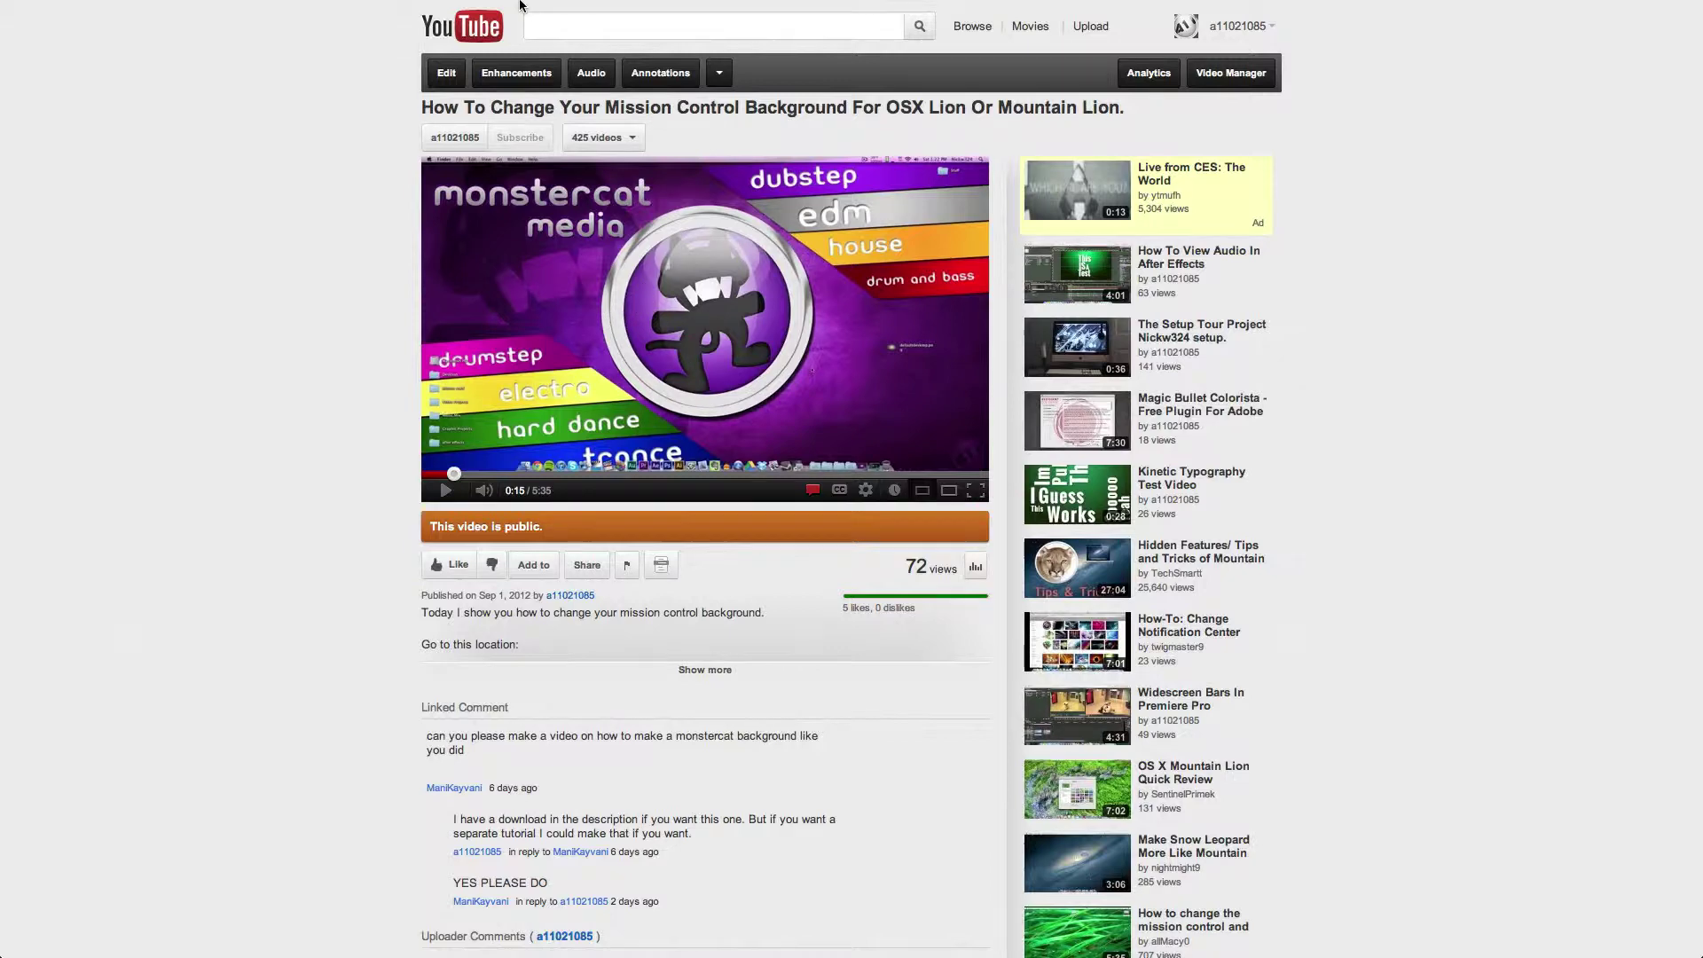
# Step: Compare the YouTube video page and its linked comment with the Fan Made Monstercat Media Wallpaper page on deviantART
pyautogui.moveTo(523, 7)
pyautogui.click(295, 41)
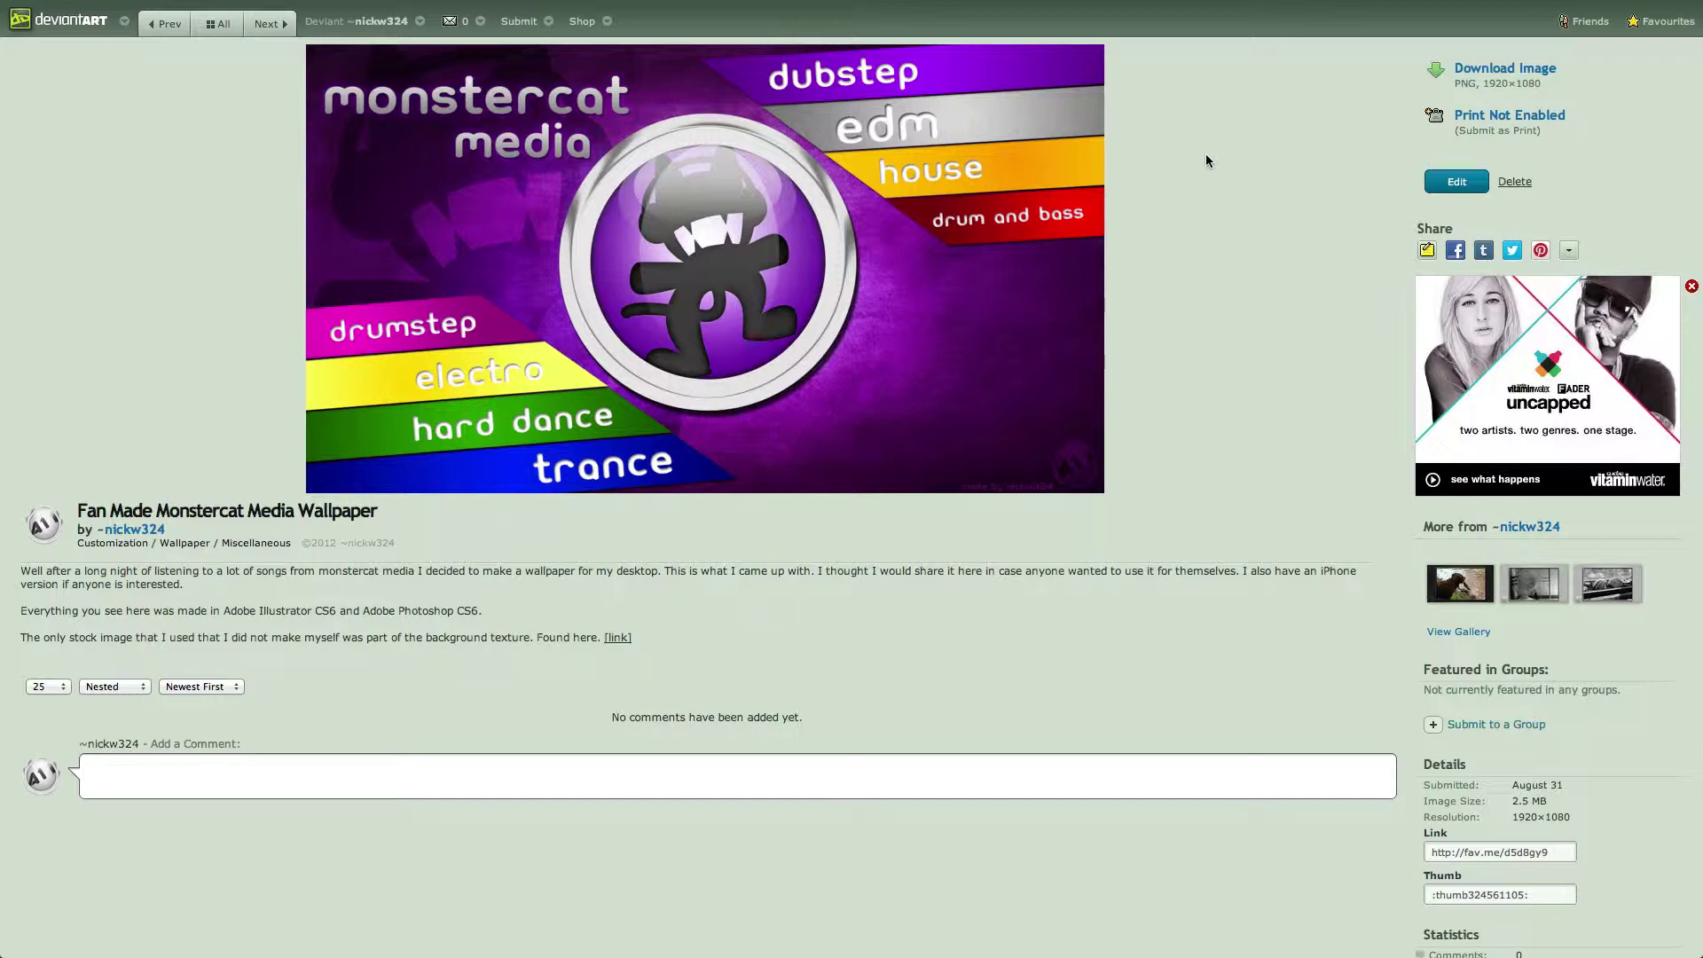
pyautogui.moveTo(459, 9)
pyautogui.click(106, 41)
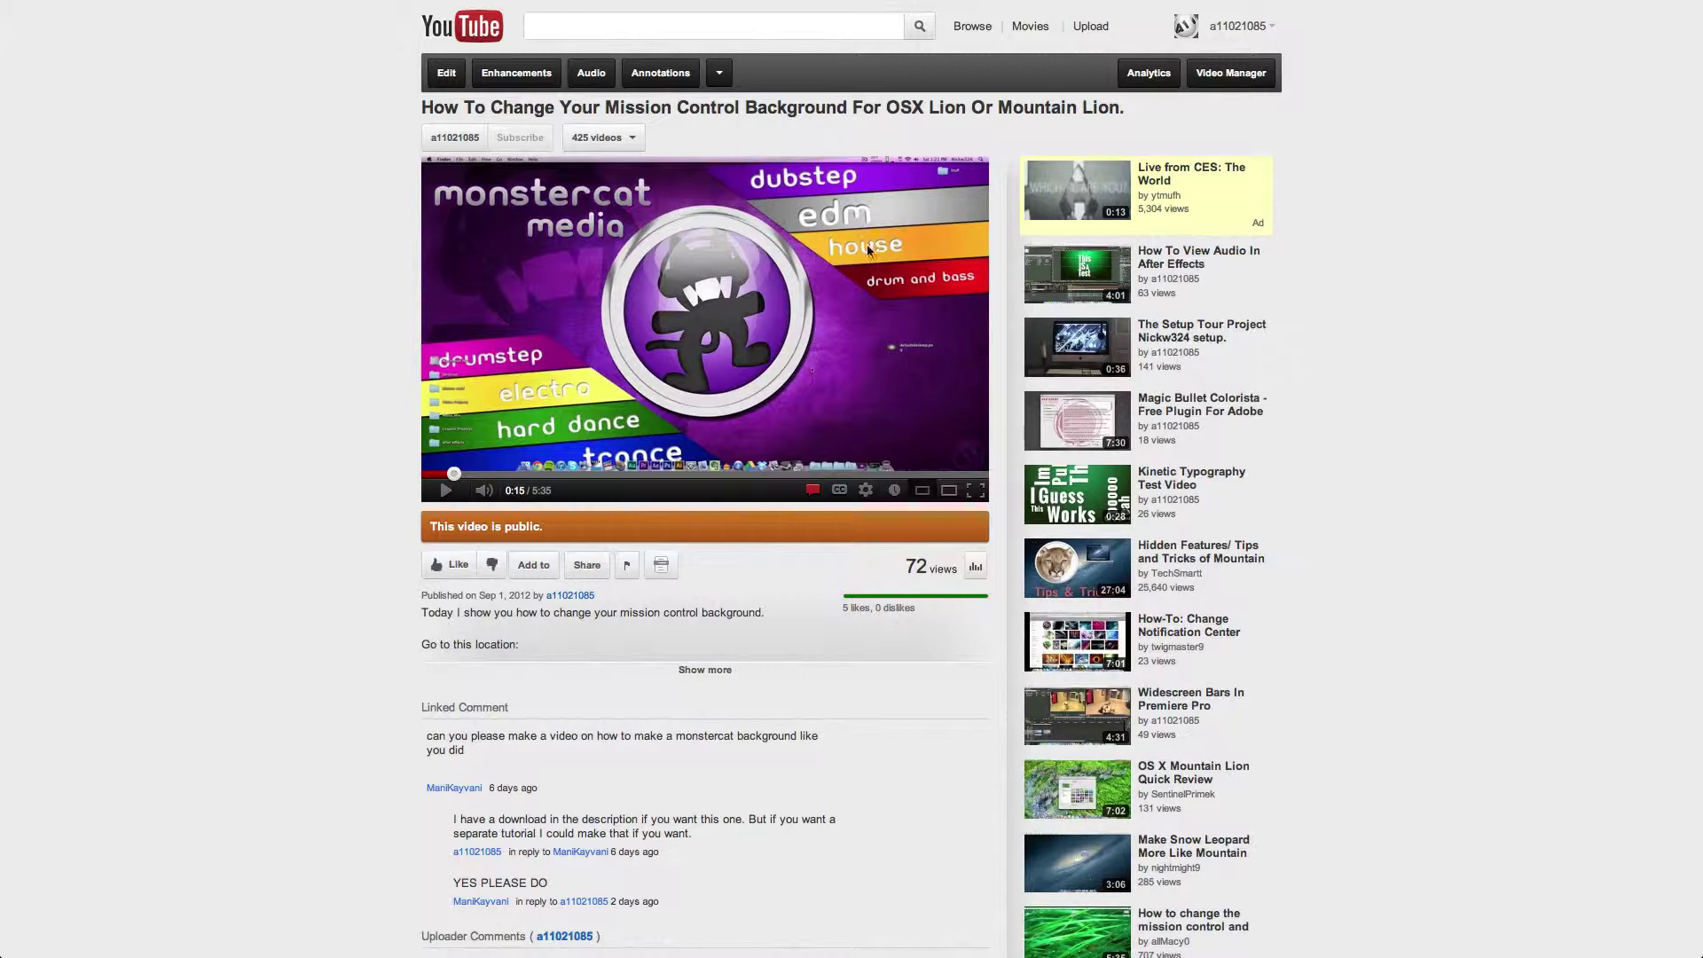
pyautogui.moveTo(280, 5)
pyautogui.click(280, 41)
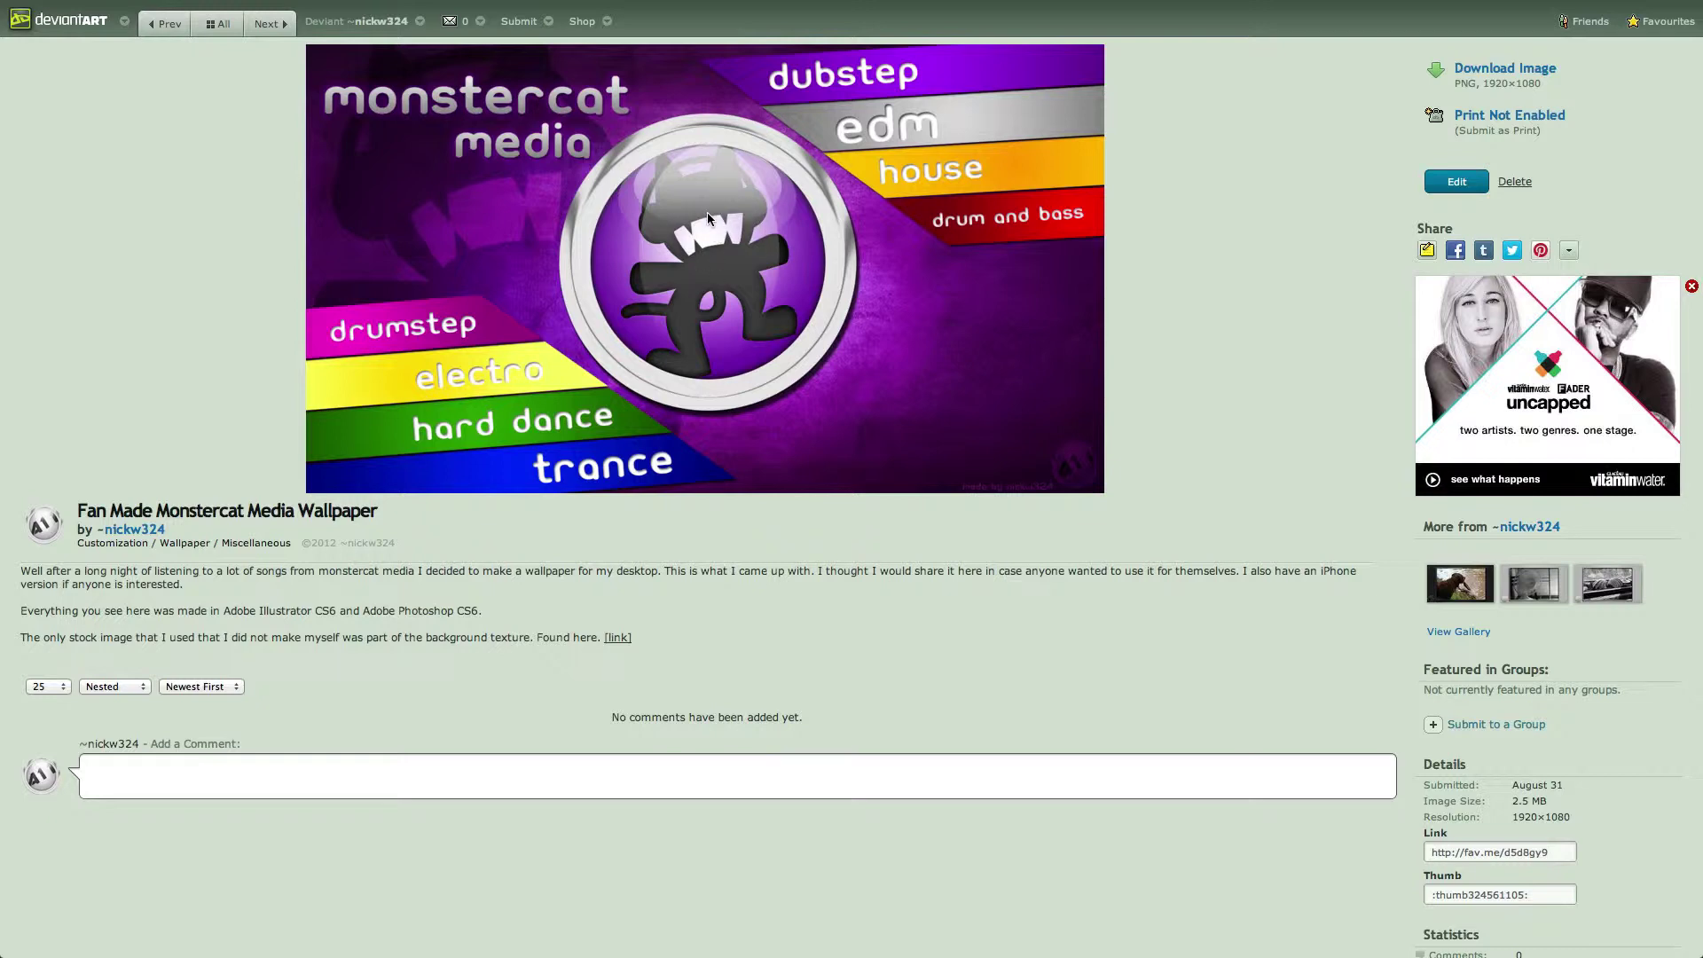
# Step: Switch to Illustrator and create a new 800 × 800 px RGB document with one artboard
pyautogui.moveTo(1024, 6)
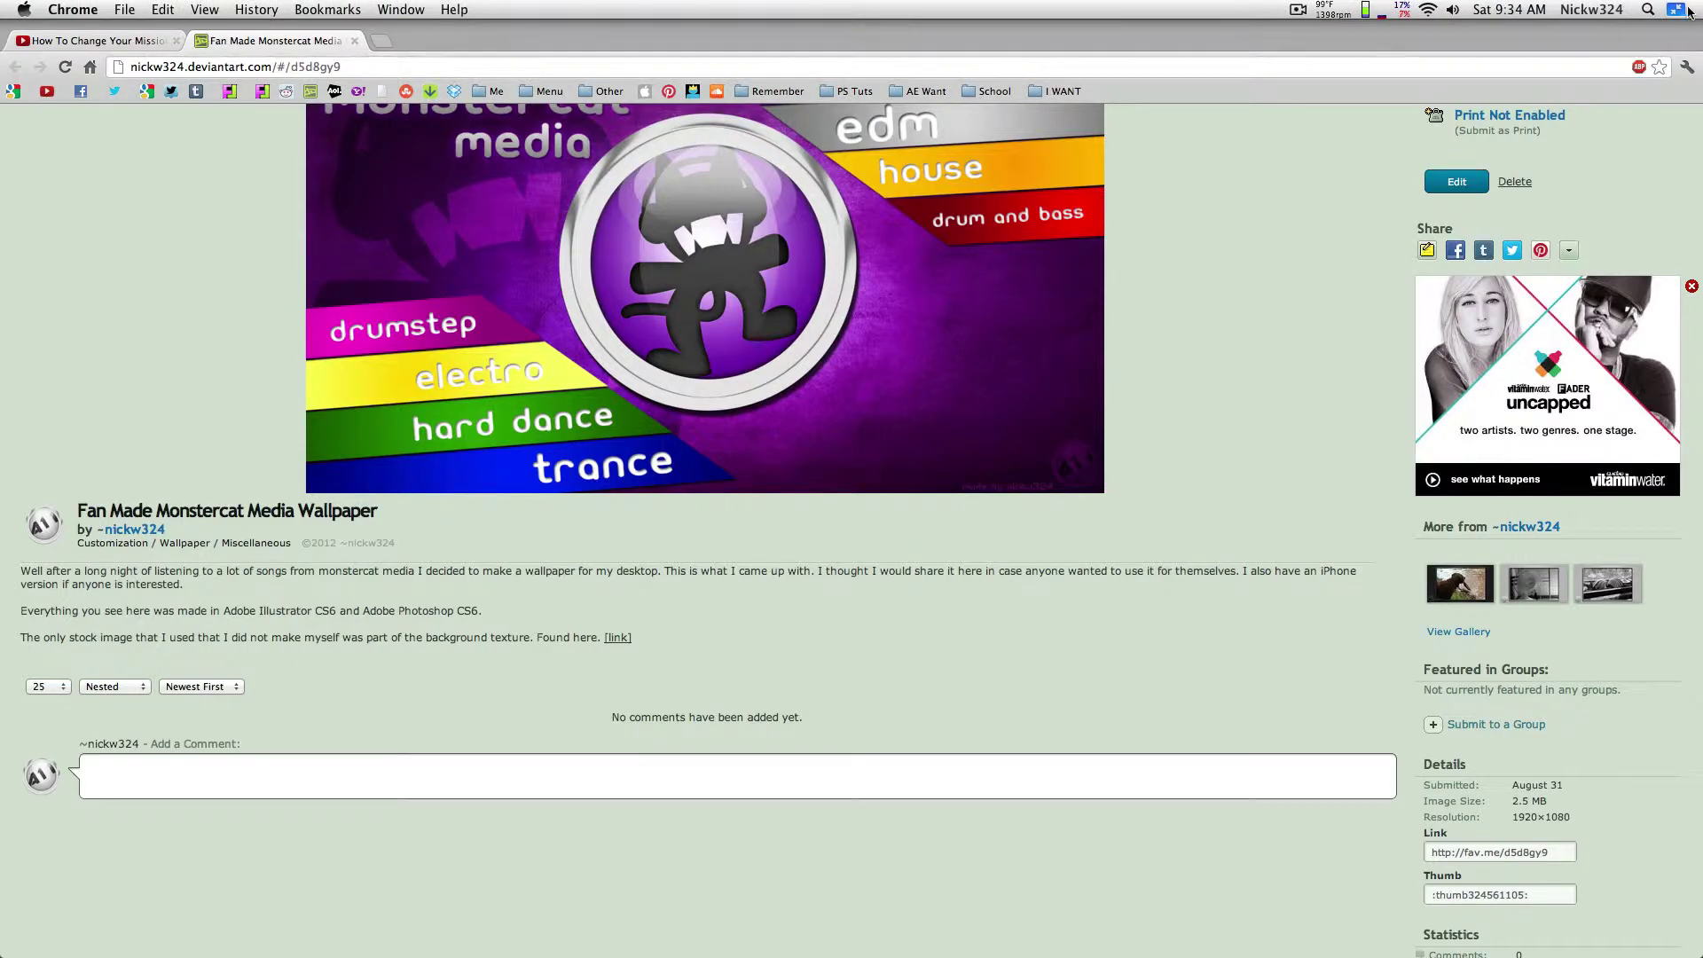
pyautogui.hotkey('ctrl', 'Up')
pyautogui.click(712, 59)
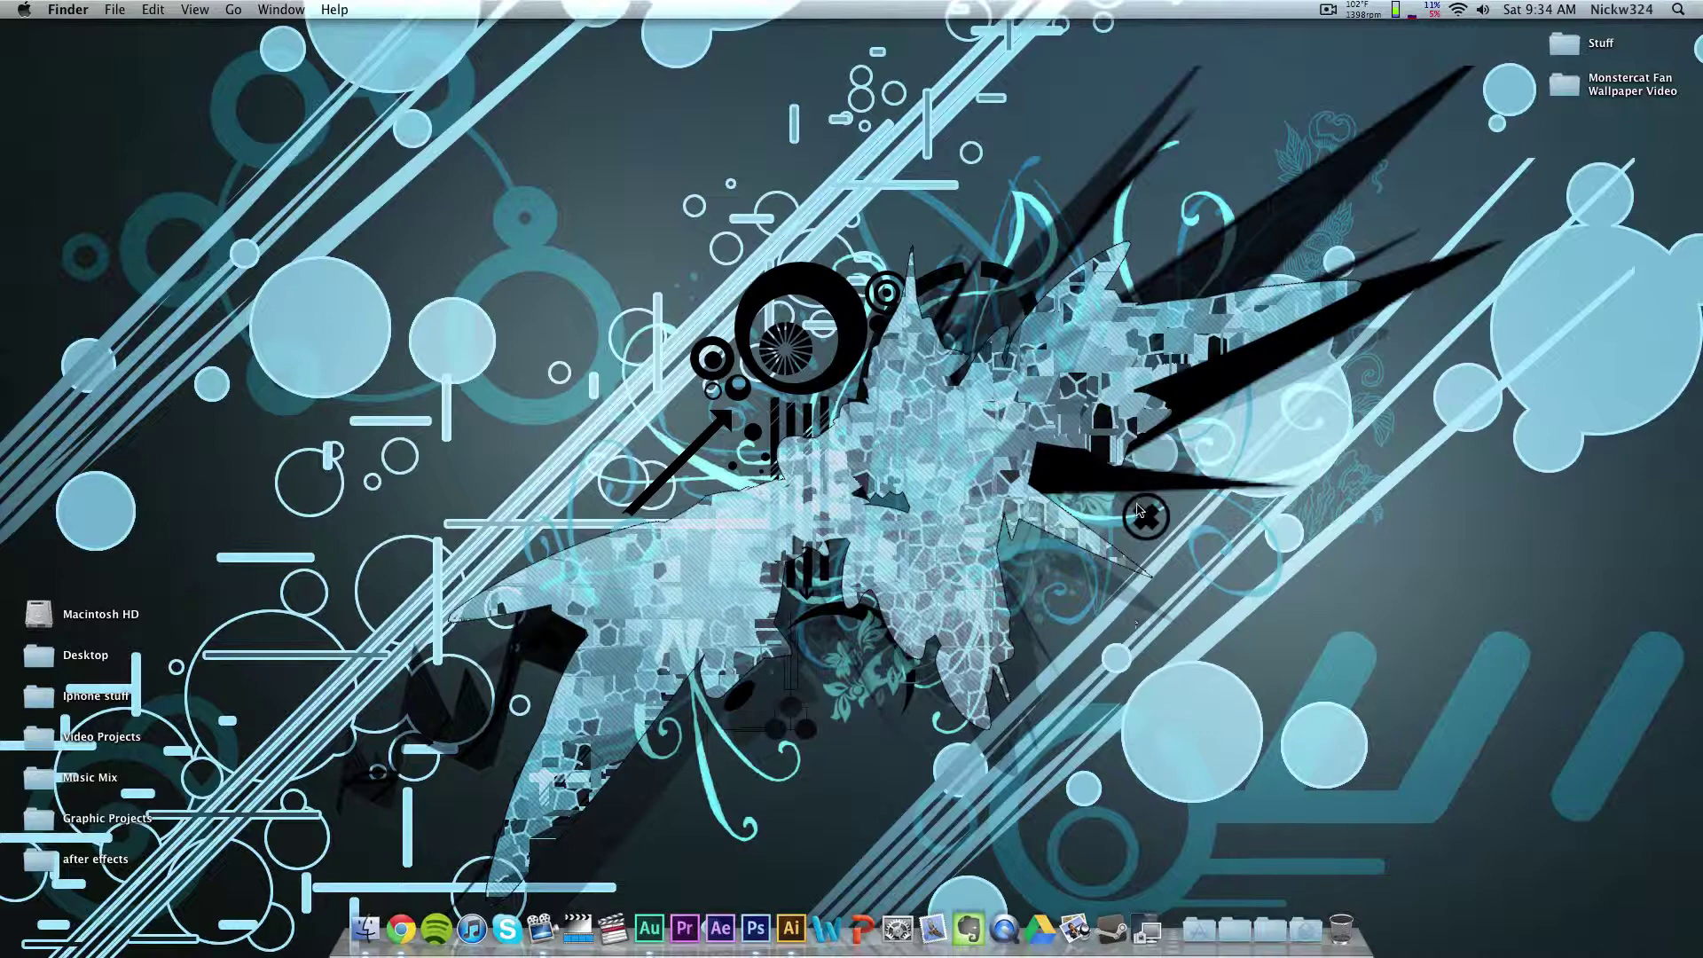
pyautogui.click(793, 927)
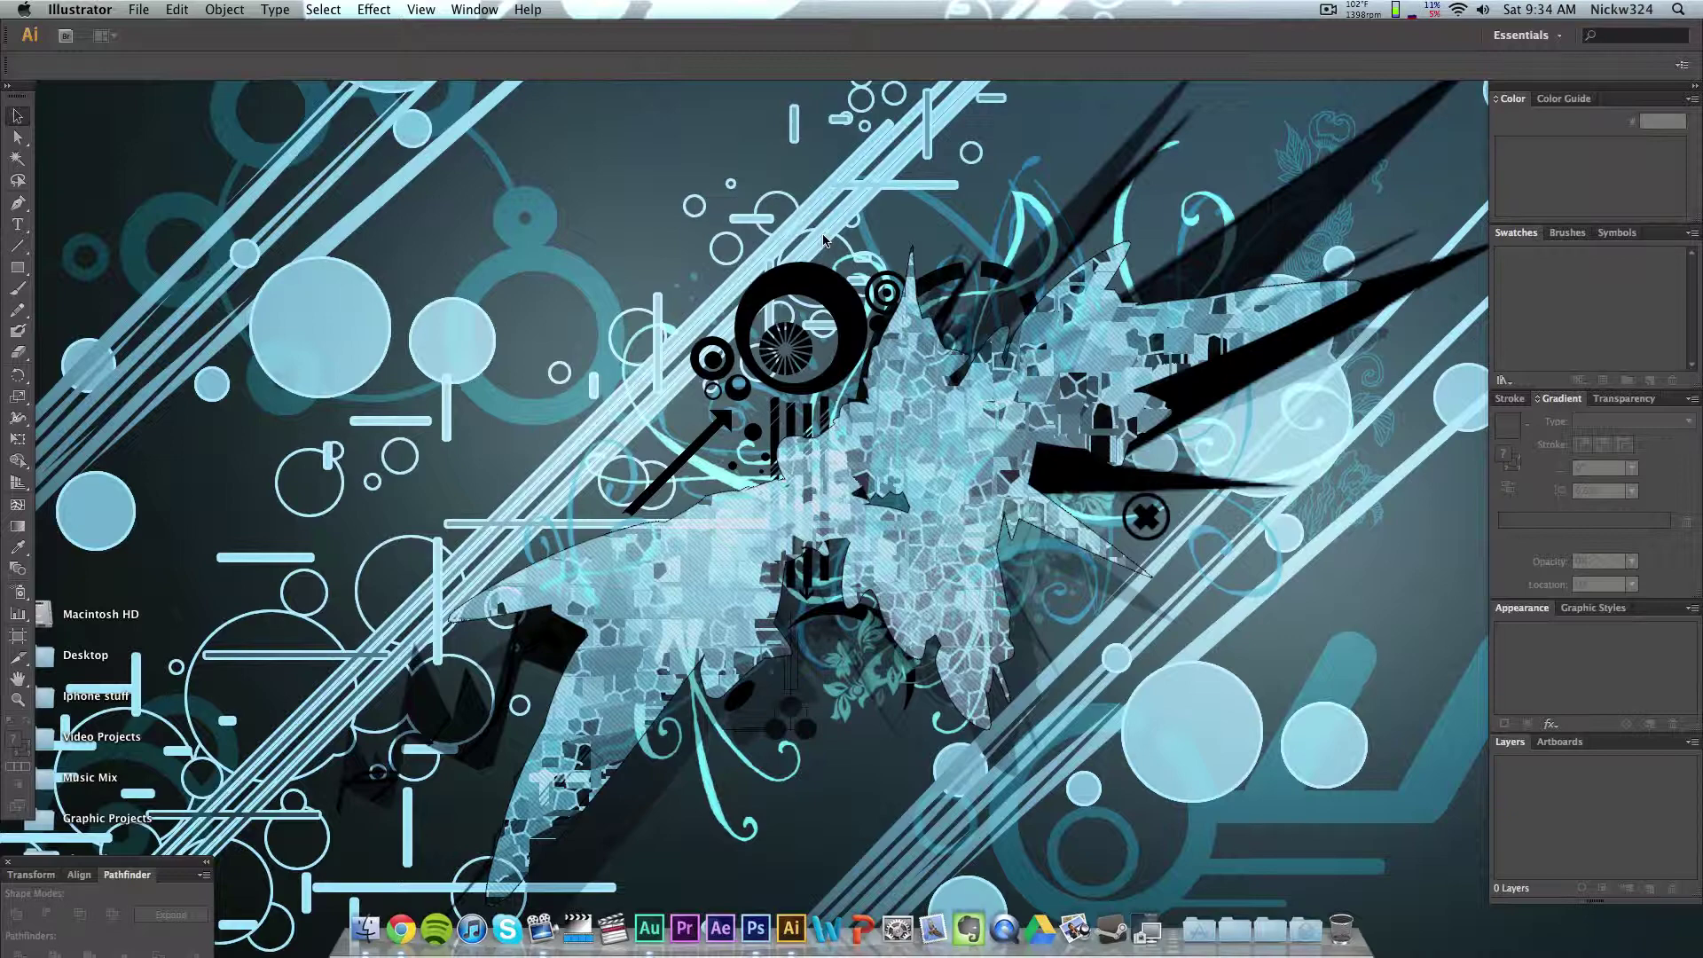
pyautogui.click(138, 8)
pyautogui.click(144, 32)
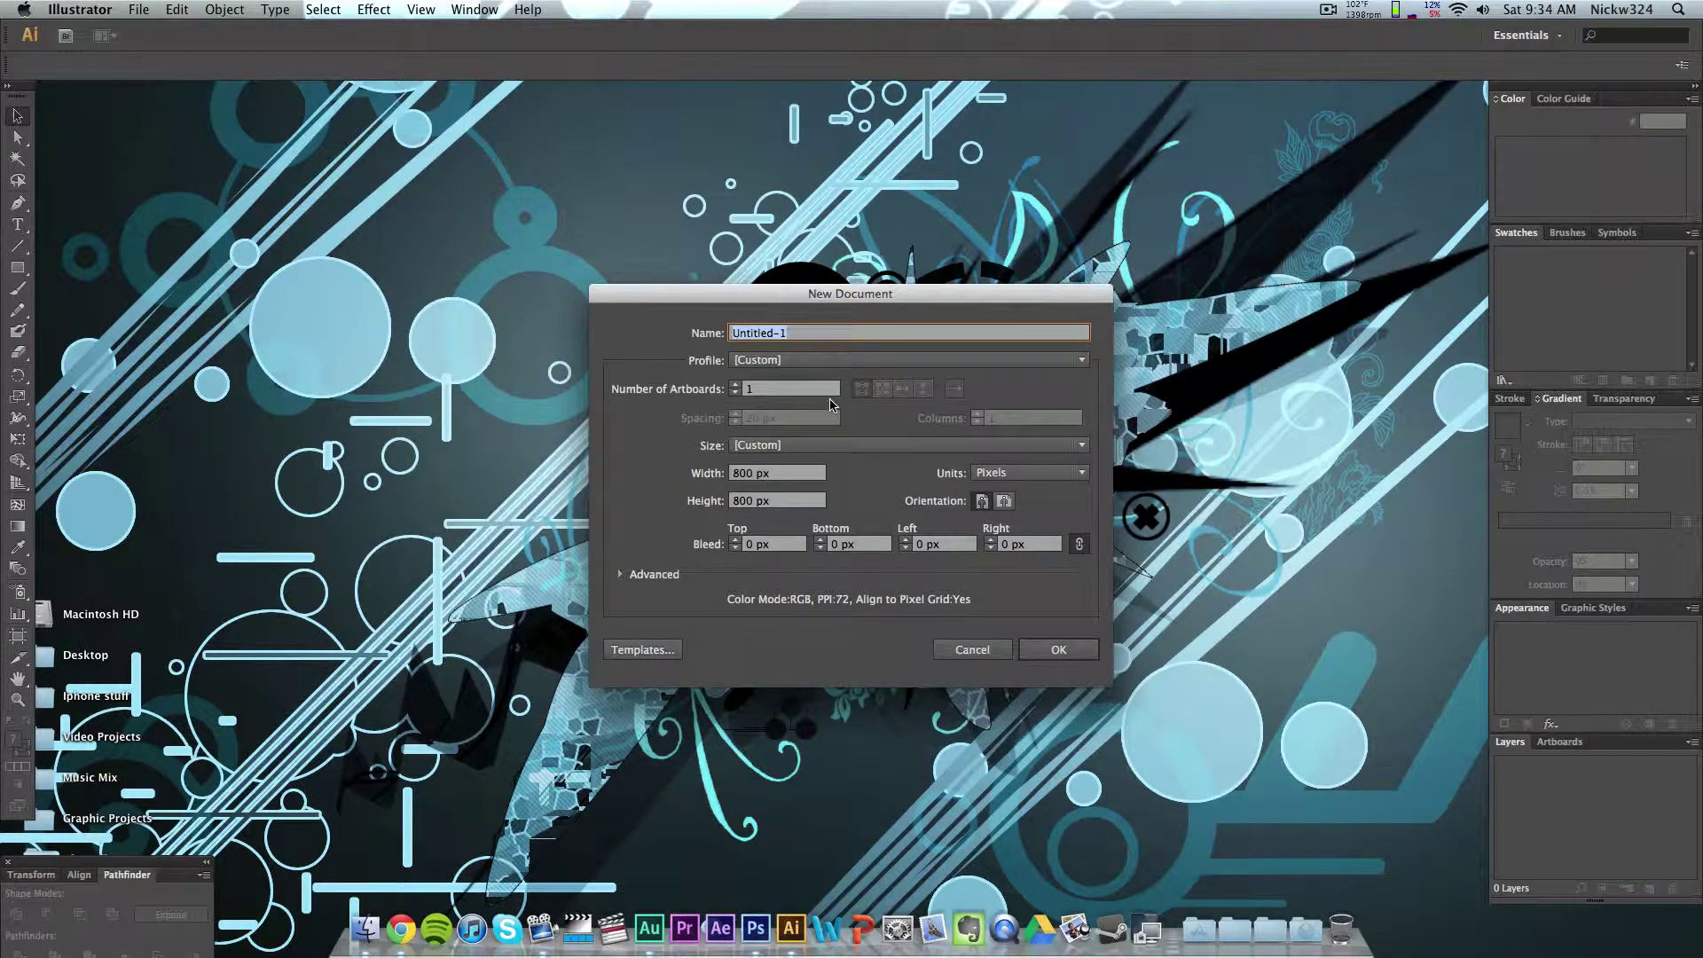
pyautogui.click(1073, 654)
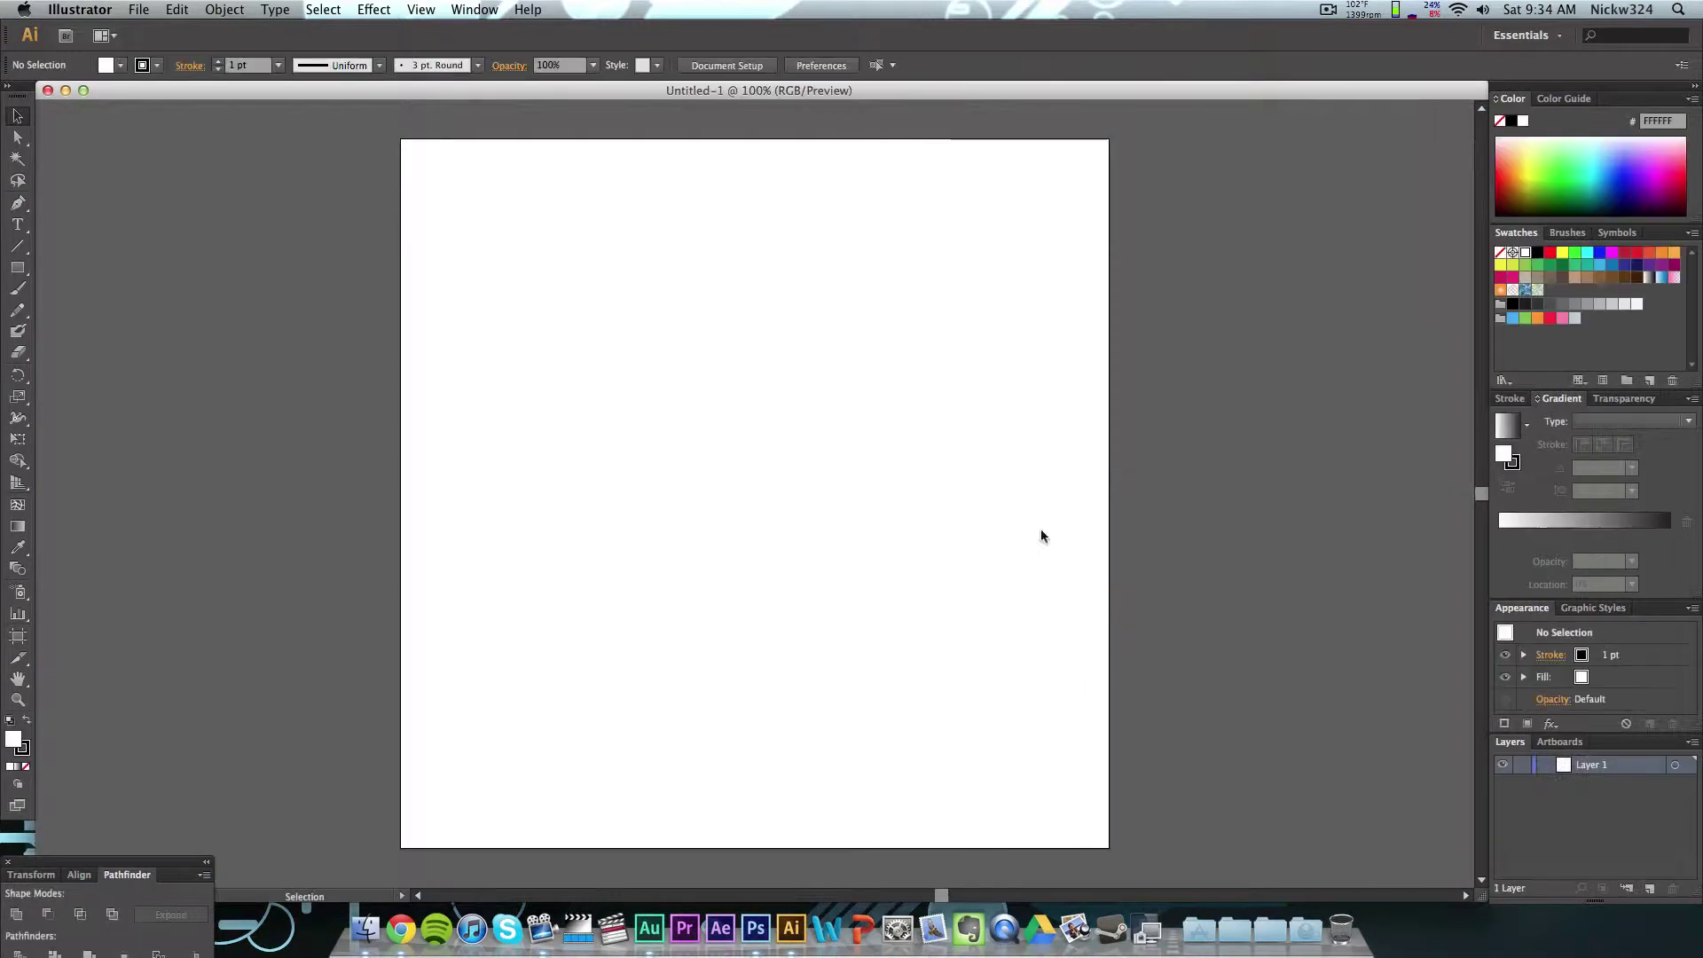
# Step: Minimize the blank document, open the Monstercat Fan Wallpaper Video folder on the desktop and preview Monstercat.jpeg
pyautogui.click(66, 91)
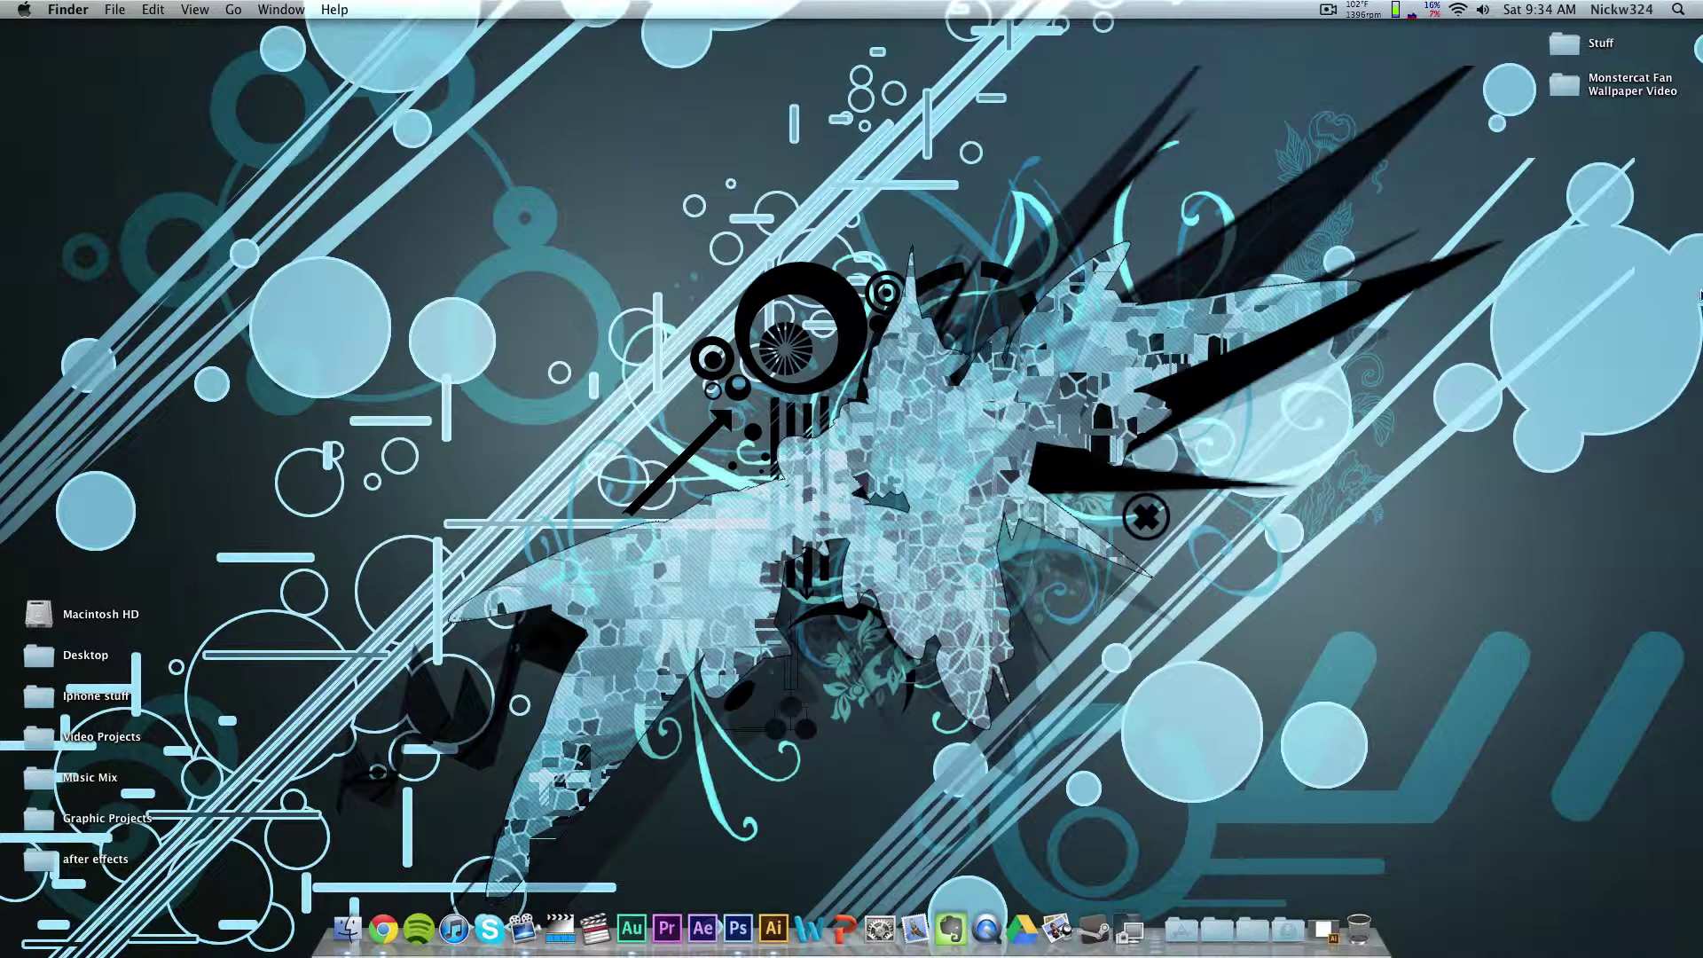
pyautogui.doubleClick(1645, 100)
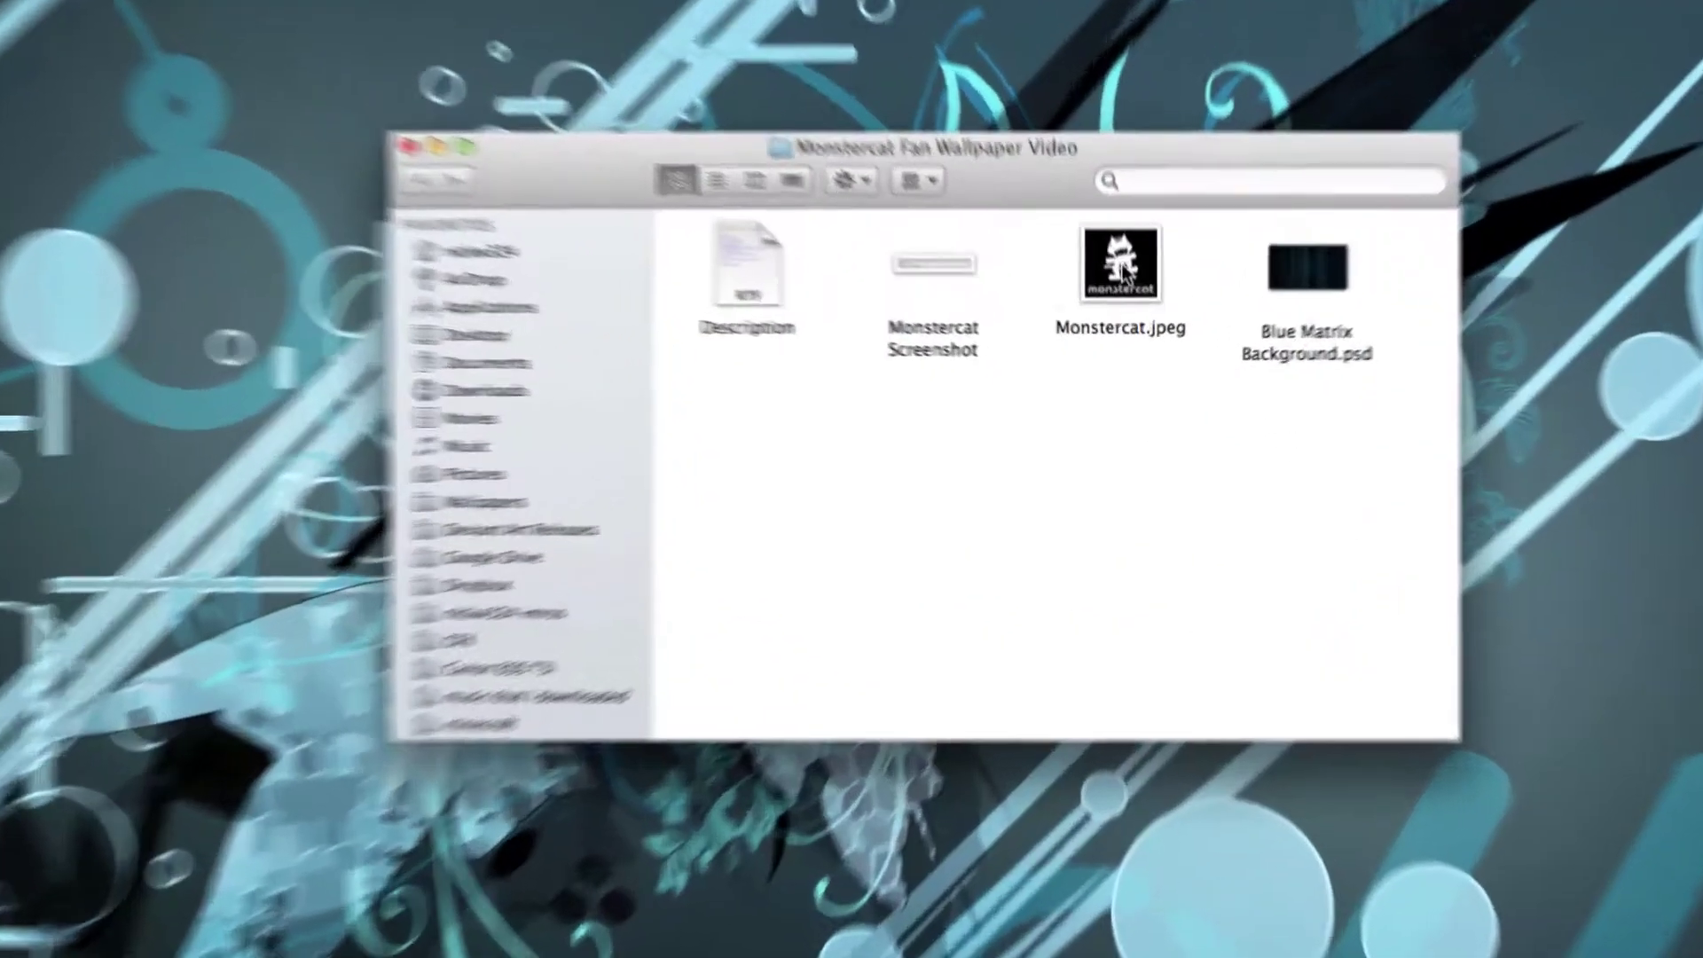
pyautogui.click(1122, 268)
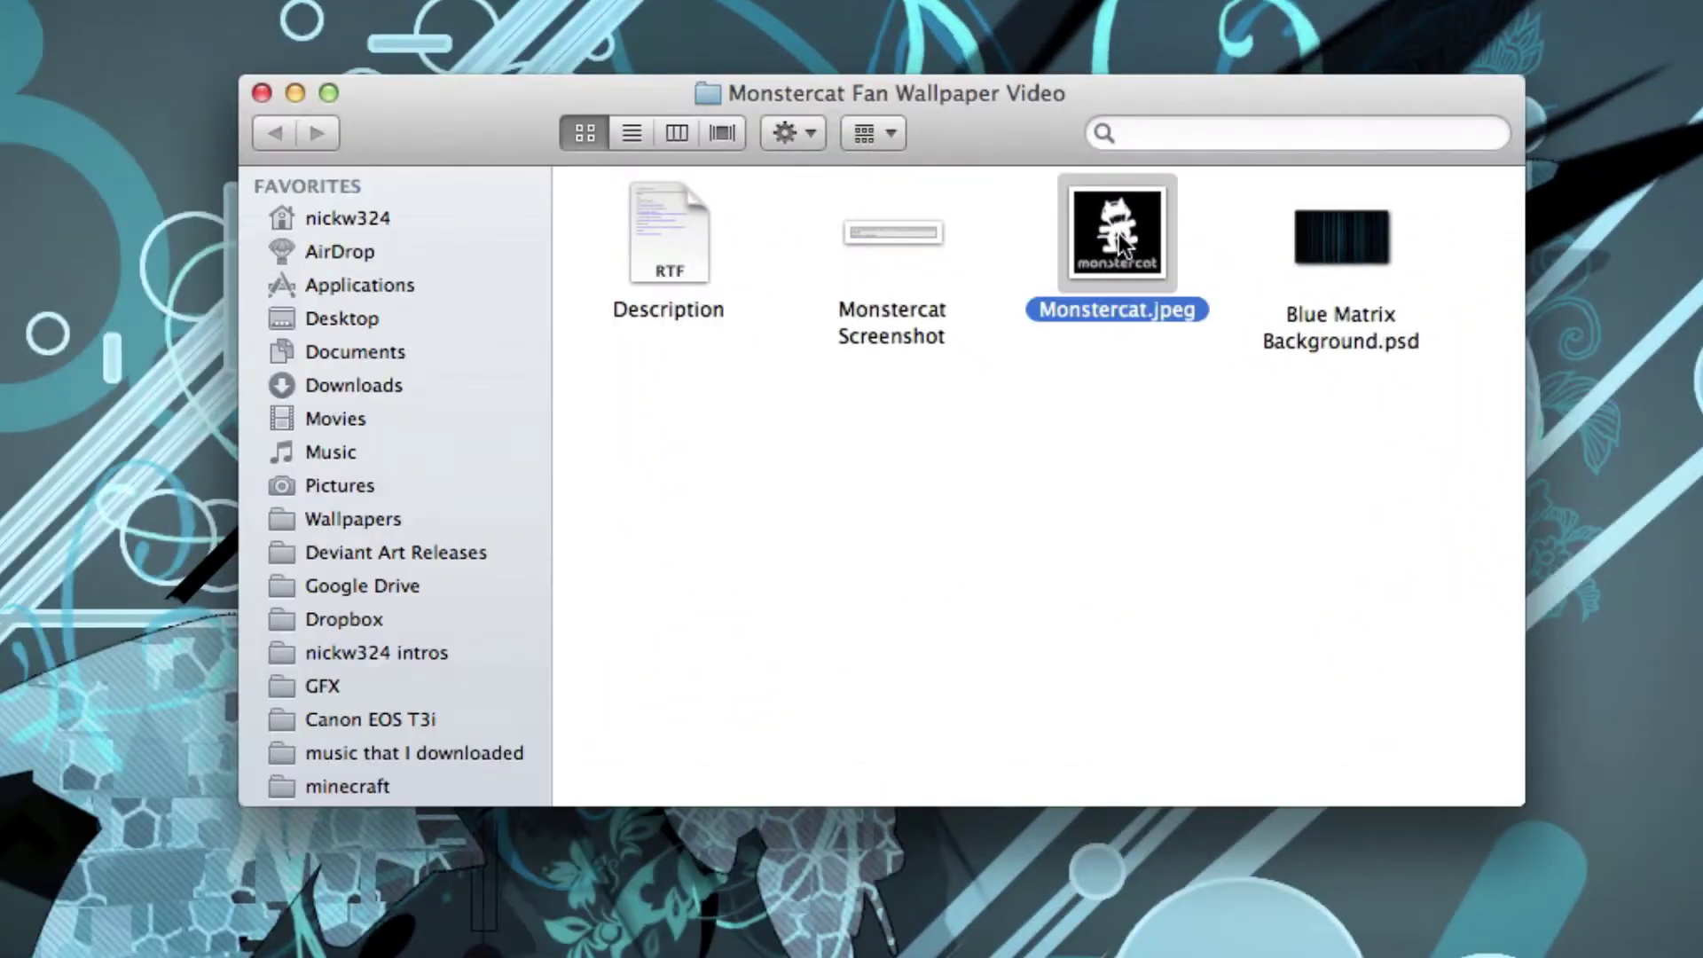
pyautogui.press('space')
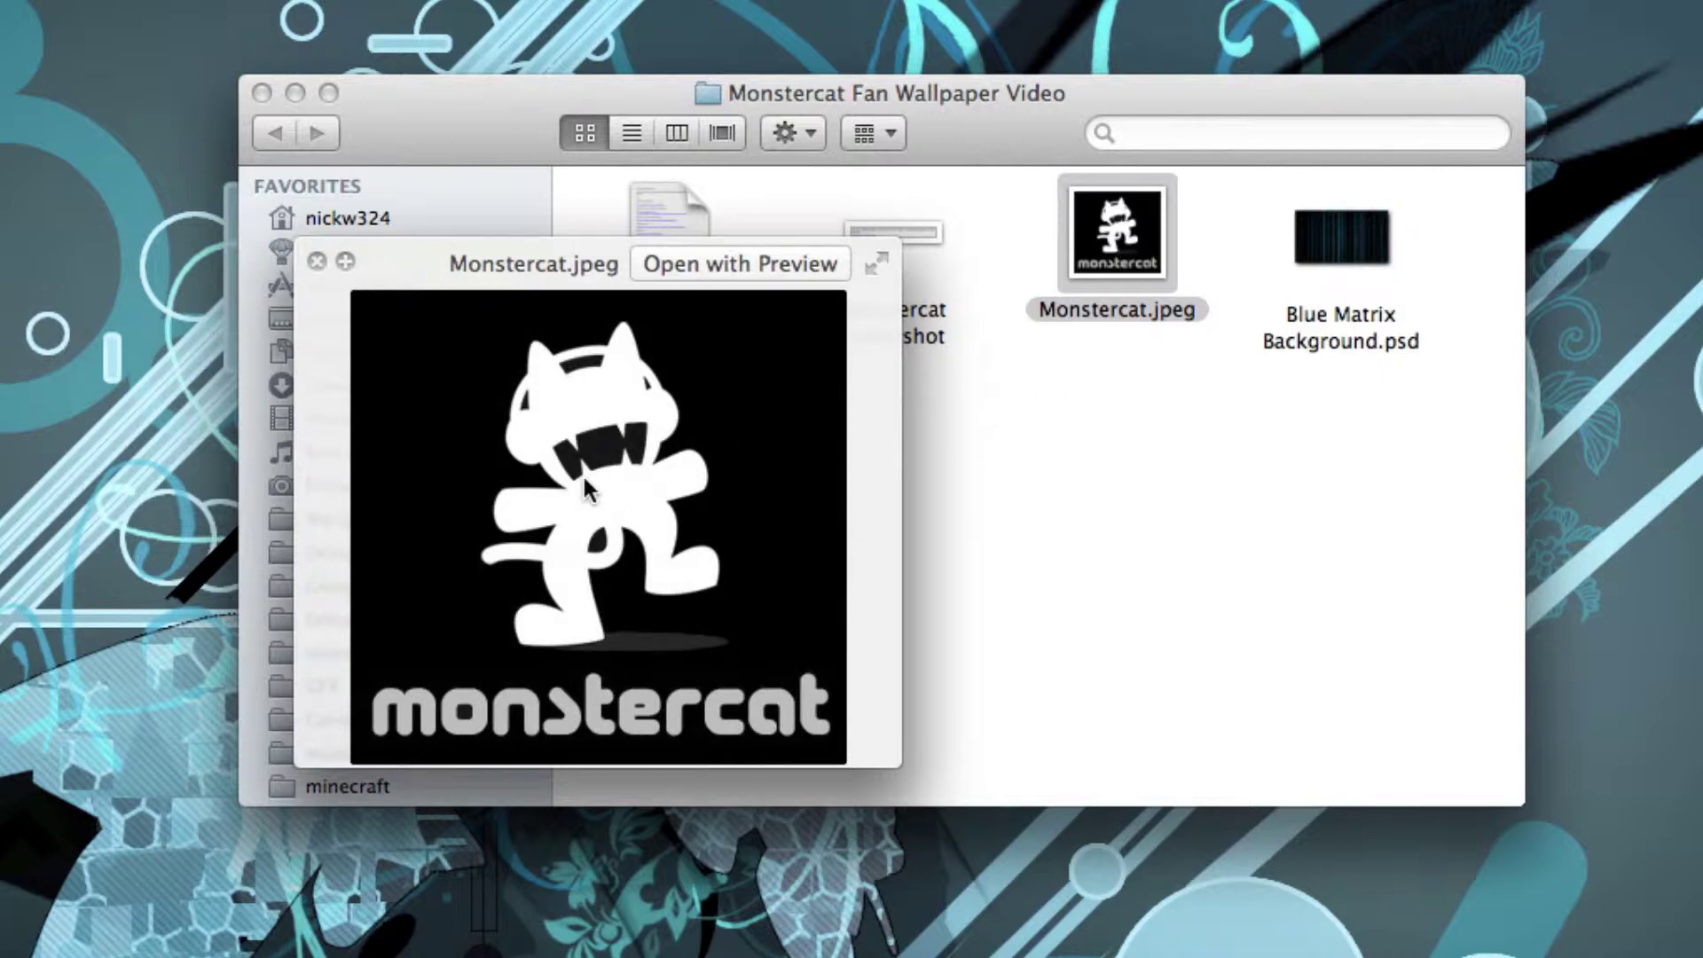
pyautogui.press('space')
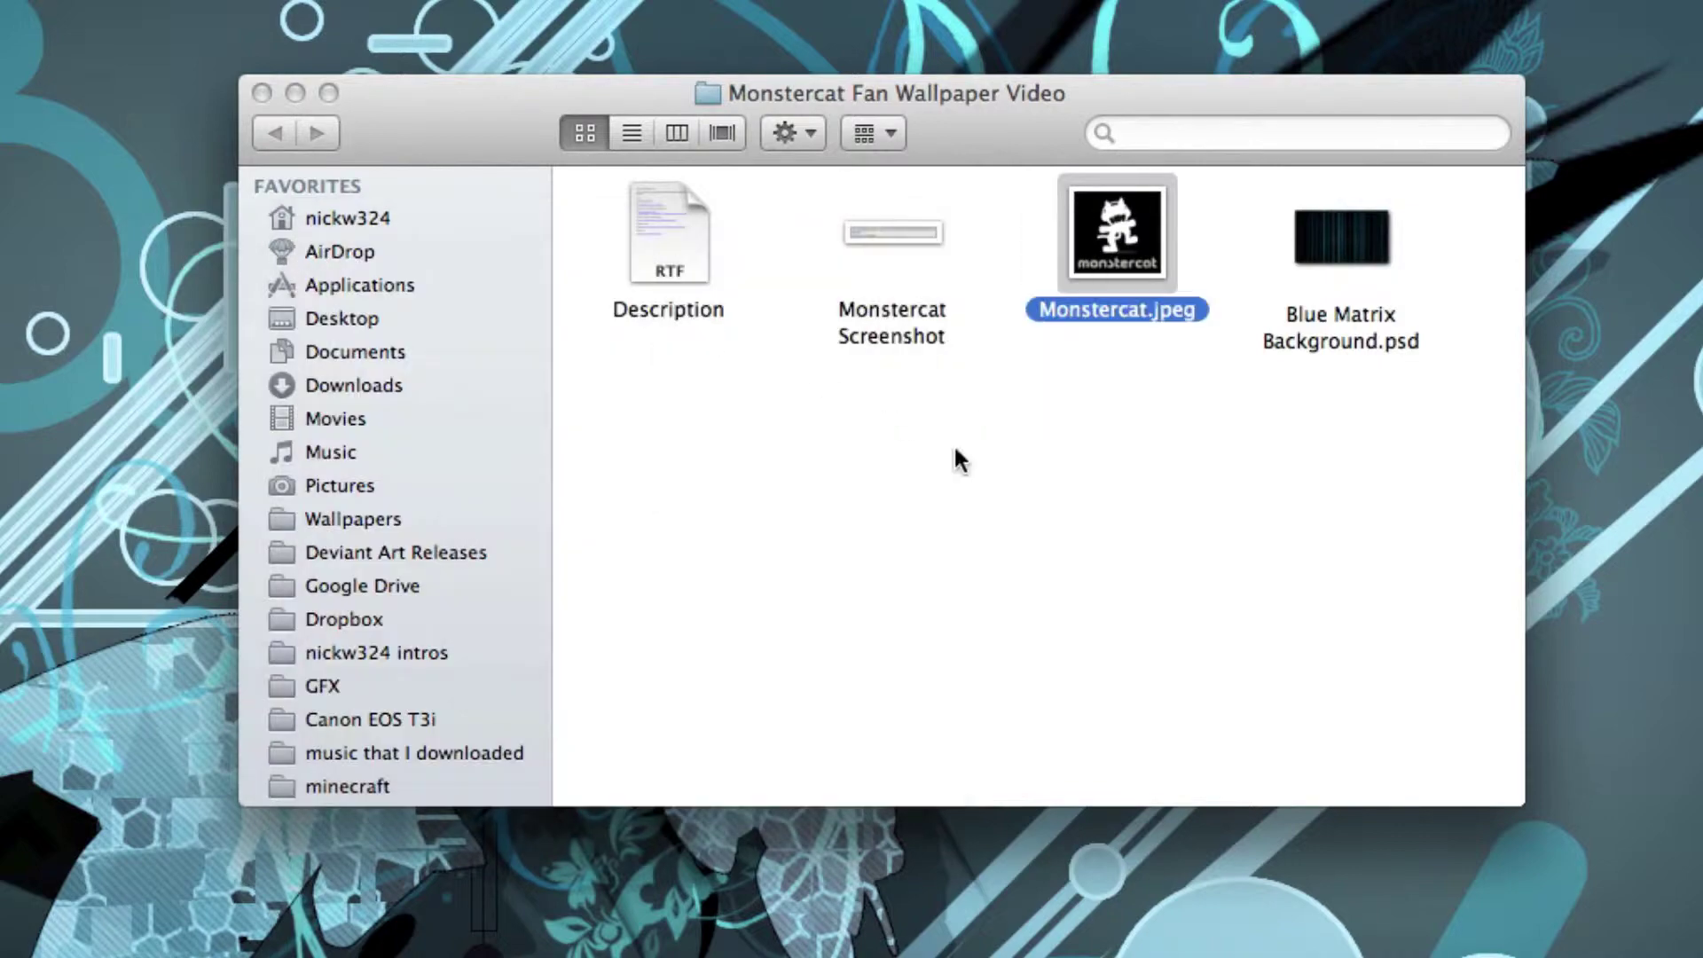
# Step: Open Monstercat.jpeg from the folder in Illustrator
pyautogui.click(1071, 363)
pyautogui.click(1131, 229)
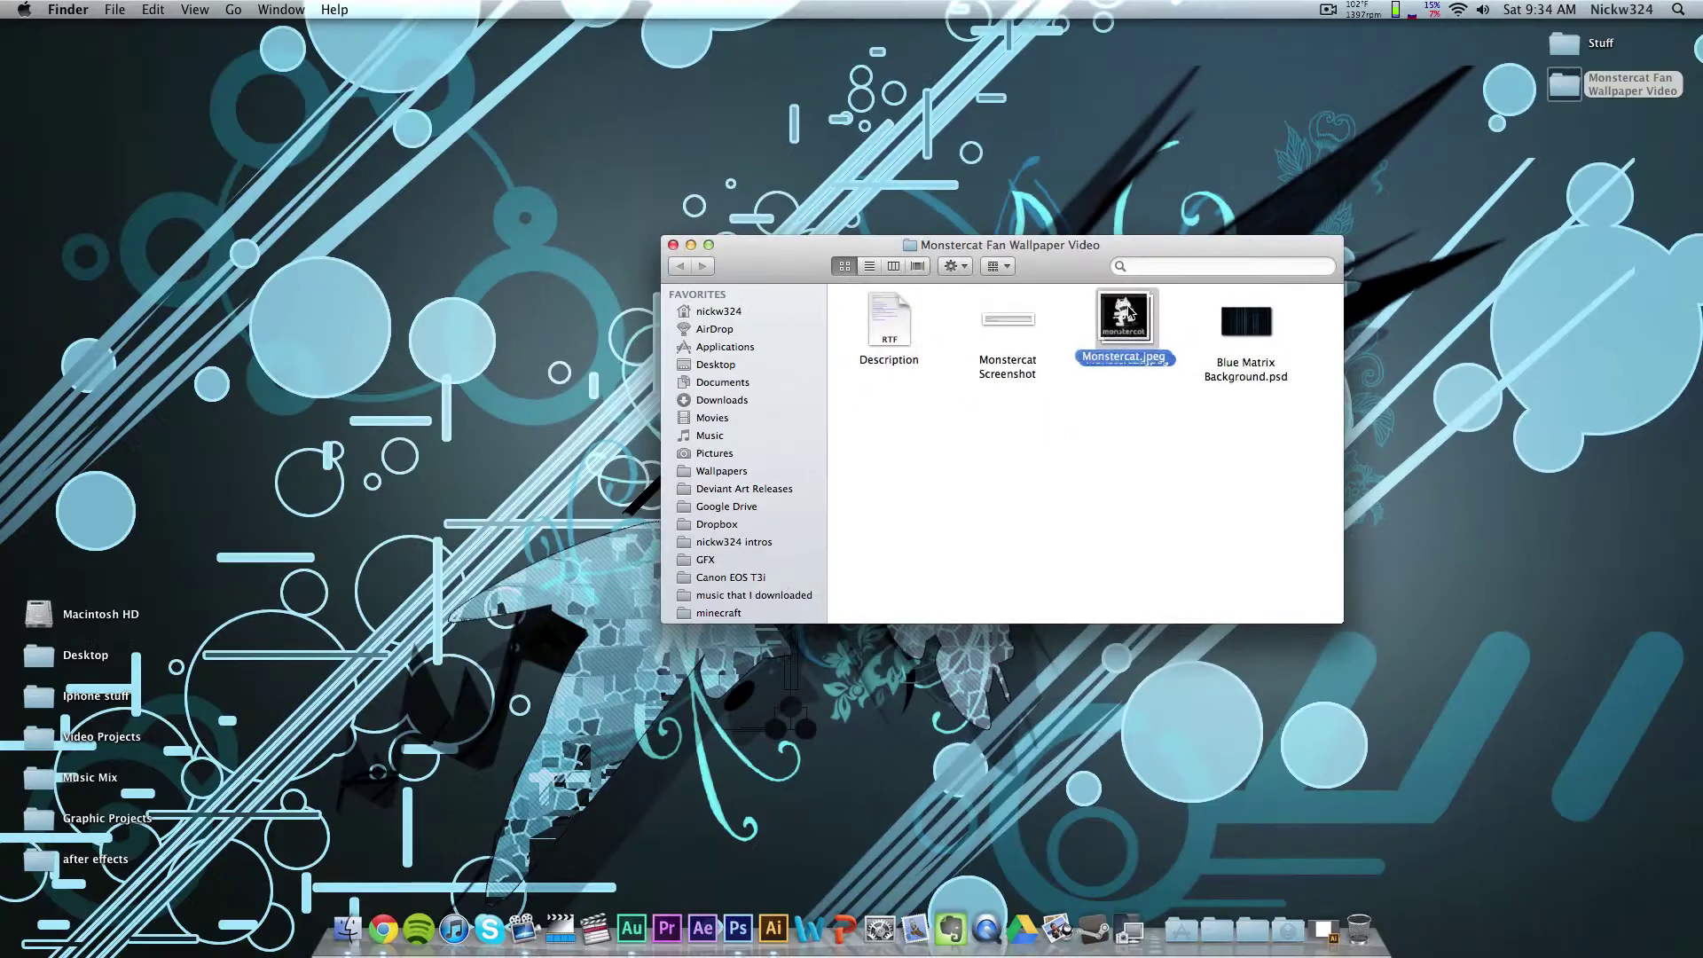
pyautogui.moveTo(1131, 229); pyautogui.dragTo(703, 839)
pyautogui.moveTo(906, 637); pyautogui.dragTo(774, 927)
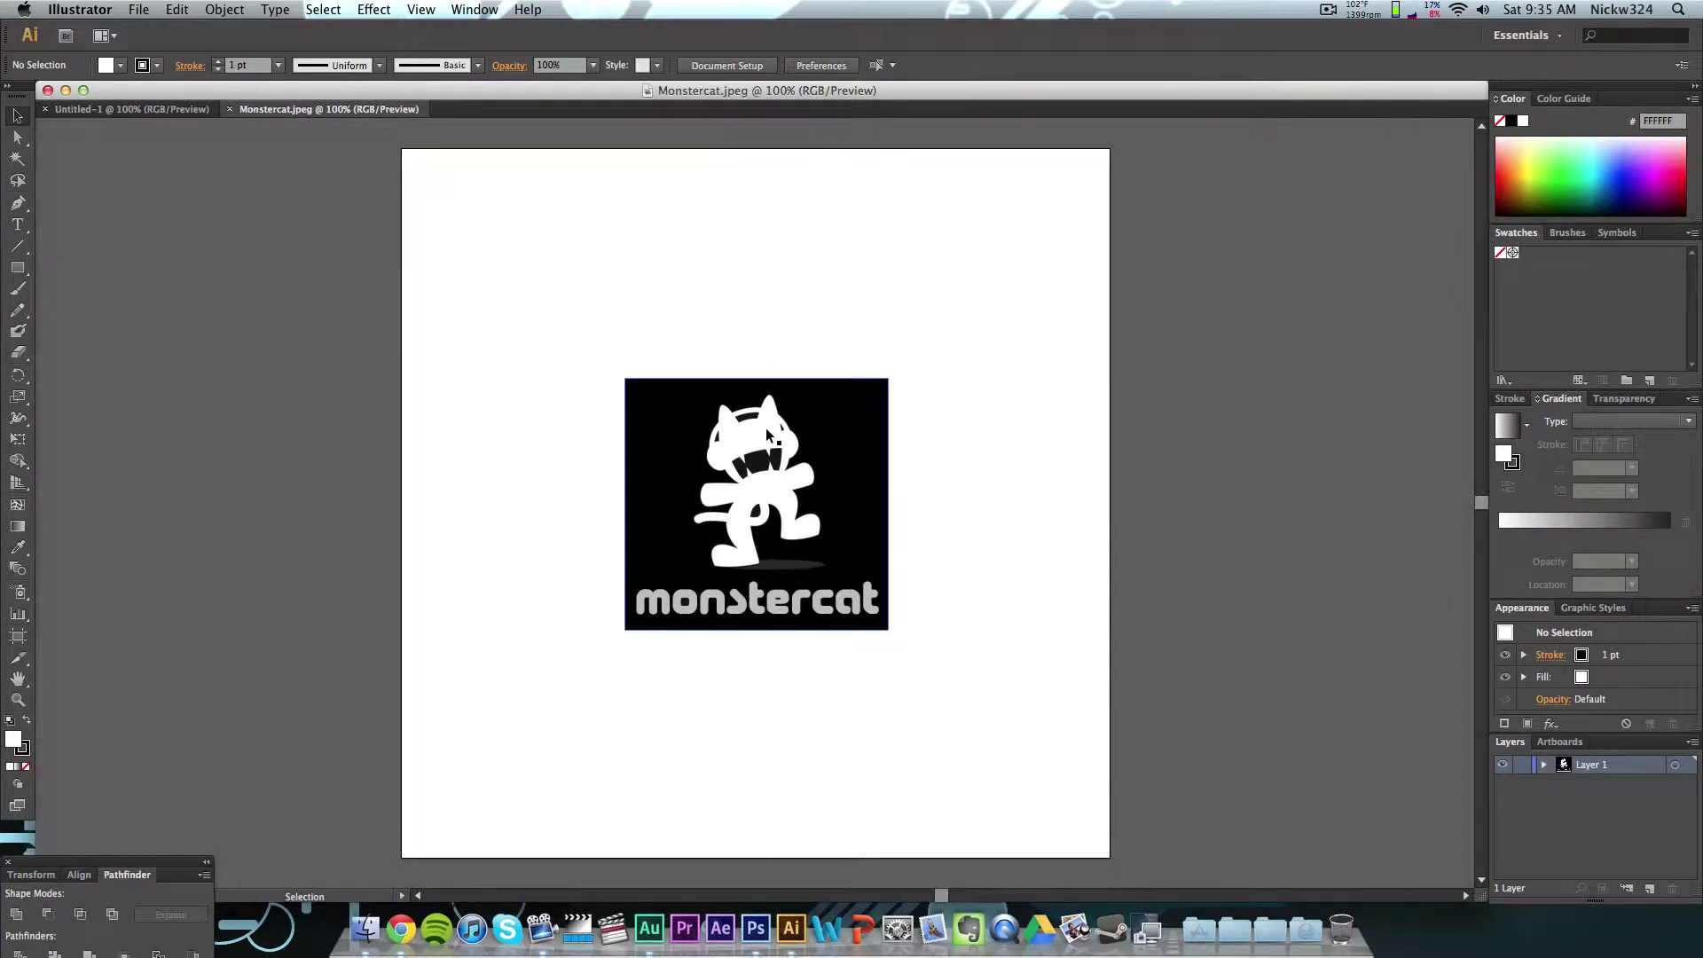
# Step: Enlarge the Monstercat image proportionally around its centre to about 479 × 458 px and deselect it
pyautogui.click(768, 429)
pyautogui.moveTo(883, 395); pyautogui.dragTo(1051, 226)
pyautogui.moveTo(994, 306); pyautogui.dragTo(914, 360)
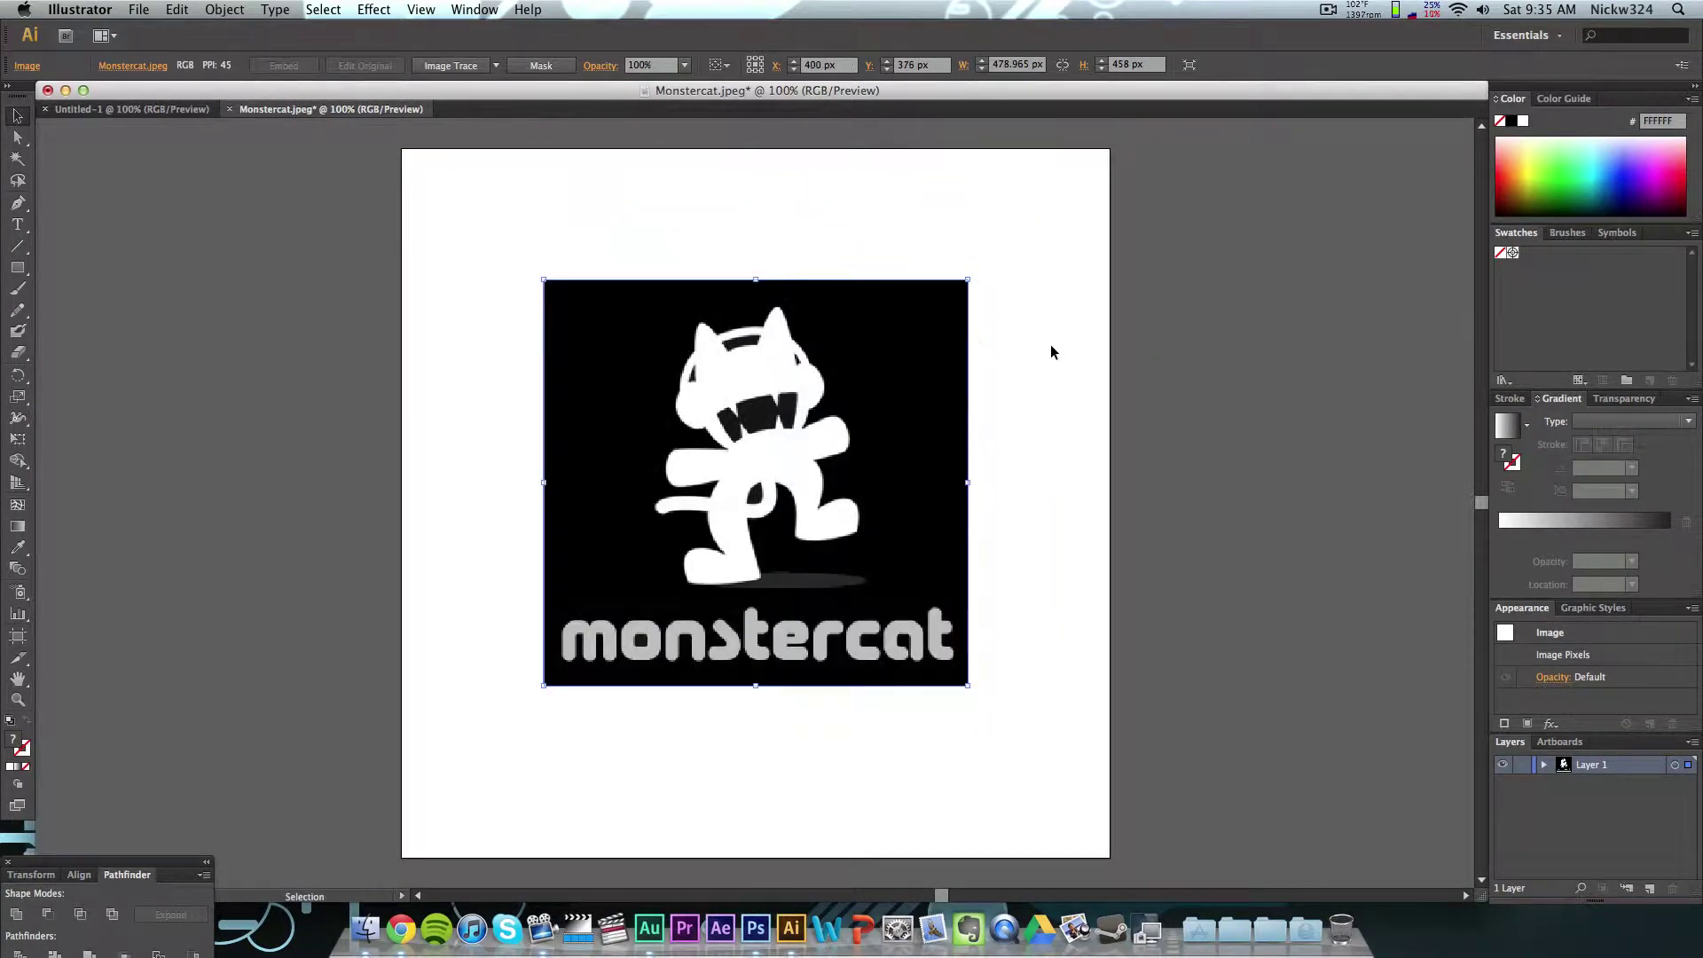
pyautogui.click(1053, 349)
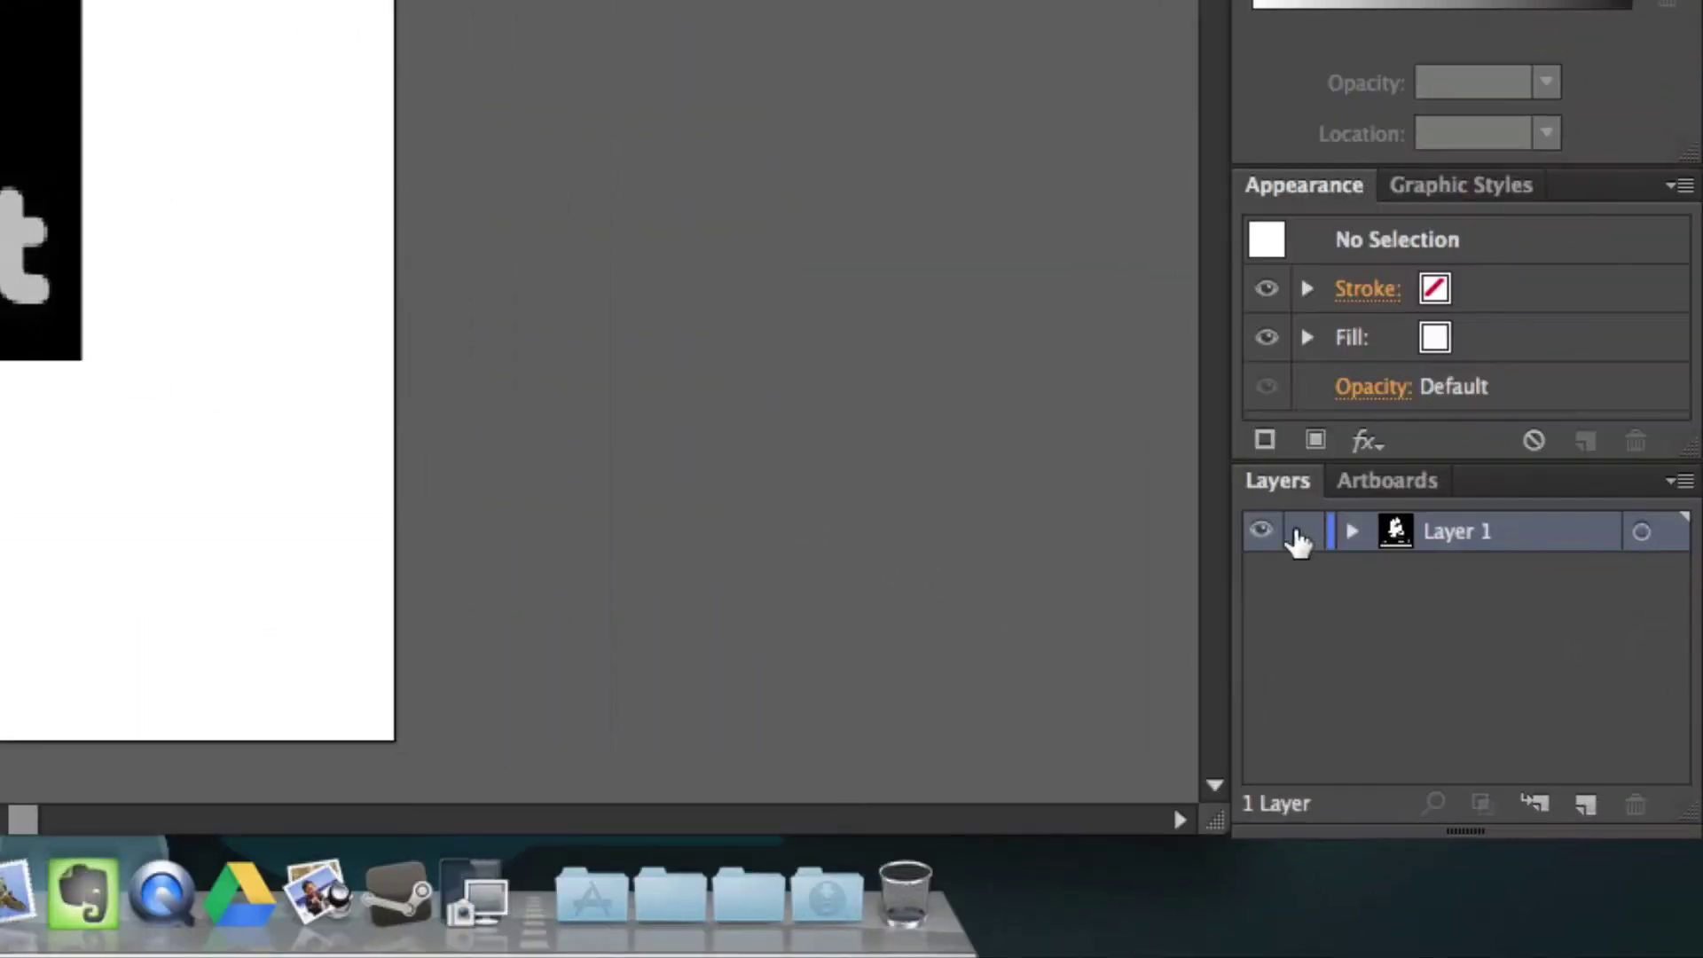
# Step: Lock Layer 1 containing the Monstercat image and add a new layer above it
pyautogui.click(1521, 767)
pyautogui.click(1304, 536)
pyautogui.click(1587, 805)
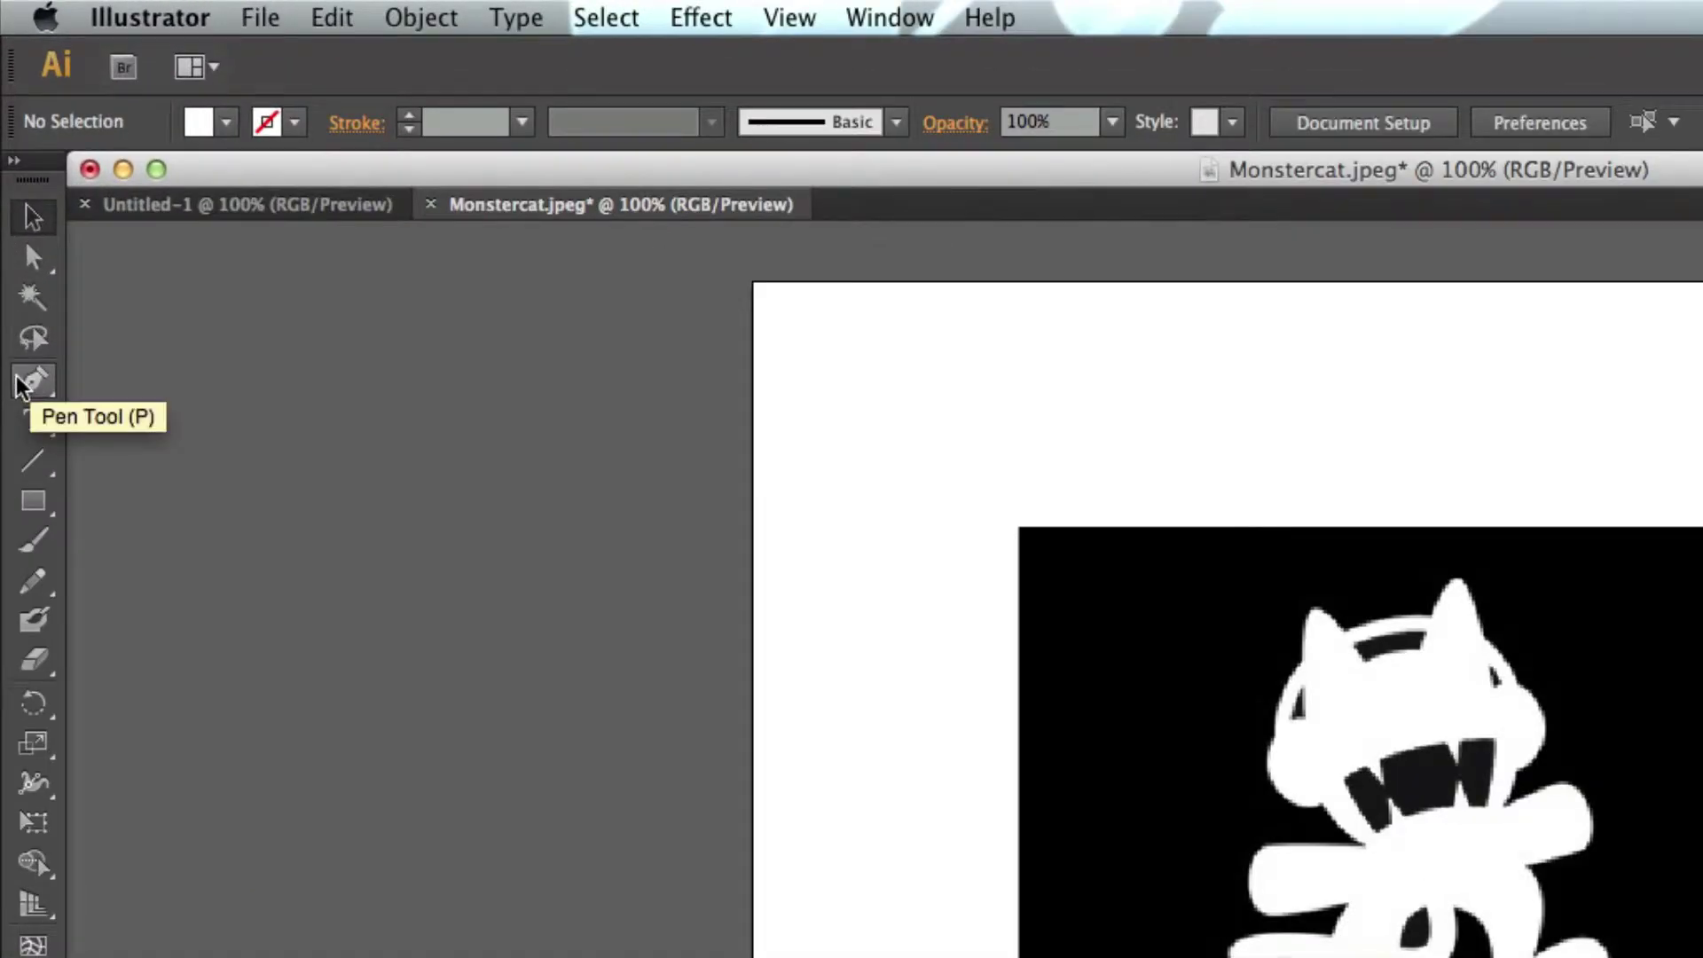
# Step: Draw a practice path with the Pen tool above the image, starting with a straight horizontal segment and continuing with curves
pyautogui.click(25, 383)
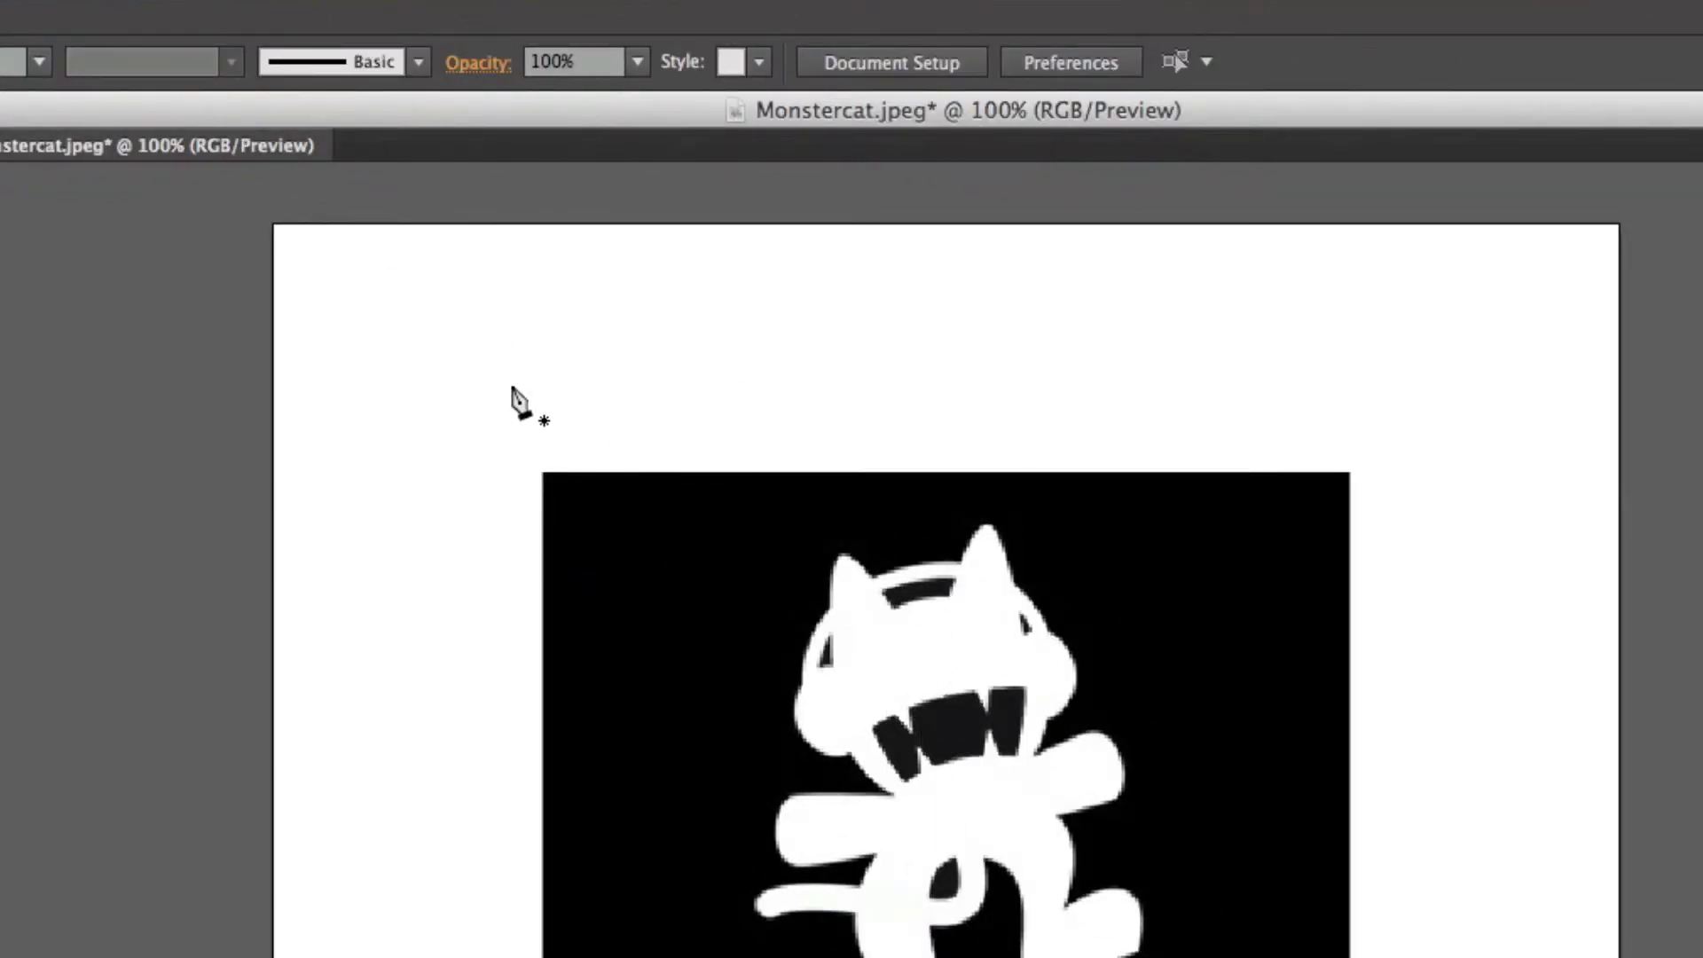
pyautogui.click(460, 316)
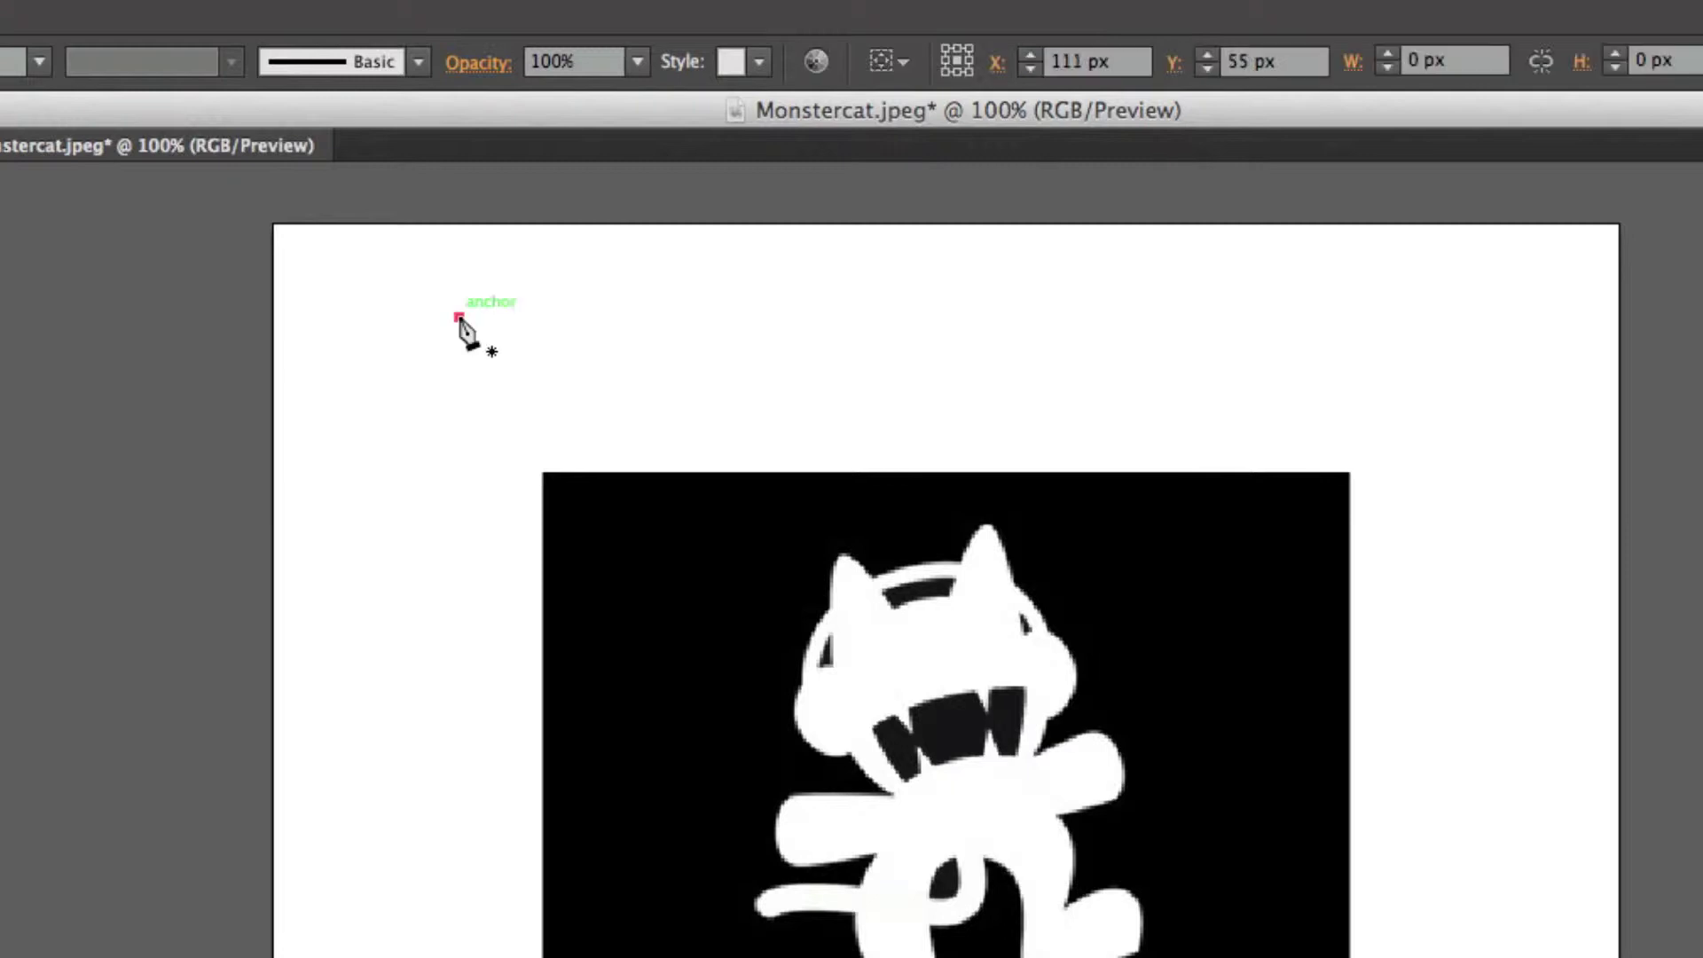
pyautogui.click(690, 316)
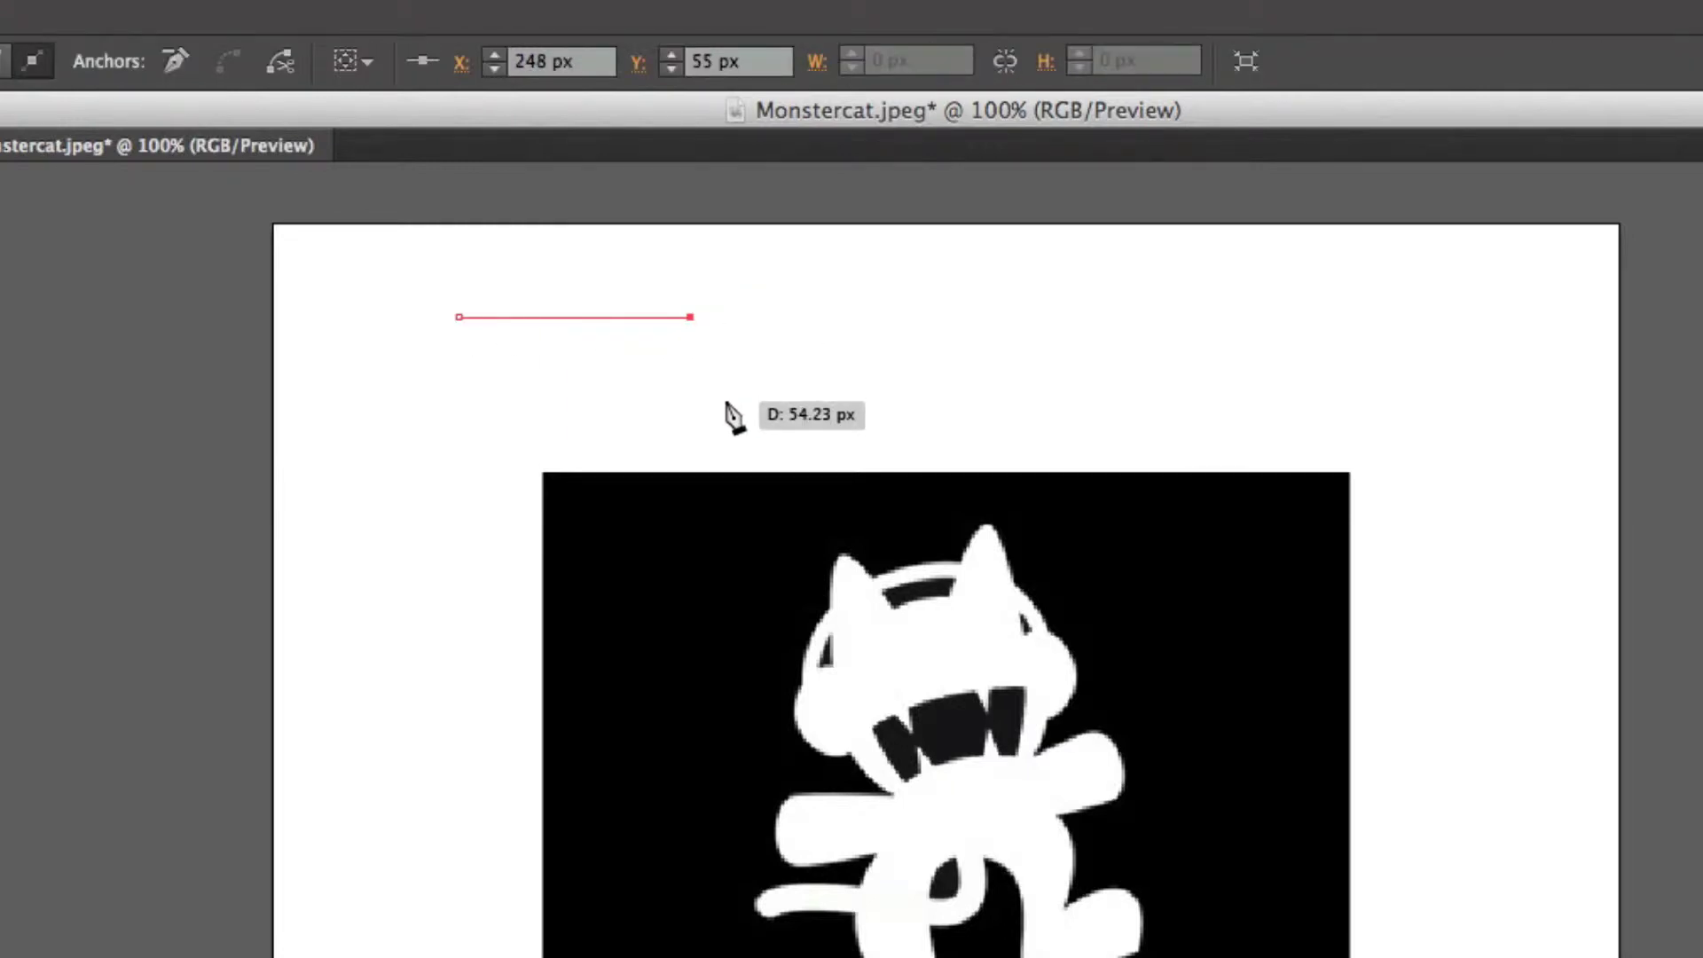
pyautogui.moveTo(807, 443); pyautogui.dragTo(1101, 571)
pyautogui.press('alt')
pyautogui.press('alt')
pyautogui.keyDown('alt'); pyautogui.click(1076, 559); pyautogui.keyUp('alt')
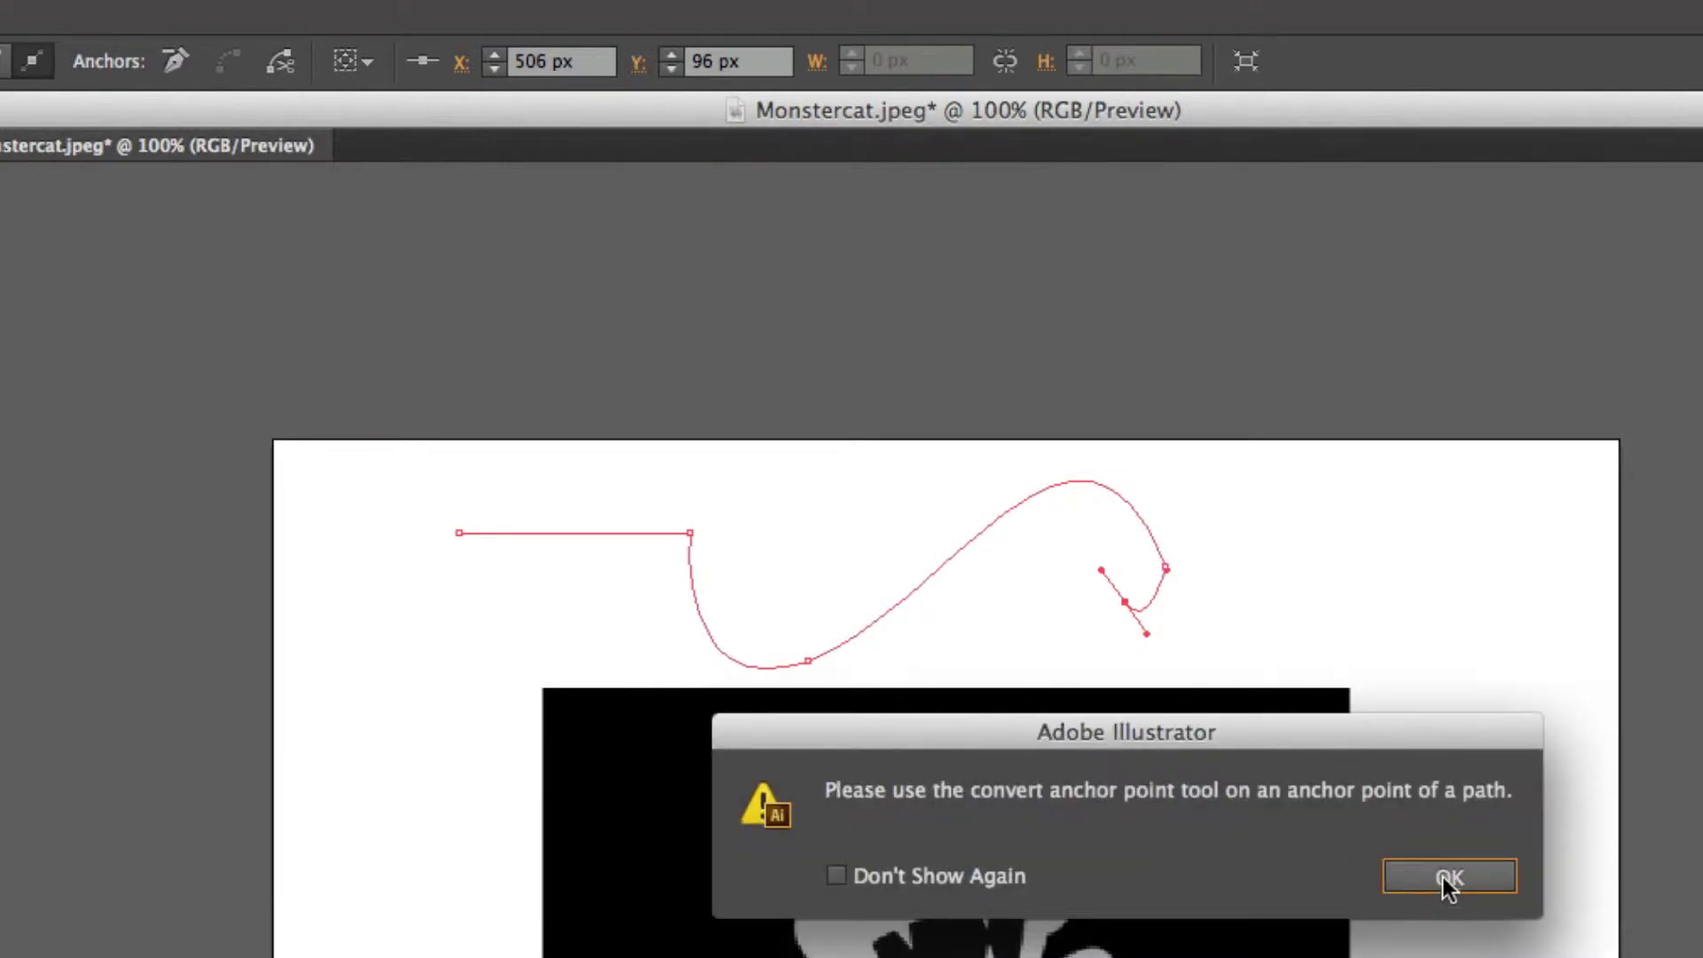
pyautogui.click(1447, 876)
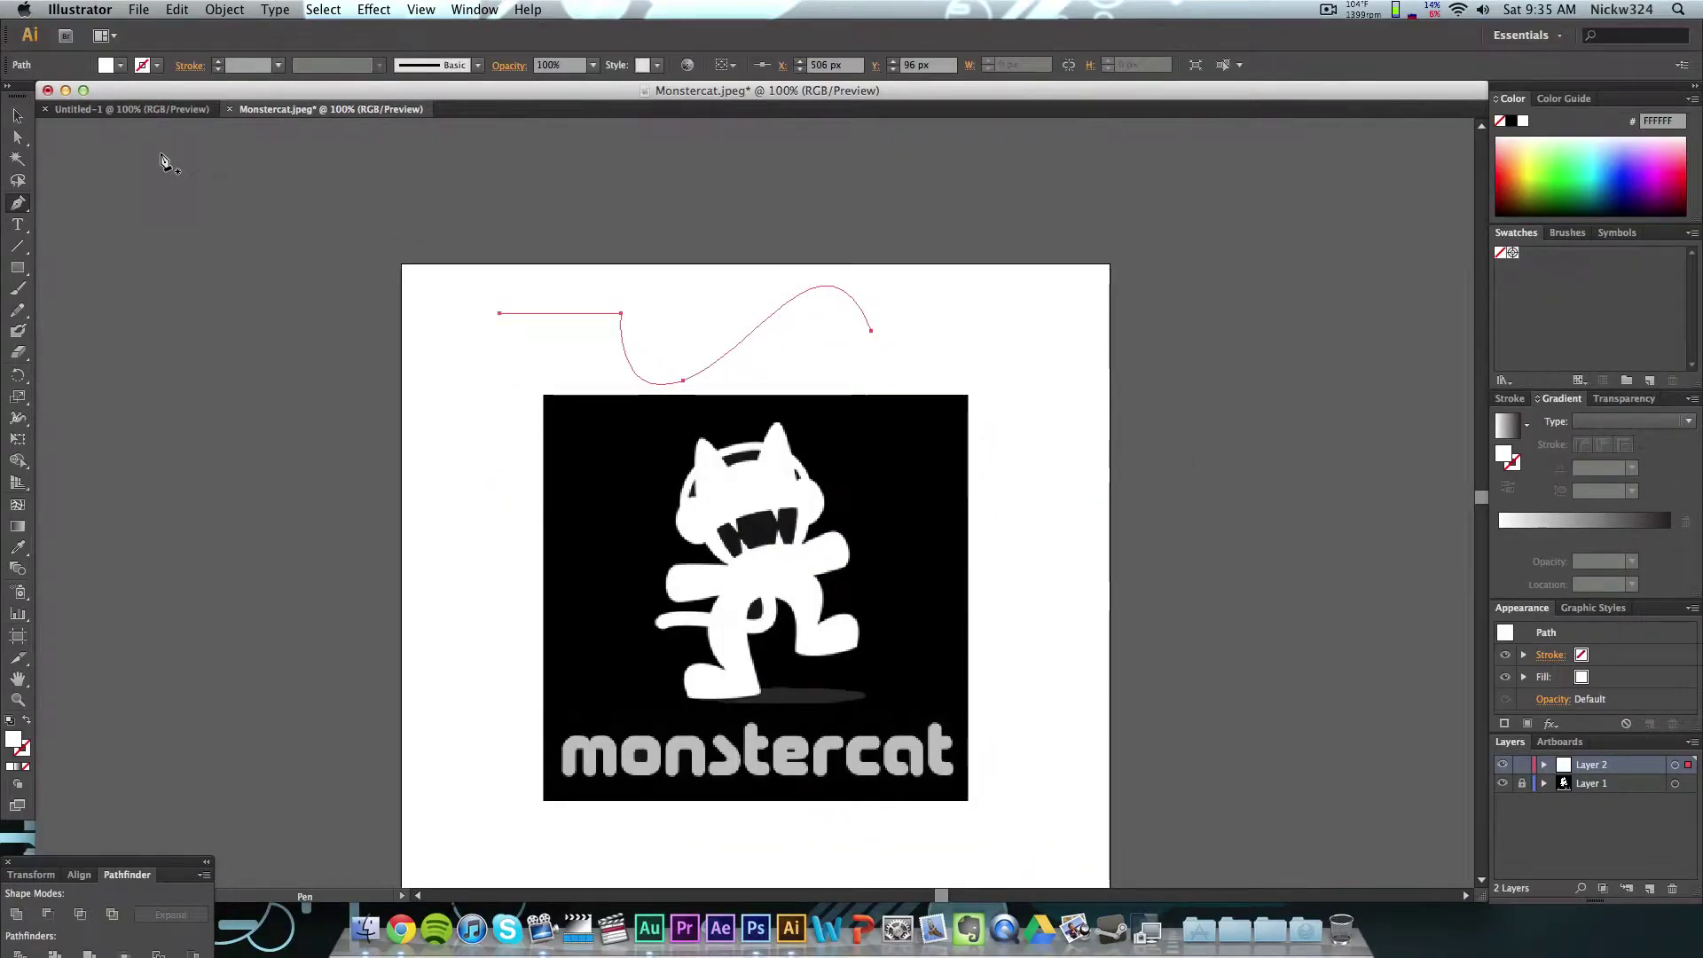
# Step: Select the practice path above the Monstercat image and delete it
pyautogui.click(16, 116)
pyautogui.moveTo(485, 269); pyautogui.dragTo(534, 318)
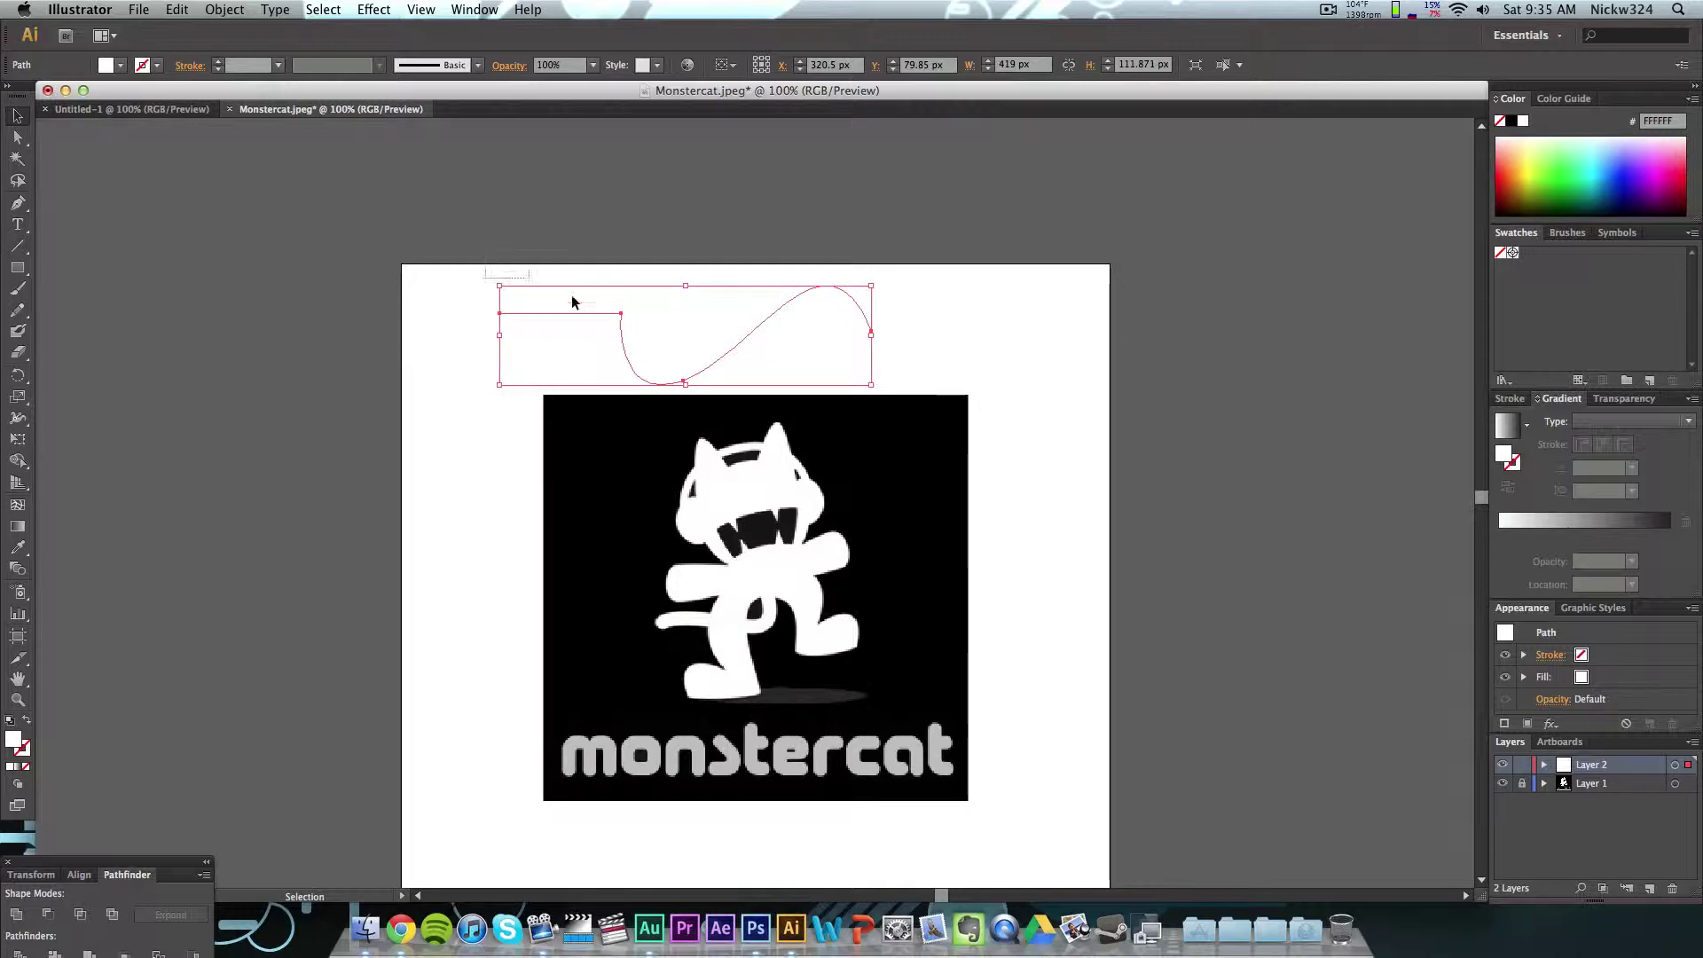
pyautogui.press('Delete')
pyautogui.scroll(-3, 915, 377)
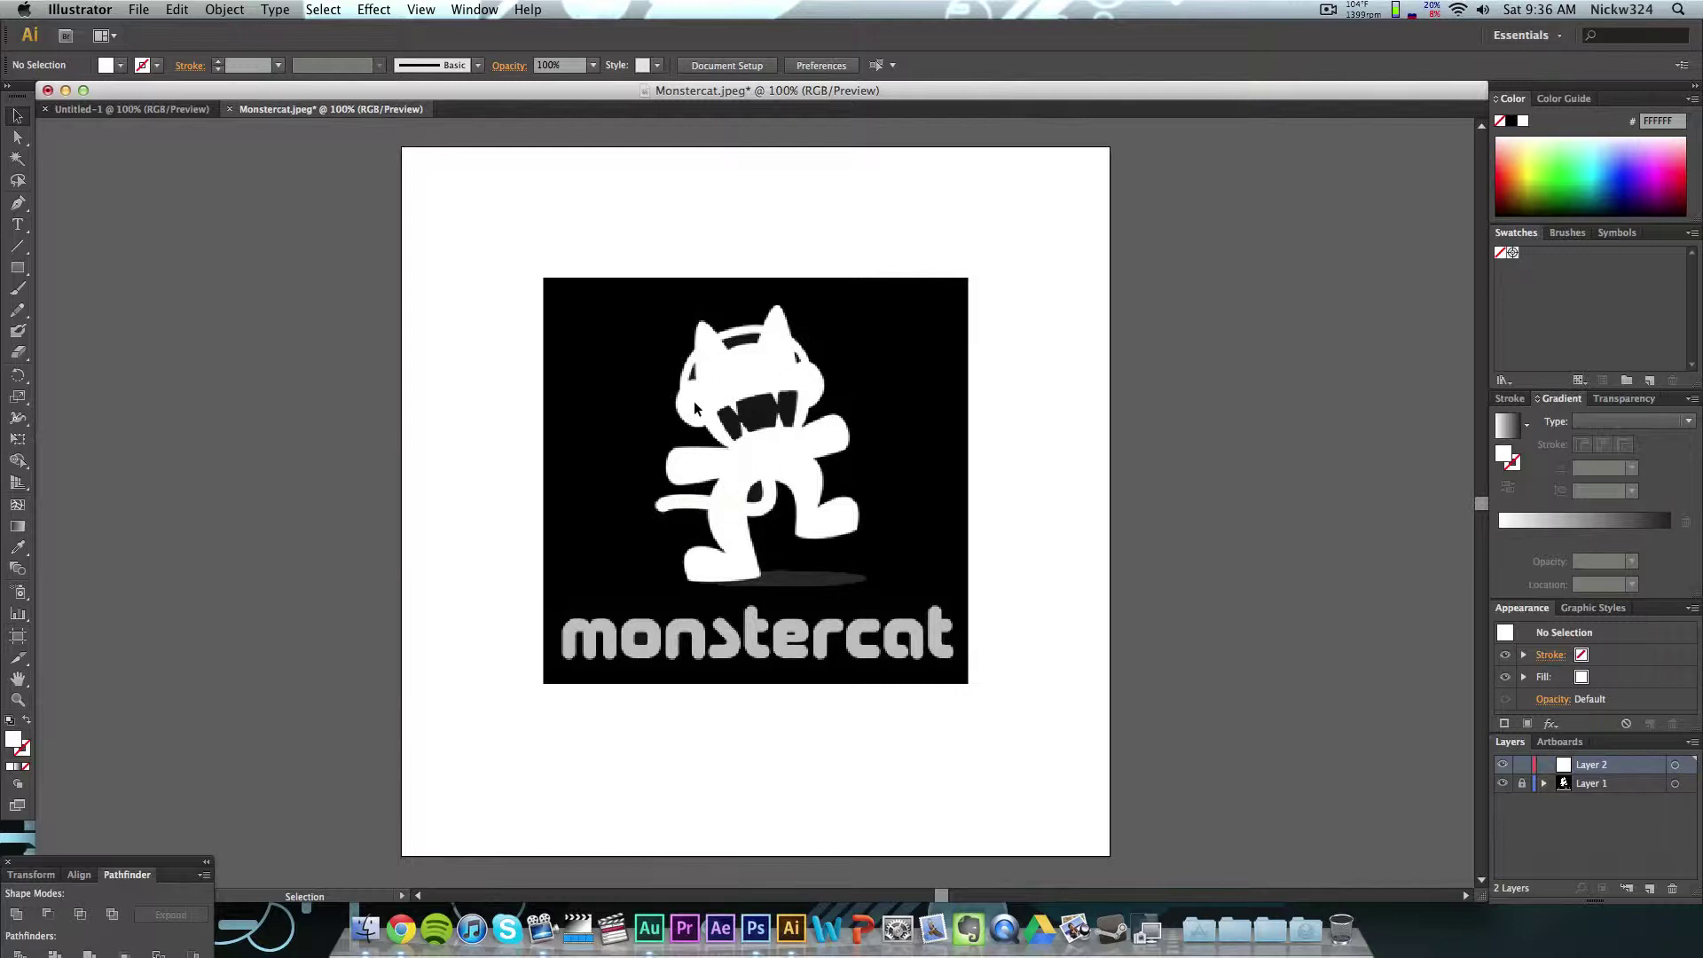
# Step: Draw a rectangle about 374 × 348 px over the upper-left part of the Monstercat image and fill it green
pyautogui.click(17, 267)
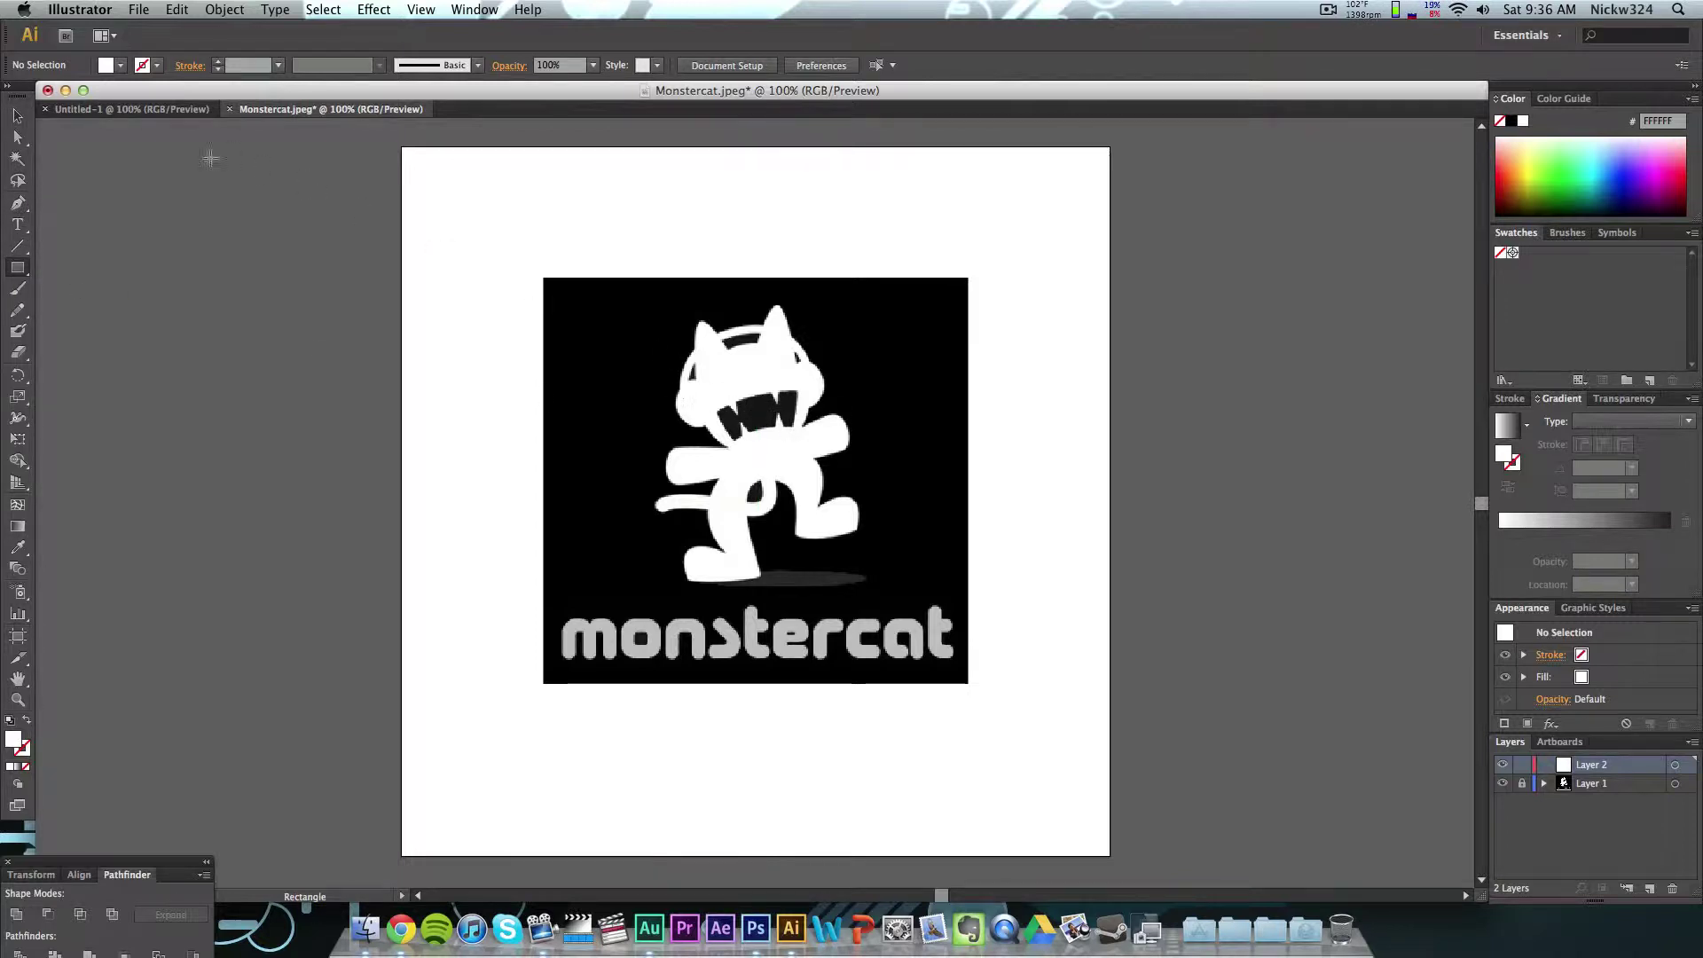
pyautogui.click(16, 116)
pyautogui.click(17, 267)
pyautogui.moveTo(448, 233); pyautogui.dragTo(781, 542)
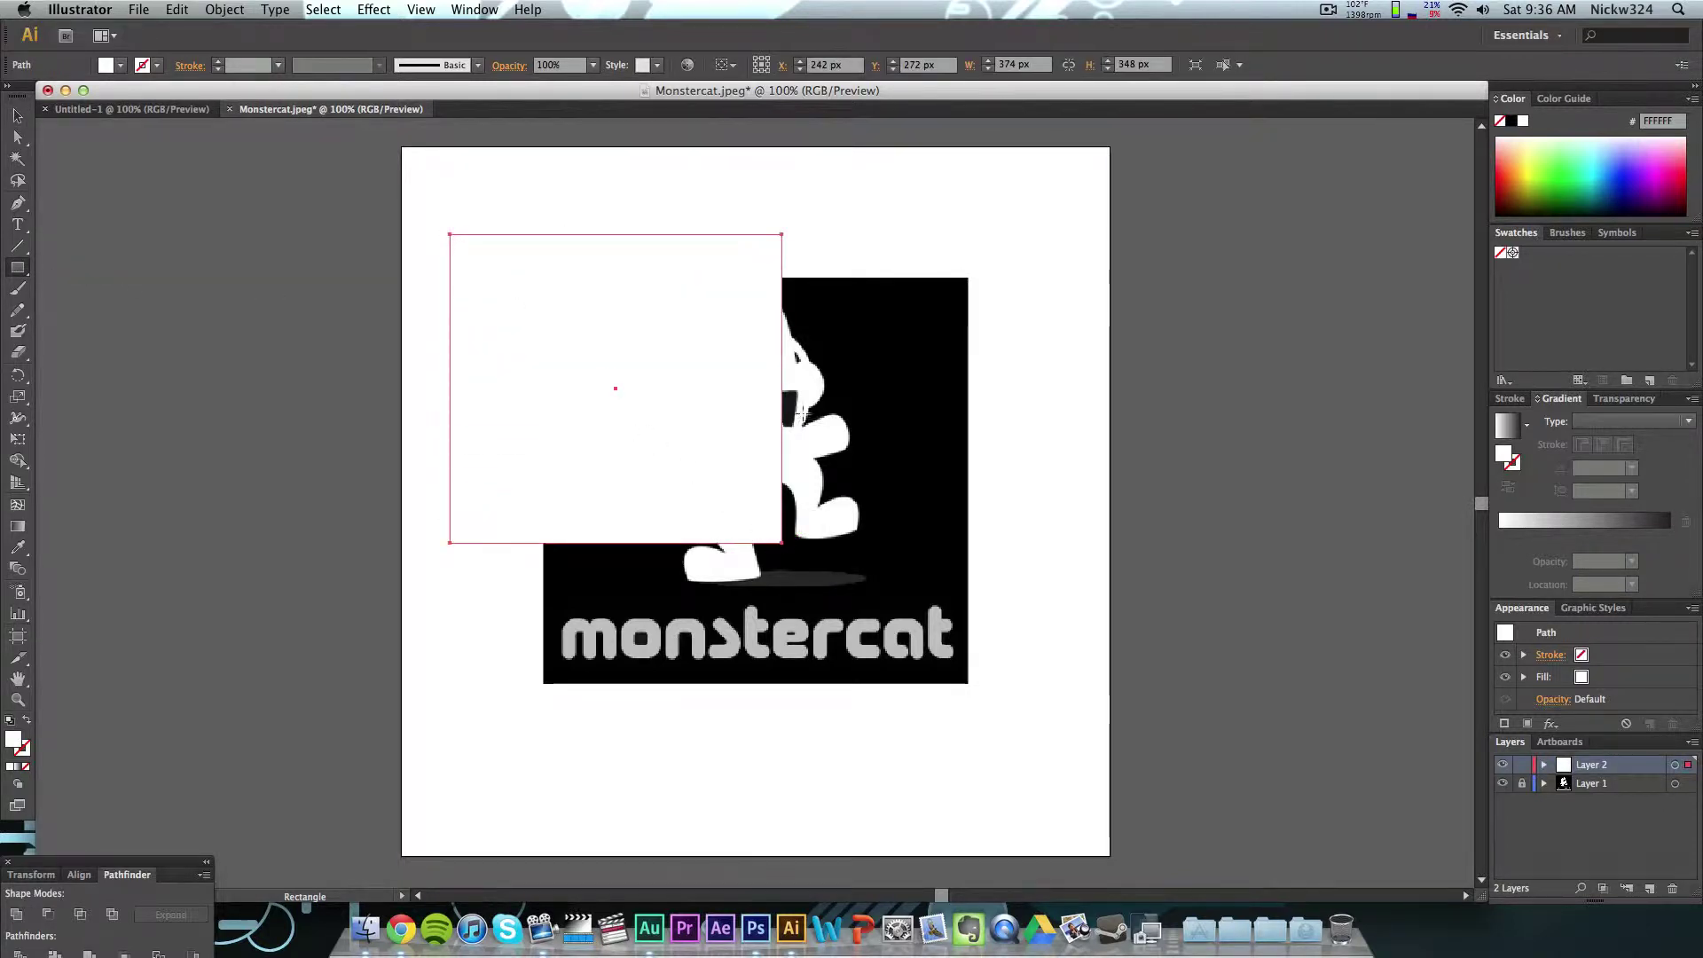
pyautogui.click(1576, 180)
# Step: Draw a smaller rectangle about 238 × 187 px inside the green one, fill it yellow, and deselect everything
pyautogui.click(17, 116)
pyautogui.click(304, 239)
pyautogui.click(19, 268)
pyautogui.moveTo(499, 315); pyautogui.dragTo(711, 480)
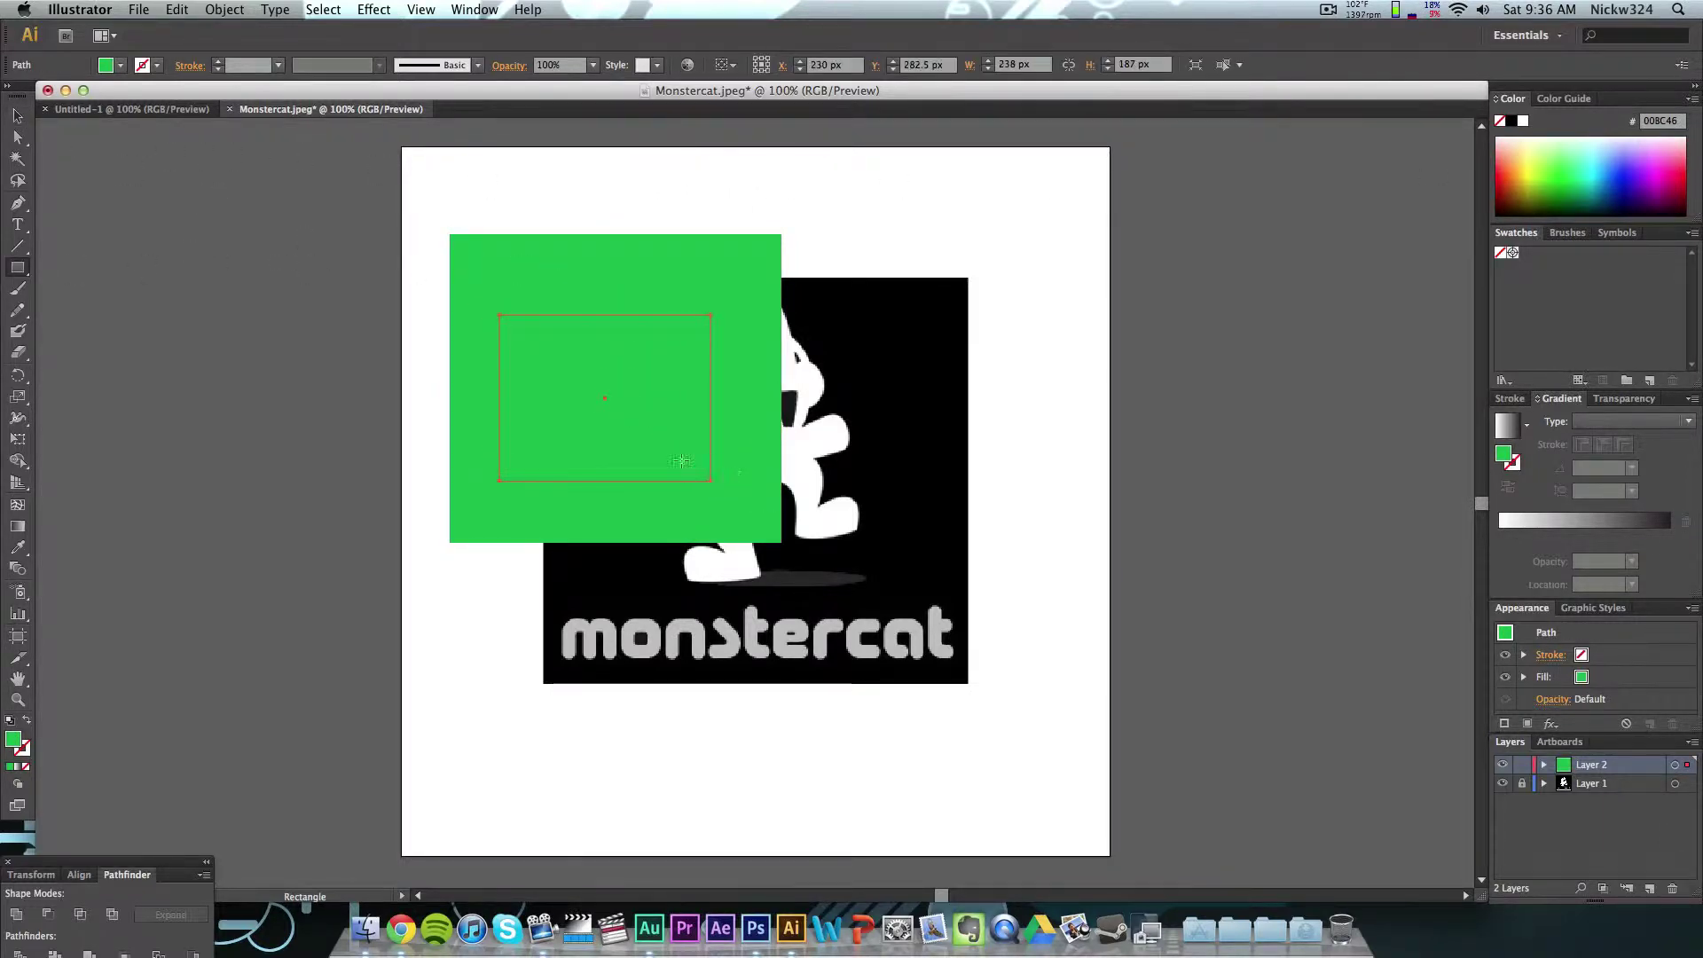
pyautogui.click(1528, 160)
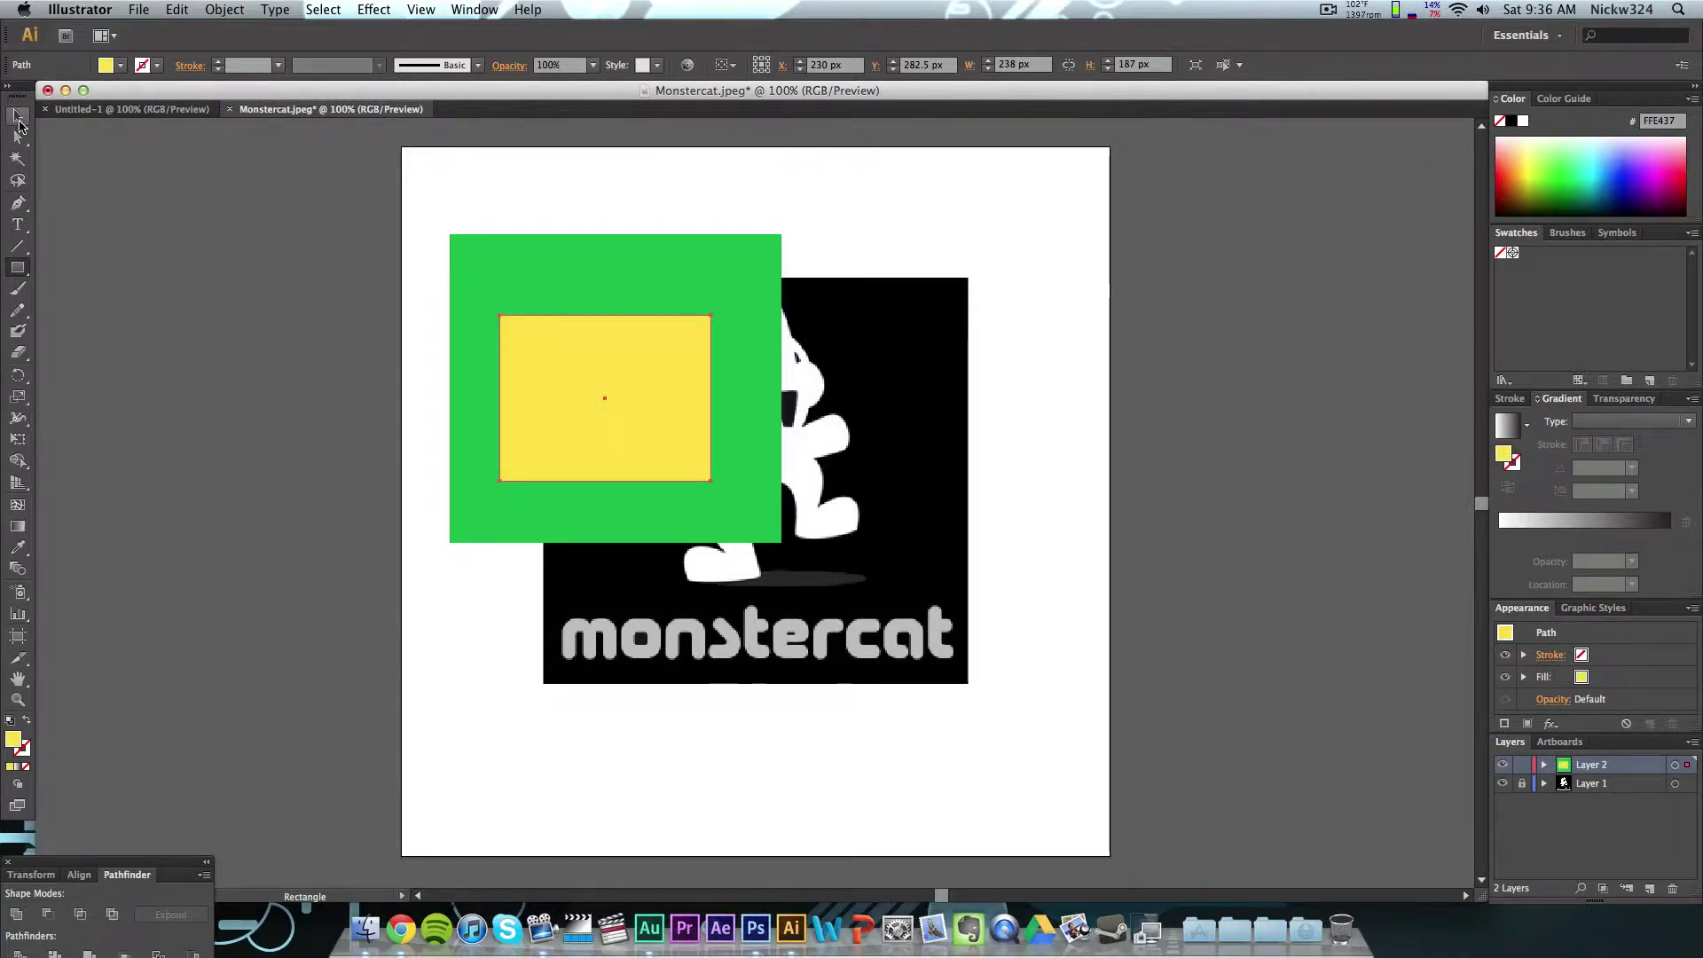
pyautogui.click(19, 124)
pyautogui.click(639, 275)
pyautogui.click(580, 198)
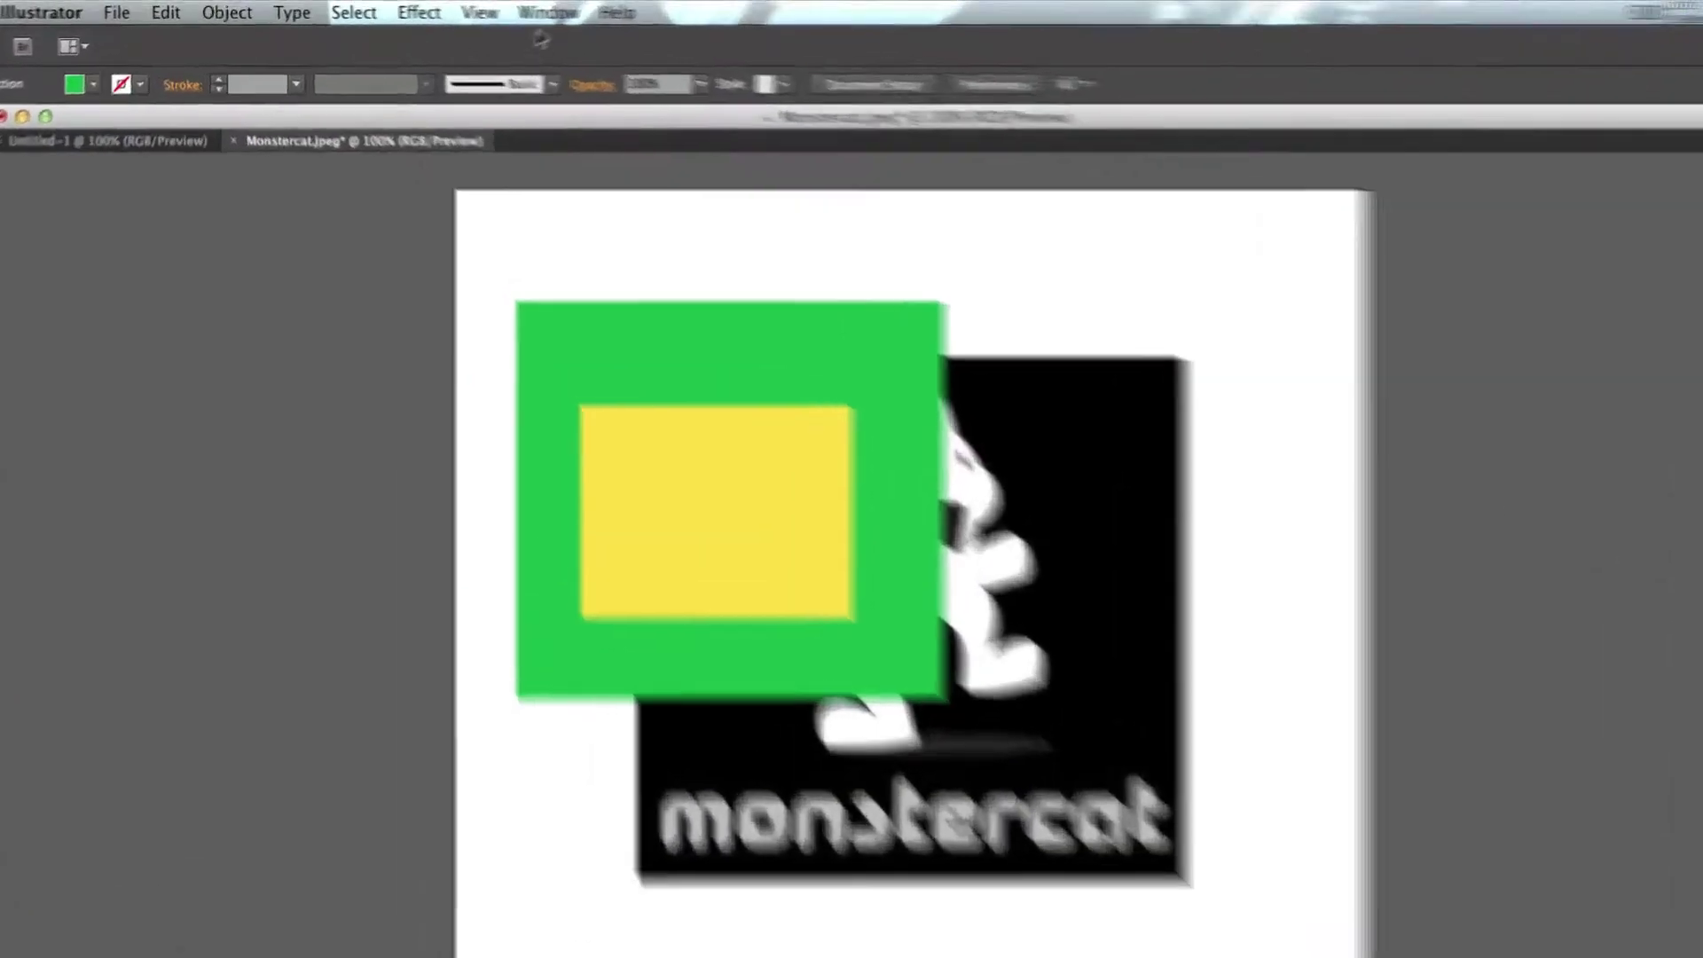
# Step: Hide and redisplay the Pathfinder options, and move them beside the green rectangle
pyautogui.click(471, 8)
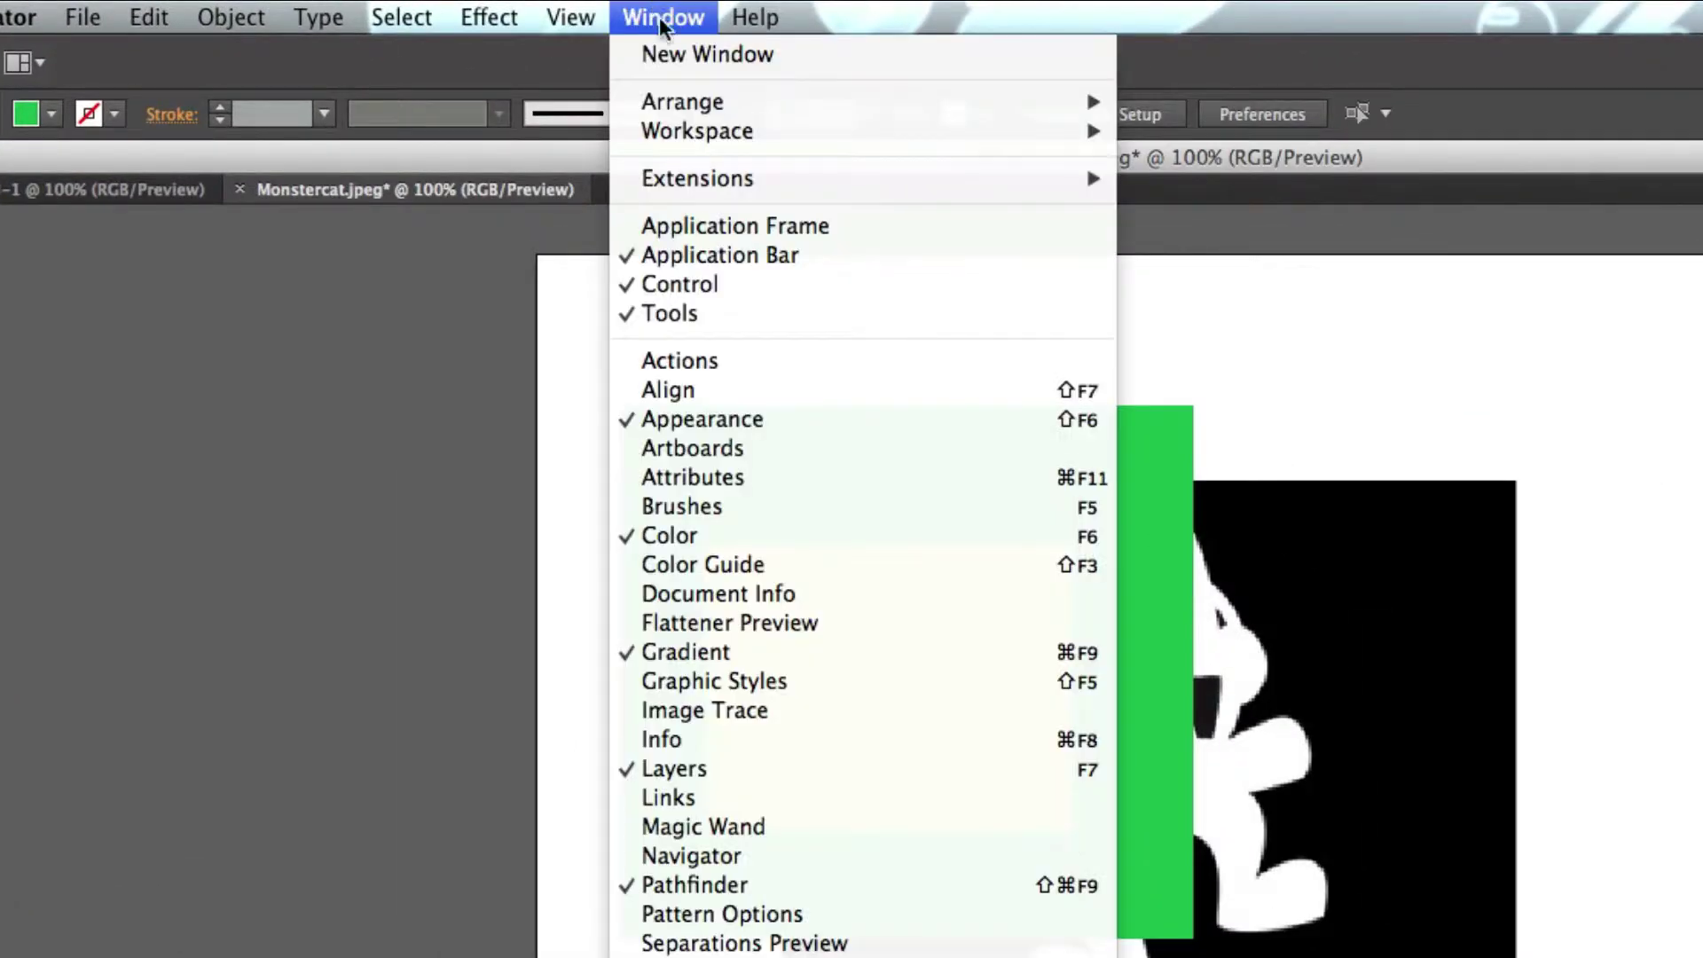
pyautogui.click(829, 890)
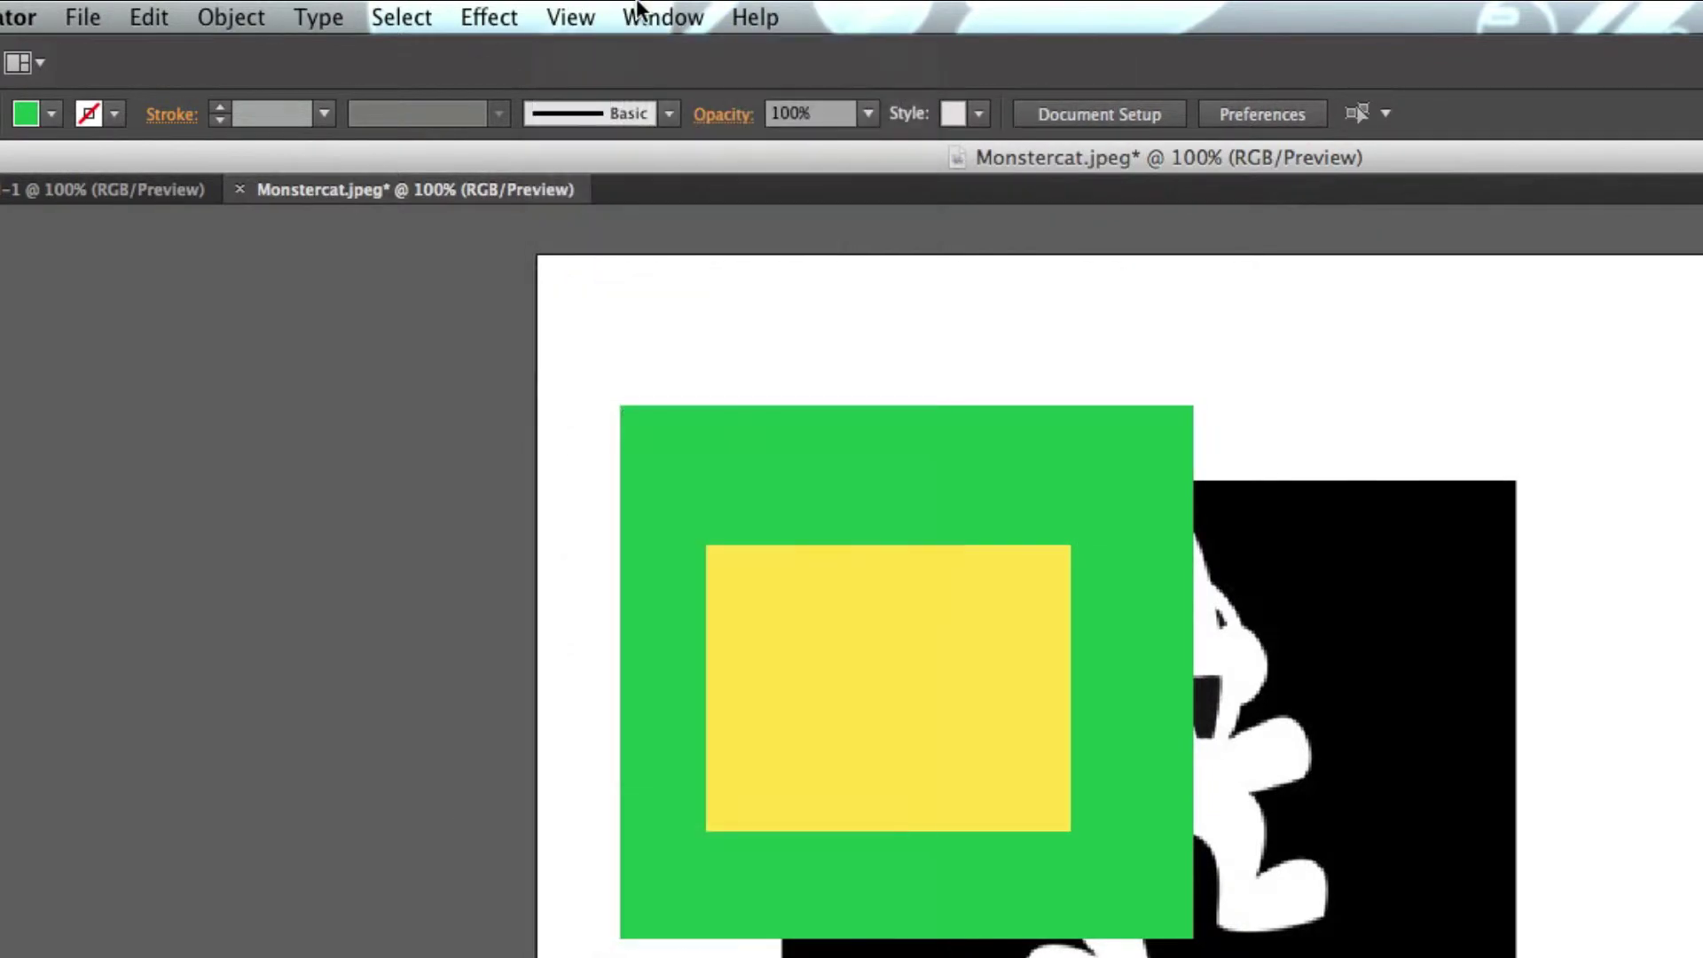
pyautogui.click(664, 17)
pyautogui.click(743, 886)
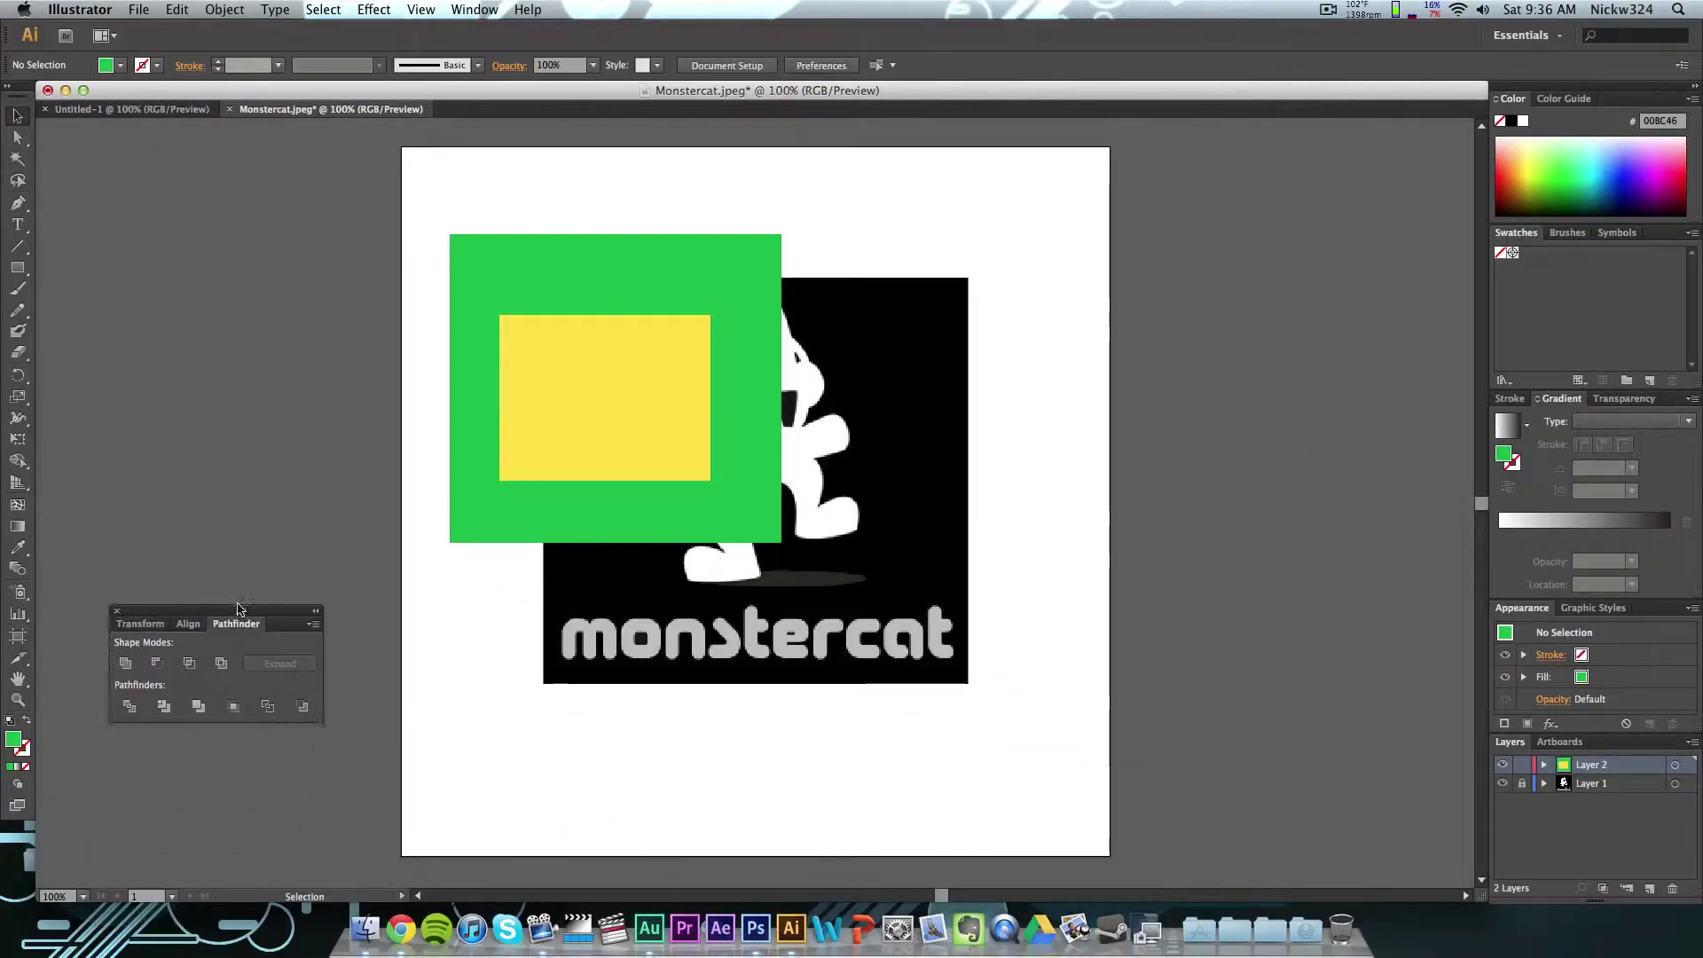
pyautogui.moveTo(229, 611); pyautogui.dragTo(262, 368)
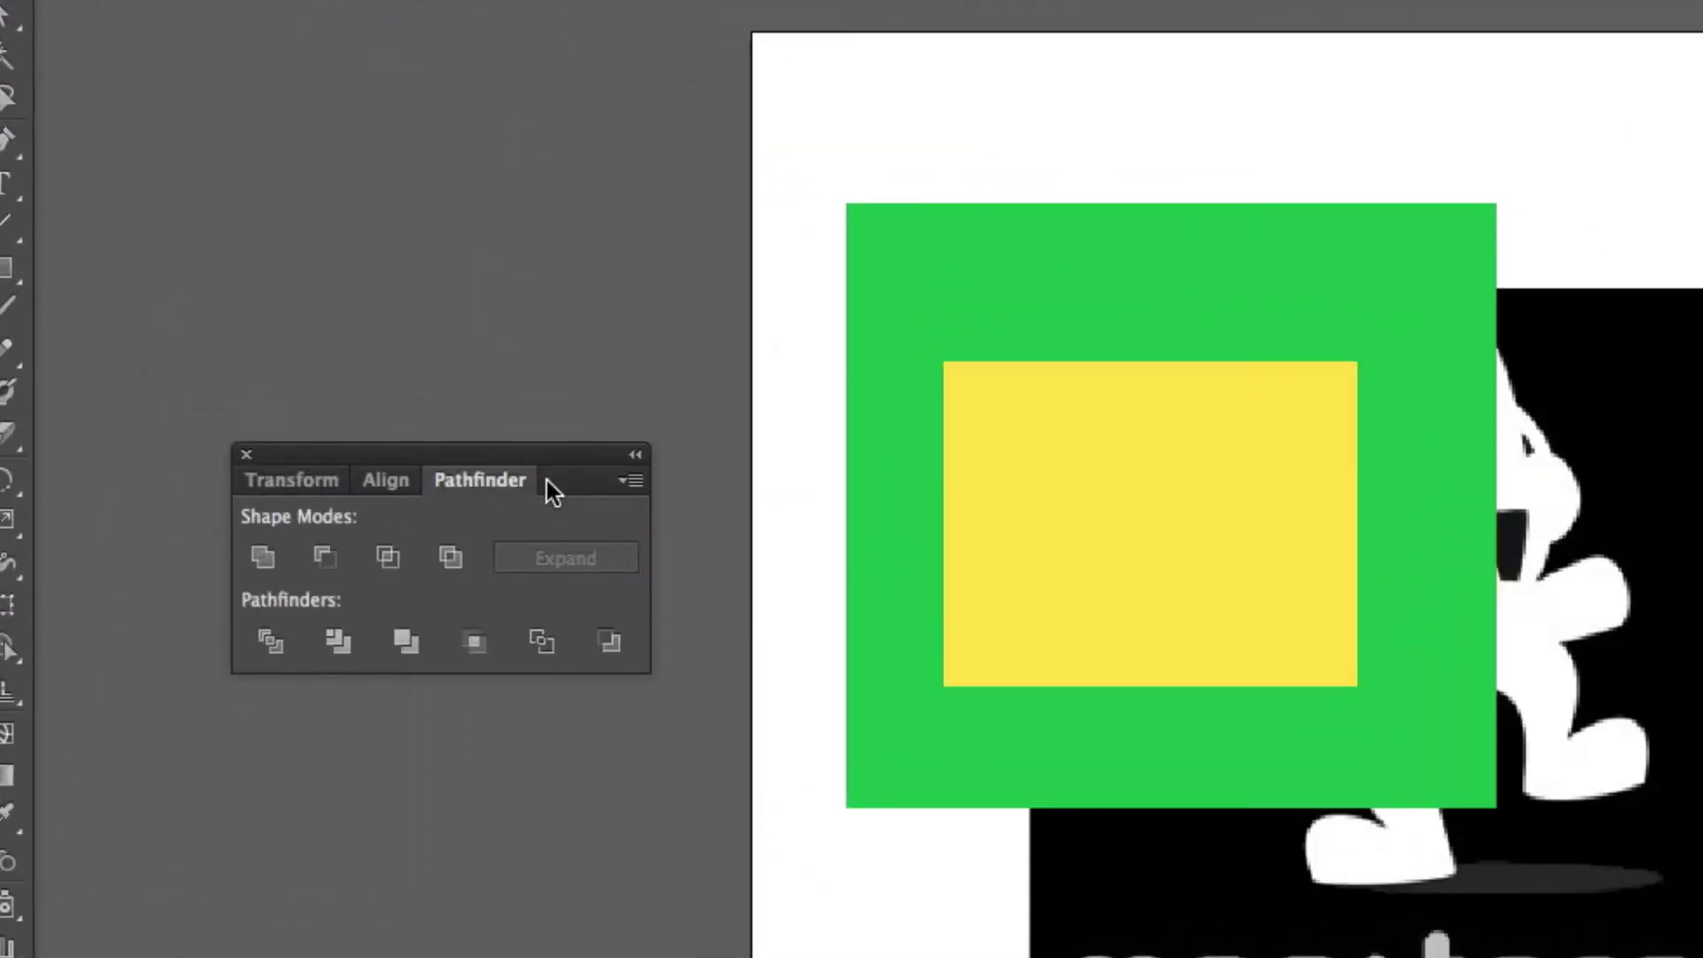
# Step: Subtract the yellow rectangle from the green rectangle with the Pathfinder's Minus Front shape mode
pyautogui.click(924, 269)
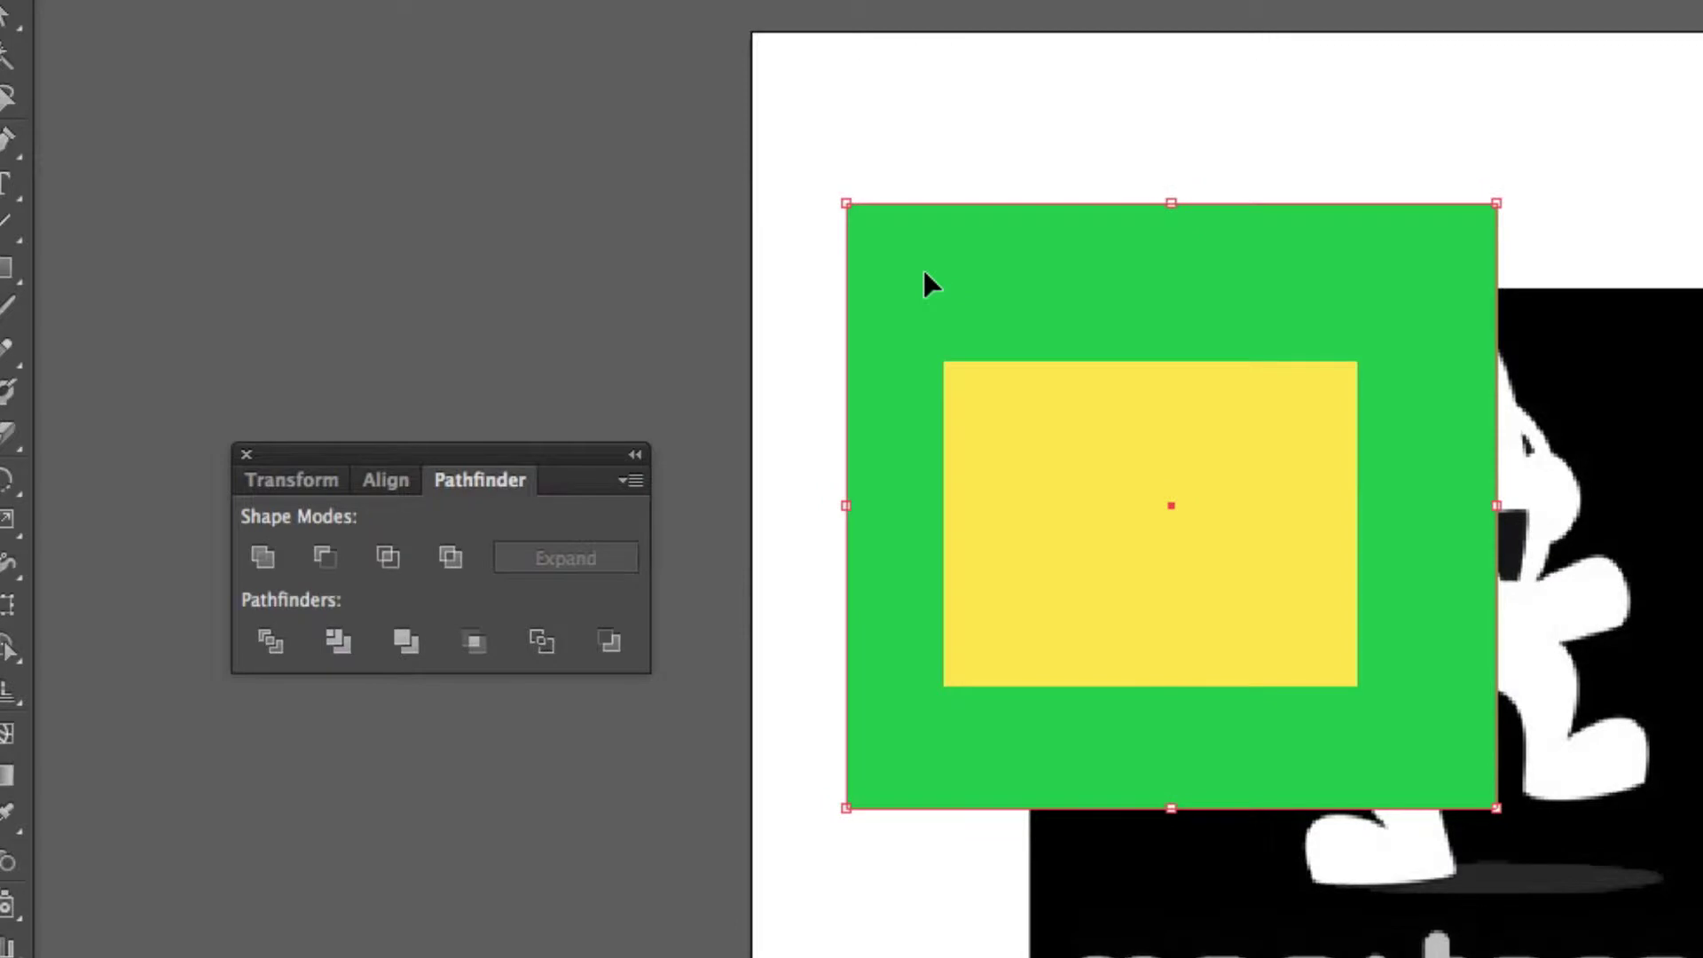
pyautogui.keyDown('shift'); pyautogui.click(1103, 462); pyautogui.keyUp('shift')
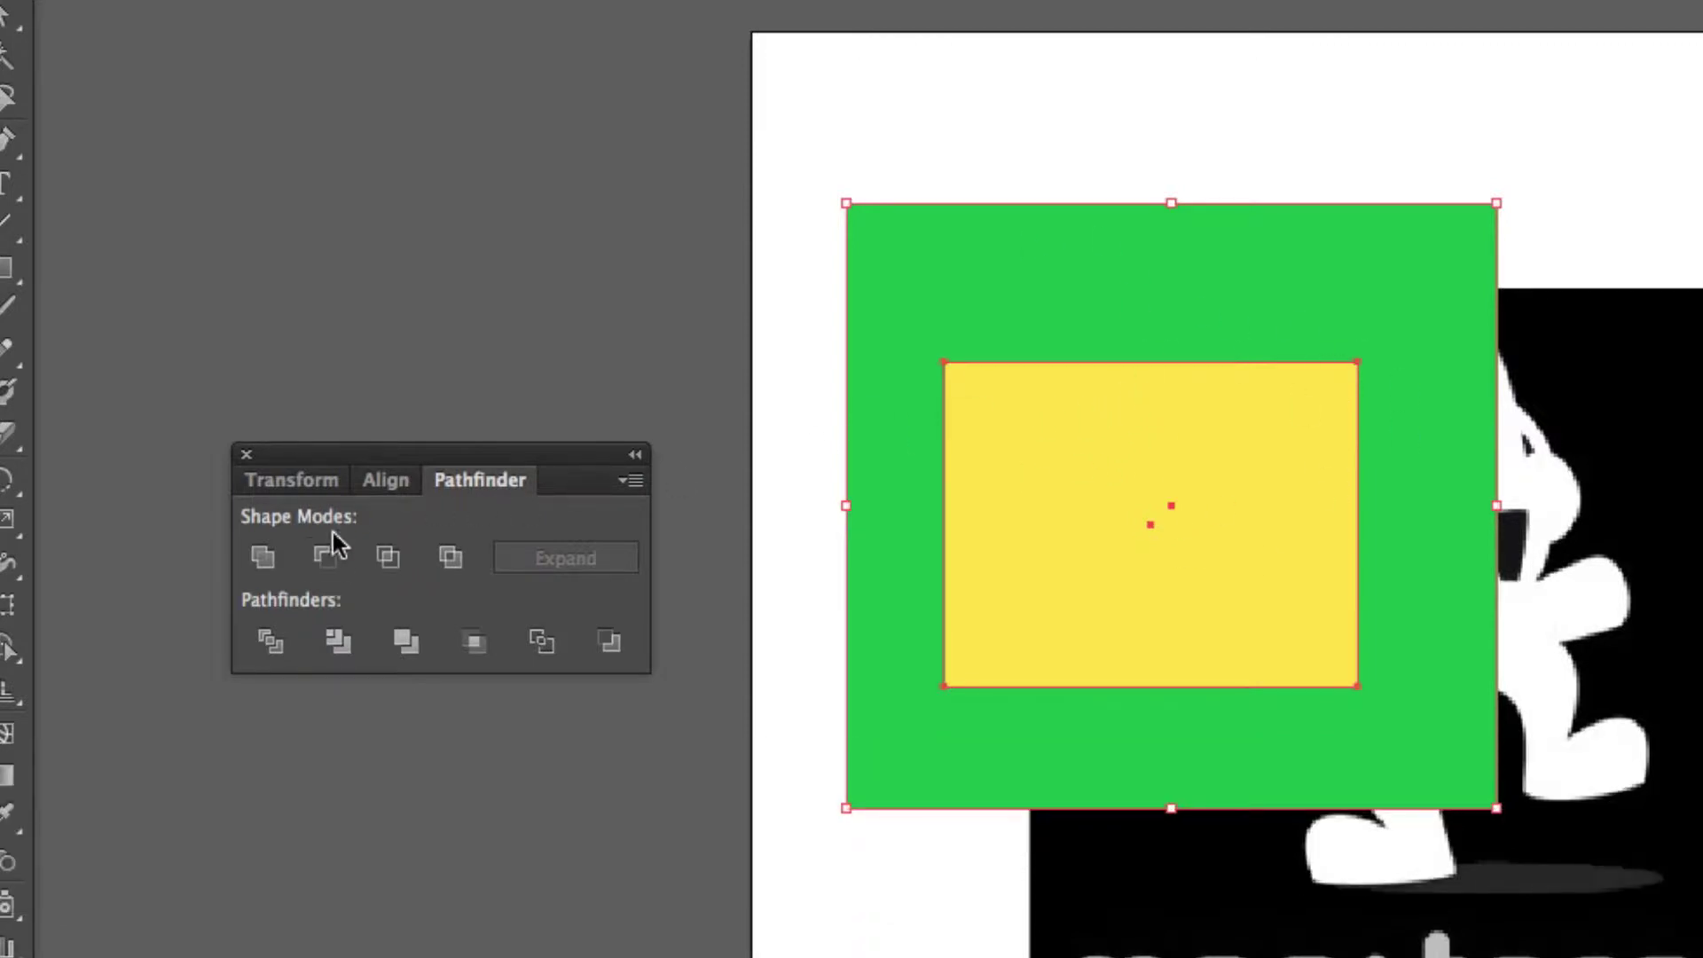
pyautogui.click(327, 558)
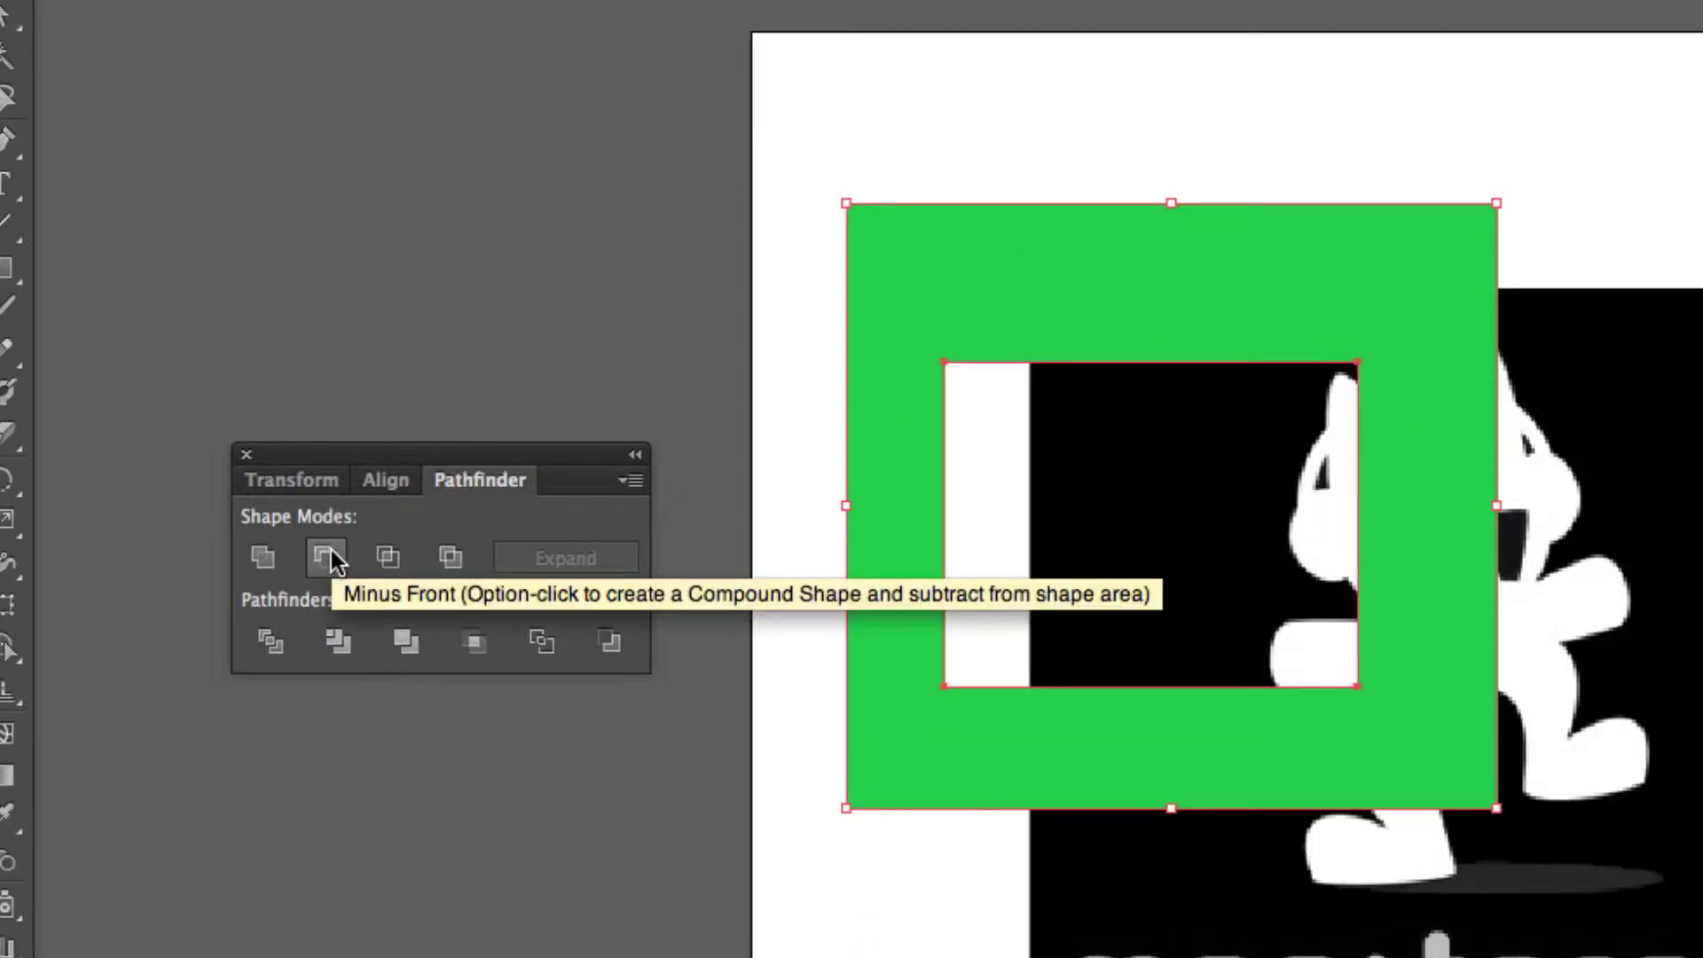
# Step: Move the hollow green frame across the Monstercat image and delete it
pyautogui.click(985, 441)
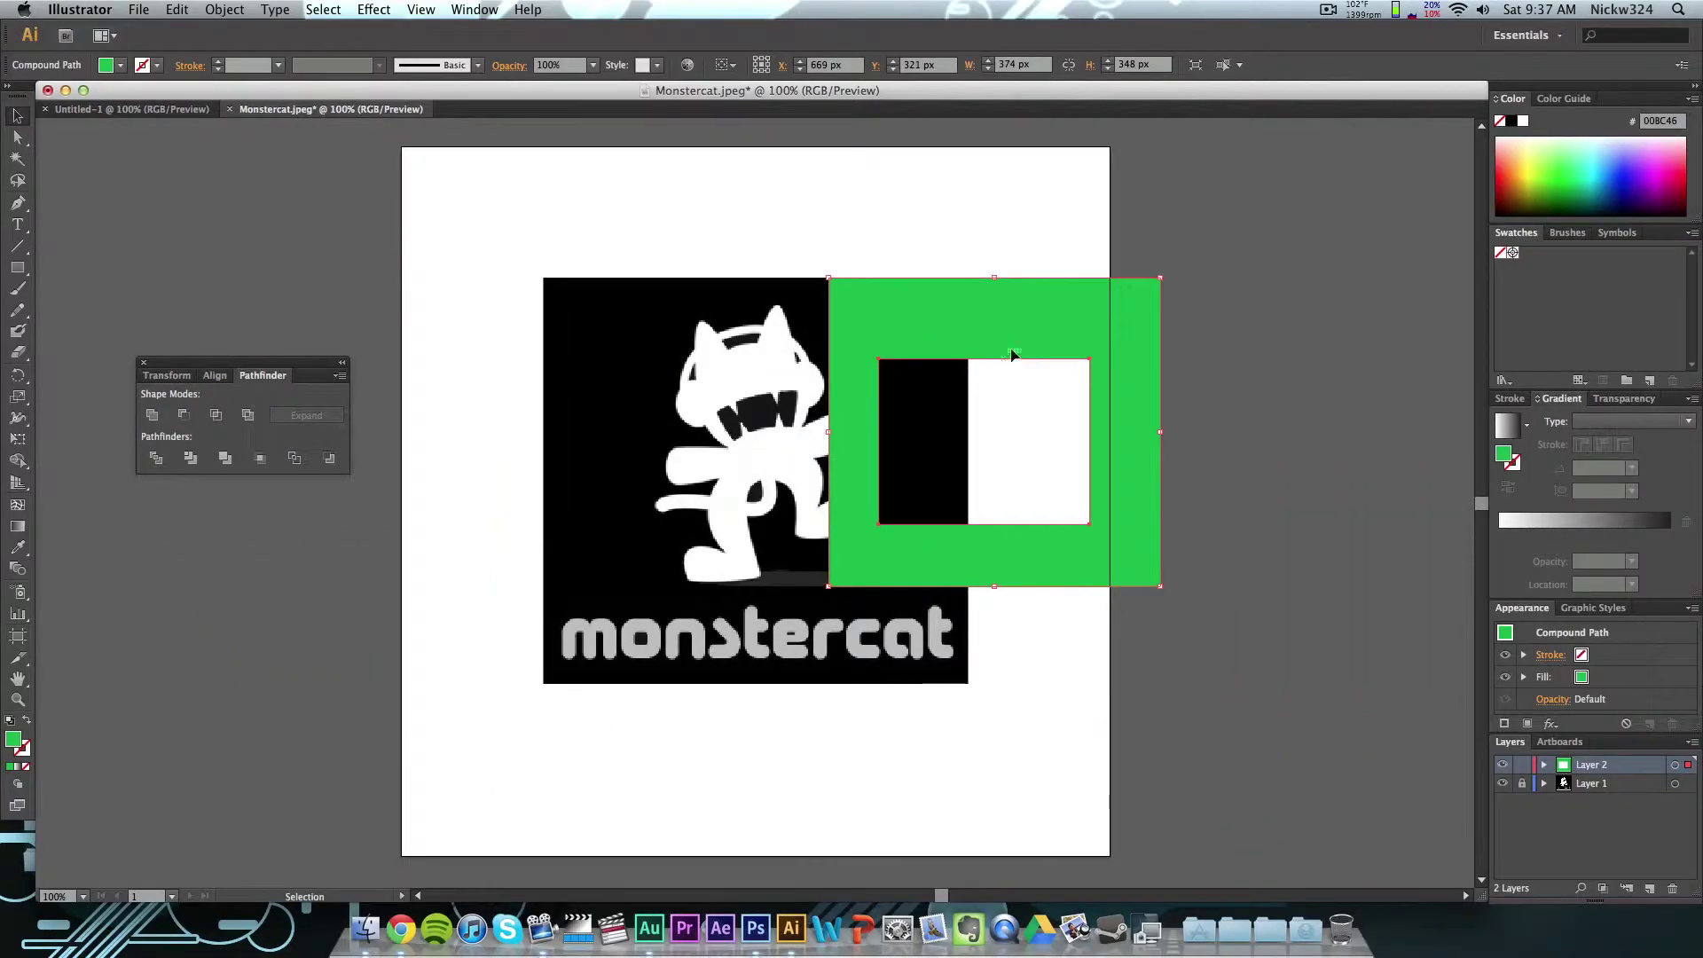
pyautogui.moveTo(1011, 330); pyautogui.dragTo(493, 269)
pyautogui.press('Delete')
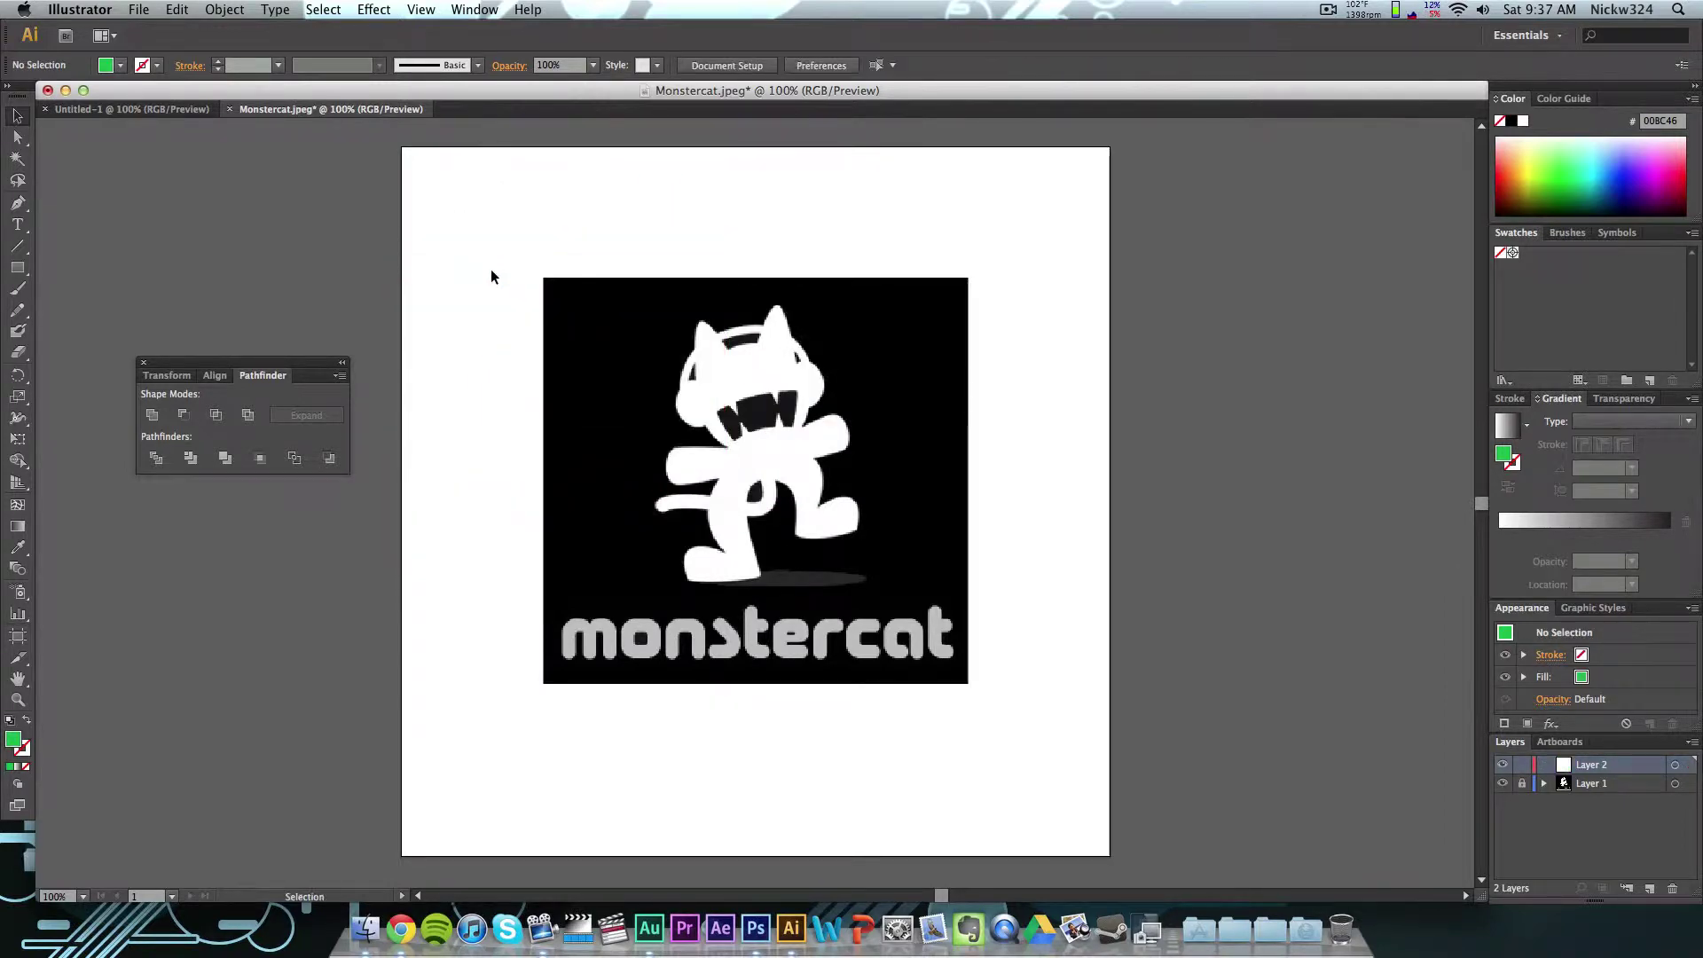
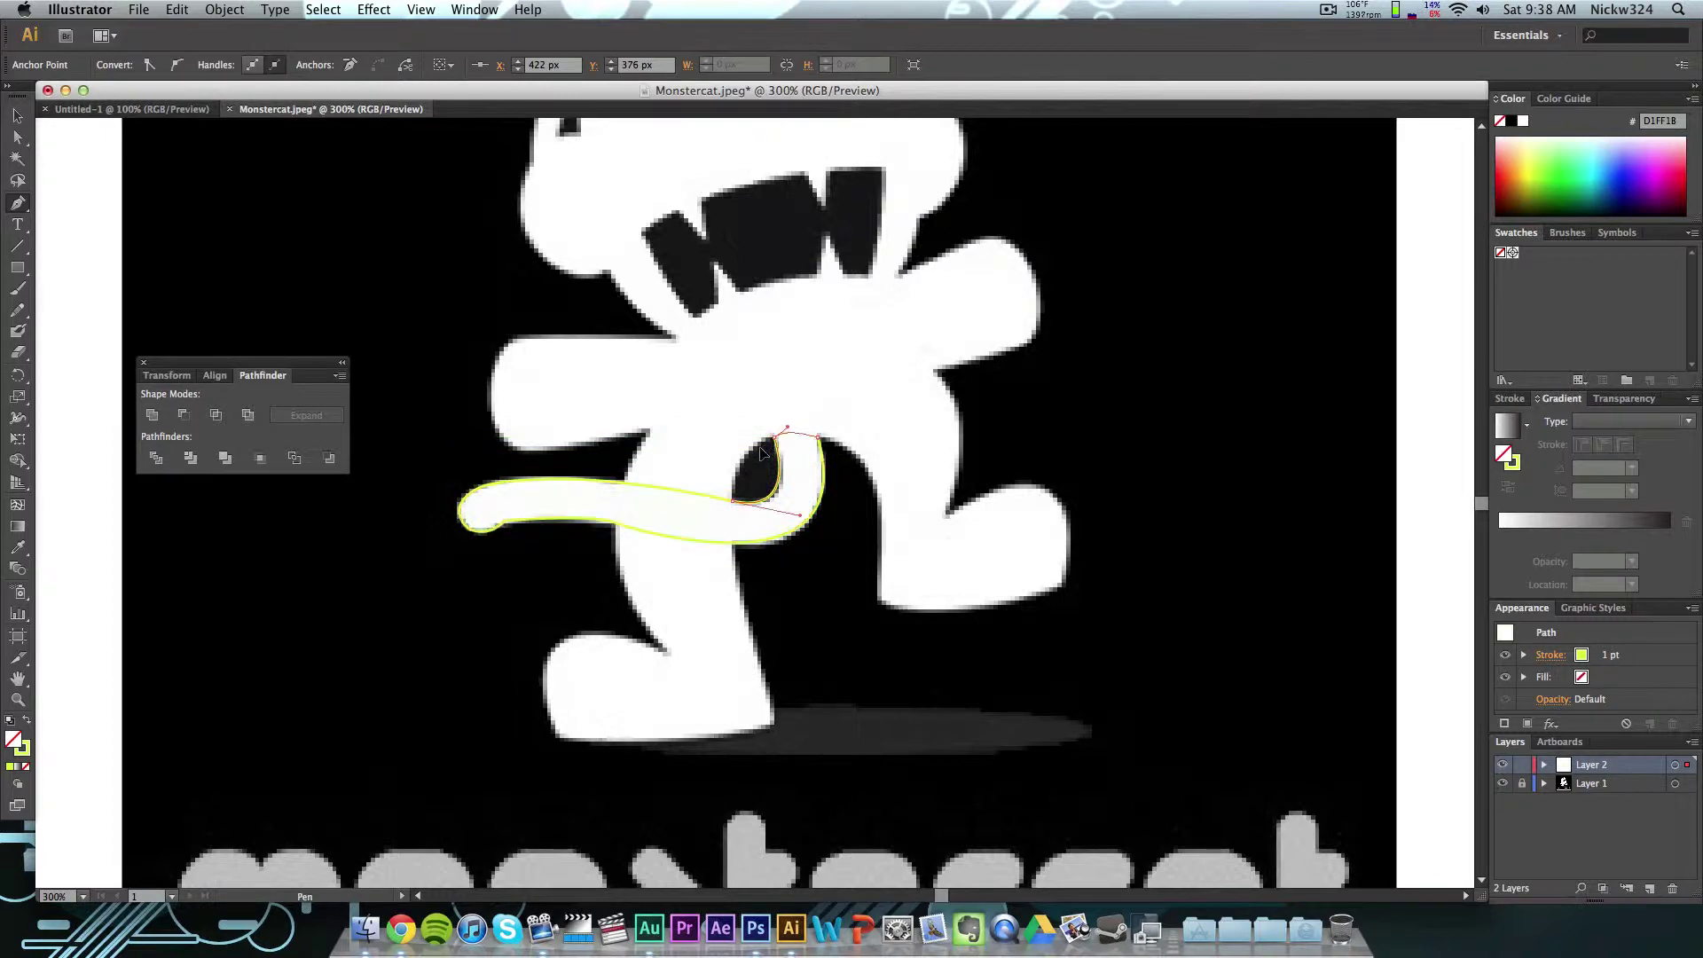
# Step: Swap the traced tail's stroke colour to its fill, leaving no stroke, and deselect it
pyautogui.click(25, 720)
pyautogui.press('v')
pyautogui.press('super+shift+a')
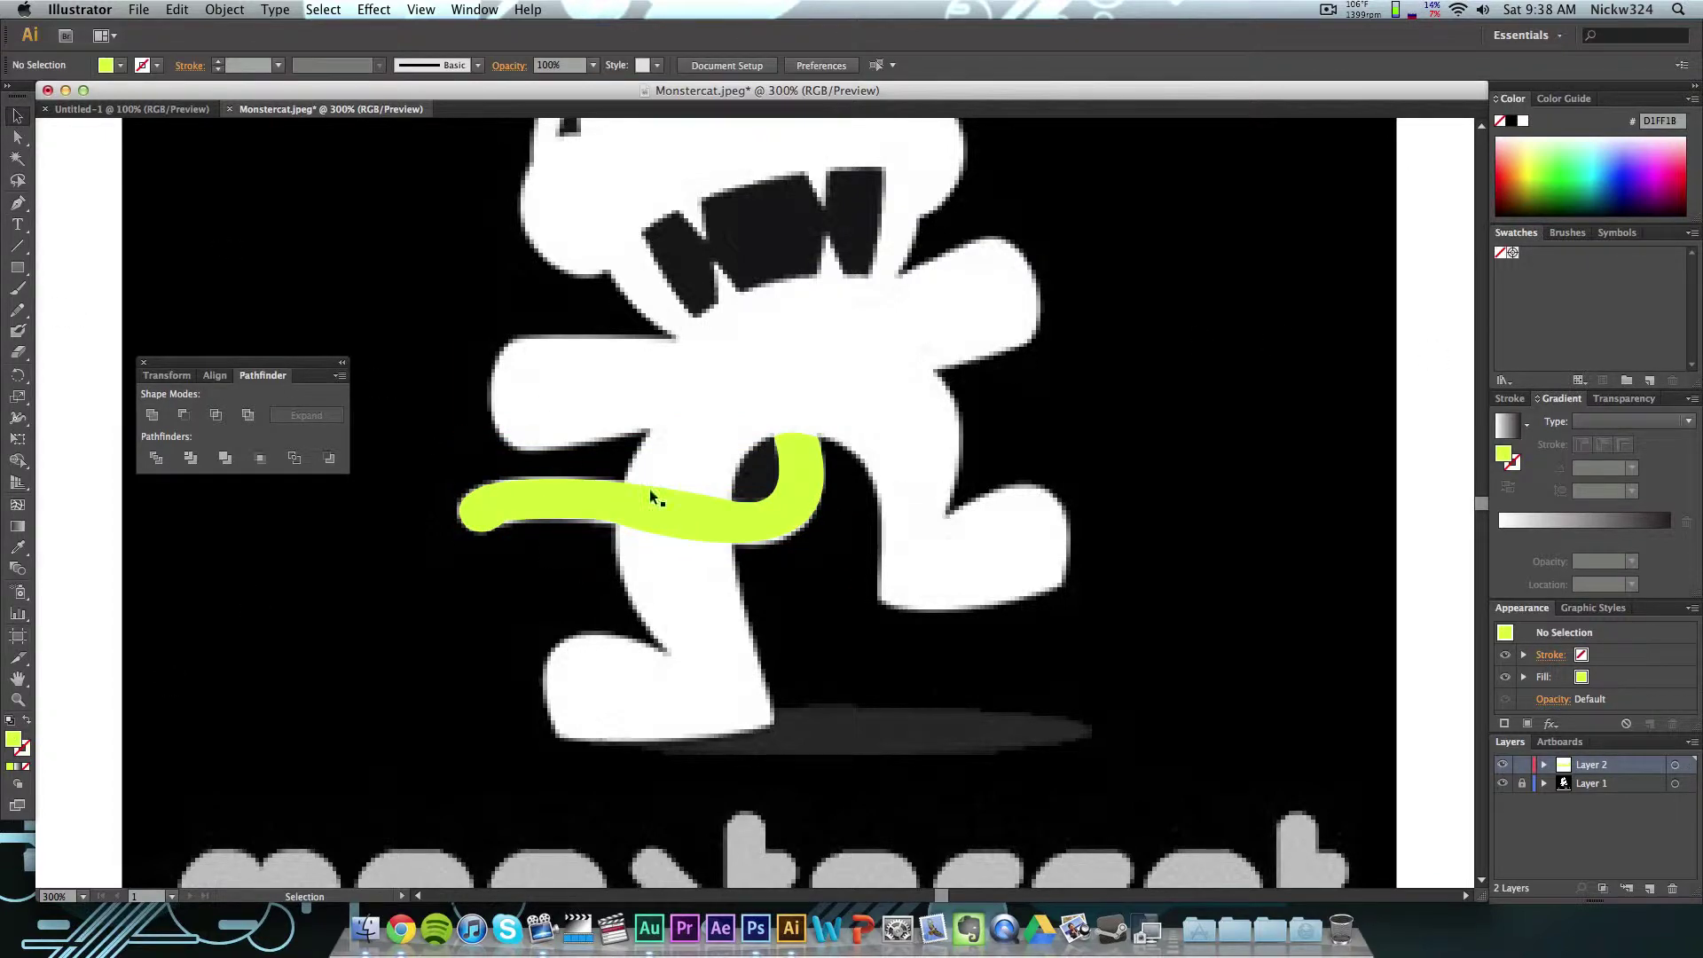
# Step: Start the cat's body outline with the Pen tool, unfilled with a yellow-green stroke, from the tail's upper end down the left leg to the foot
pyautogui.click(19, 203)
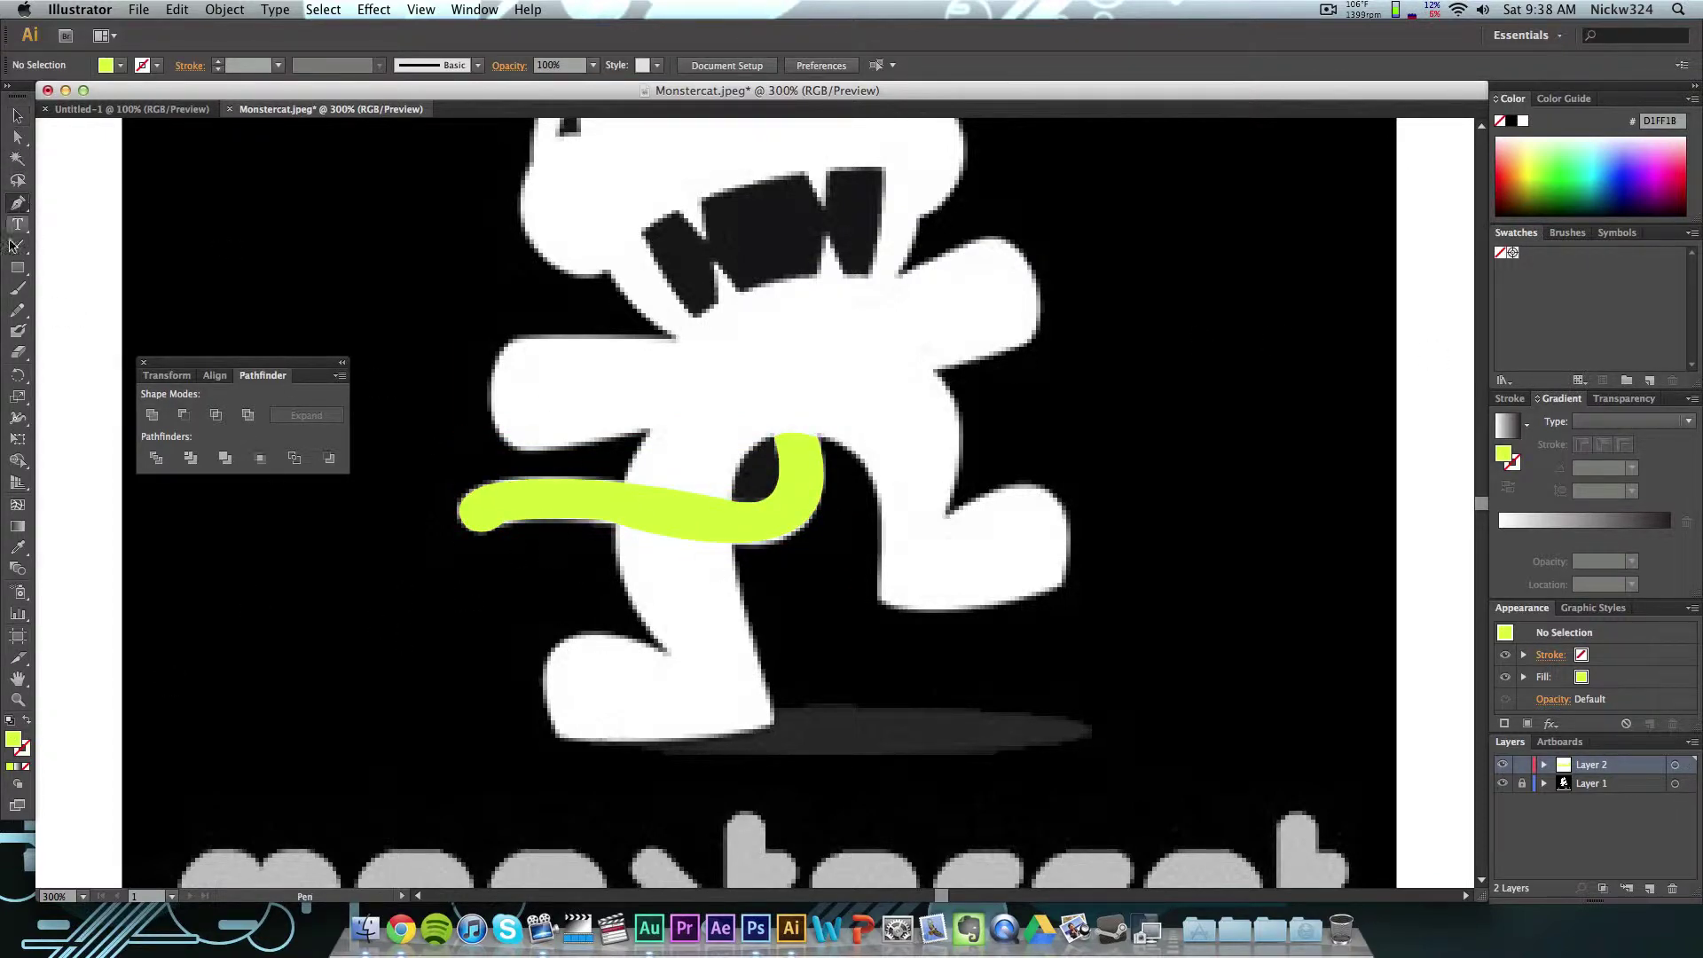
pyautogui.click(26, 720)
pyautogui.click(774, 438)
pyautogui.moveTo(772, 719)
pyautogui.mouseDown()
pyautogui.moveTo(836, 832)
pyautogui.moveTo(874, 838)
pyautogui.moveTo(818, 693)
pyautogui.mouseUp()
pyautogui.scroll(-5, 837, 832)
pyautogui.moveTo(778, 552); pyautogui.dragTo(778, 552)
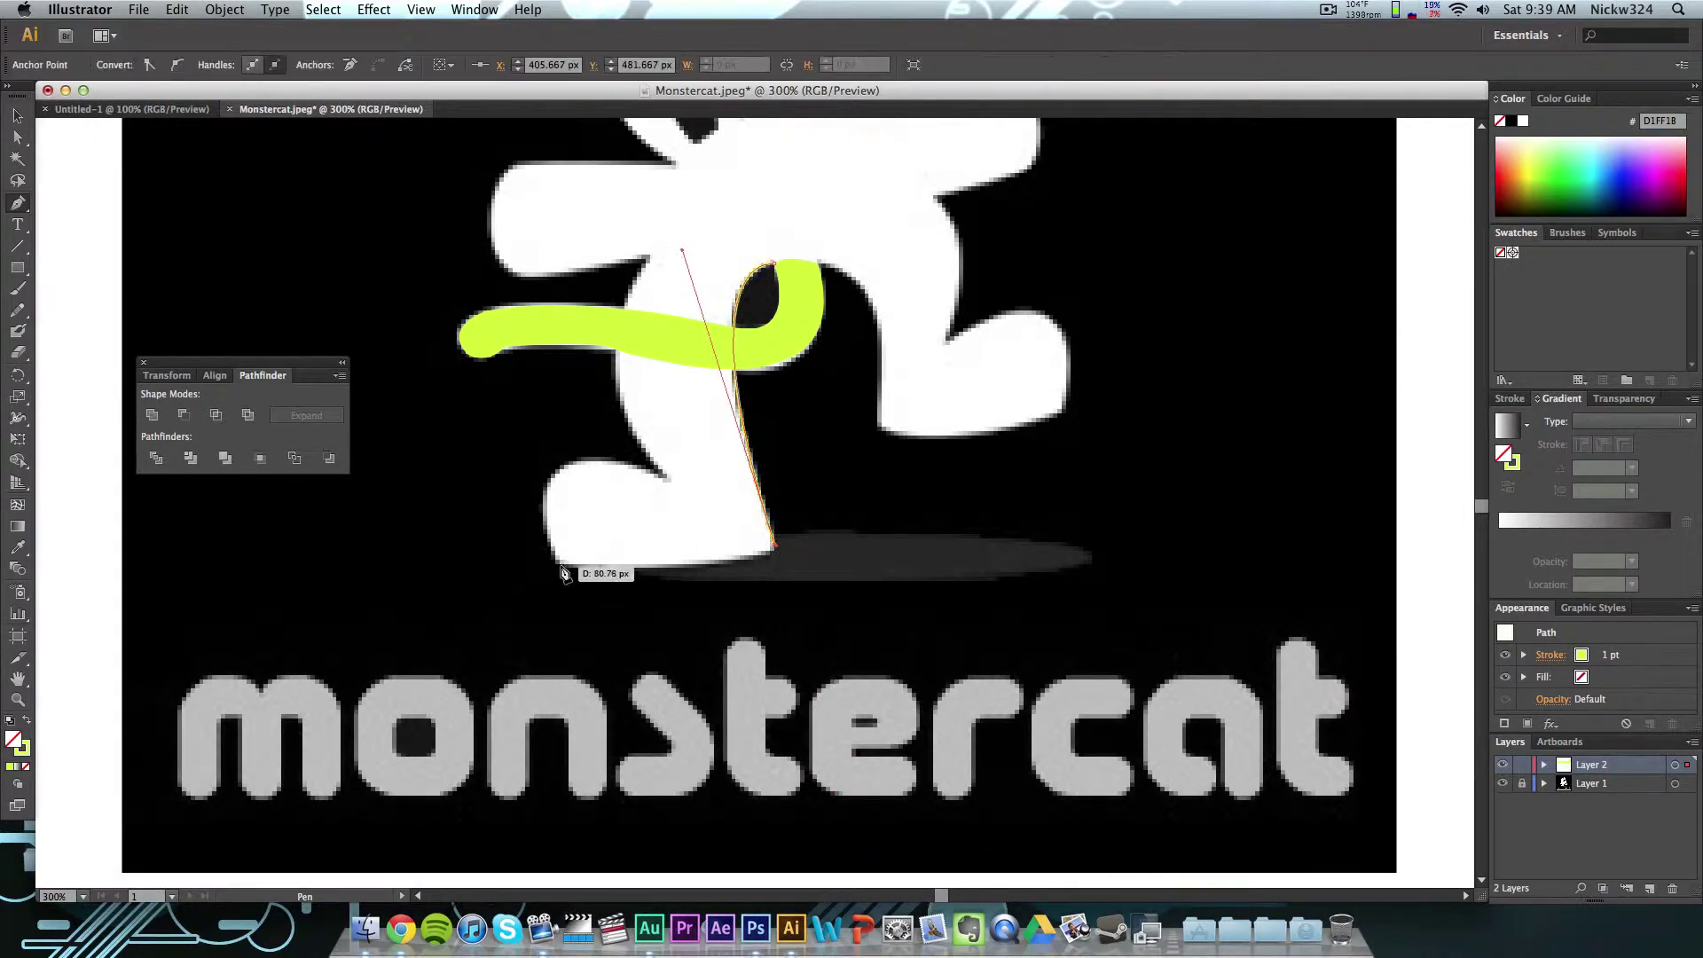
# Step: Continue the body outline around the left foot, leg, arm and cheek up to the base of the left ear
pyautogui.moveTo(561, 566); pyautogui.dragTo(537, 373)
pyautogui.scroll(2, 512, 177)
pyautogui.scroll(2, 678, 262)
pyautogui.scroll(3, 533, 274)
pyautogui.moveTo(577, 255); pyautogui.dragTo(620, 204)
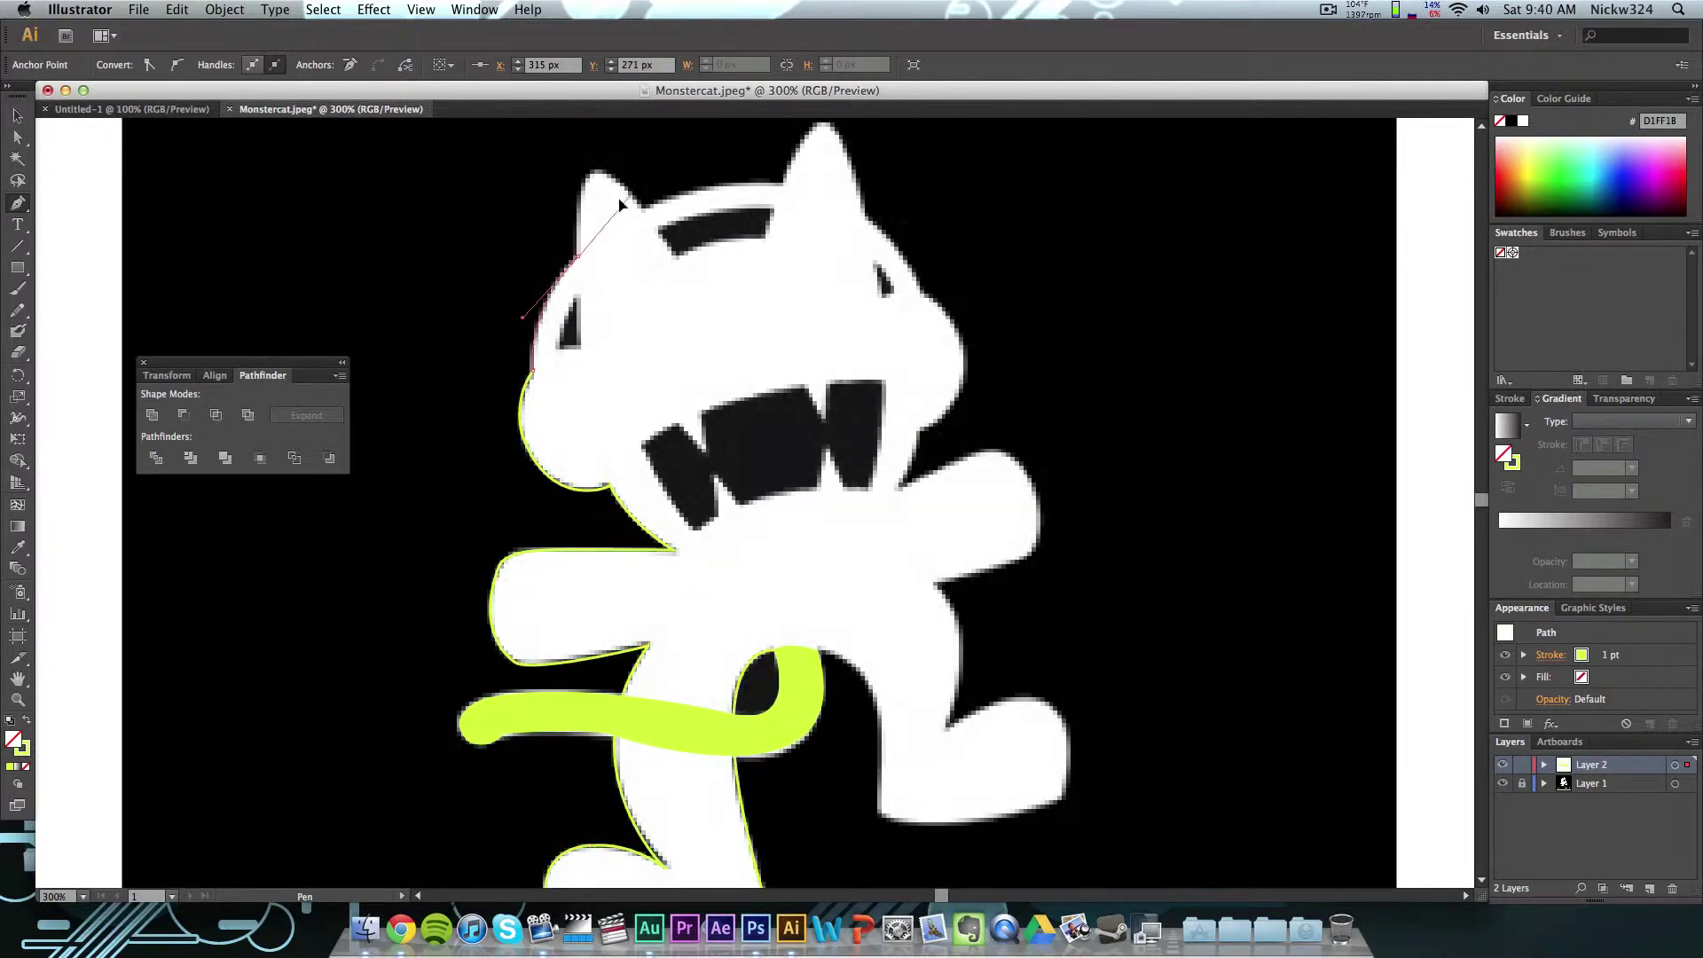
pyautogui.moveTo(578, 259); pyautogui.dragTo(578, 259)
# Step: Trace the left ear, the top of the headband and the right ear as part of the body outline
pyautogui.moveTo(578, 200)
pyautogui.mouseDown()
pyautogui.moveTo(625, 184)
pyautogui.moveTo(667, 229)
pyautogui.moveTo(642, 222)
pyautogui.mouseUp()
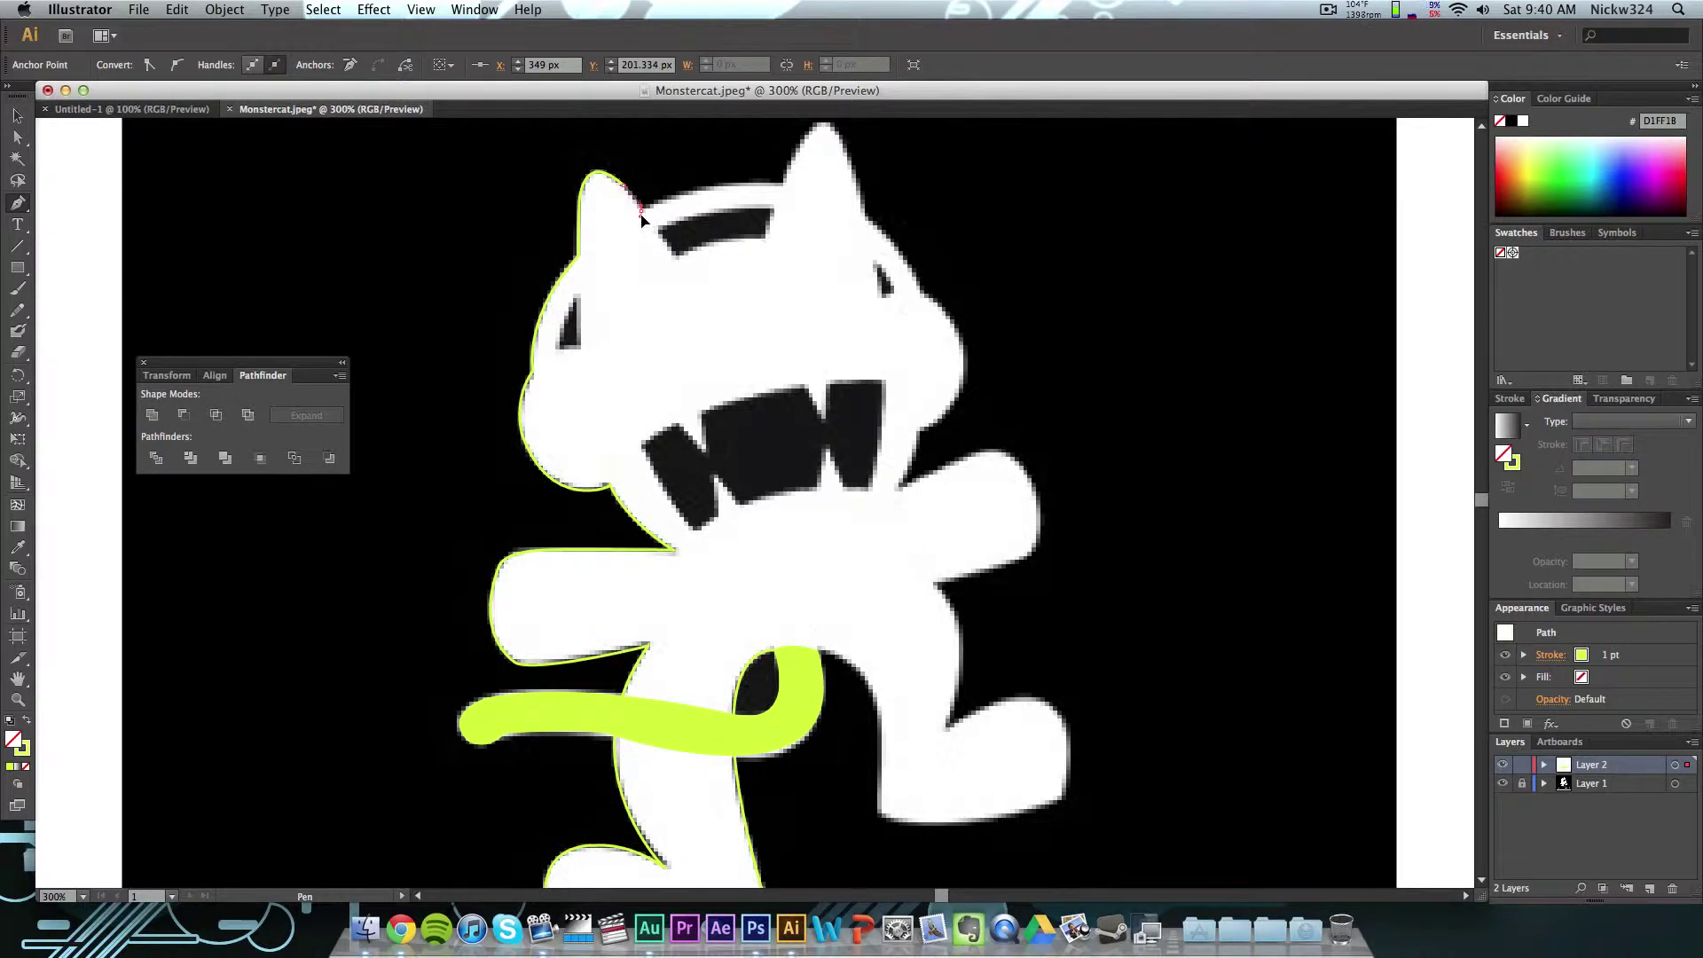
pyautogui.moveTo(783, 185); pyautogui.dragTo(887, 362)
pyautogui.scroll(2, 783, 193)
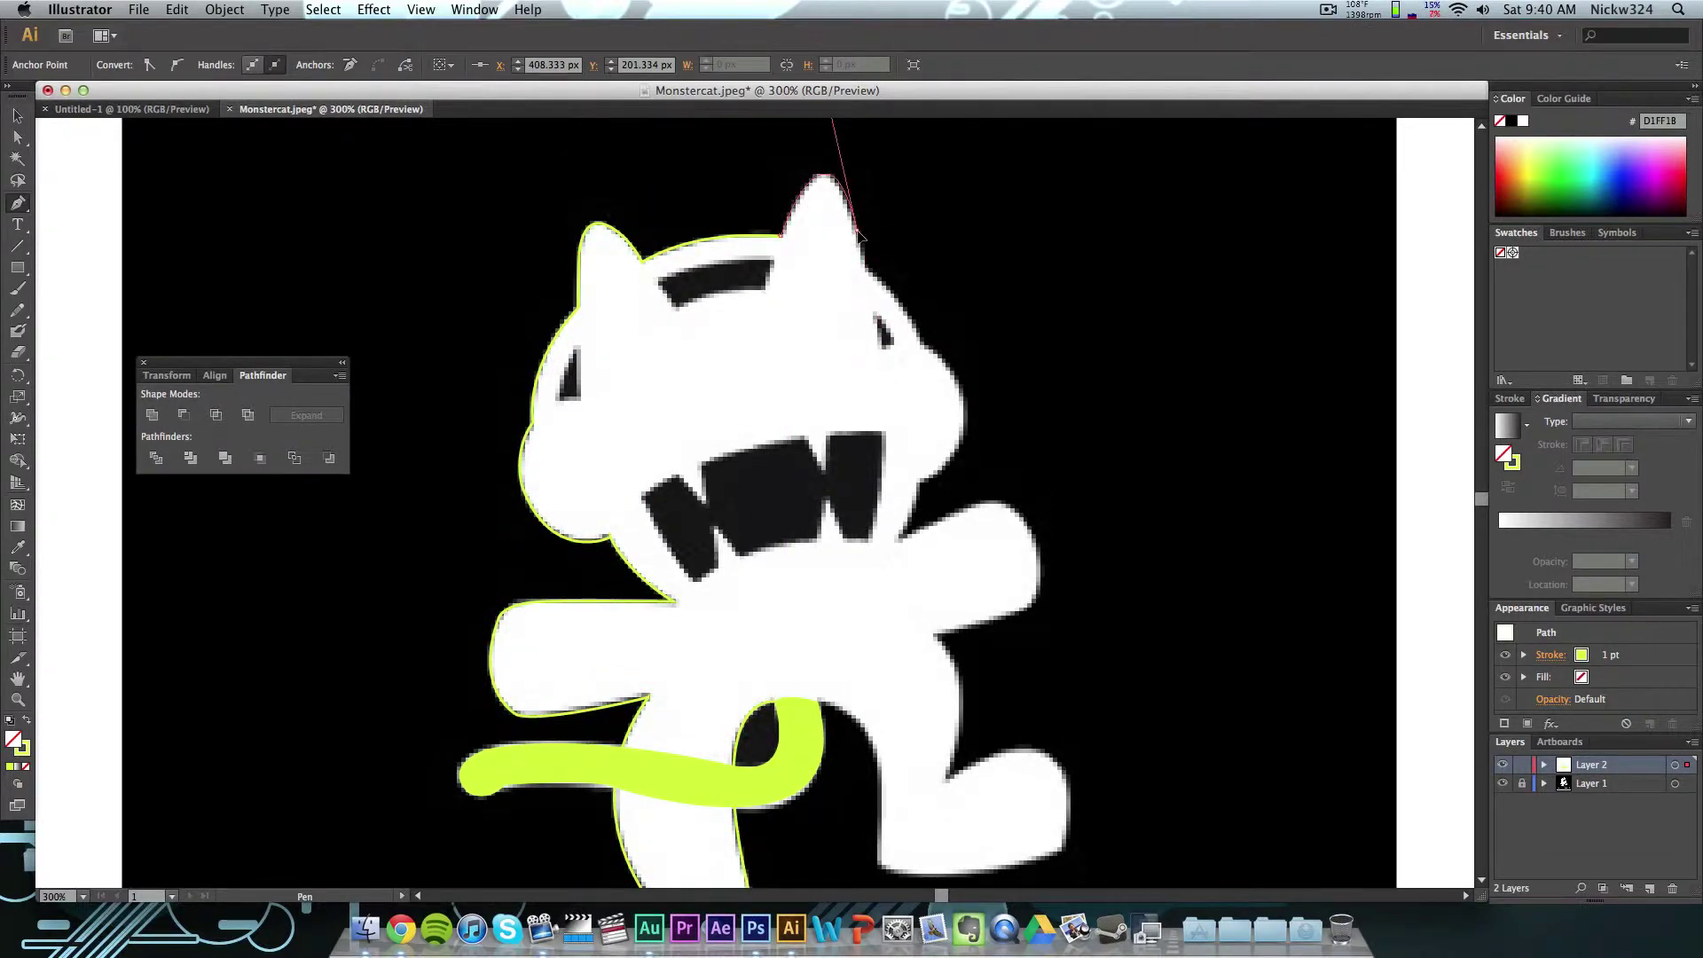
# Step: Continue the body outline down the right side of the head and around the right arm
pyautogui.moveTo(862, 266); pyautogui.dragTo(900, 290)
pyautogui.moveTo(924, 346)
pyautogui.mouseDown()
pyautogui.moveTo(967, 475)
pyautogui.moveTo(880, 493)
pyautogui.moveTo(904, 545)
pyautogui.mouseUp()
pyautogui.moveTo(1024, 521); pyautogui.dragTo(935, 635)
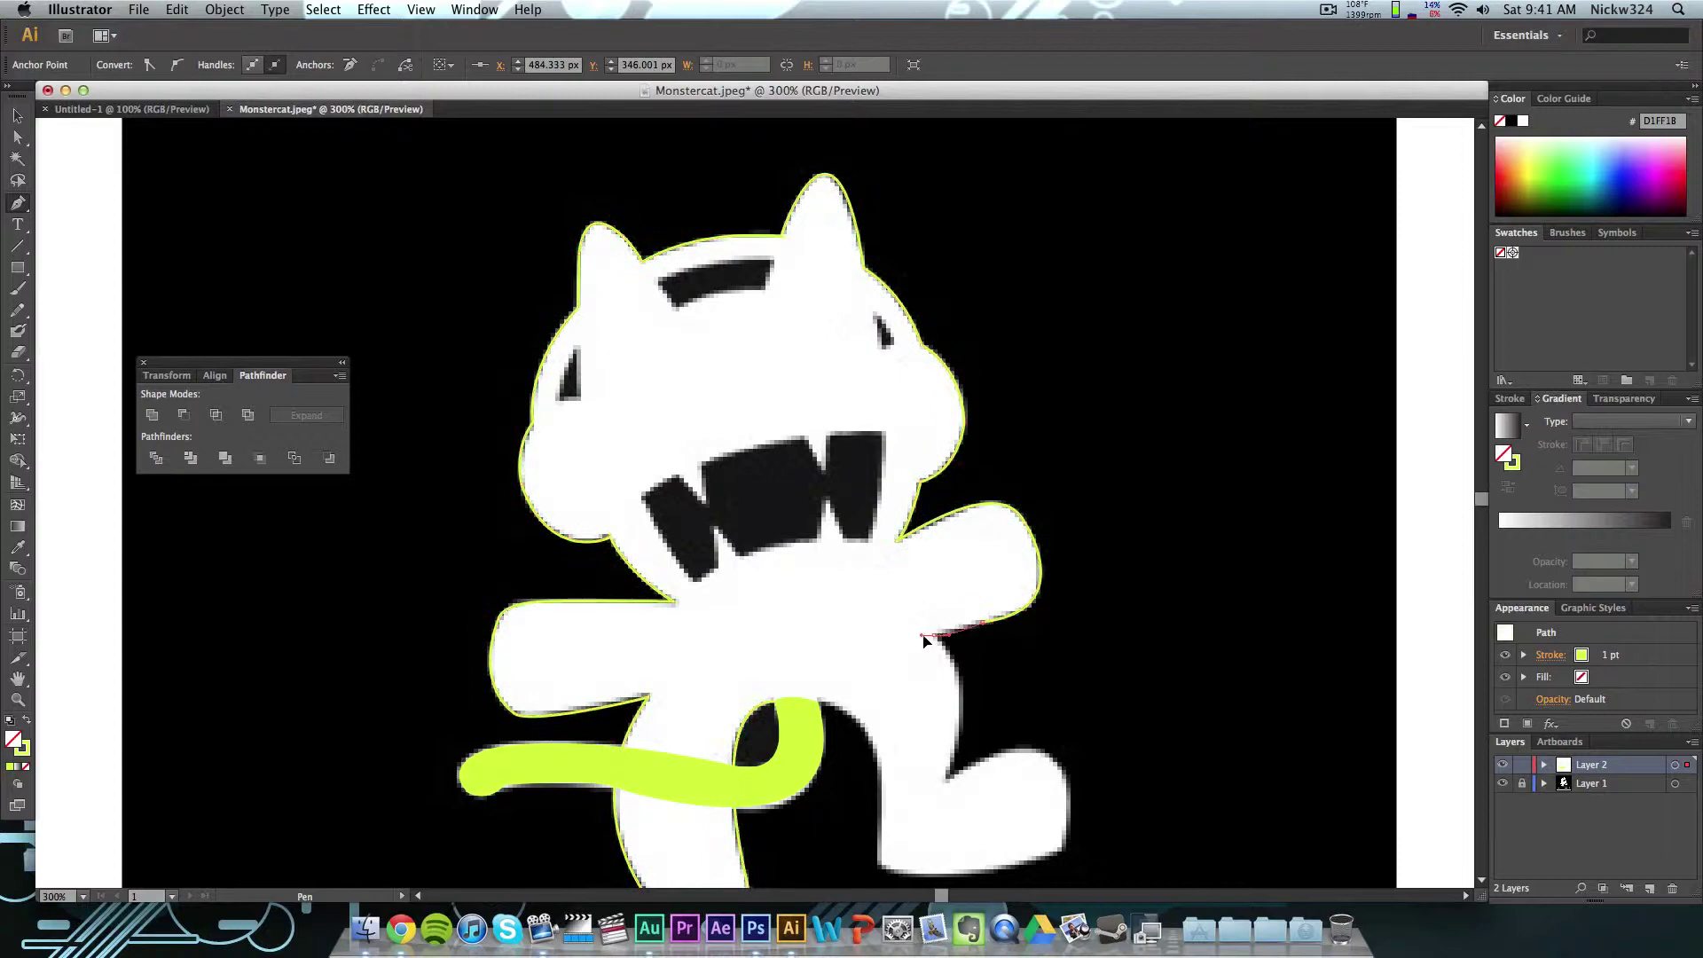
# Step: Trace the outer edge of the right leg and continue the outline around the right foot
pyautogui.moveTo(946, 780); pyautogui.dragTo(903, 818)
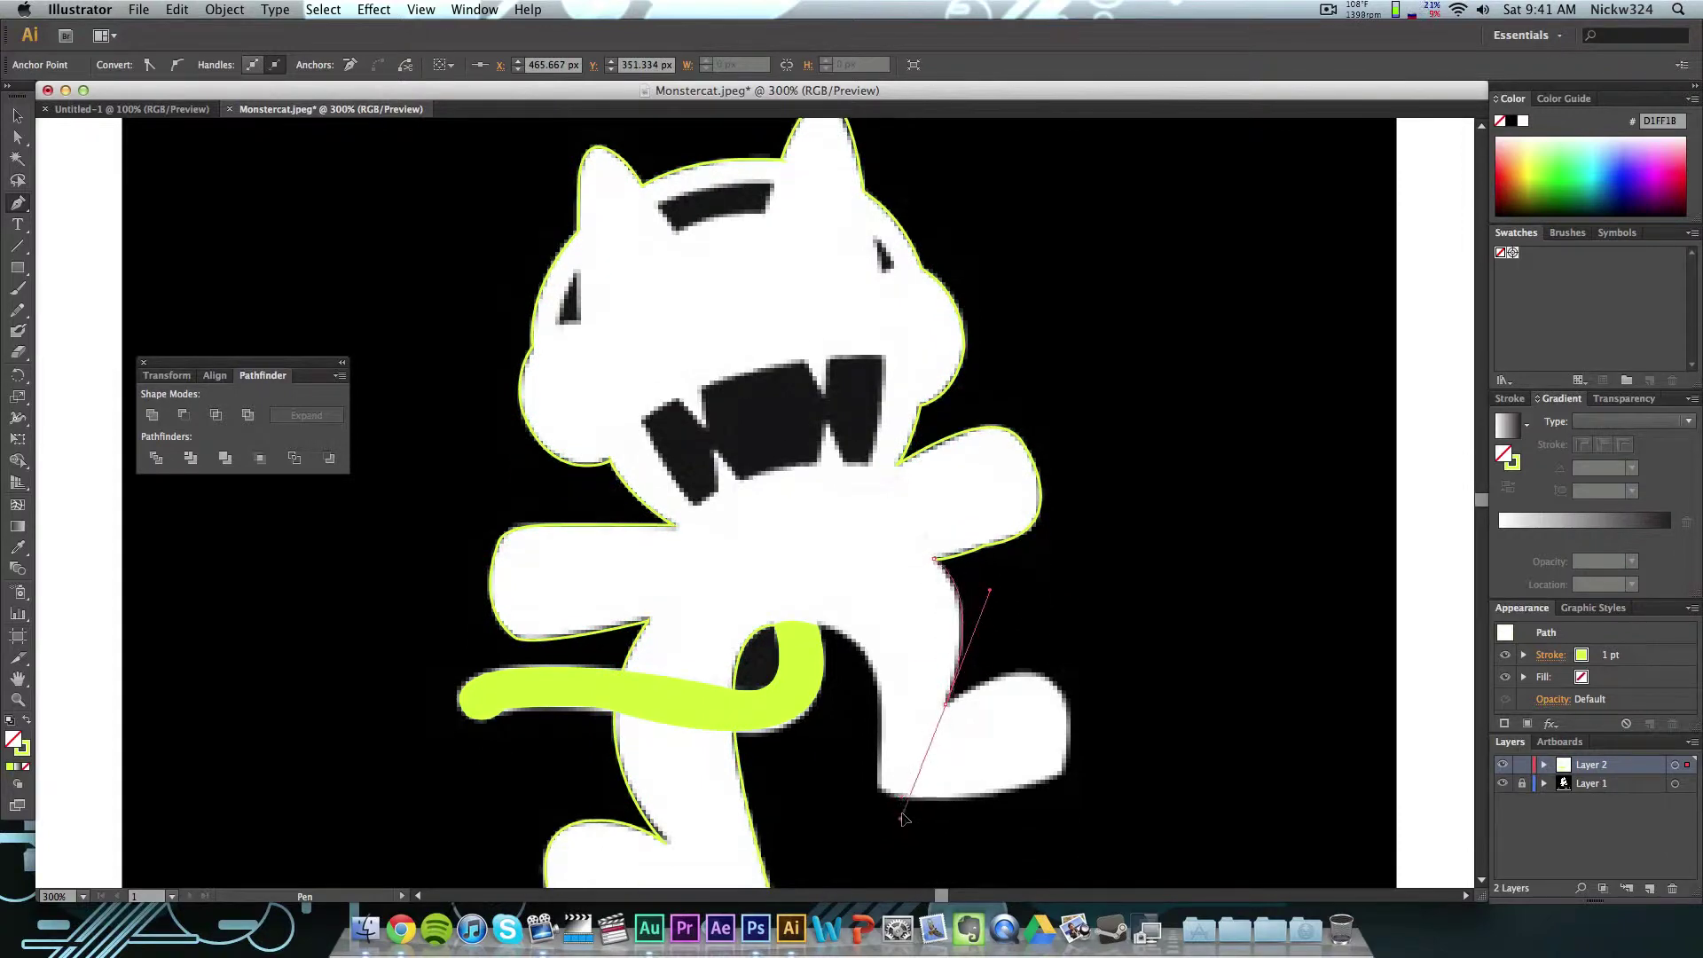
pyautogui.click(946, 707)
pyautogui.moveTo(1066, 705); pyautogui.dragTo(1033, 792)
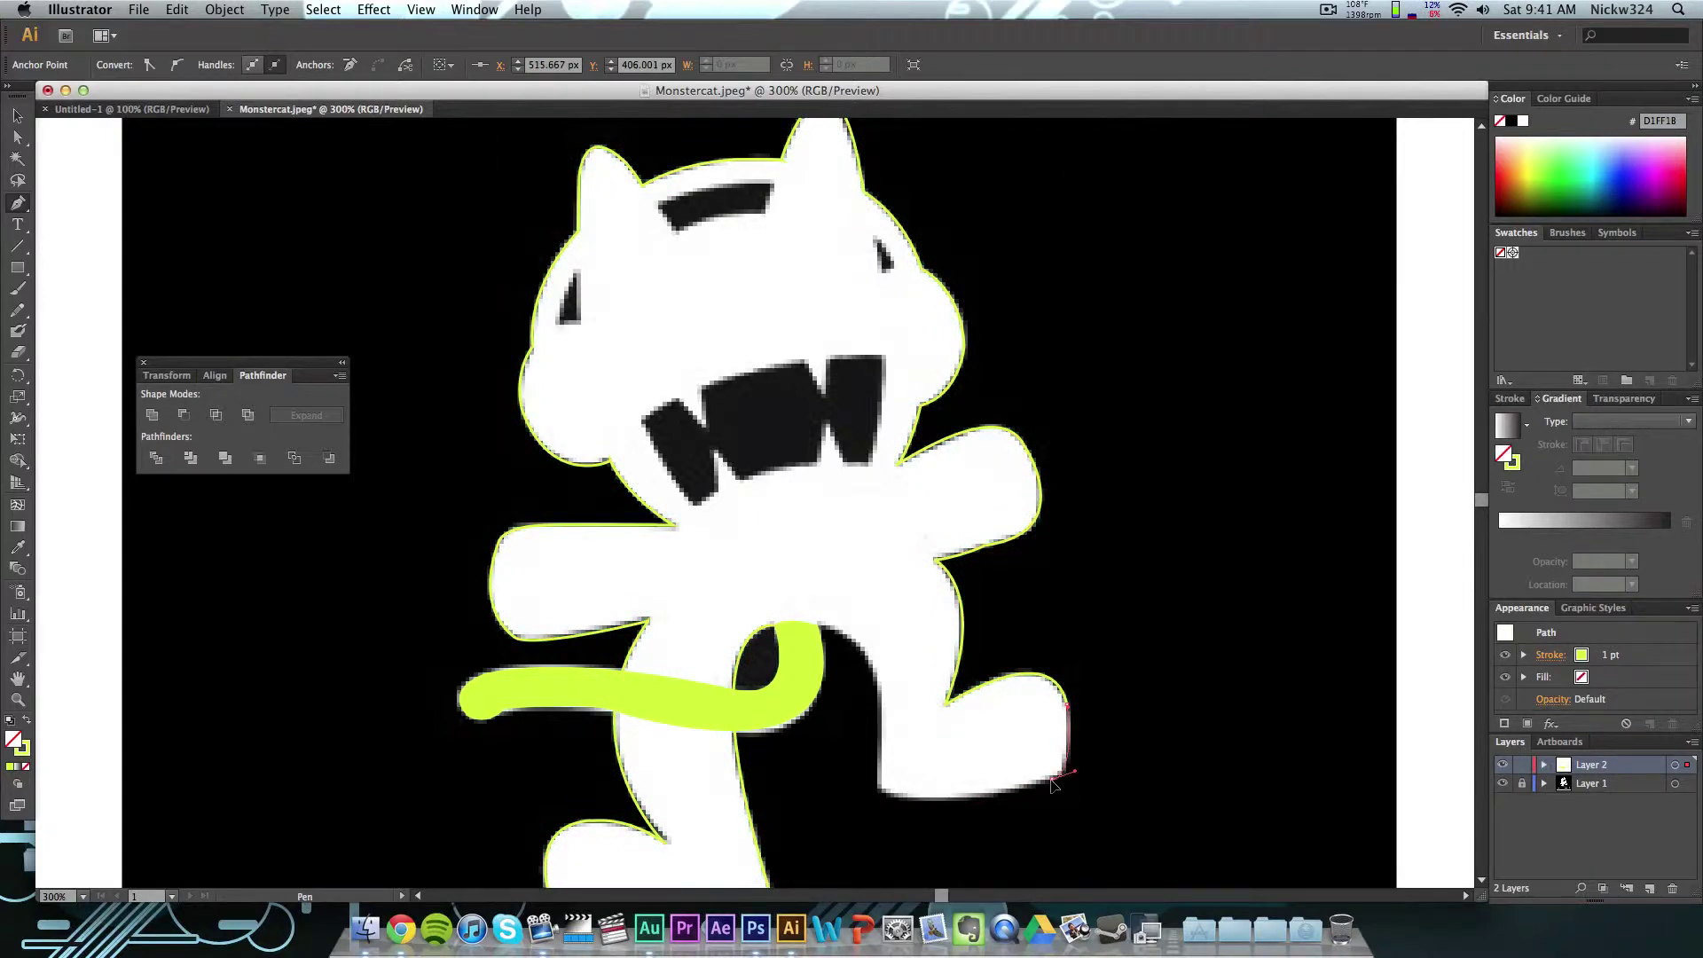
pyautogui.moveTo(881, 789); pyautogui.dragTo(805, 757)
pyautogui.click(880, 788)
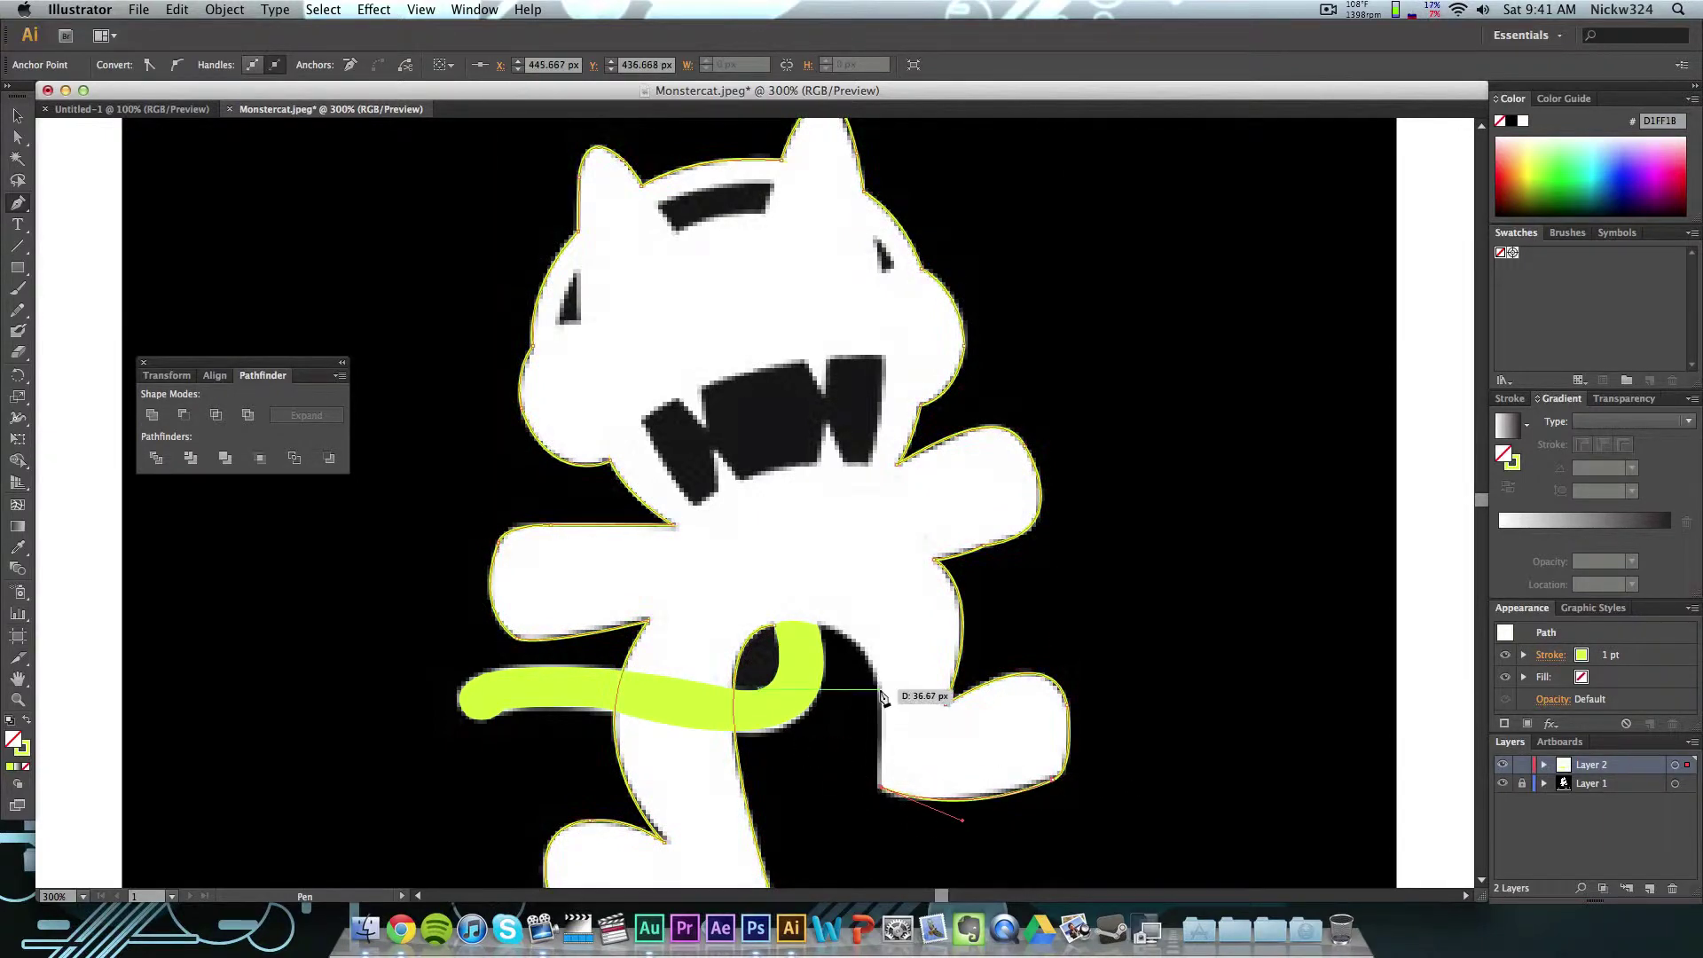
# Step: Close the body outline along the inside of the right leg and fill it yellow-green with no stroke
pyautogui.click(879, 689)
pyautogui.moveTo(772, 624); pyautogui.dragTo(682, 612)
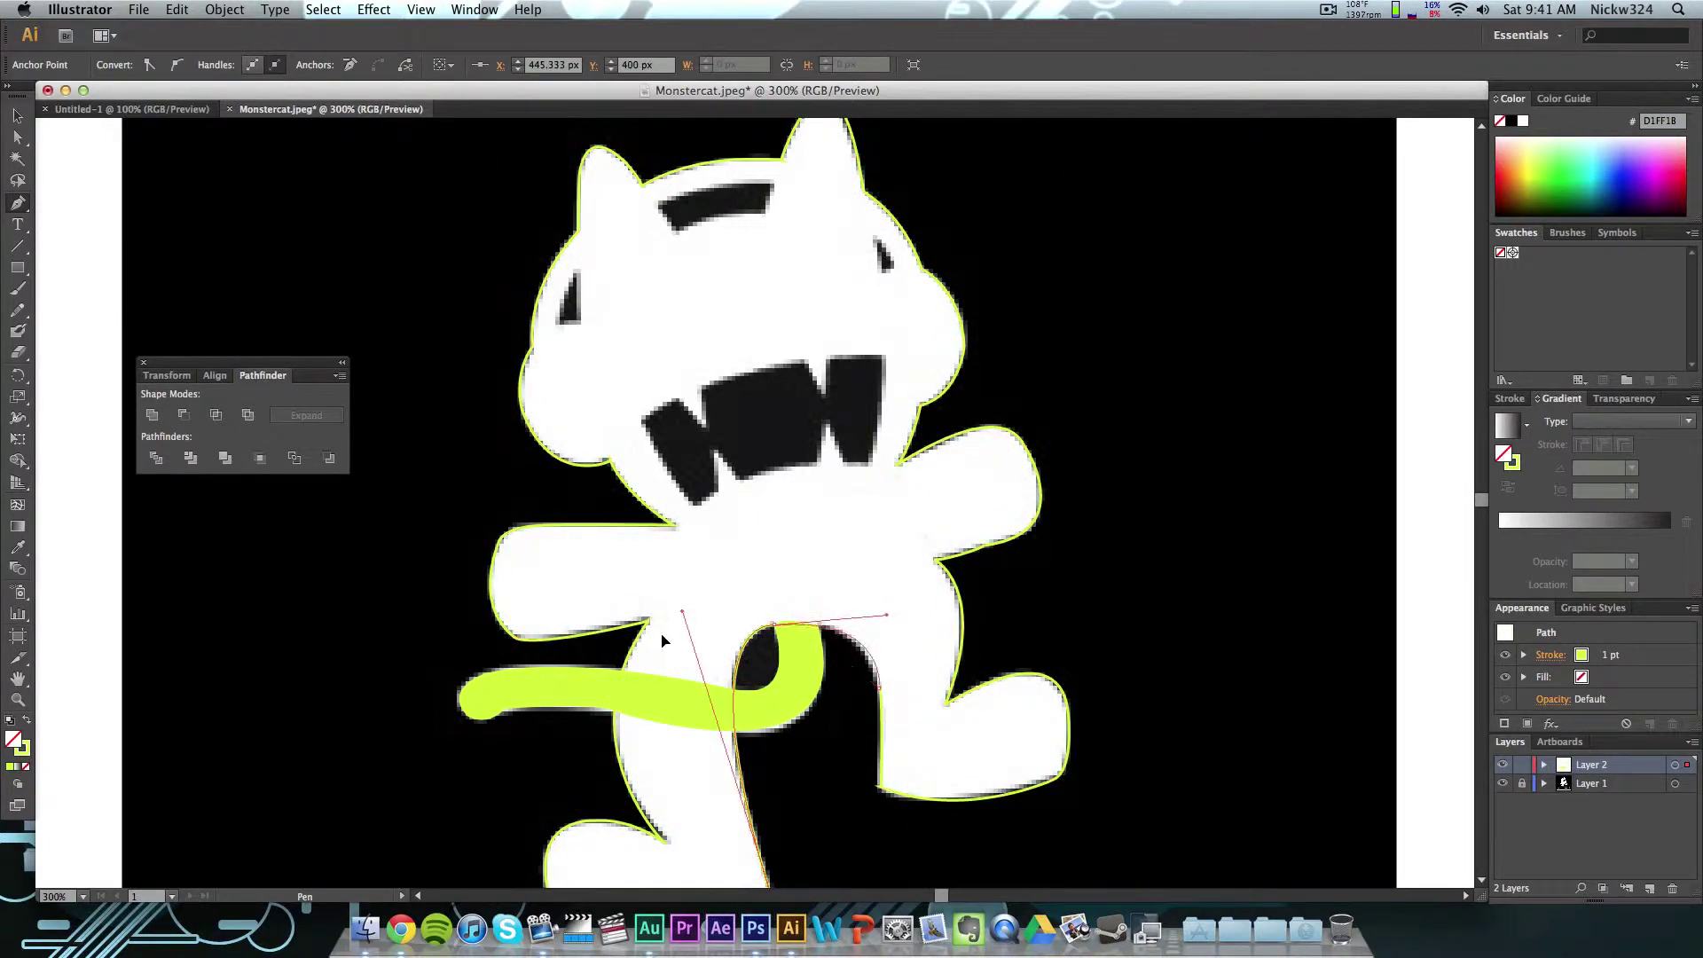
pyautogui.hotkey('shift', 'x')
pyautogui.press('v')
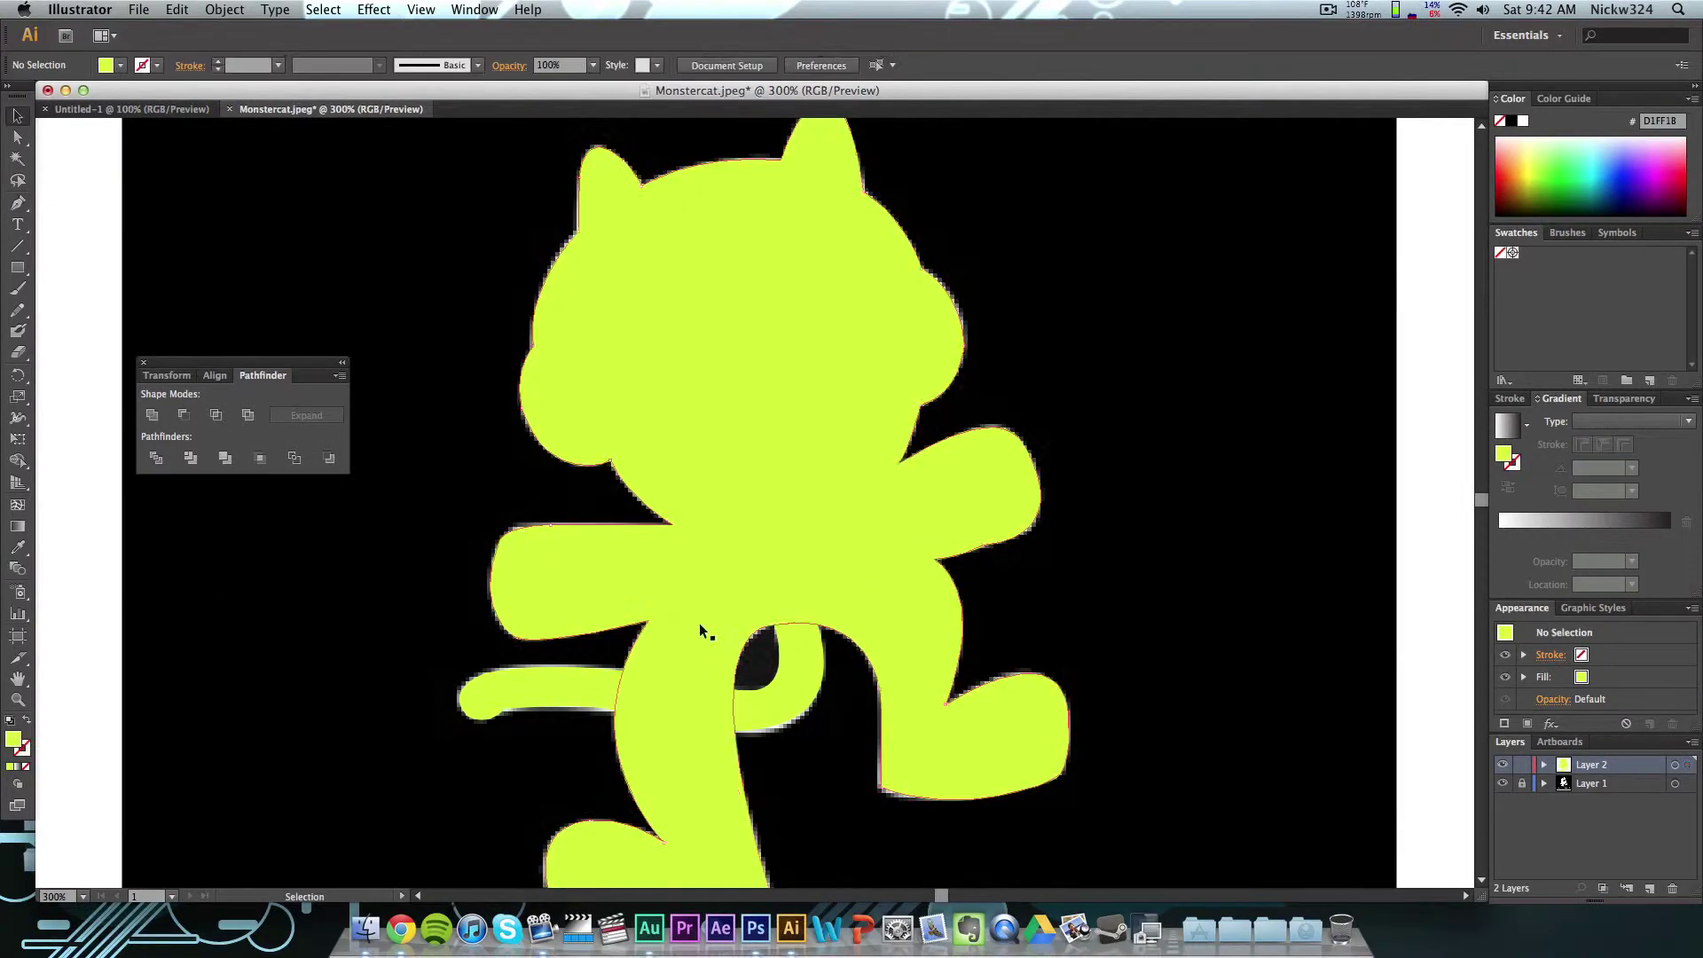
# Step: Move the yellow-green body and tail off the cat to the lower-right side of the image
pyautogui.click(703, 635)
pyautogui.press('super+minus')
pyautogui.press('super+minus')
pyautogui.moveTo(754, 462); pyautogui.dragTo(1168, 598)
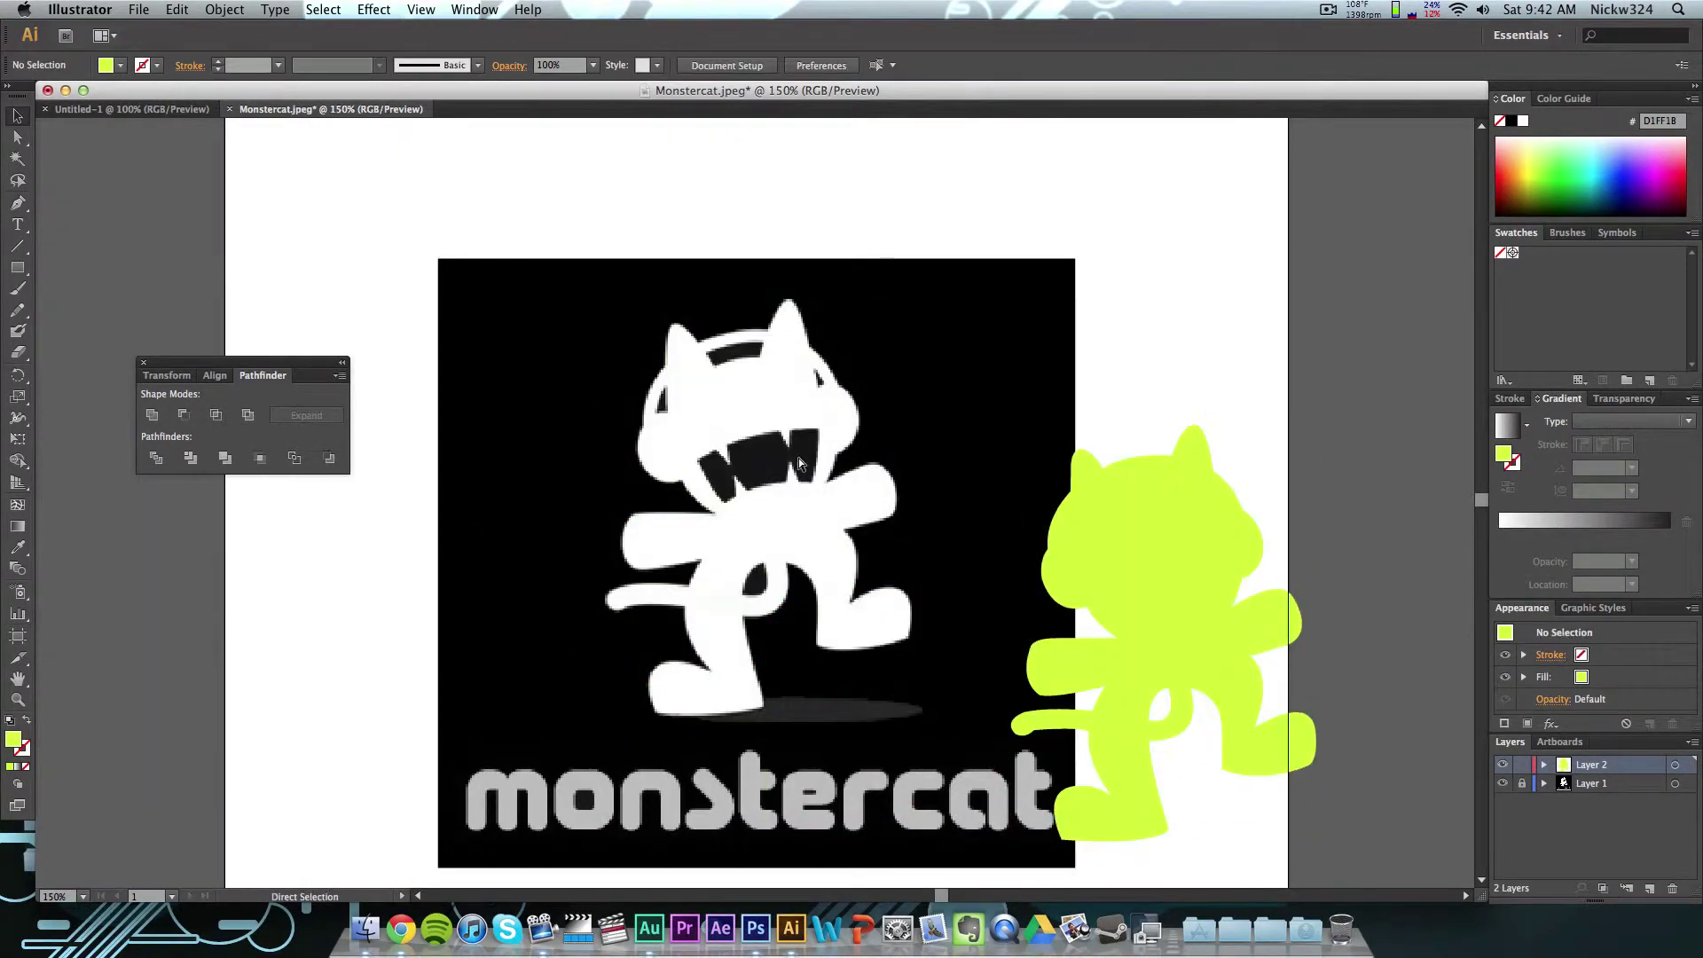
# Step: Set a green stroke with no fill and trace the lower edge of the mouth's left section with the Pen tool
pyautogui.click(799, 458)
pyautogui.press('super+plus')
pyautogui.press('super+plus')
pyautogui.press('super+plus')
pyautogui.hotkey('shift', 'x')
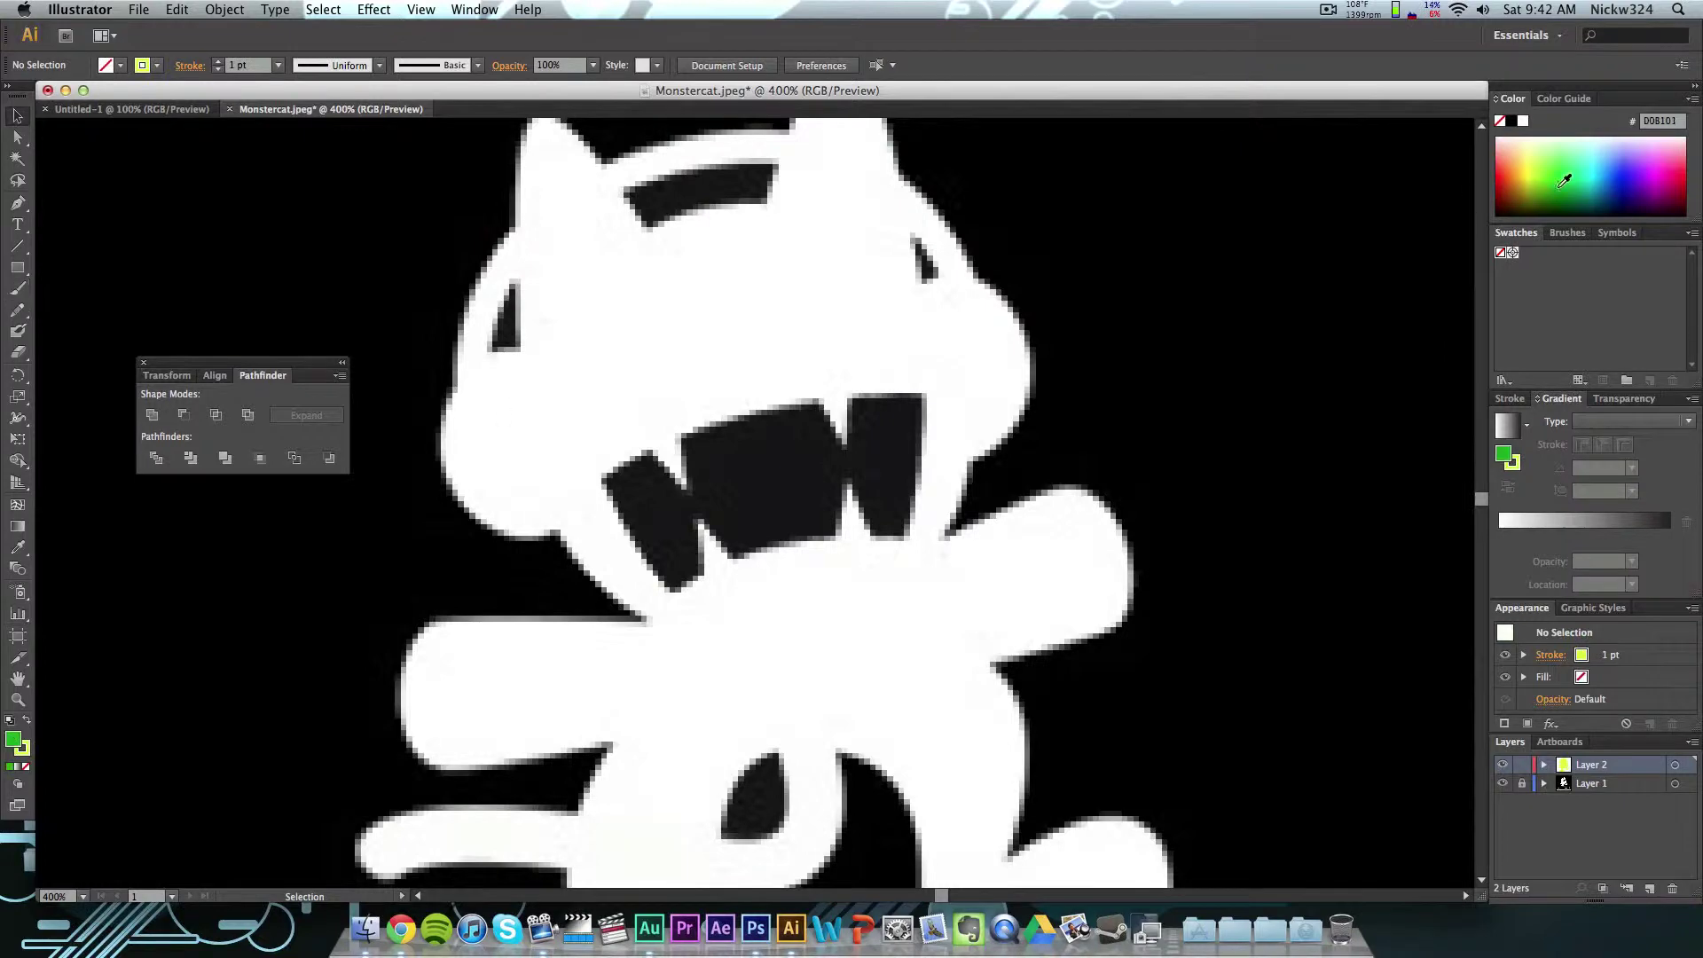
pyautogui.press('p')
pyautogui.click(603, 481)
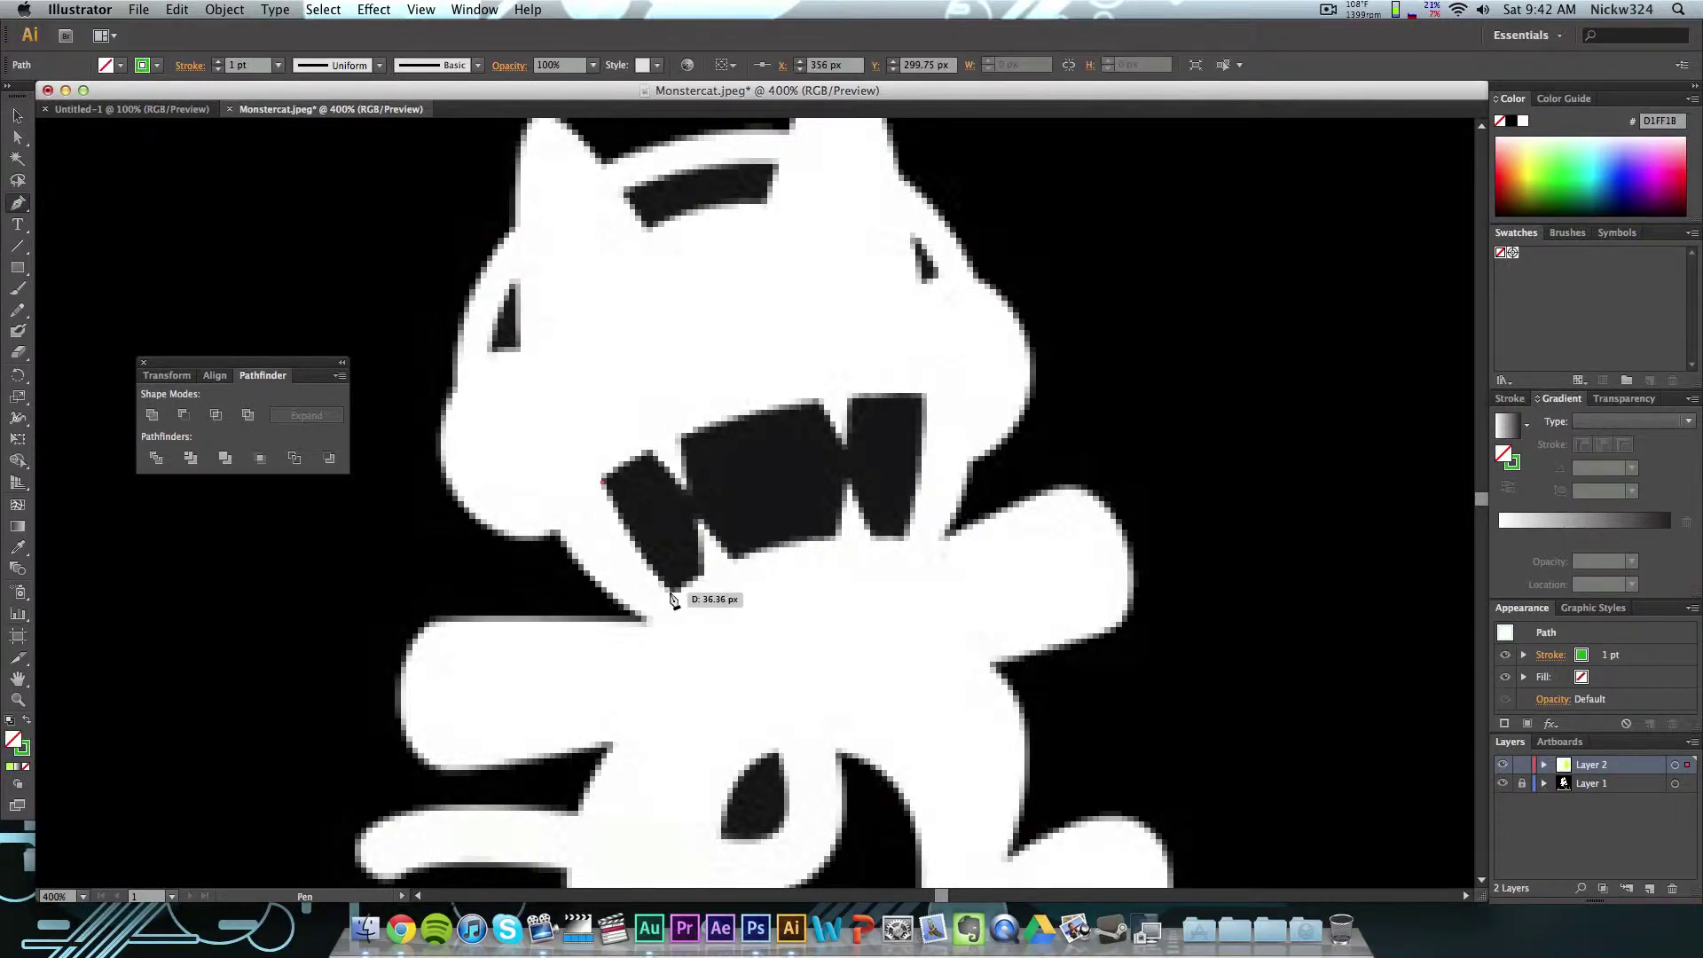
pyautogui.click(672, 589)
pyautogui.click(701, 576)
pyautogui.click(700, 522)
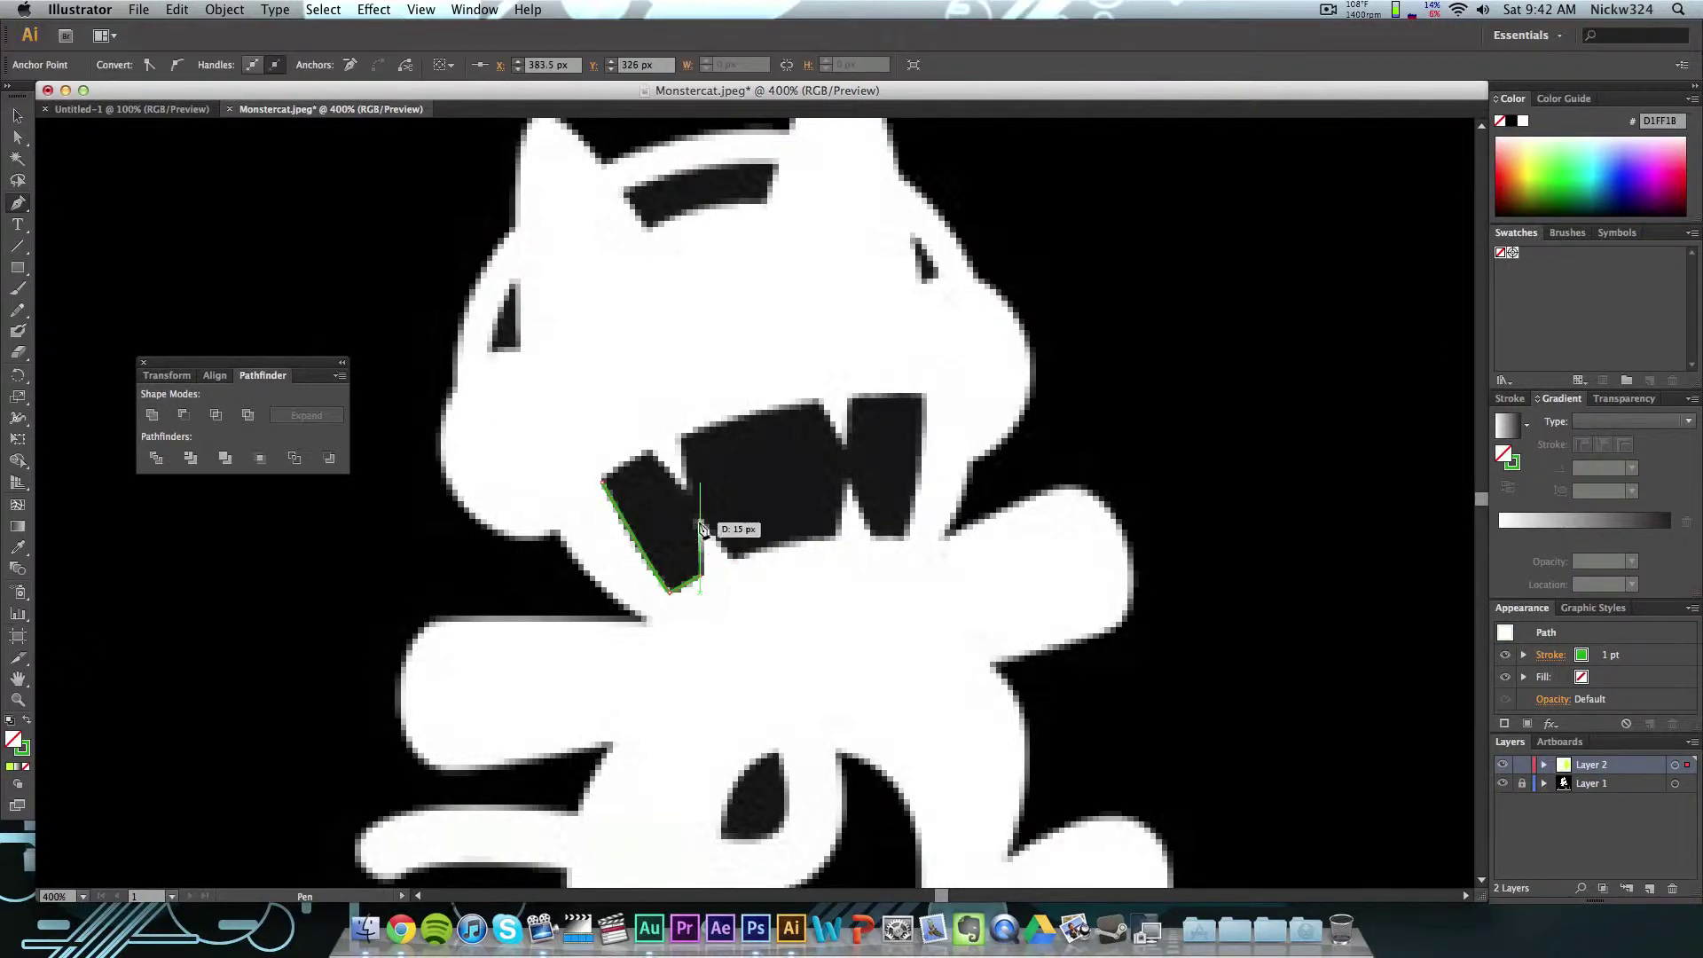
# Step: Continue the mouth outline along the middle section's lower edge and around the right section to its upper-right corner
pyautogui.click(729, 557)
pyautogui.moveTo(835, 538); pyautogui.dragTo(887, 546)
pyautogui.click(847, 482)
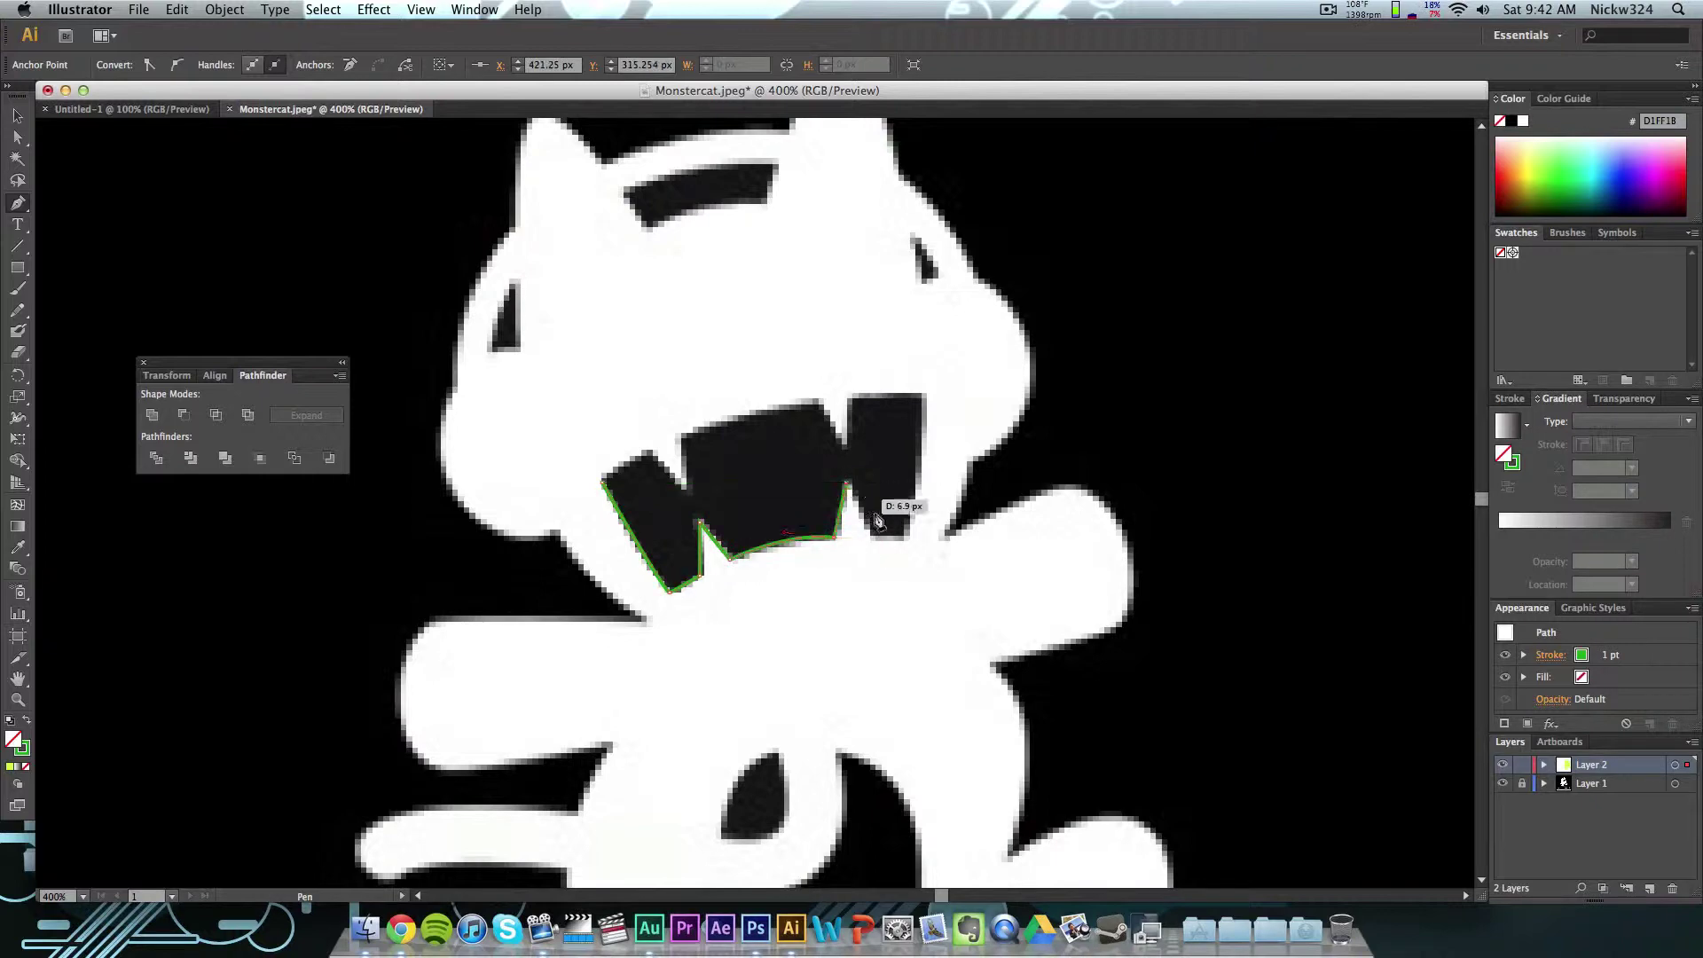
pyautogui.click(874, 537)
pyautogui.click(905, 536)
pyautogui.moveTo(925, 399); pyautogui.dragTo(936, 324)
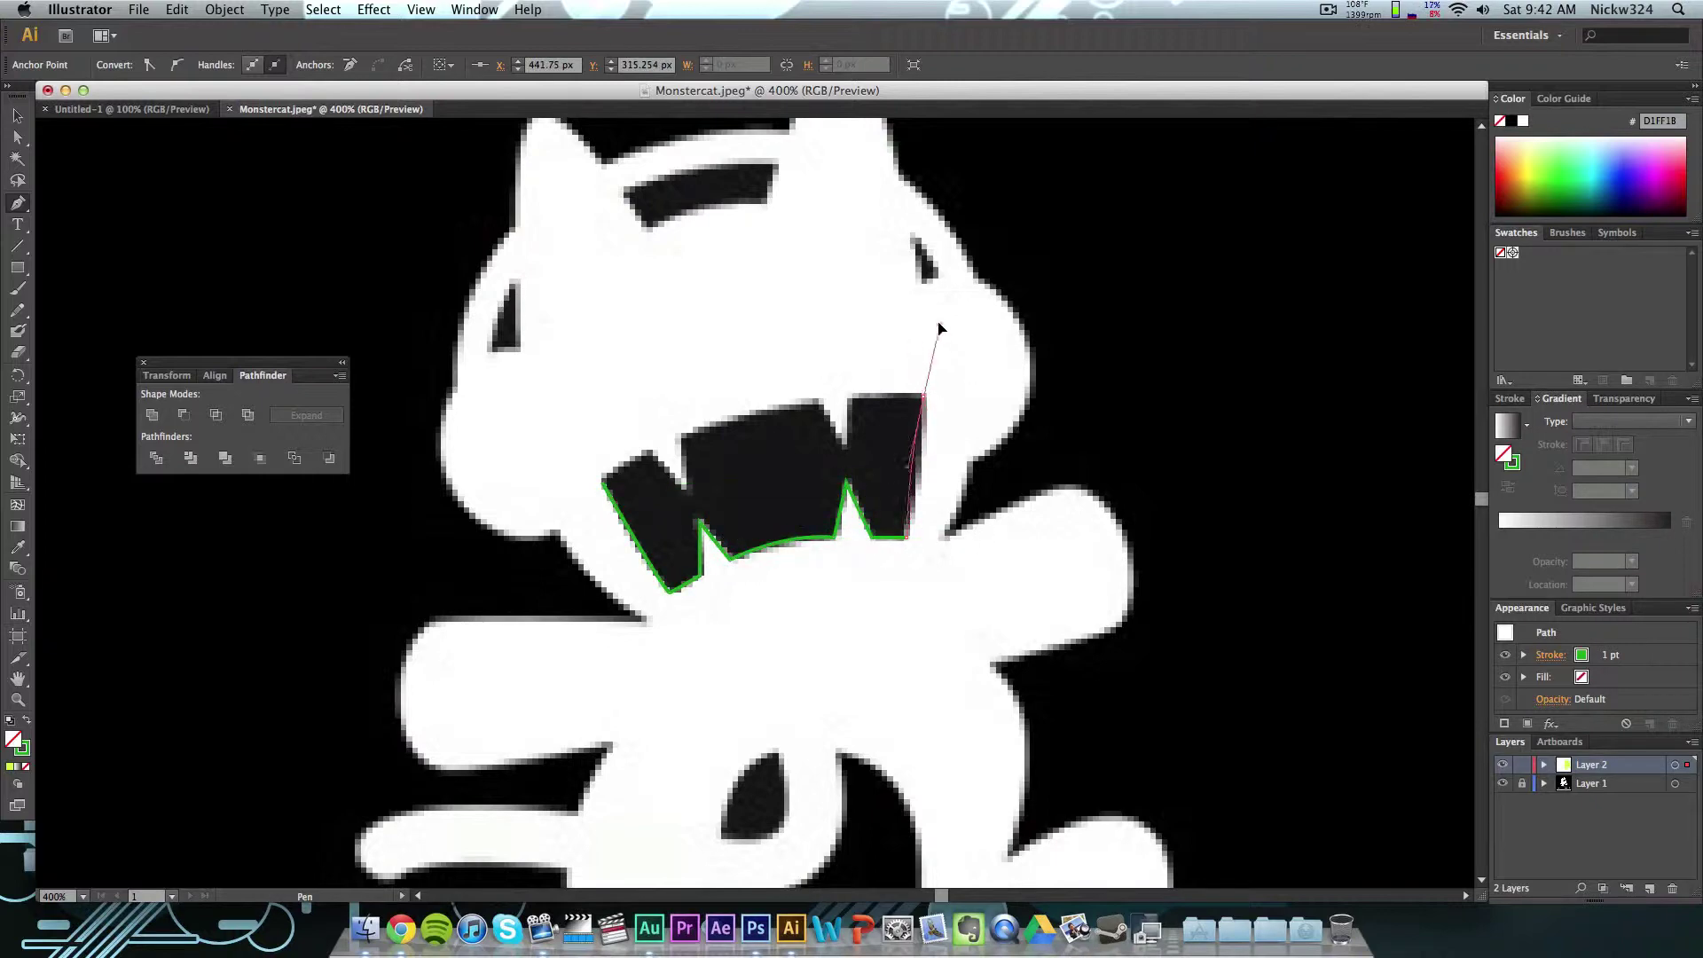
# Step: Trace the mouth's upper edge around the teeth and close the path at its starting point
pyautogui.click(848, 398)
pyautogui.click(820, 401)
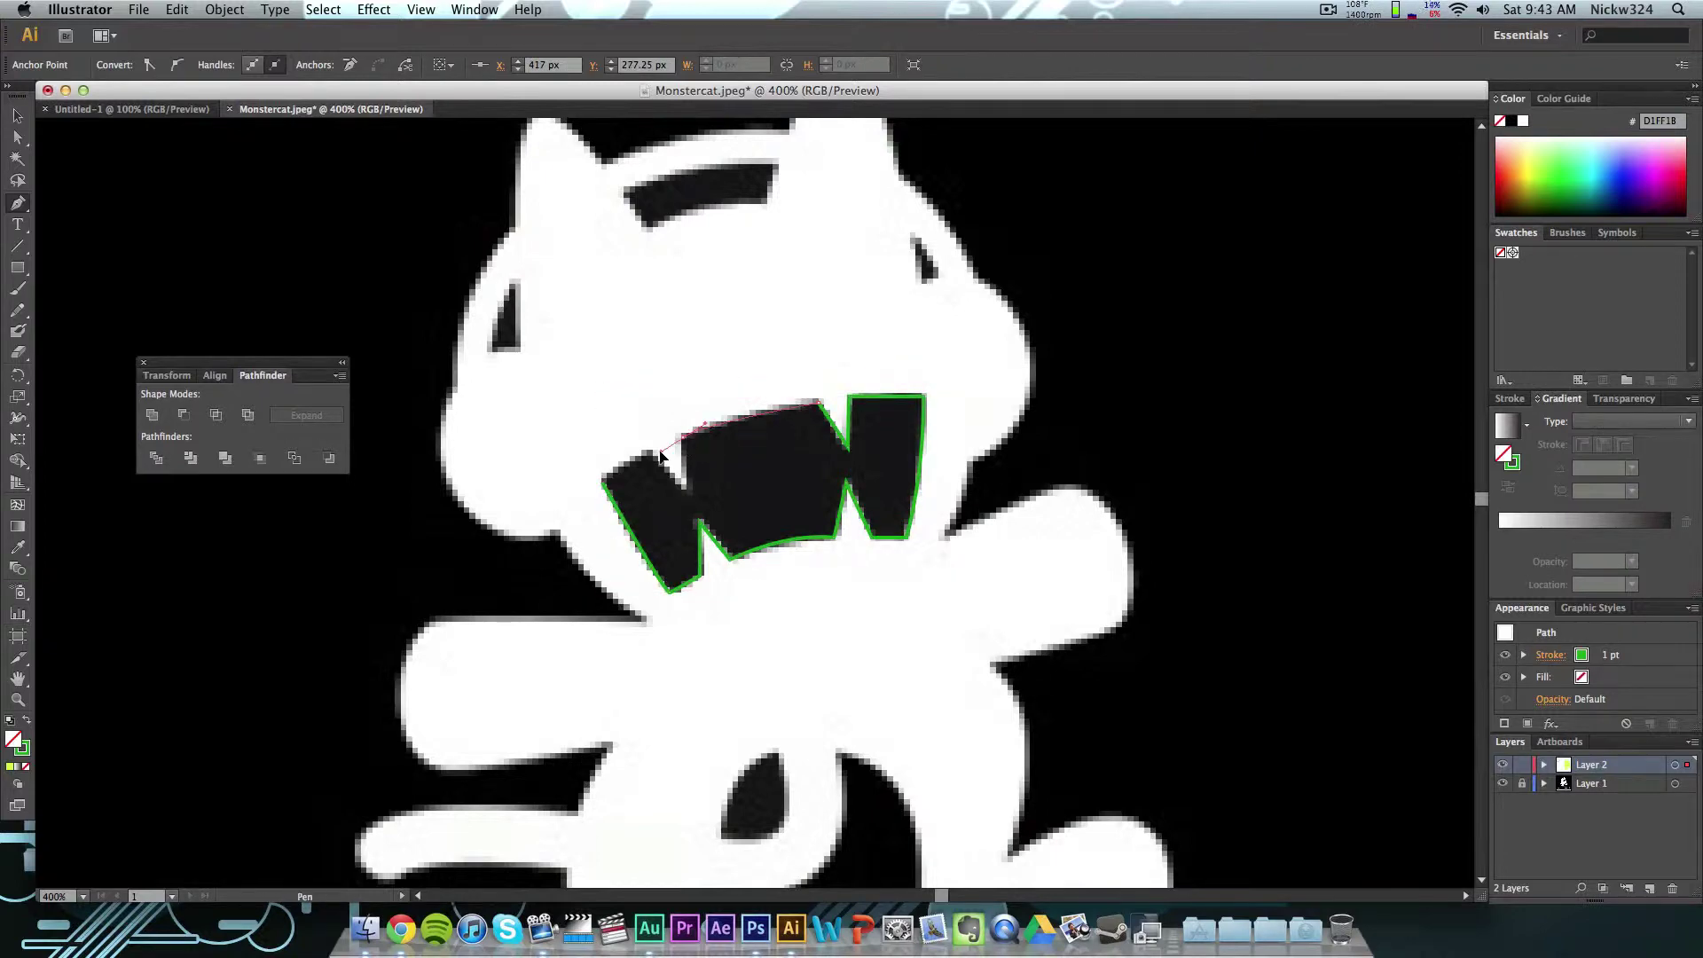
pyautogui.click(684, 435)
pyautogui.click(688, 487)
pyautogui.click(650, 455)
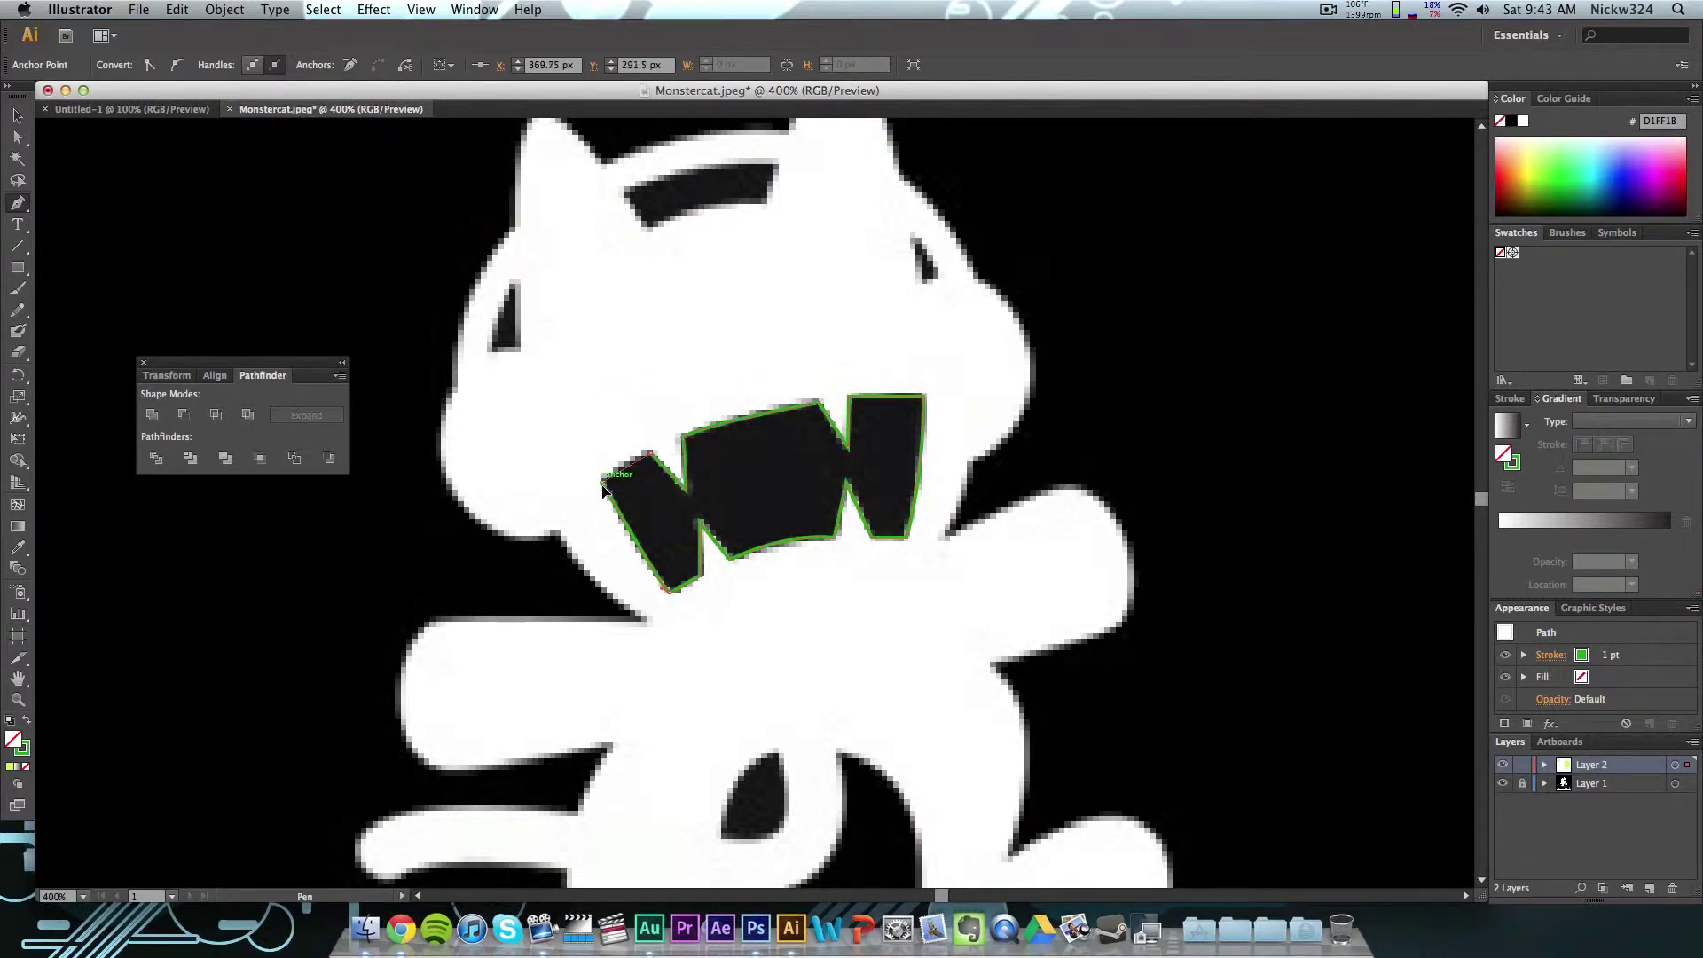
pyautogui.click(602, 481)
# Step: Swap the mouth shape to a green fill with no stroke and deselect it
pyautogui.click(26, 719)
pyautogui.press('v')
pyautogui.press('super+shift+a')
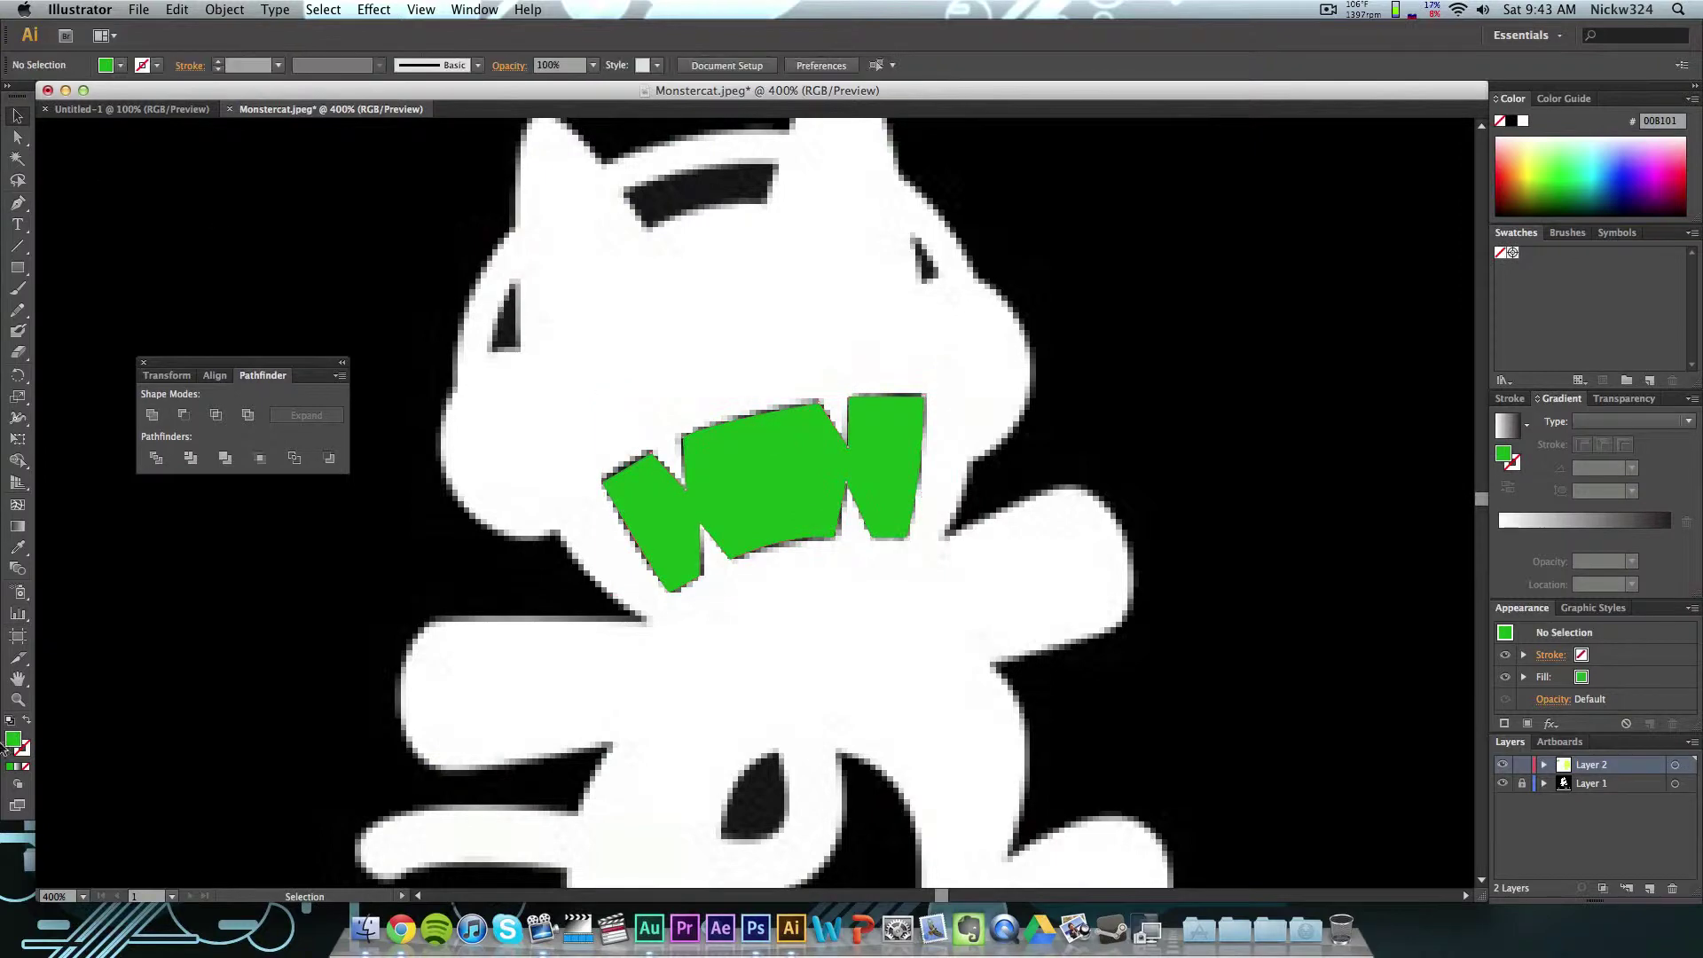
# Step: Trace the small dark gap on the left side of the head, fill it green and deselect it
pyautogui.click(18, 202)
pyautogui.click(517, 346)
pyautogui.click(515, 285)
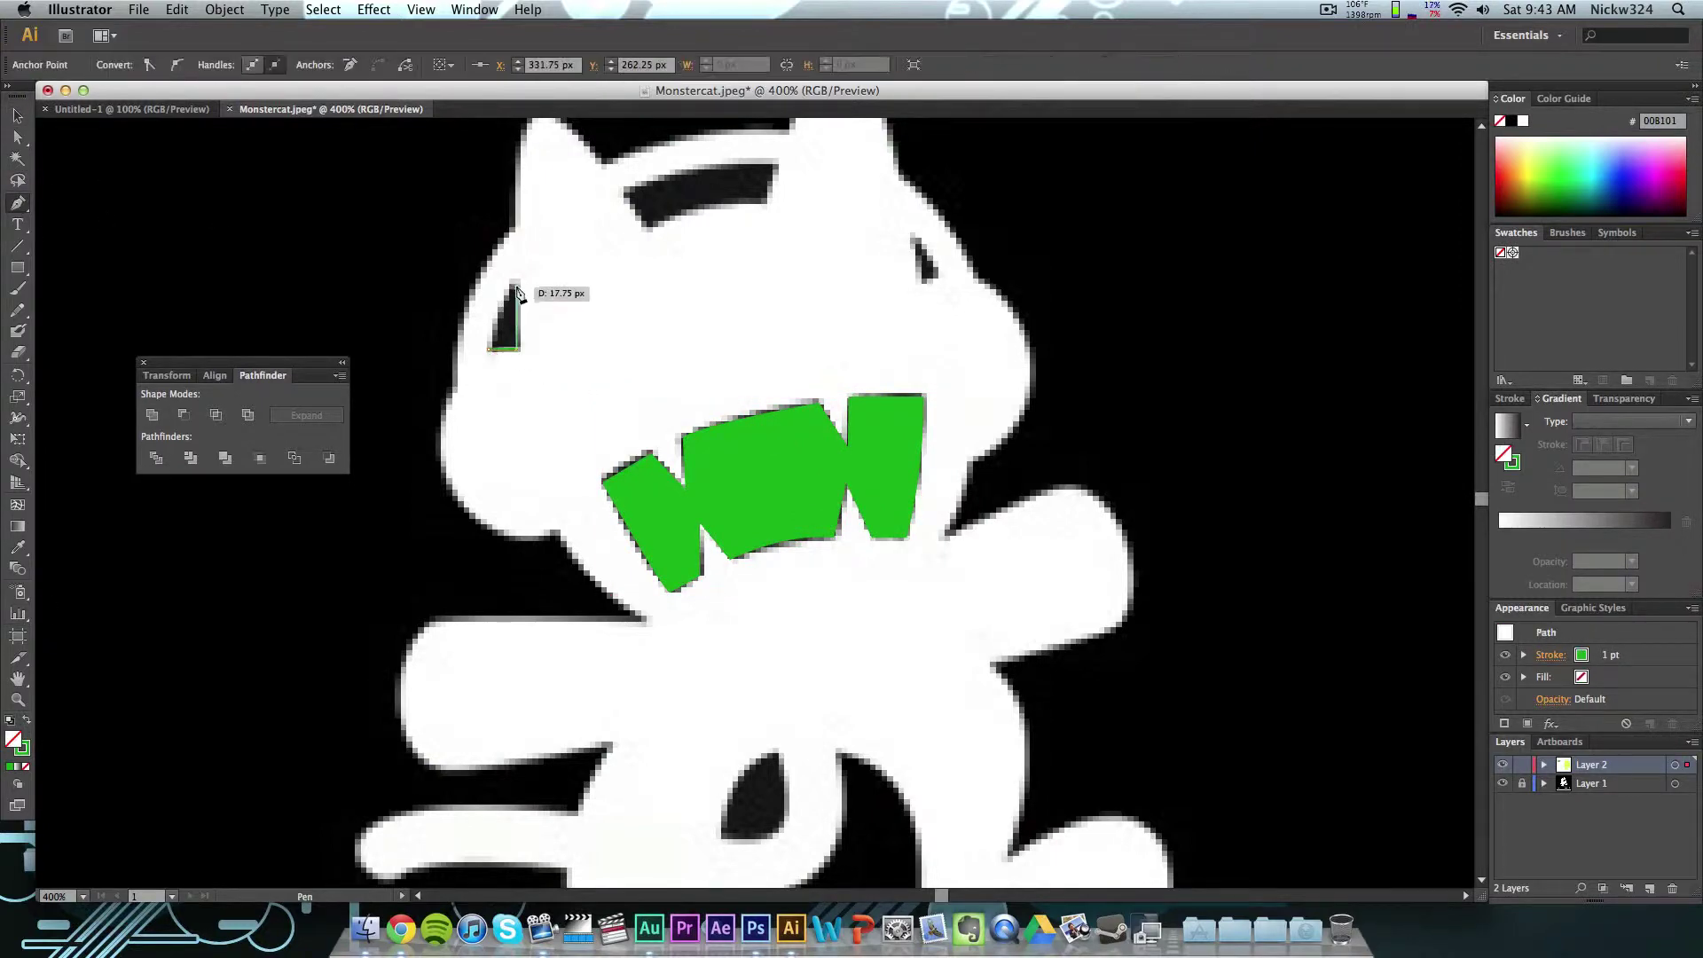
pyautogui.click(492, 348)
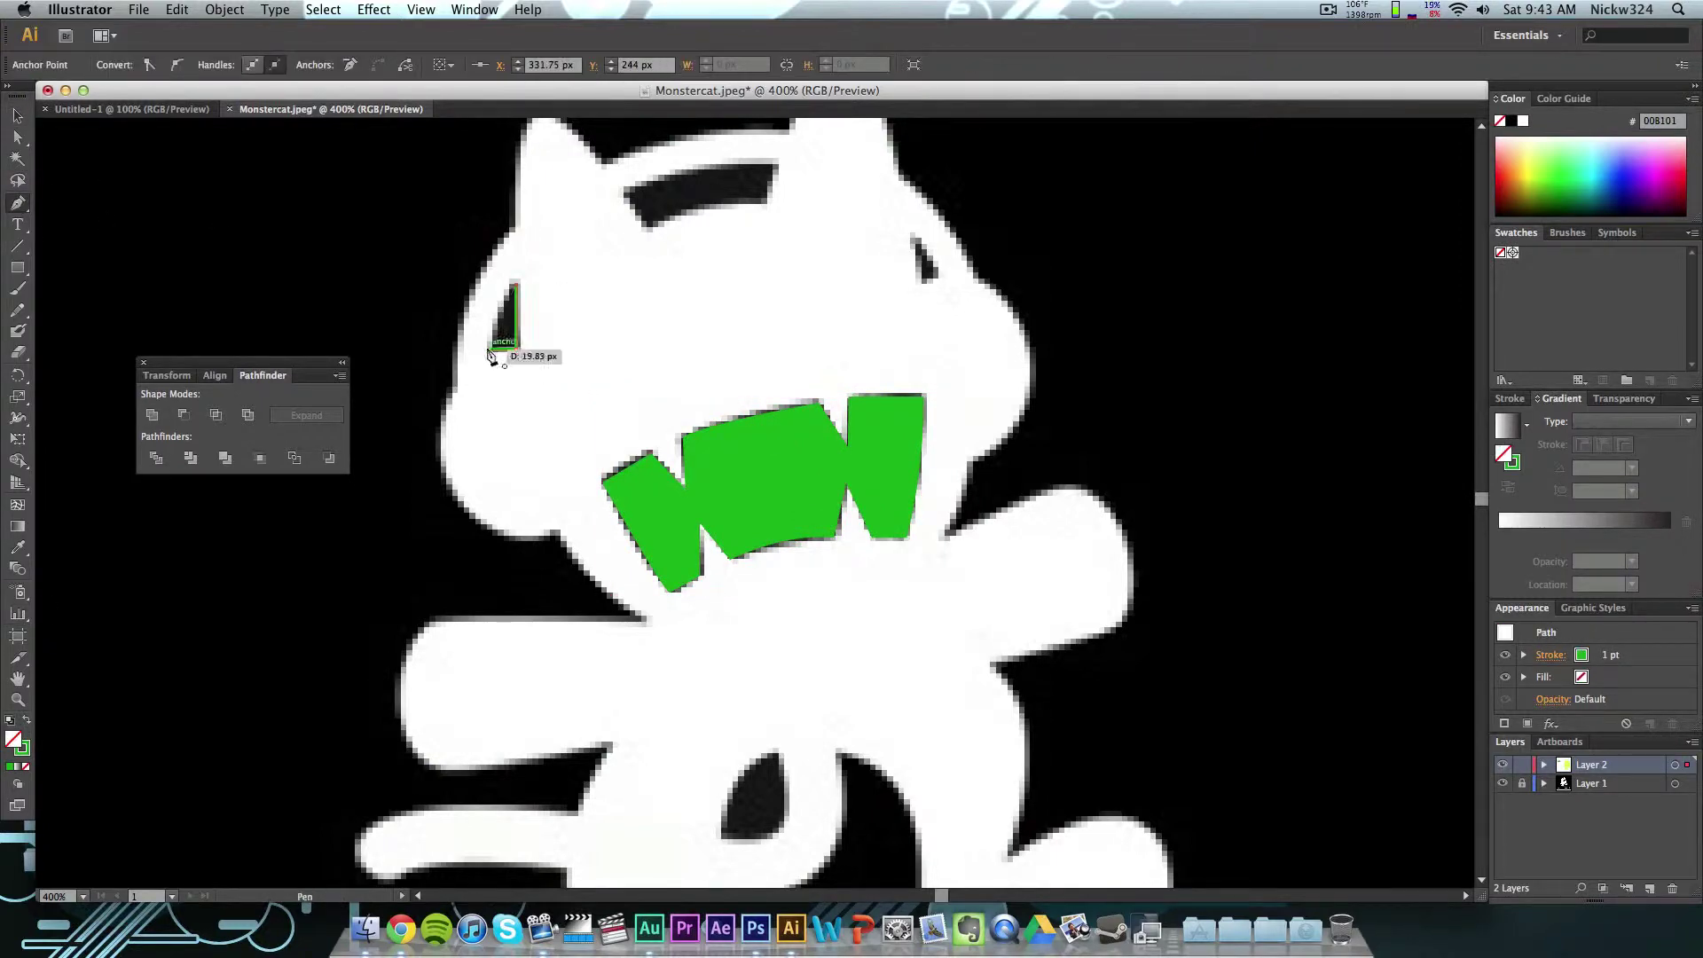
pyautogui.click(27, 719)
pyautogui.press('v')
pyautogui.press('super+shift+a')
# Step: Trace the small dark gap on the right side of the head as a green-filled shape and deselect it
pyautogui.press('p')
pyautogui.click(923, 288)
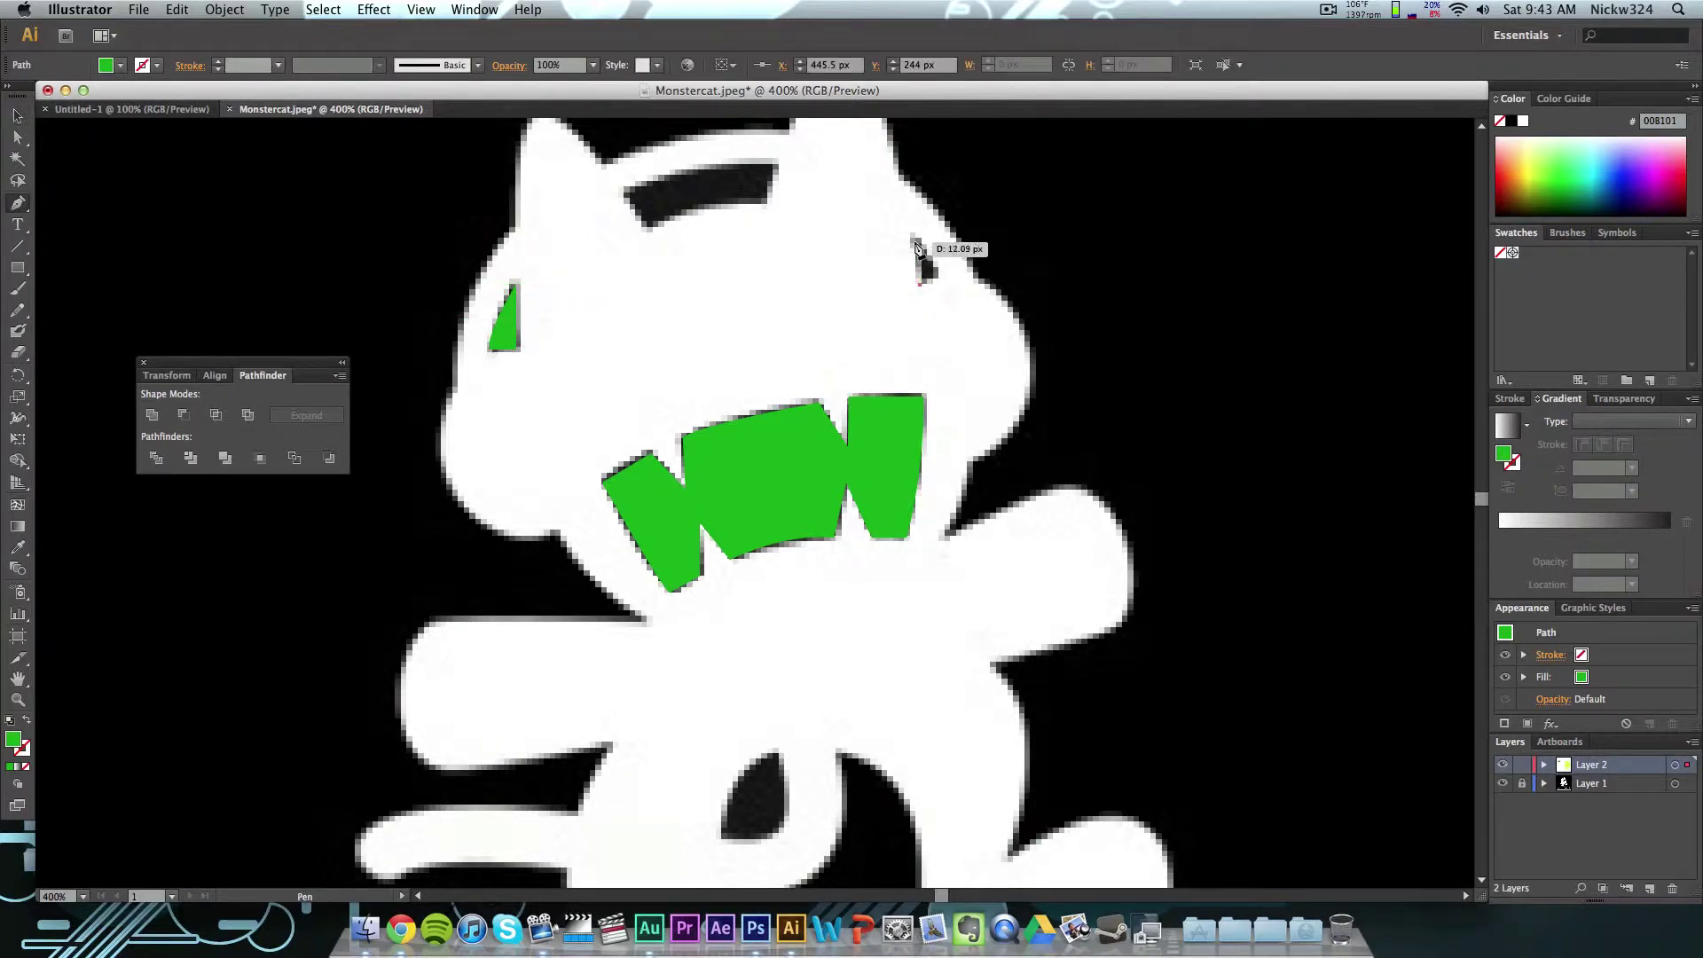
pyautogui.click(914, 240)
pyautogui.click(937, 273)
pyautogui.click(924, 286)
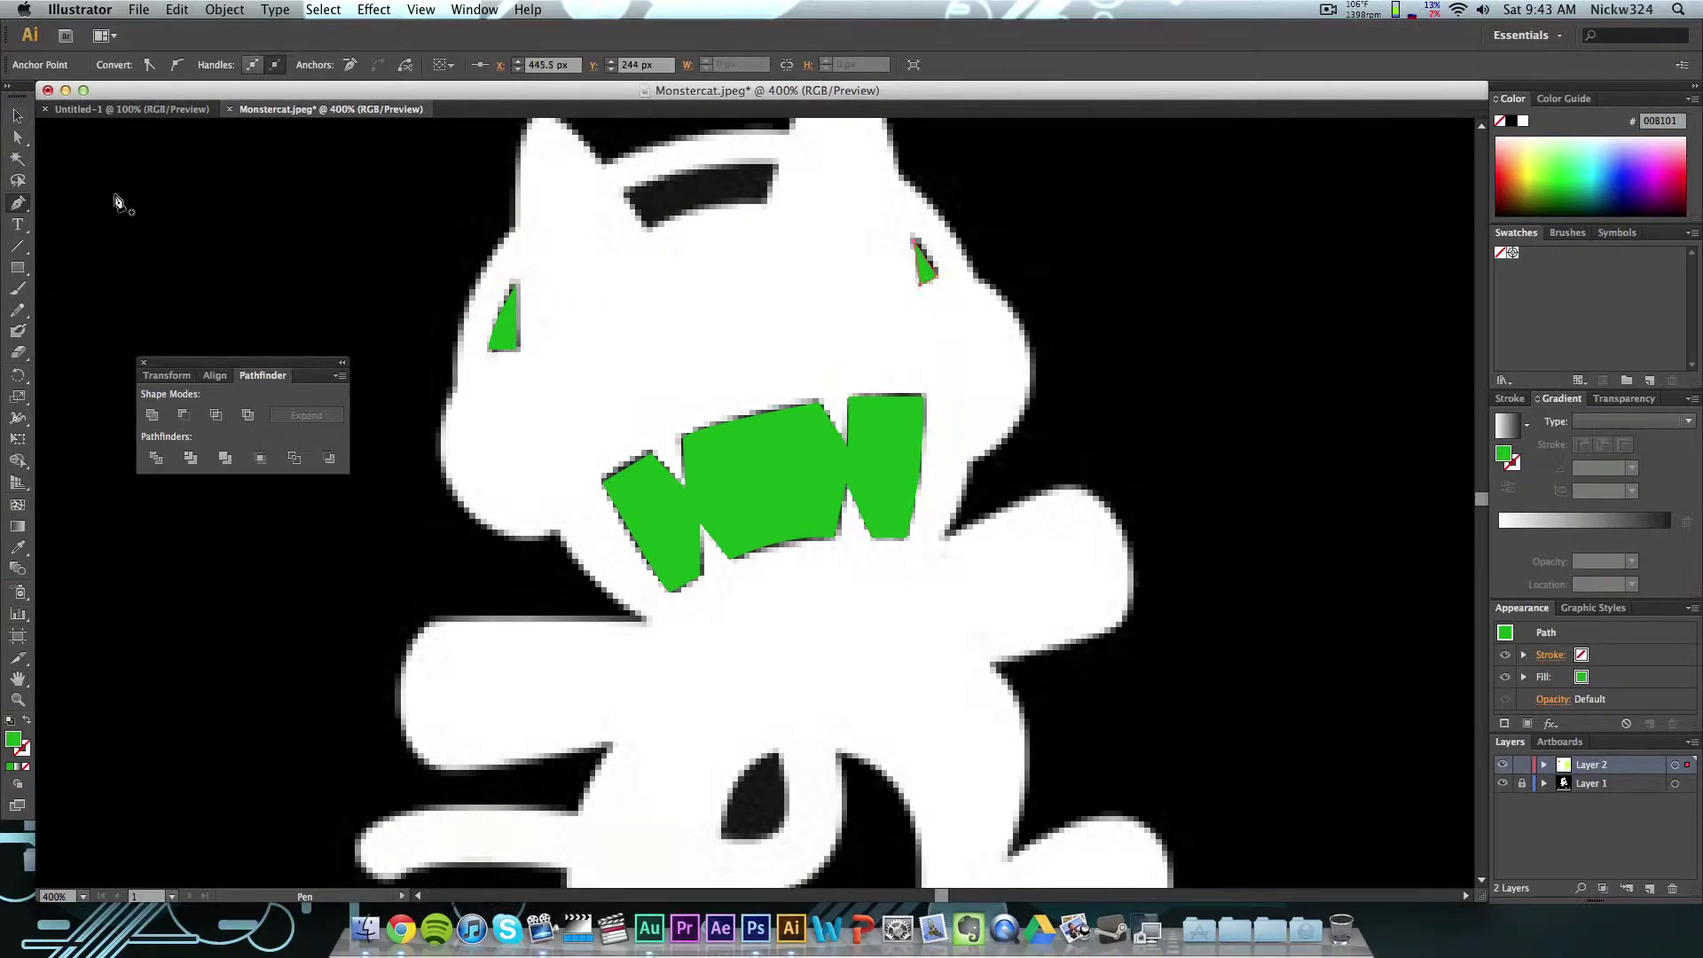
pyautogui.press('v')
pyautogui.press('super+shift+a')
# Step: Trace the dark gap beneath the headband with the Pen tool, close the path and fill it green
pyautogui.click(26, 720)
pyautogui.press('p')
pyautogui.click(626, 195)
pyautogui.click(644, 227)
pyautogui.click(705, 194)
pyautogui.click(763, 202)
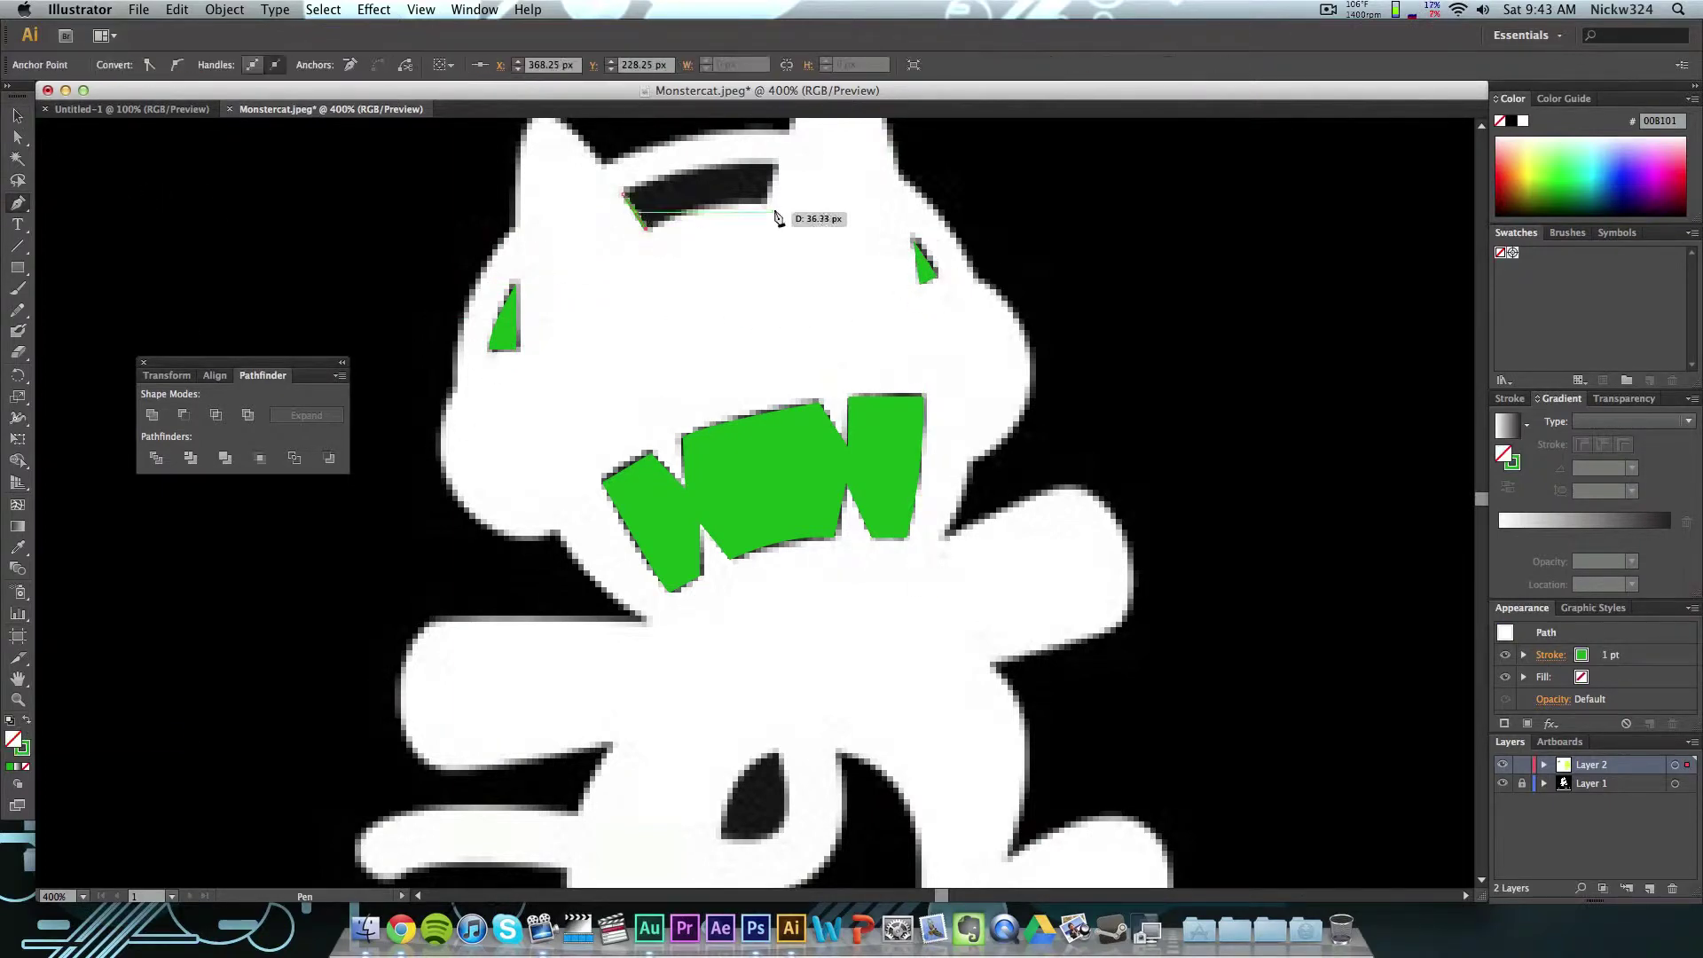
pyautogui.scroll(2, 779, 216)
pyautogui.click(777, 204)
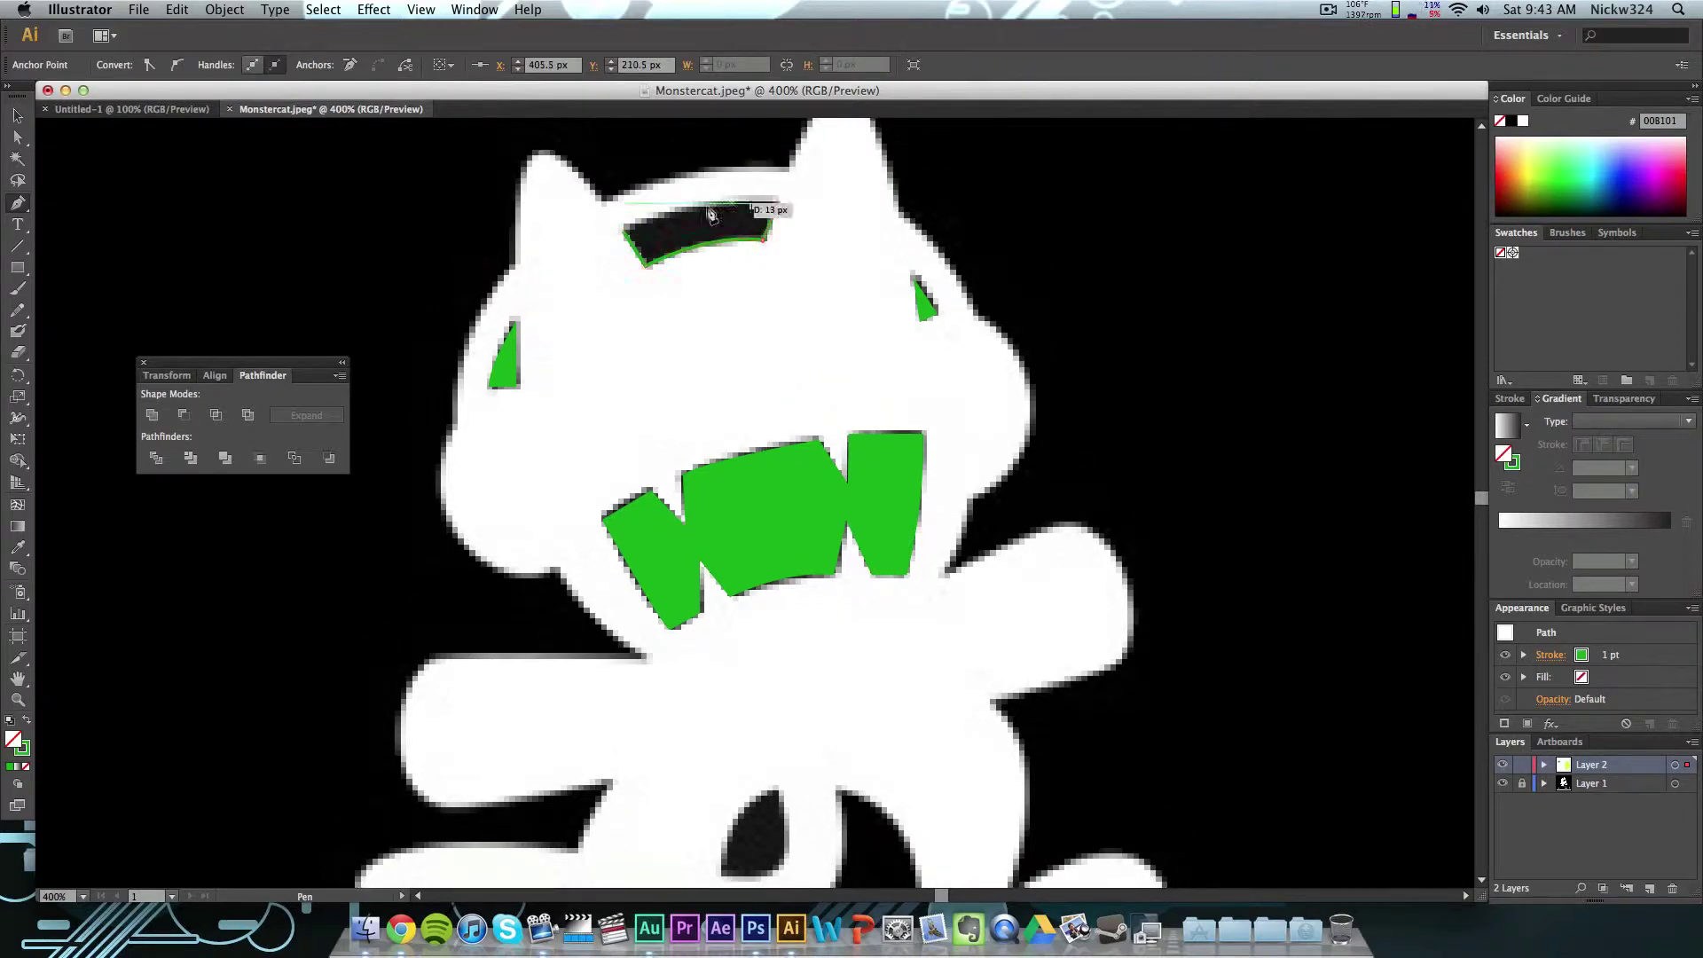
pyautogui.click(626, 230)
pyautogui.hotkey('shift', 'x')
pyautogui.click(18, 115)
# Step: Move the yellow-green body and tail back over the cat, beneath the green shapes, and deselect them
pyautogui.press('super+minus')
pyautogui.press('super+minus')
pyautogui.press('super+minus')
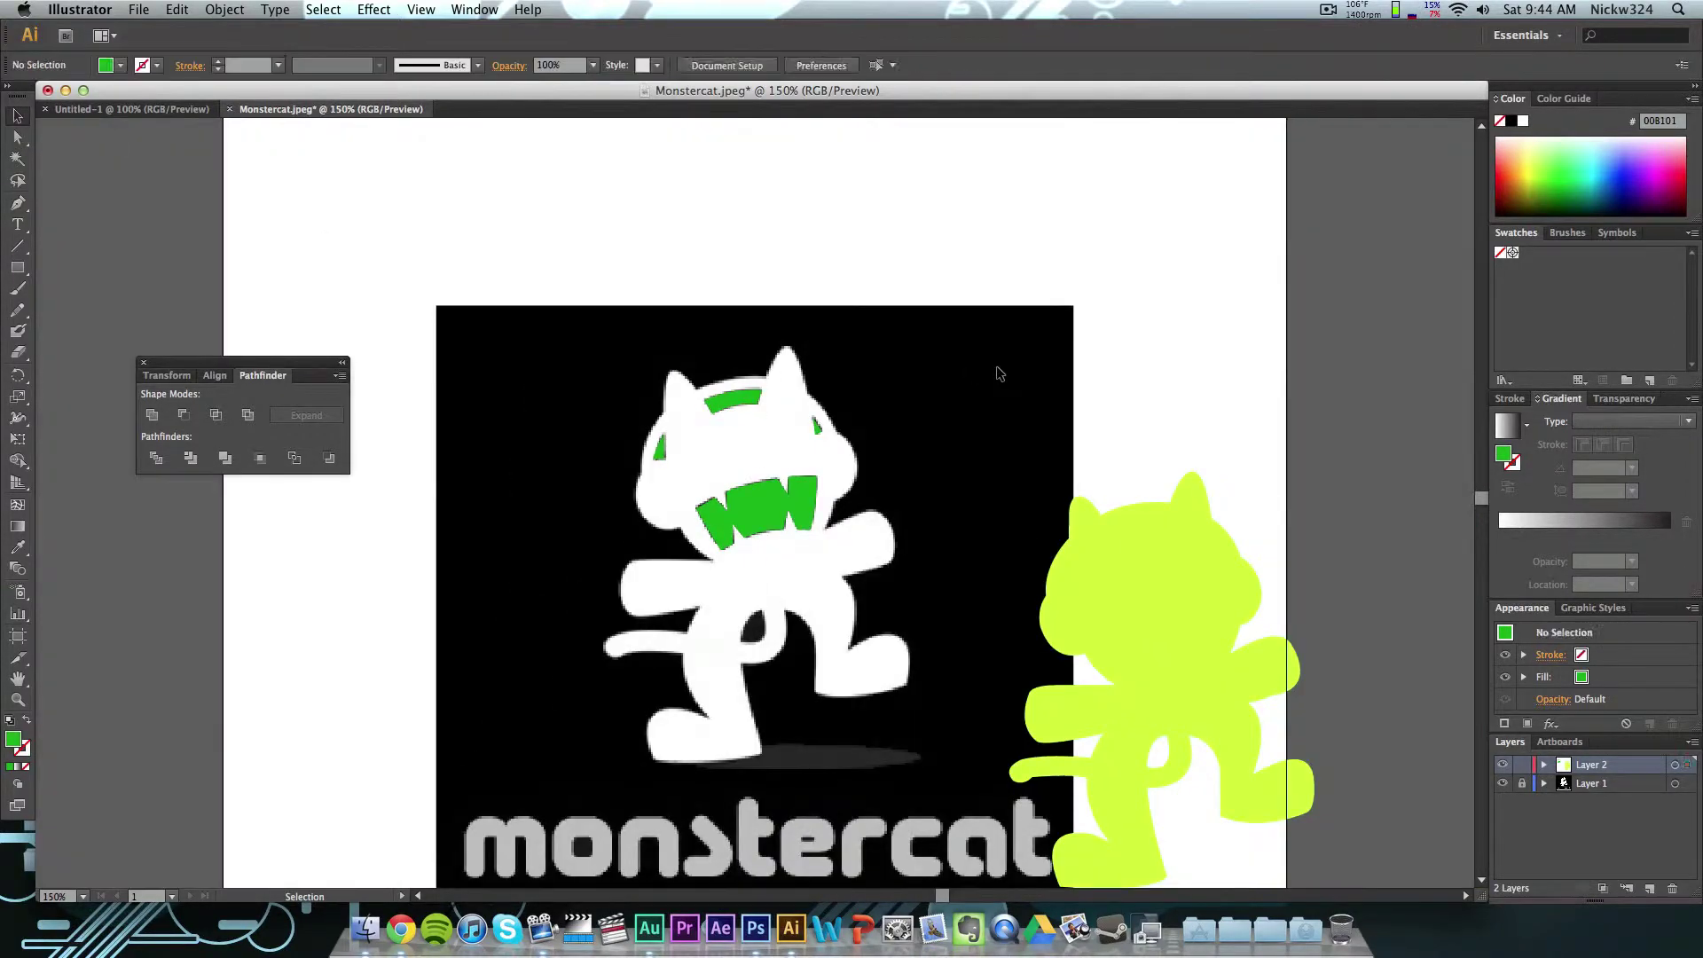
pyautogui.moveTo(1163, 633); pyautogui.dragTo(772, 507)
pyautogui.click(1100, 550)
pyautogui.scroll(-2, 1100, 550)
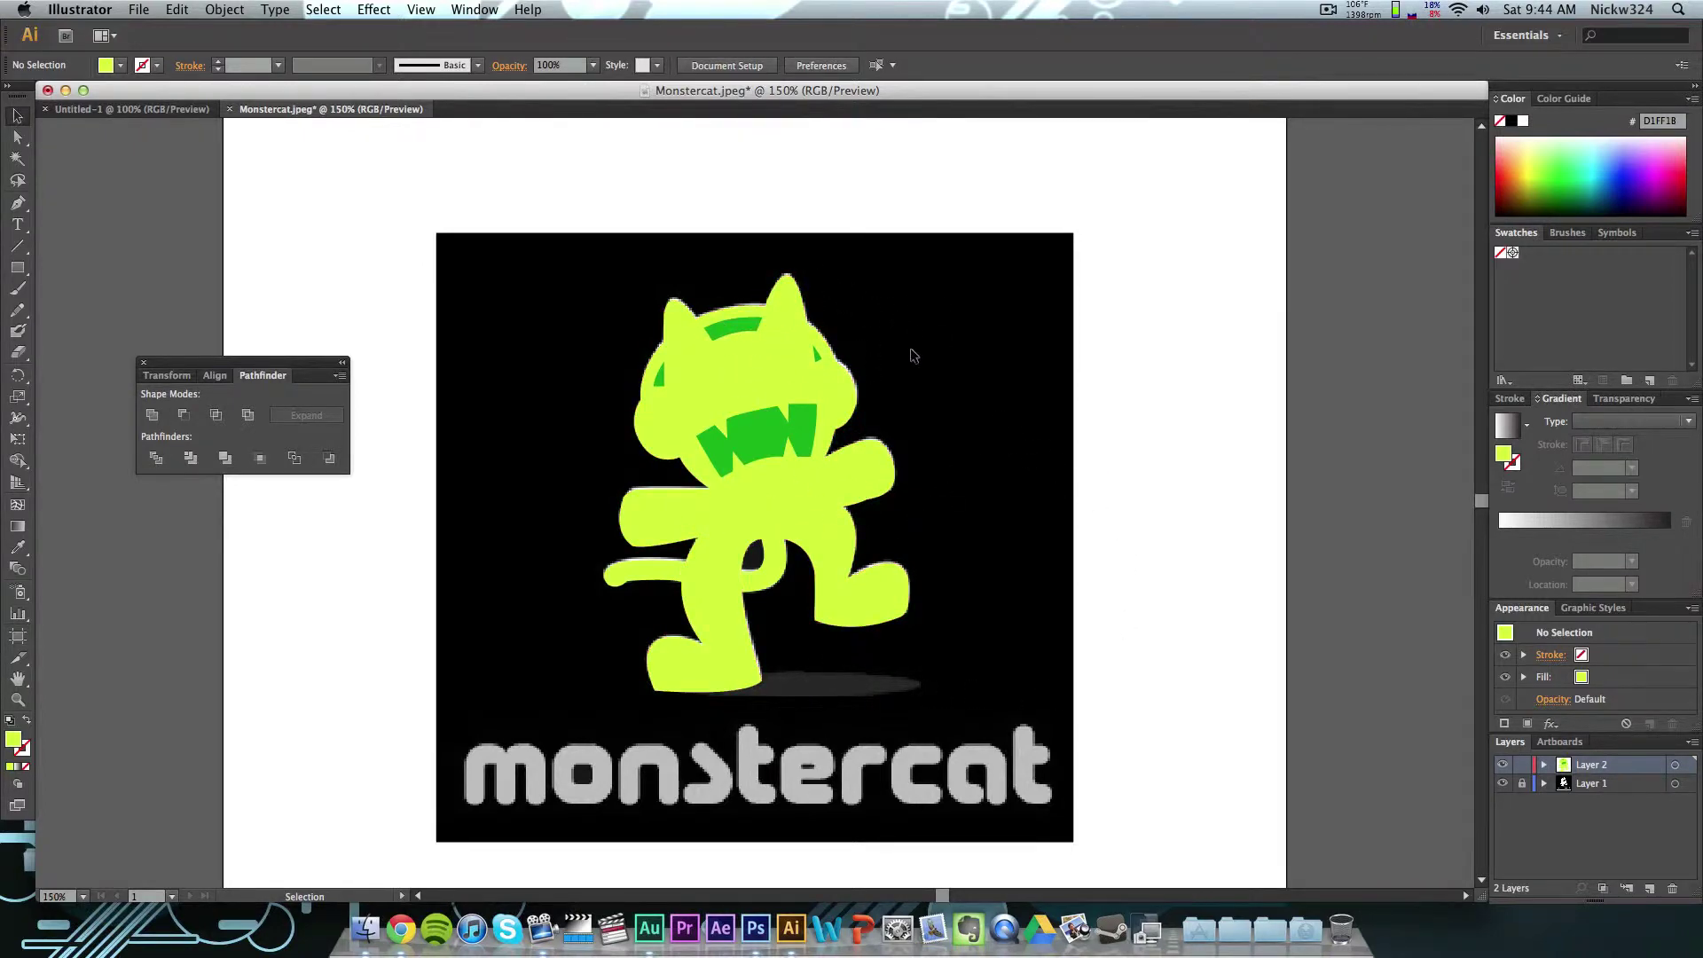
# Step: Nudge the cat's body and tail together 2 px up and 2 px right over the traced logo, and deselect them
pyautogui.click(794, 394)
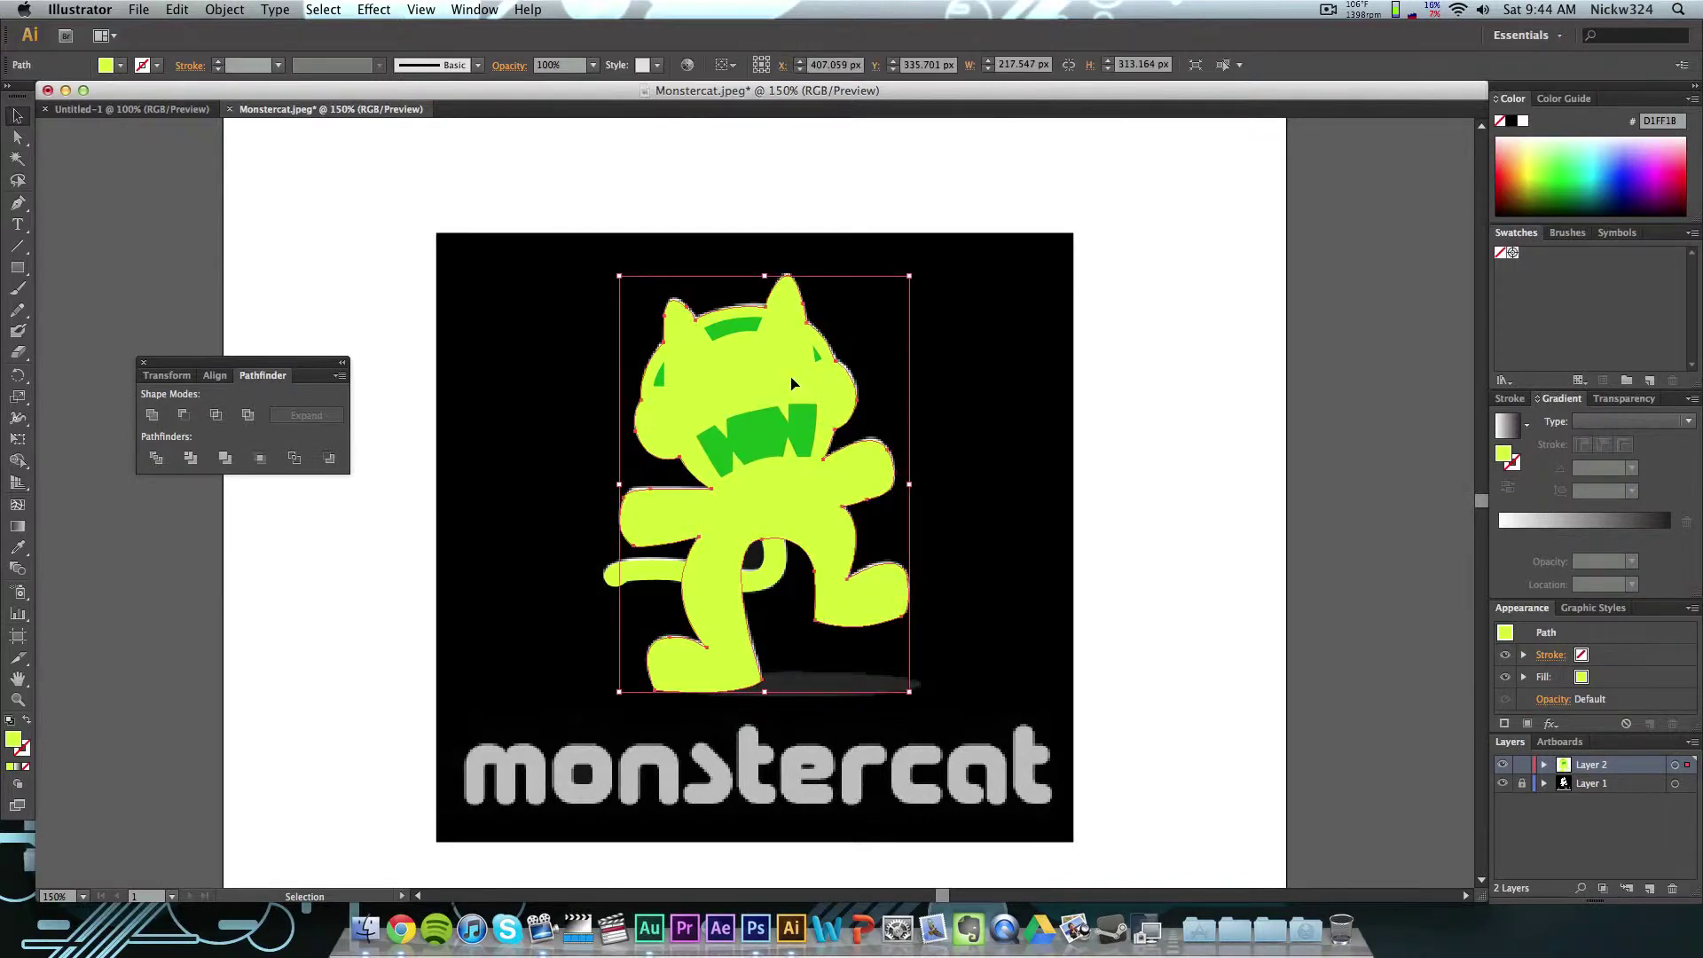
pyautogui.press('Up')
pyautogui.press('Up')
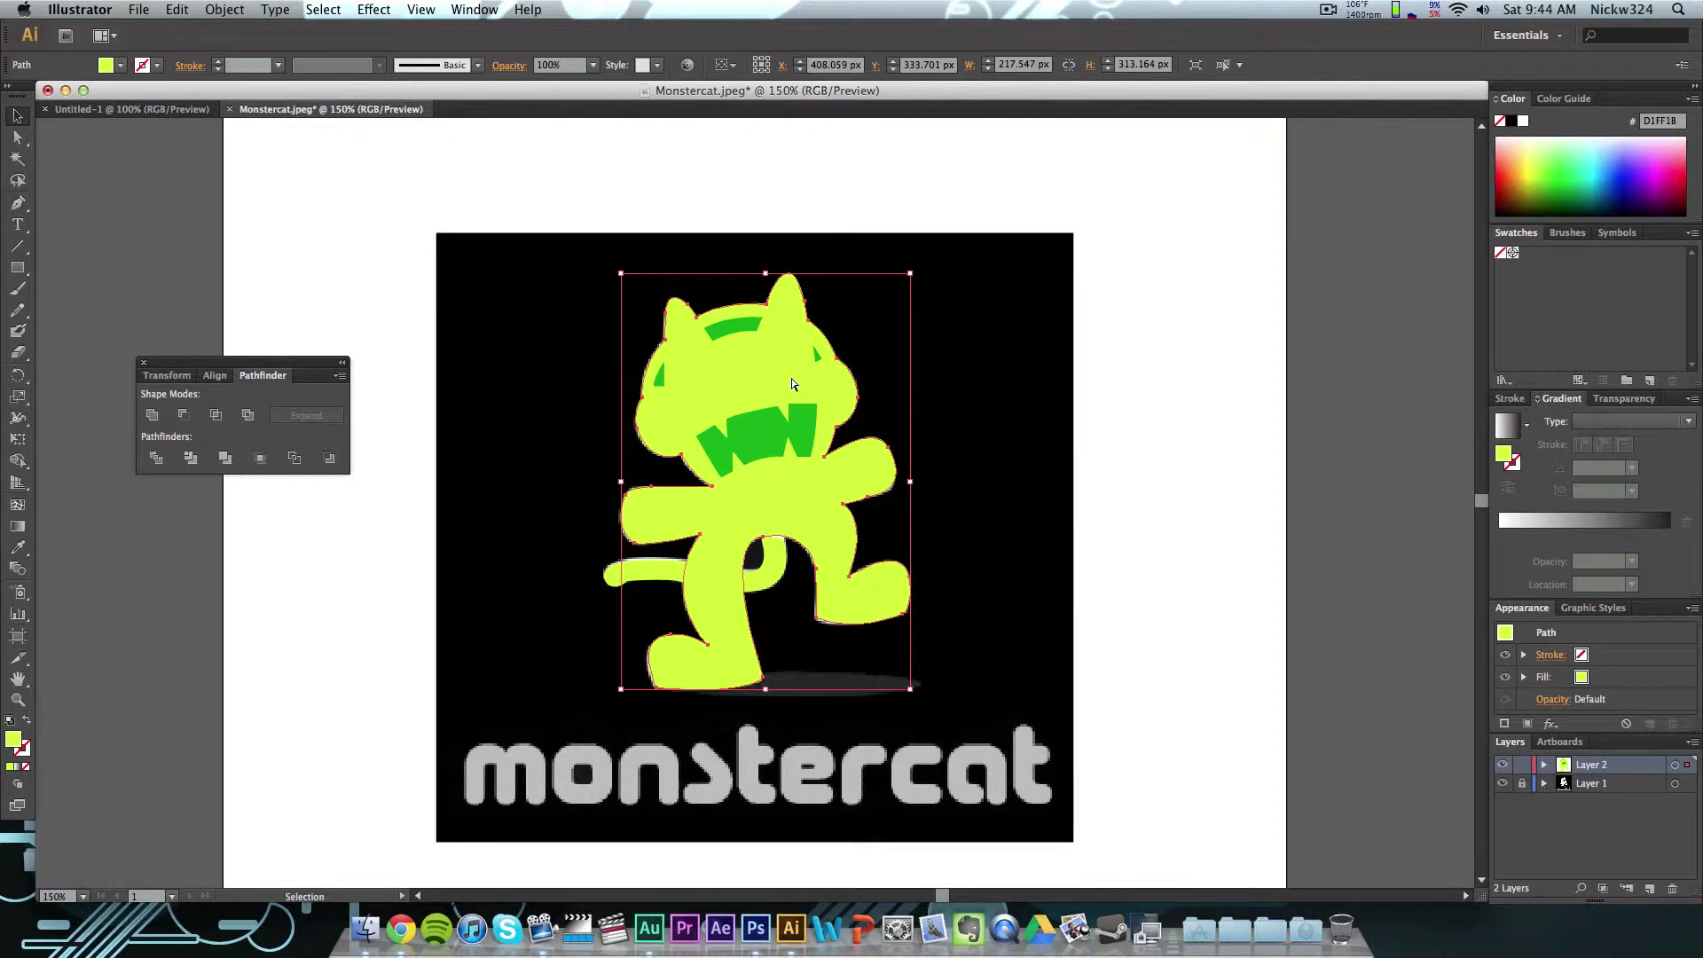
pyautogui.press('Down')
pyautogui.press('Down')
pyautogui.press('Left')
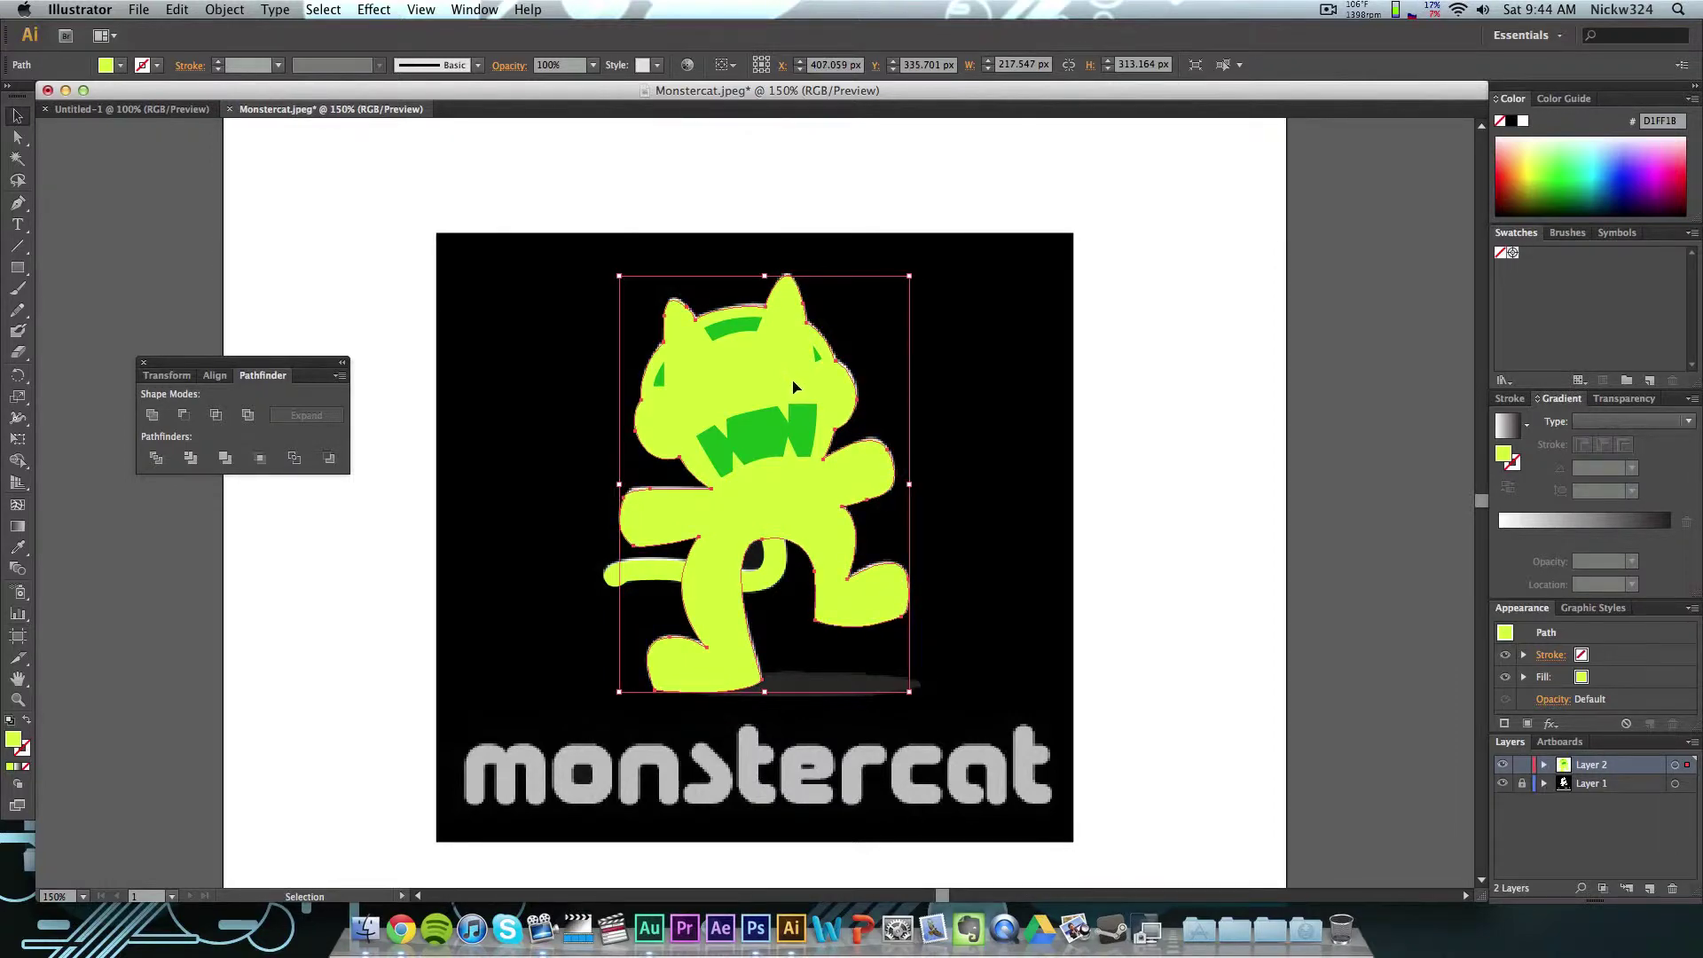
pyautogui.keyDown('shift'); pyautogui.click(773, 577); pyautogui.keyUp('shift')
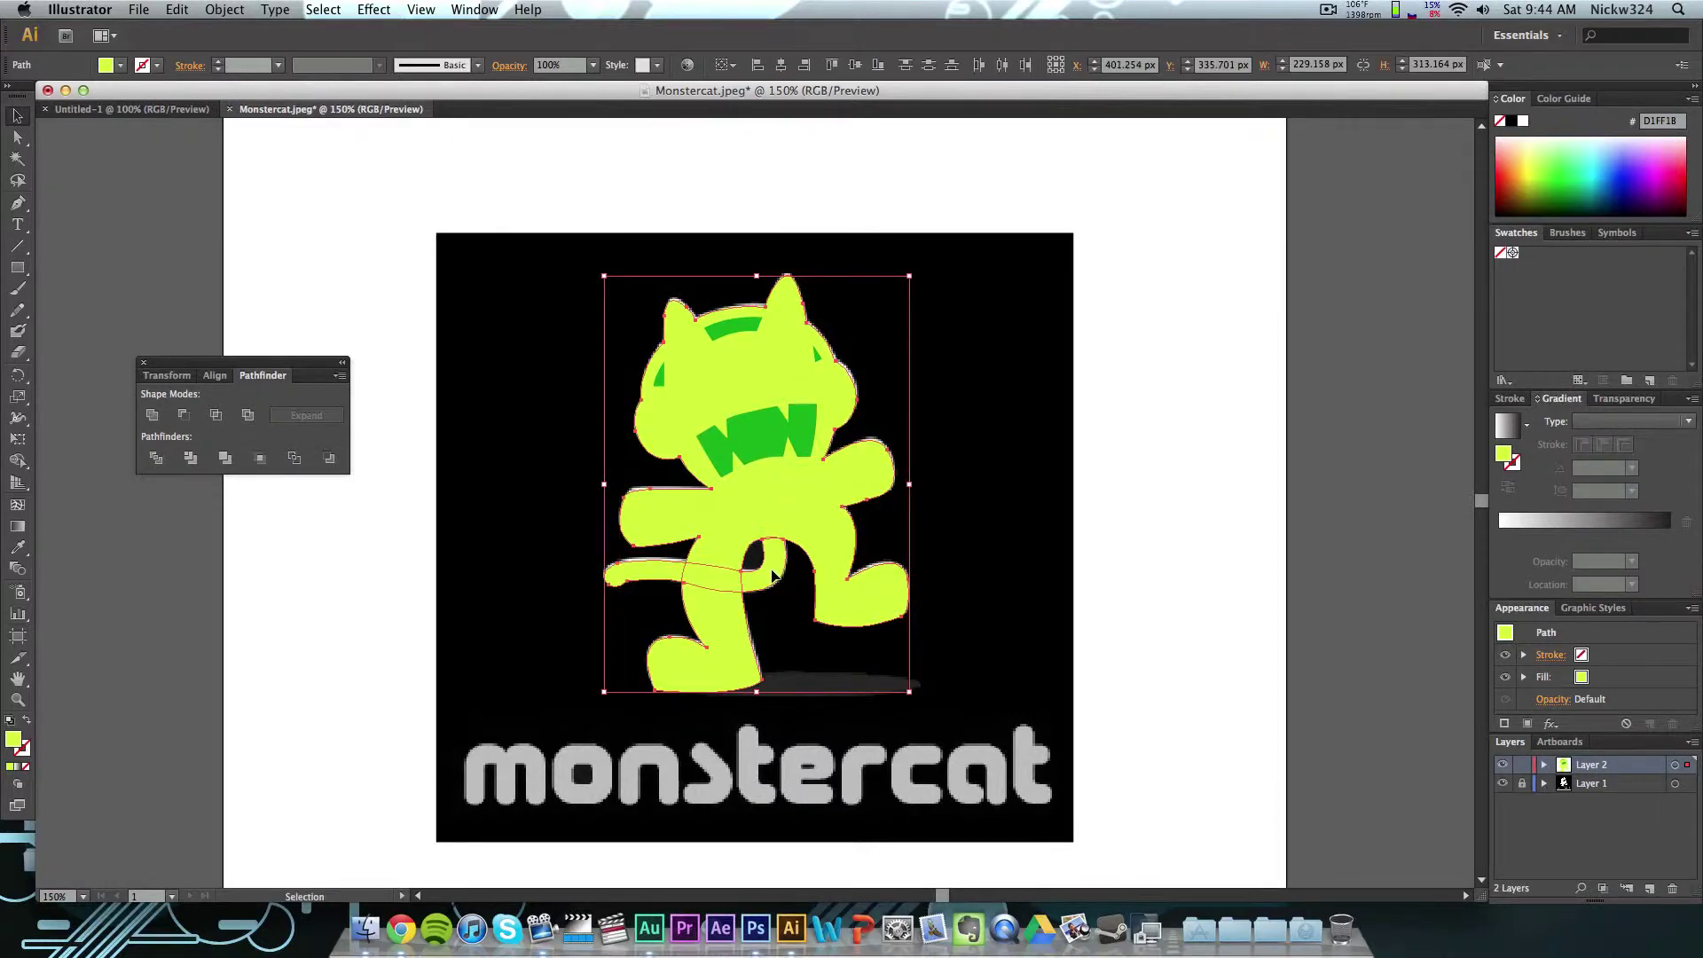
pyautogui.press('Up')
pyautogui.press('Up')
pyautogui.press('Right')
pyautogui.press('Right')
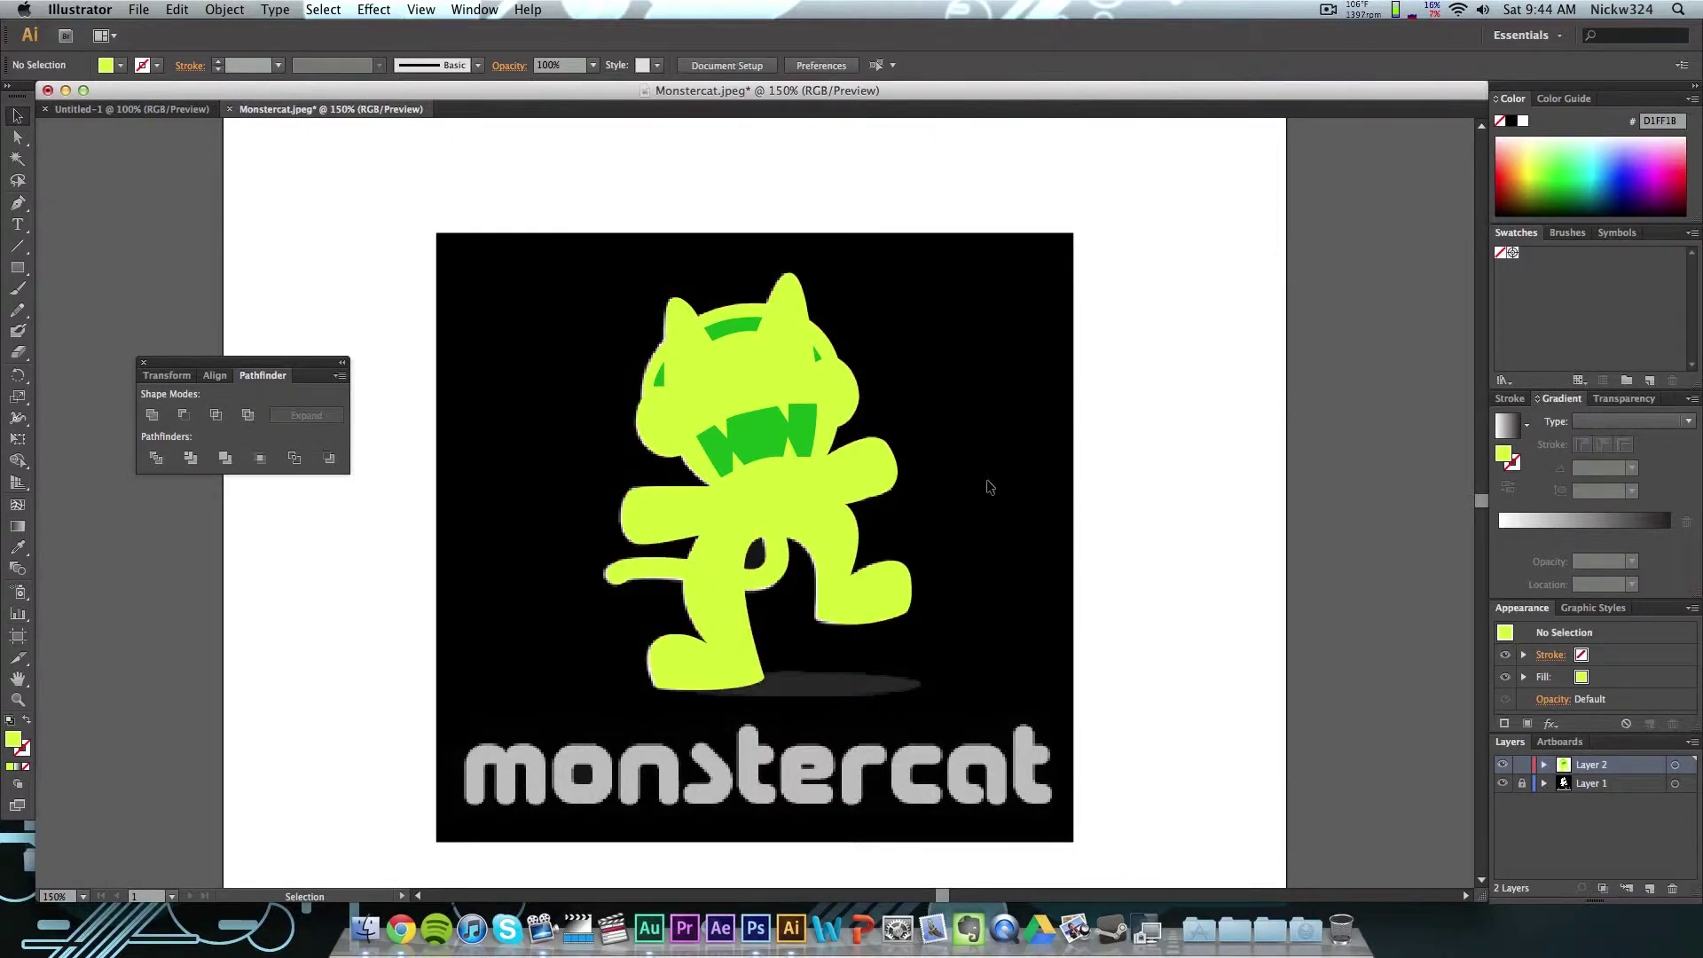
# Step: Cut the green mouth and headphone shapes out of the cat's body with Pathfinder's Minus Front
pyautogui.click(782, 487)
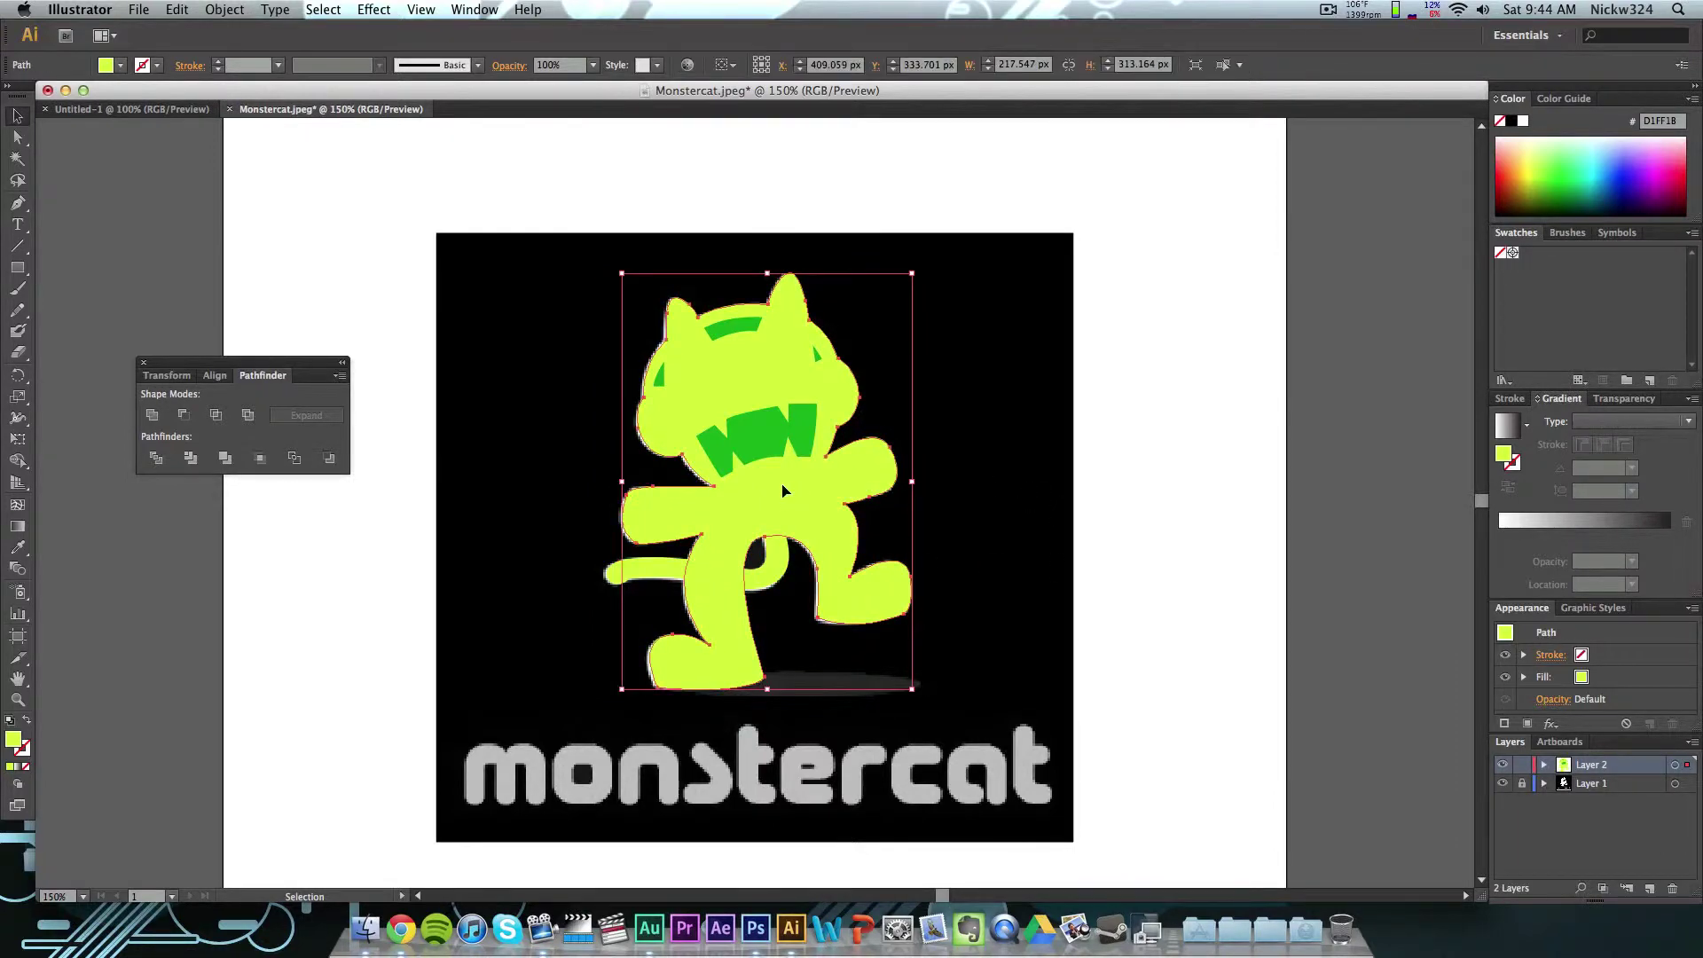
pyautogui.keyDown('shift'); pyautogui.click(768, 441); pyautogui.keyUp('shift')
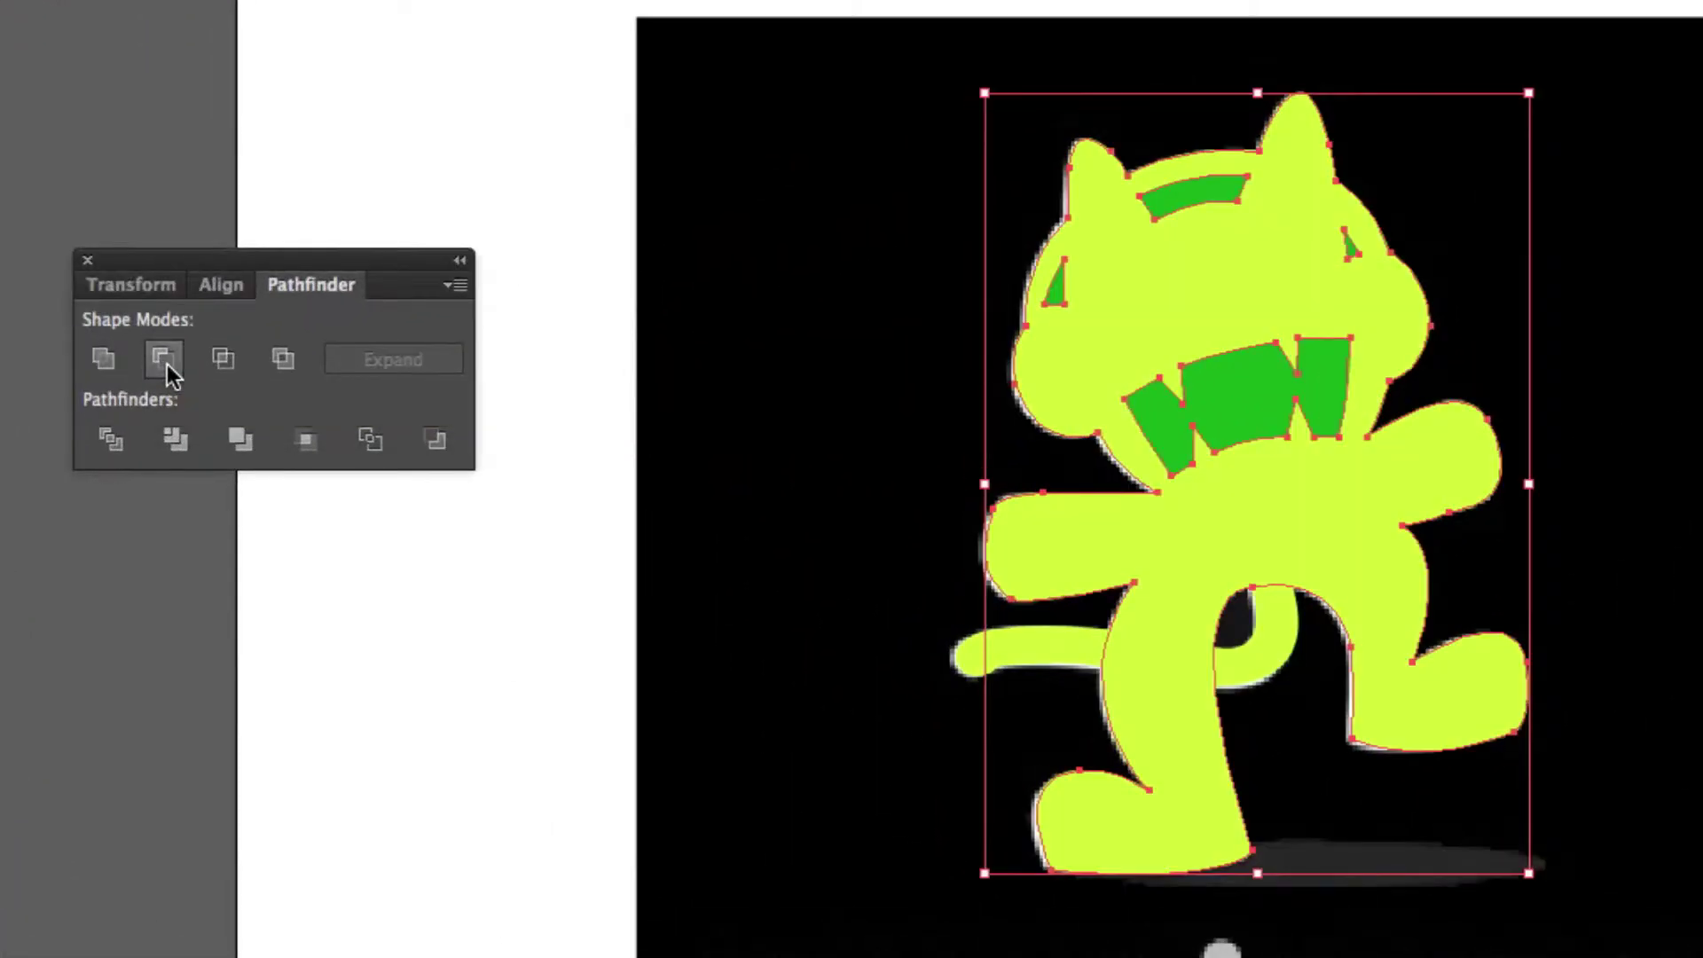
pyautogui.click(166, 364)
pyautogui.click(486, 24)
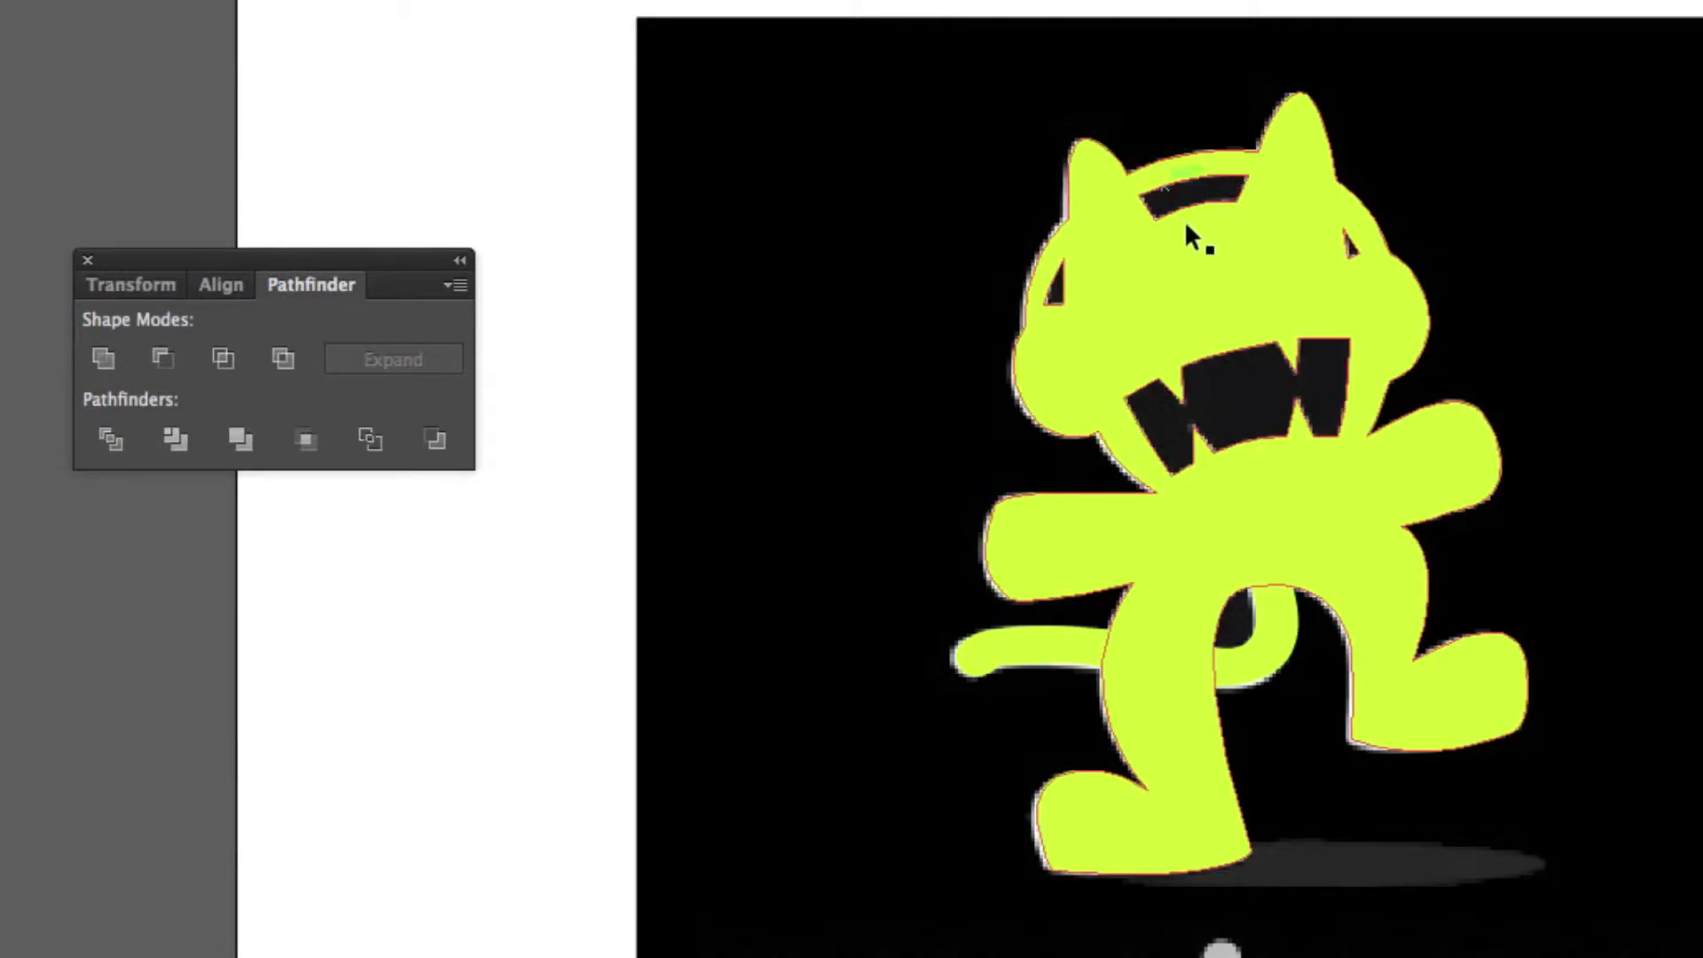
# Step: Group the cut-out body with the tail and deselect the group
pyautogui.click(1322, 500)
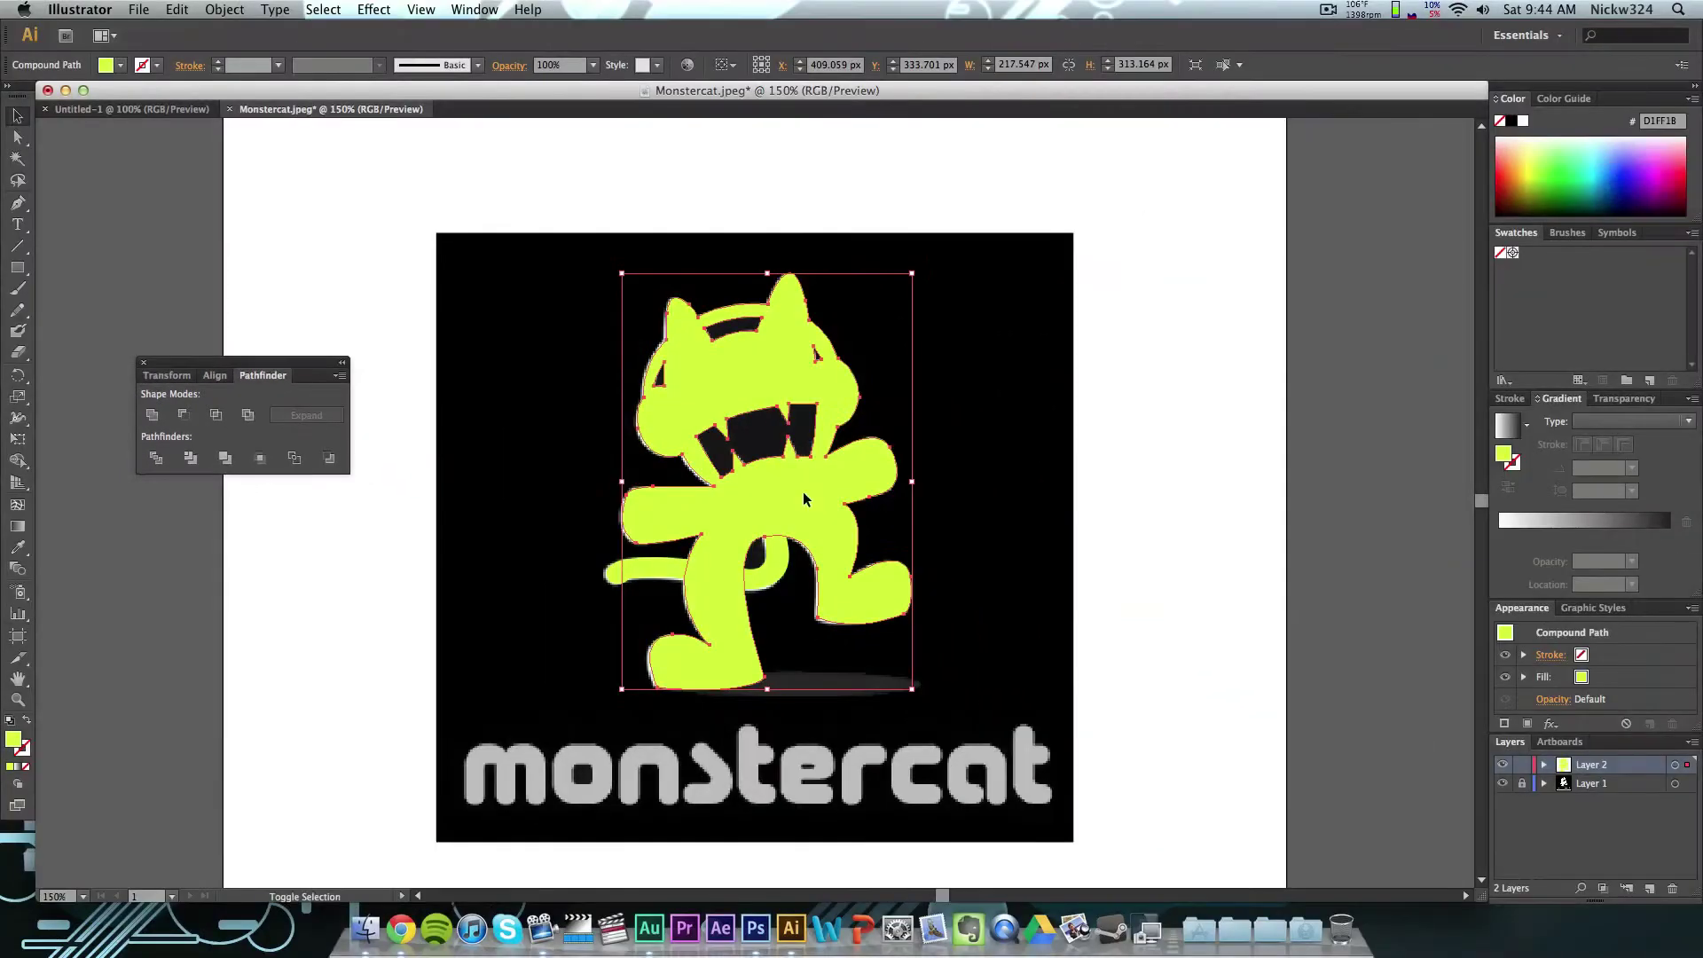
pyautogui.keyDown('shift'); pyautogui.click(768, 579); pyautogui.keyUp('shift')
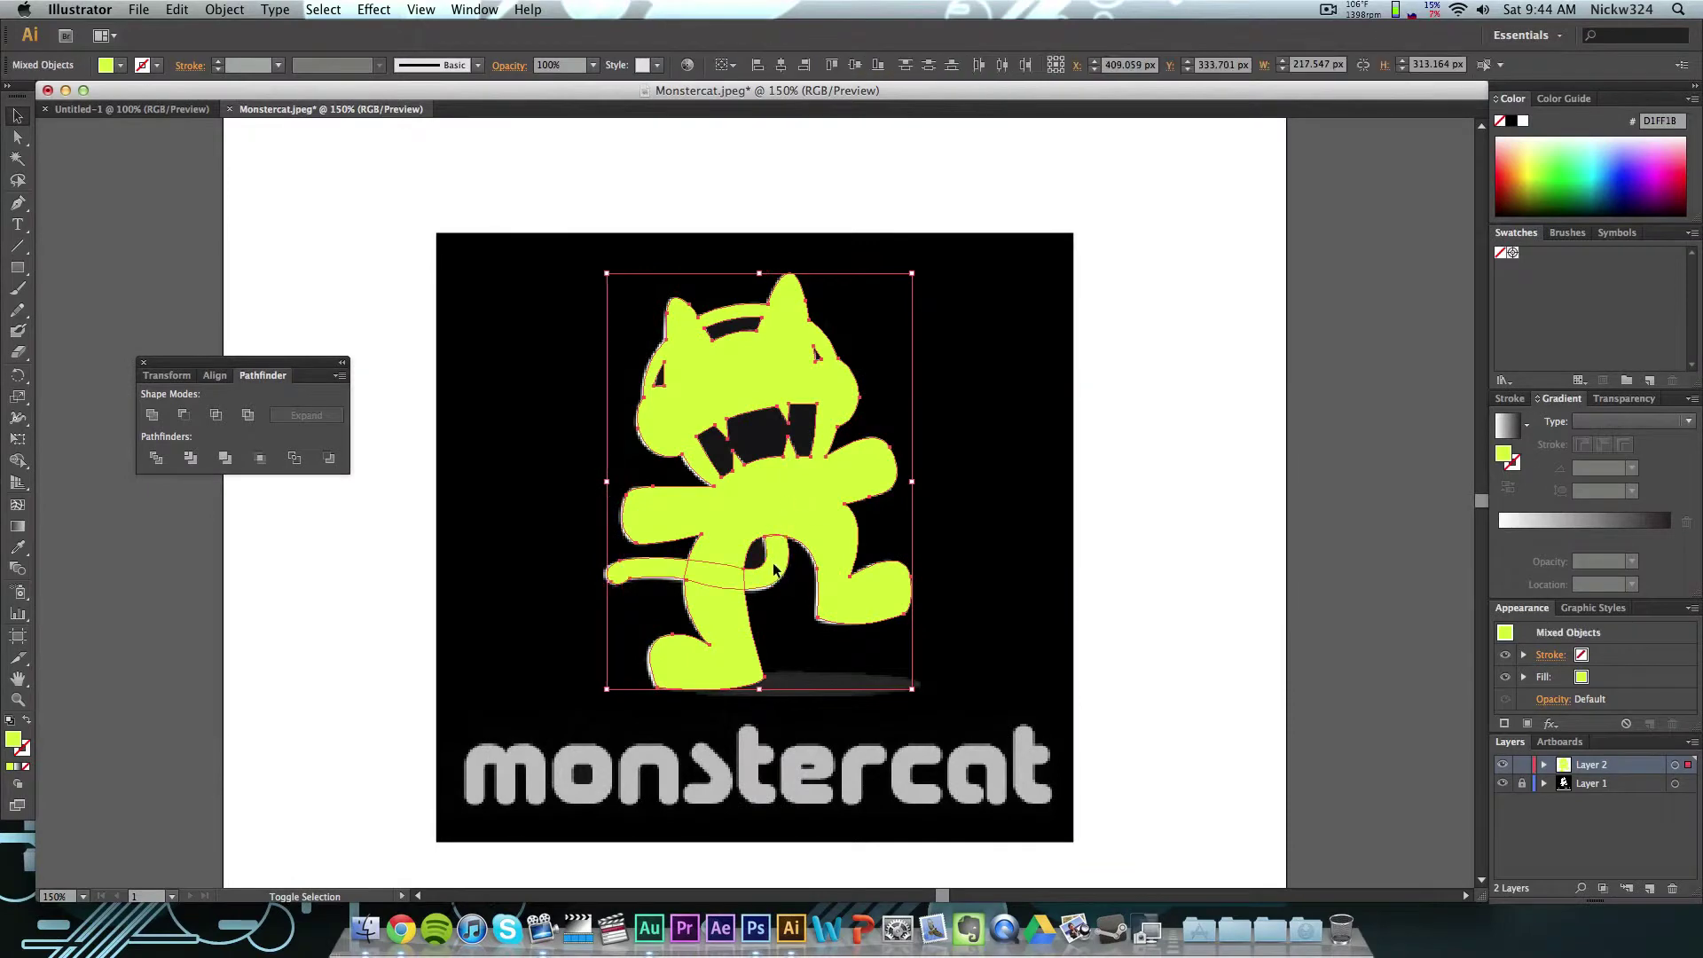
pyautogui.rightClick(758, 502)
pyautogui.click(828, 588)
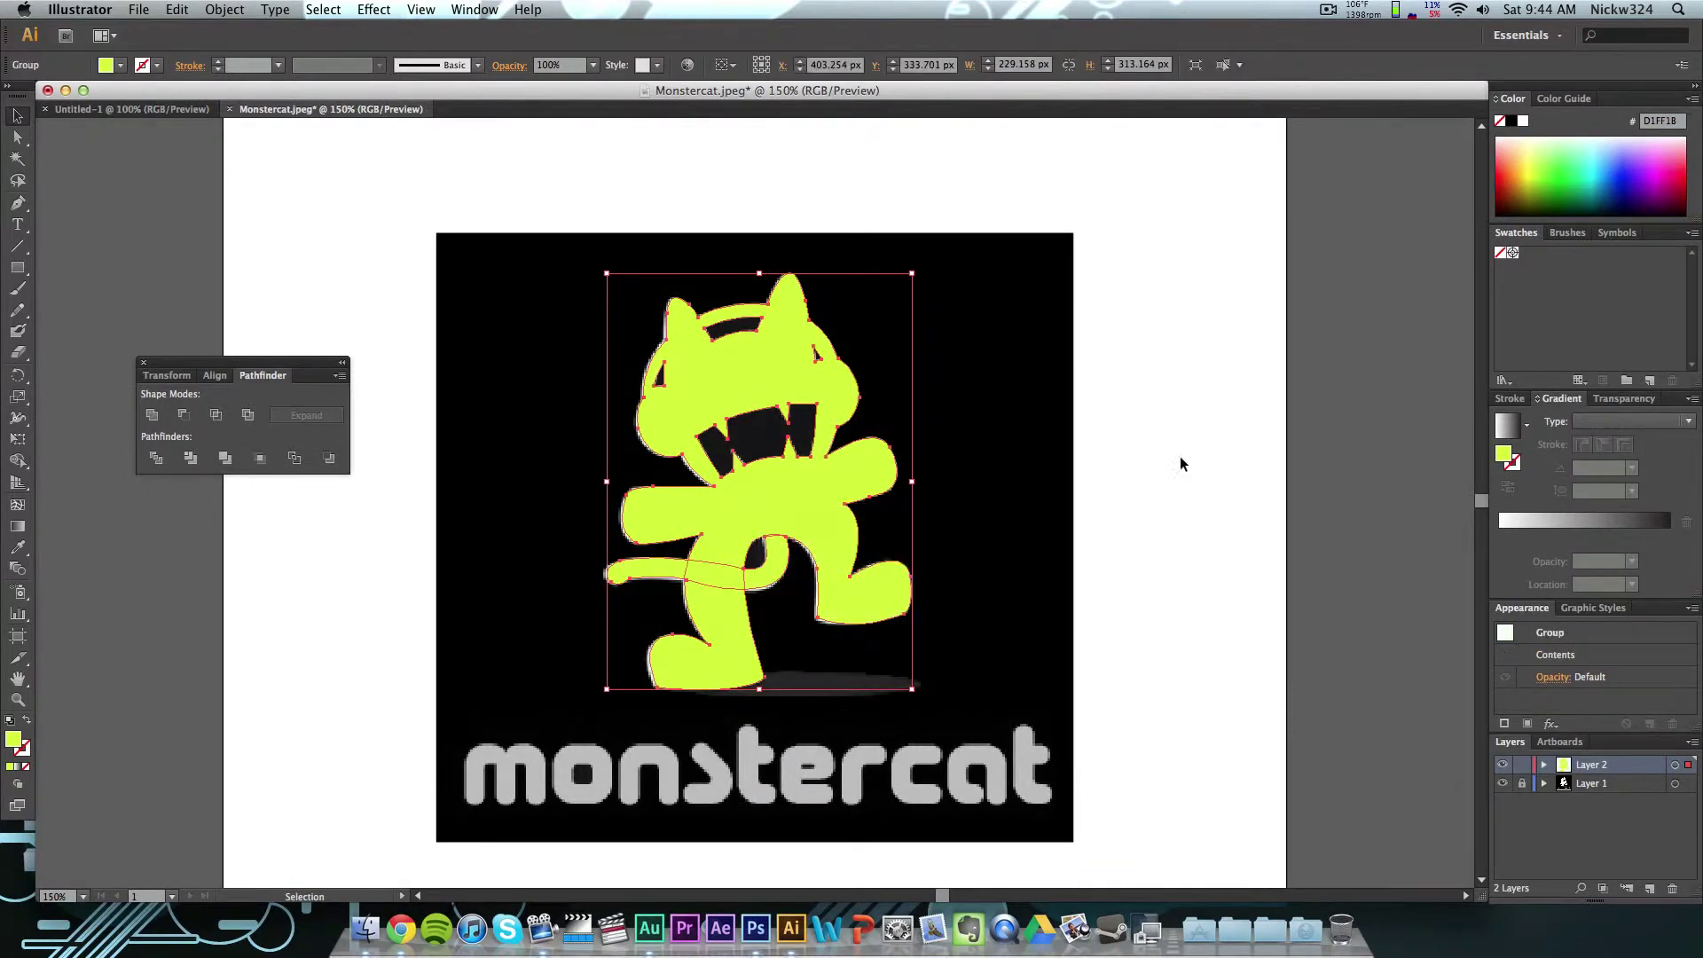
pyautogui.click(1183, 460)
# Step: Move the grouped cat slightly left to about X 400 px, Y 334 px, and hide Layer 1 with the reference image
pyautogui.moveTo(766, 485)
pyautogui.mouseDown()
pyautogui.moveTo(821, 474)
pyautogui.moveTo(745, 485)
pyautogui.mouseUp()
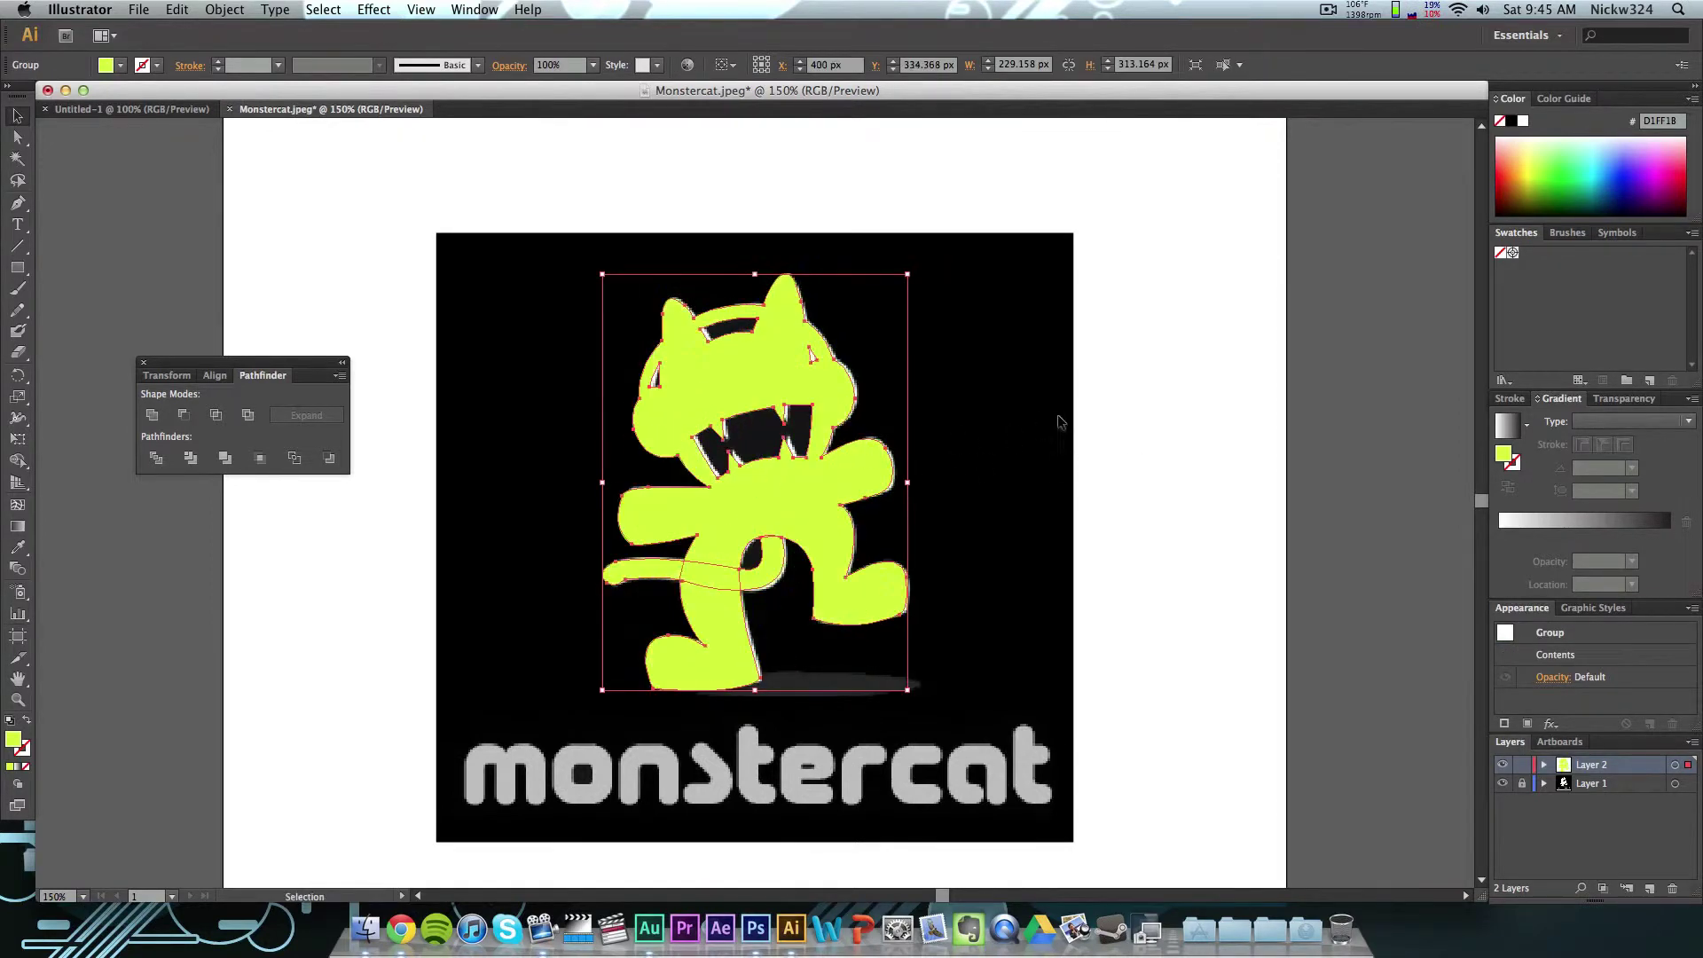
pyautogui.click(1114, 441)
pyautogui.click(1503, 784)
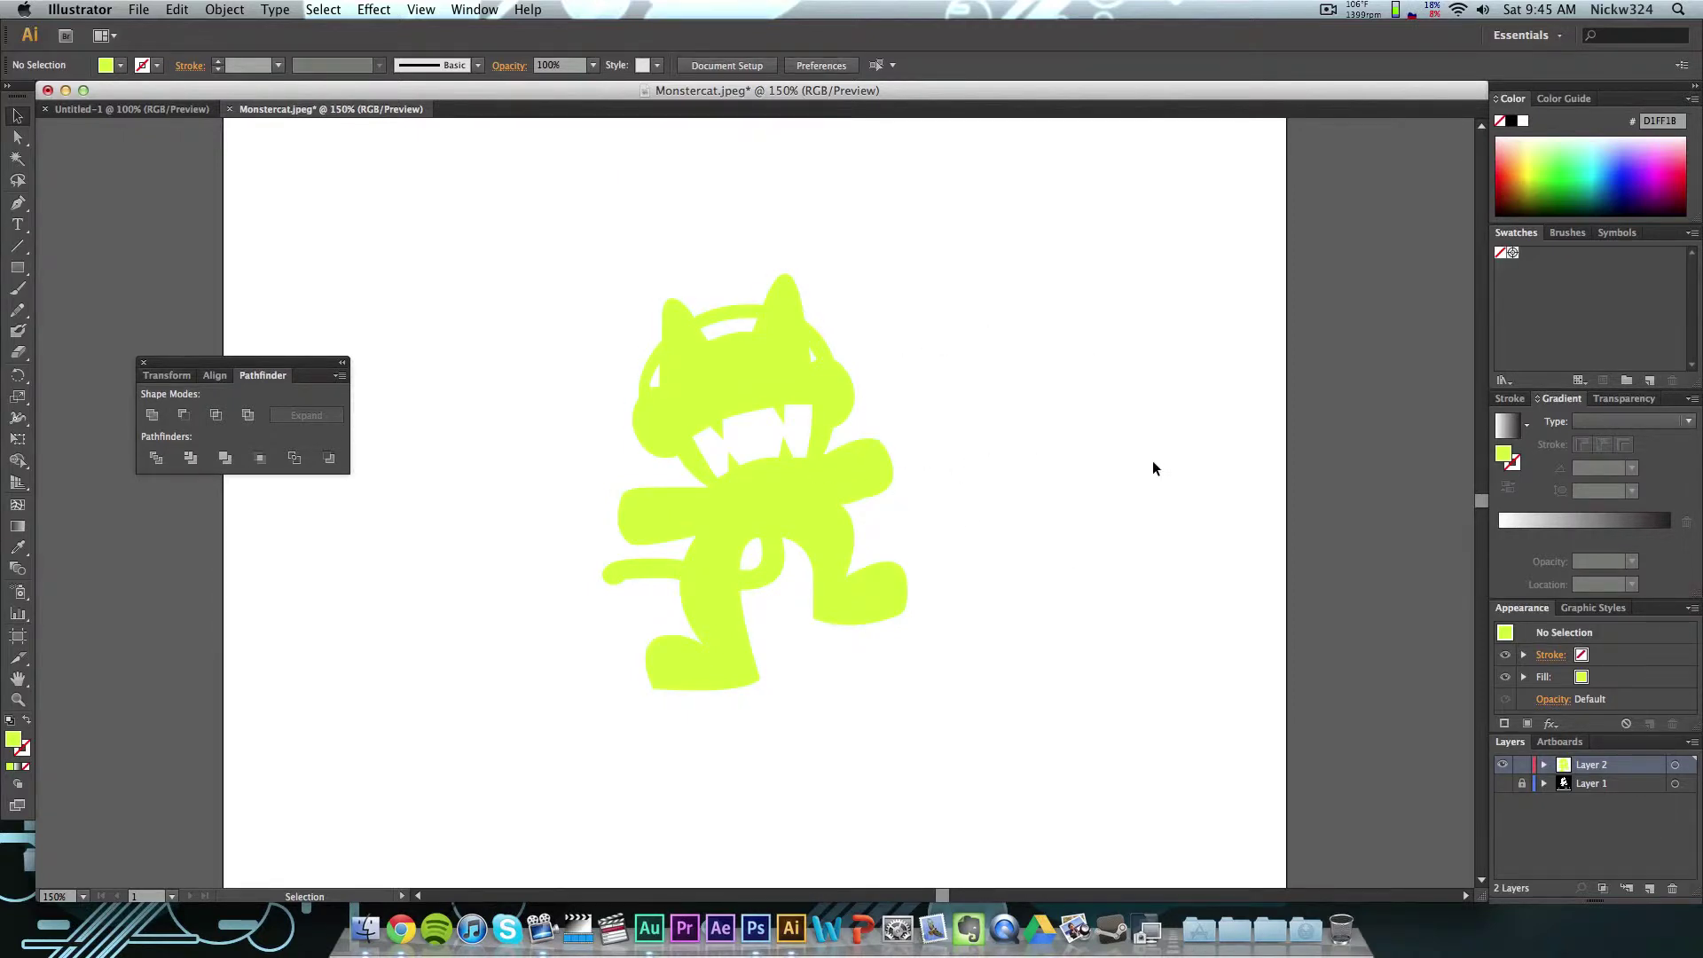
# Step: Fill the grouped cat with near-black (#100600) and deselect it
pyautogui.click(762, 471)
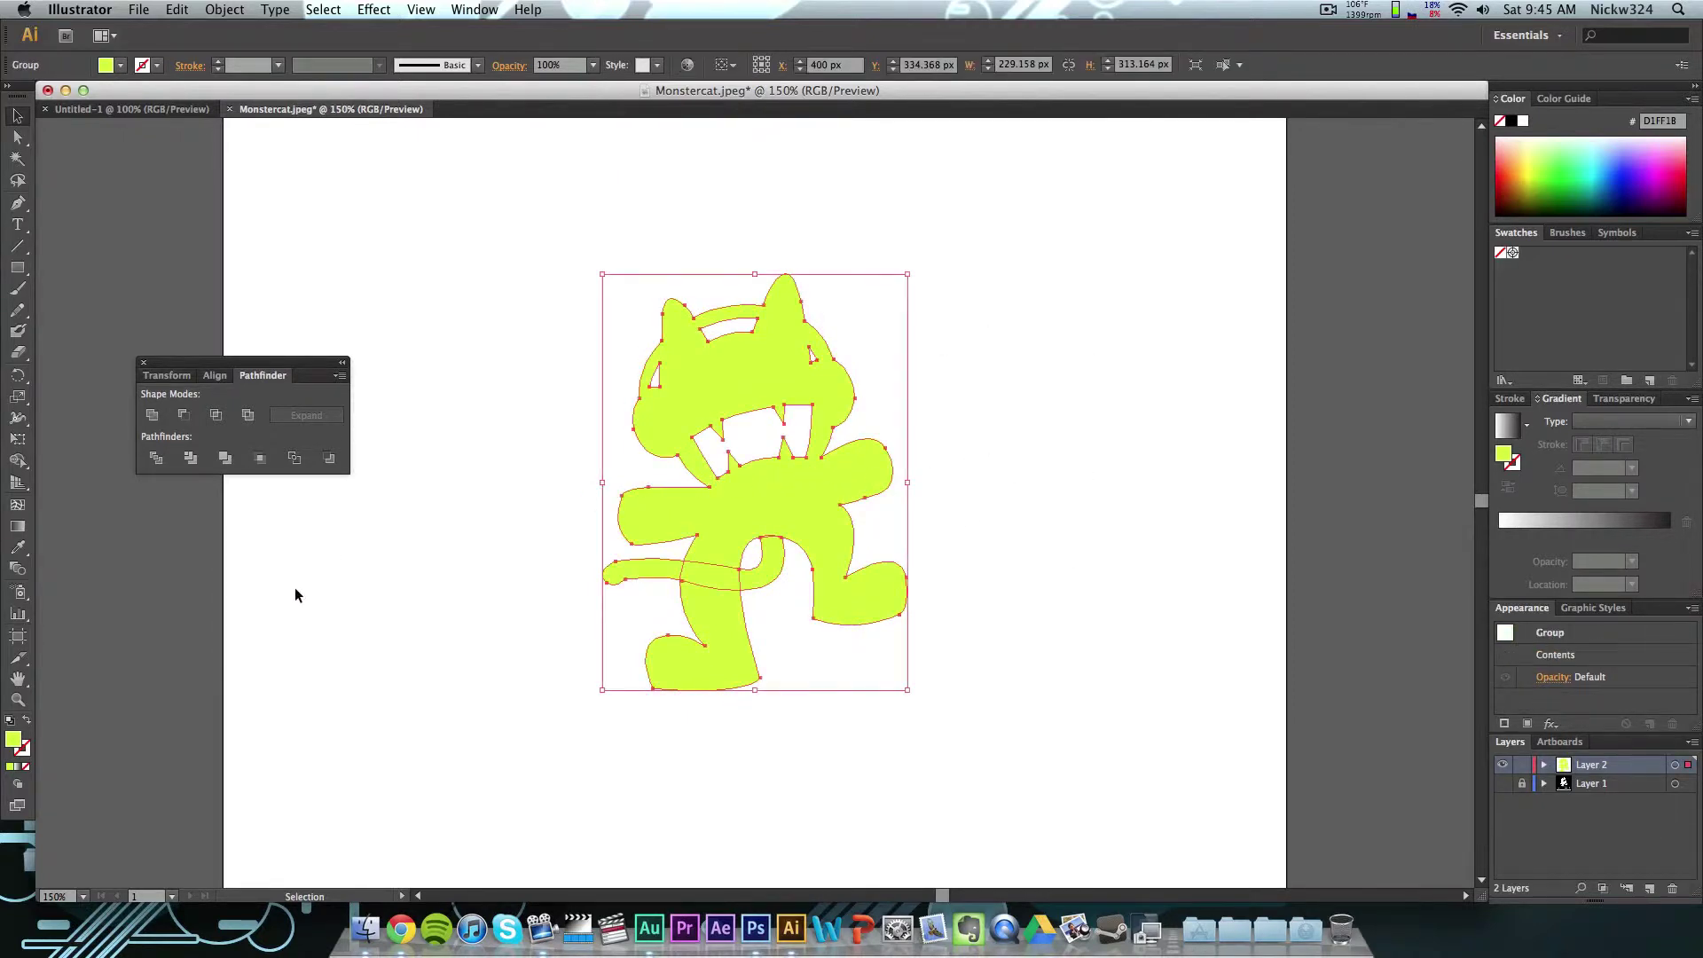
pyautogui.click(1514, 207)
pyautogui.click(440, 227)
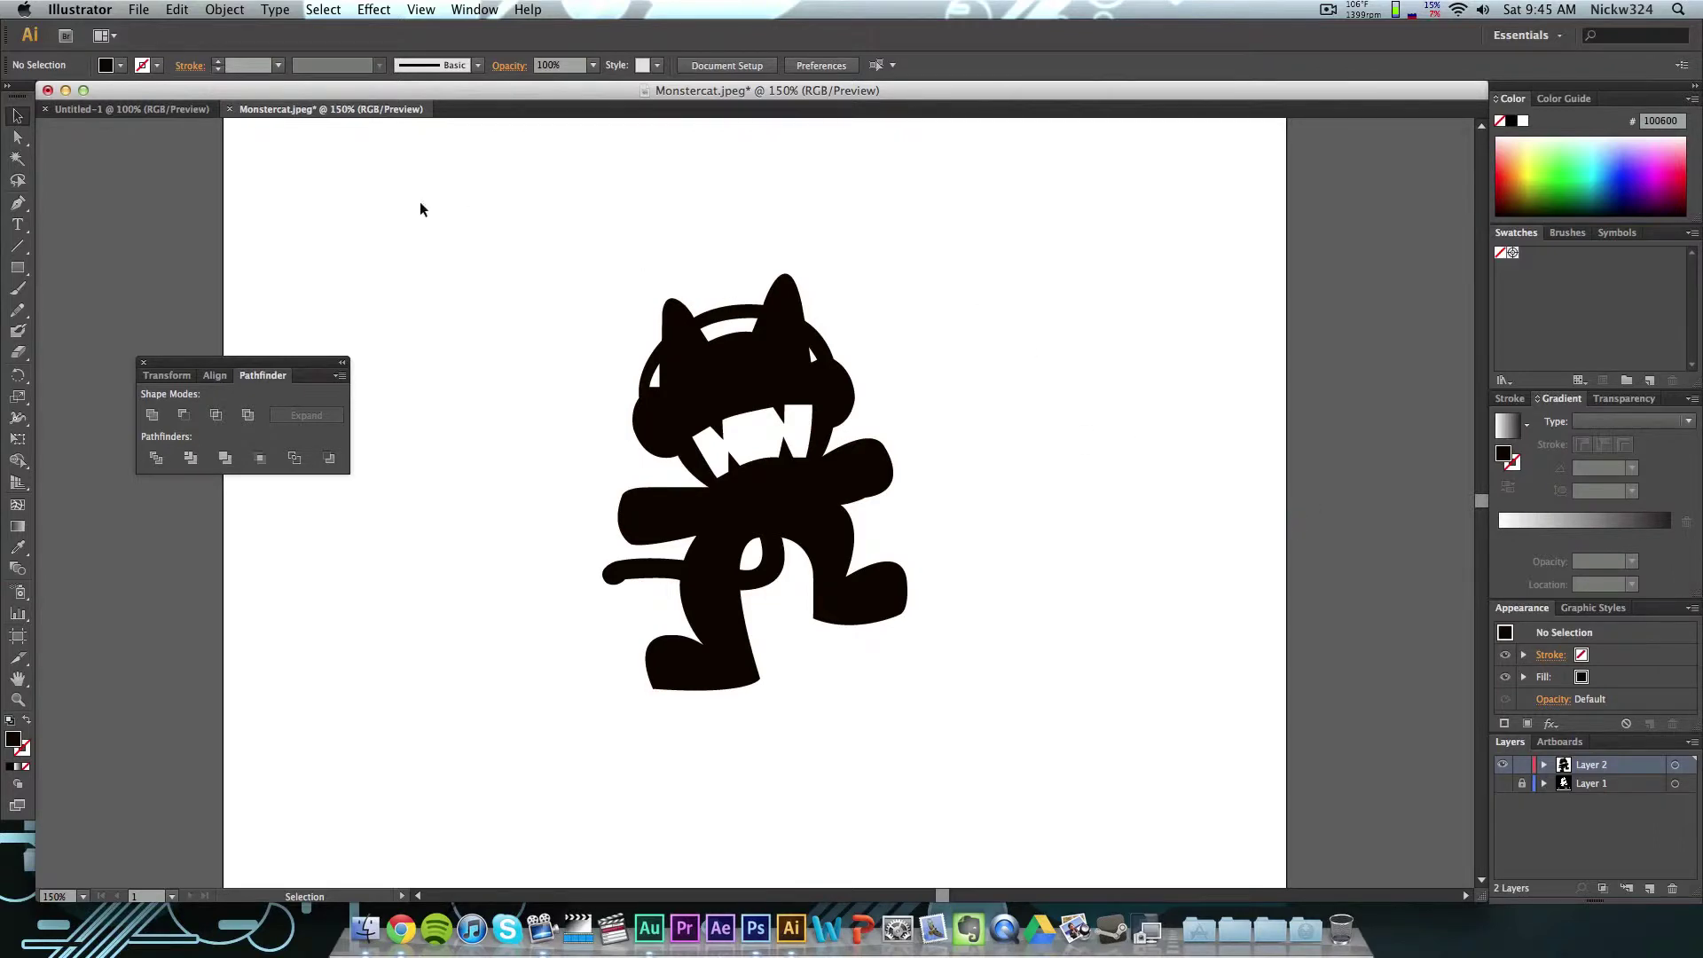
pyautogui.click(731, 396)
pyautogui.click(518, 206)
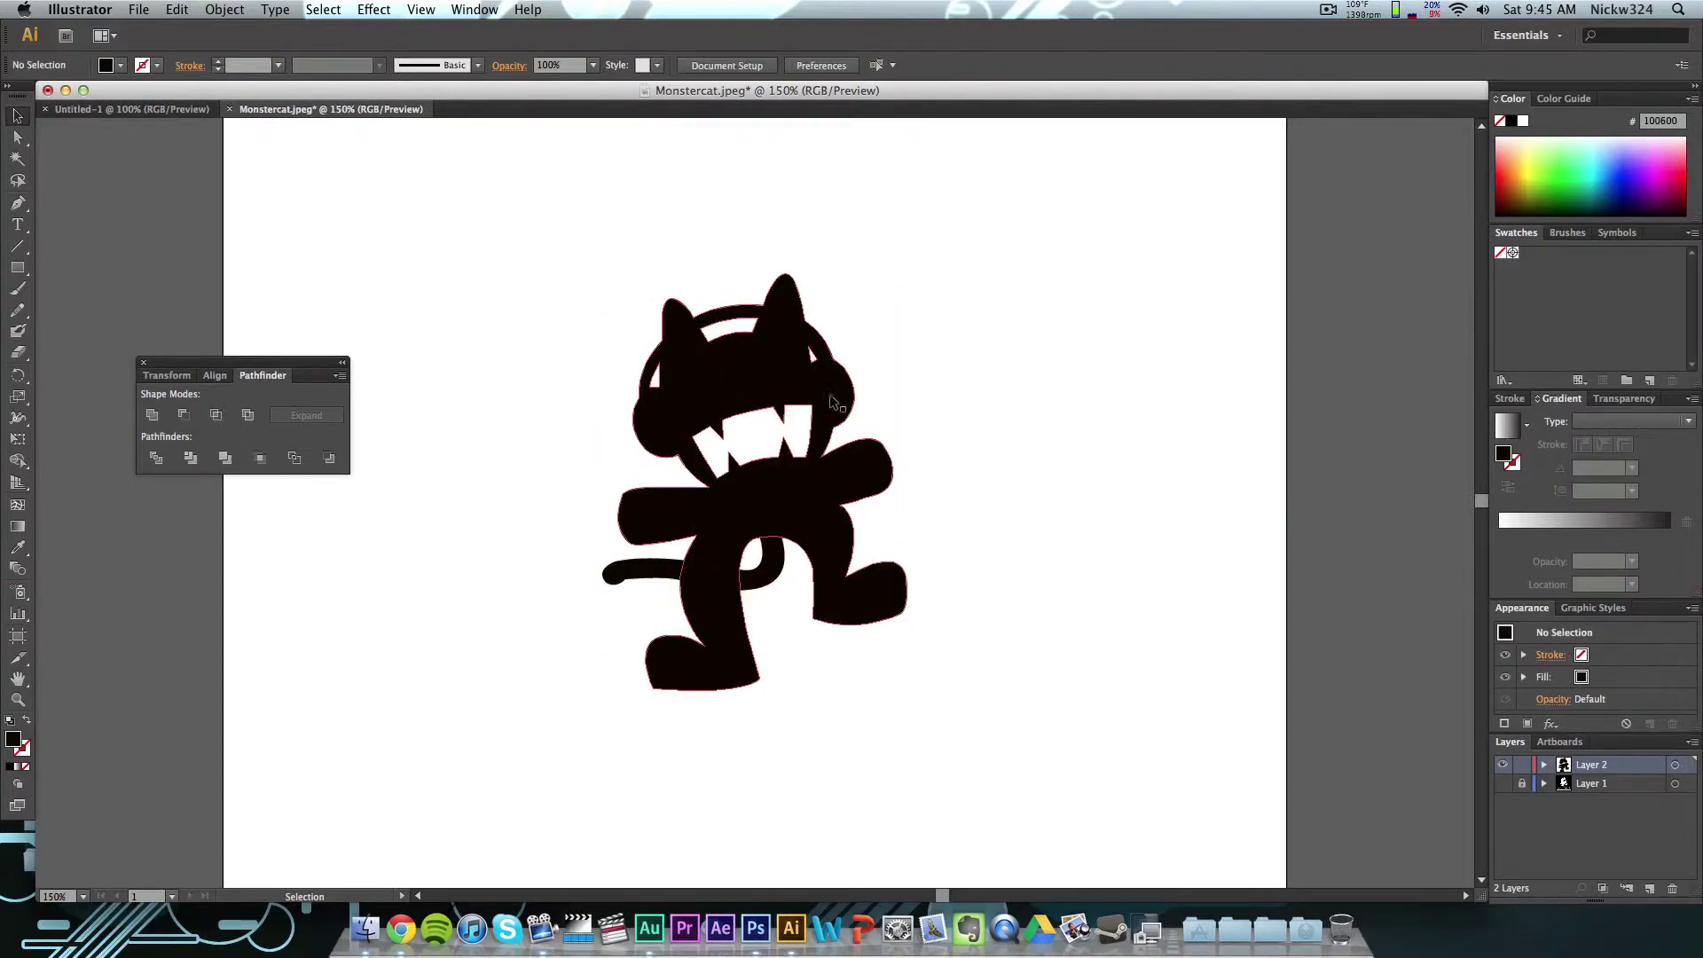
pyautogui.click(779, 369)
pyautogui.click(519, 209)
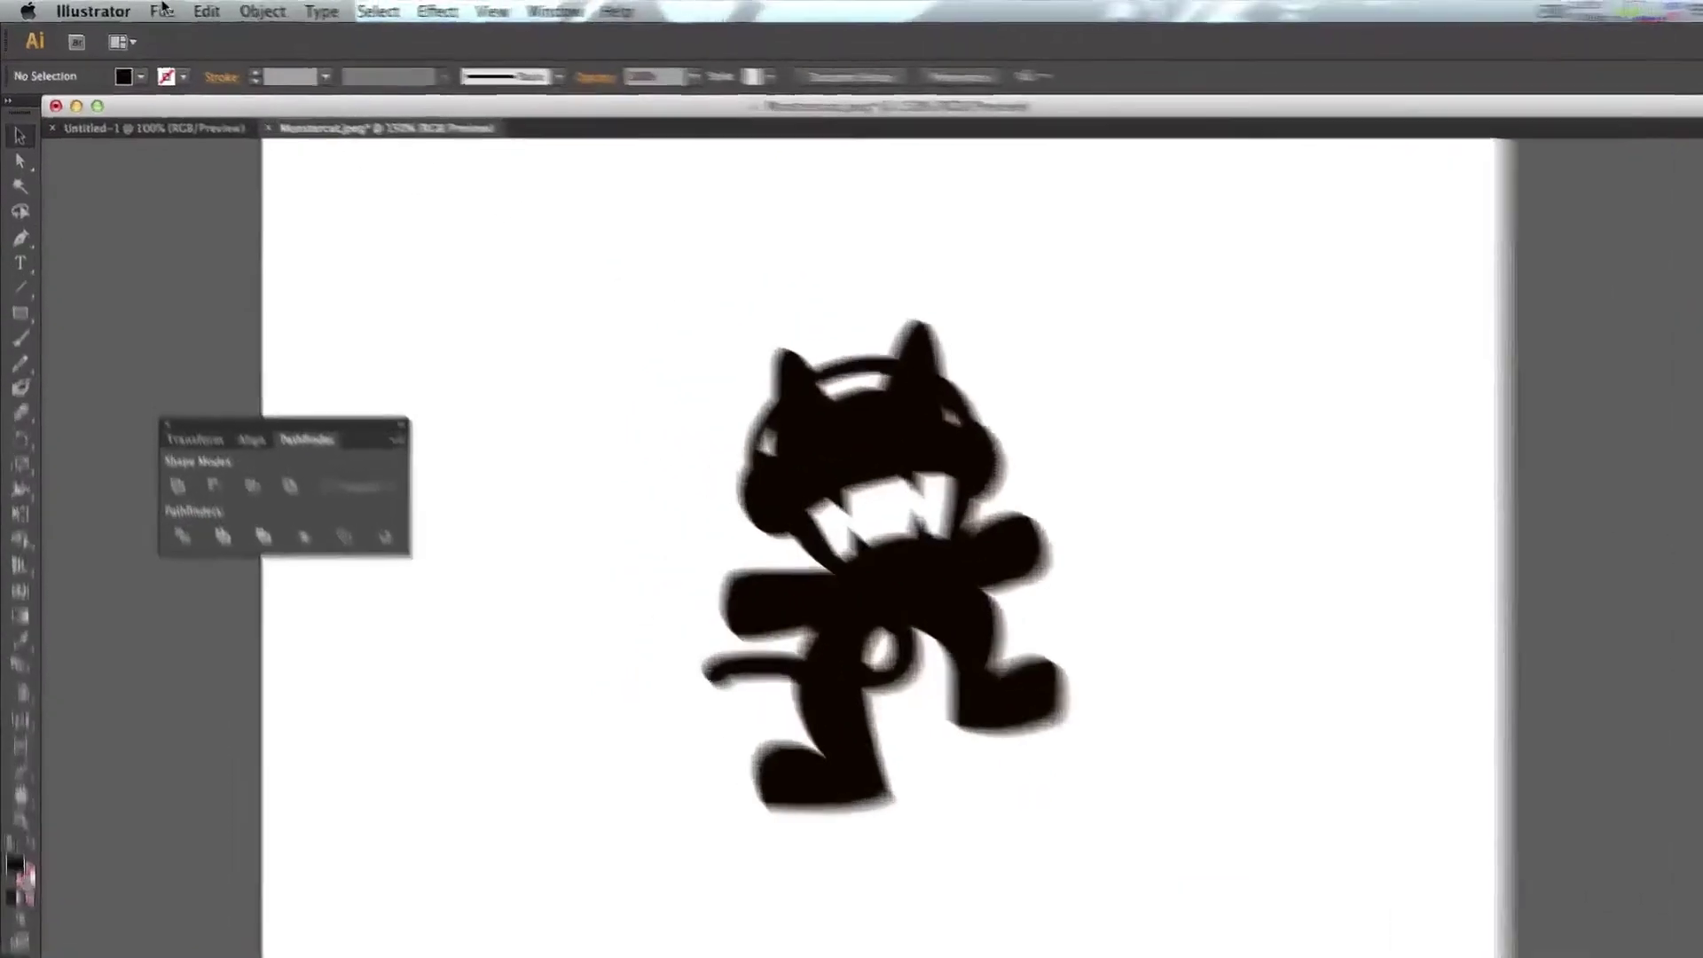
# Step: Export the cat to the Desktop as Monstercat.png at 72 ppi with a transparent background
pyautogui.click(139, 10)
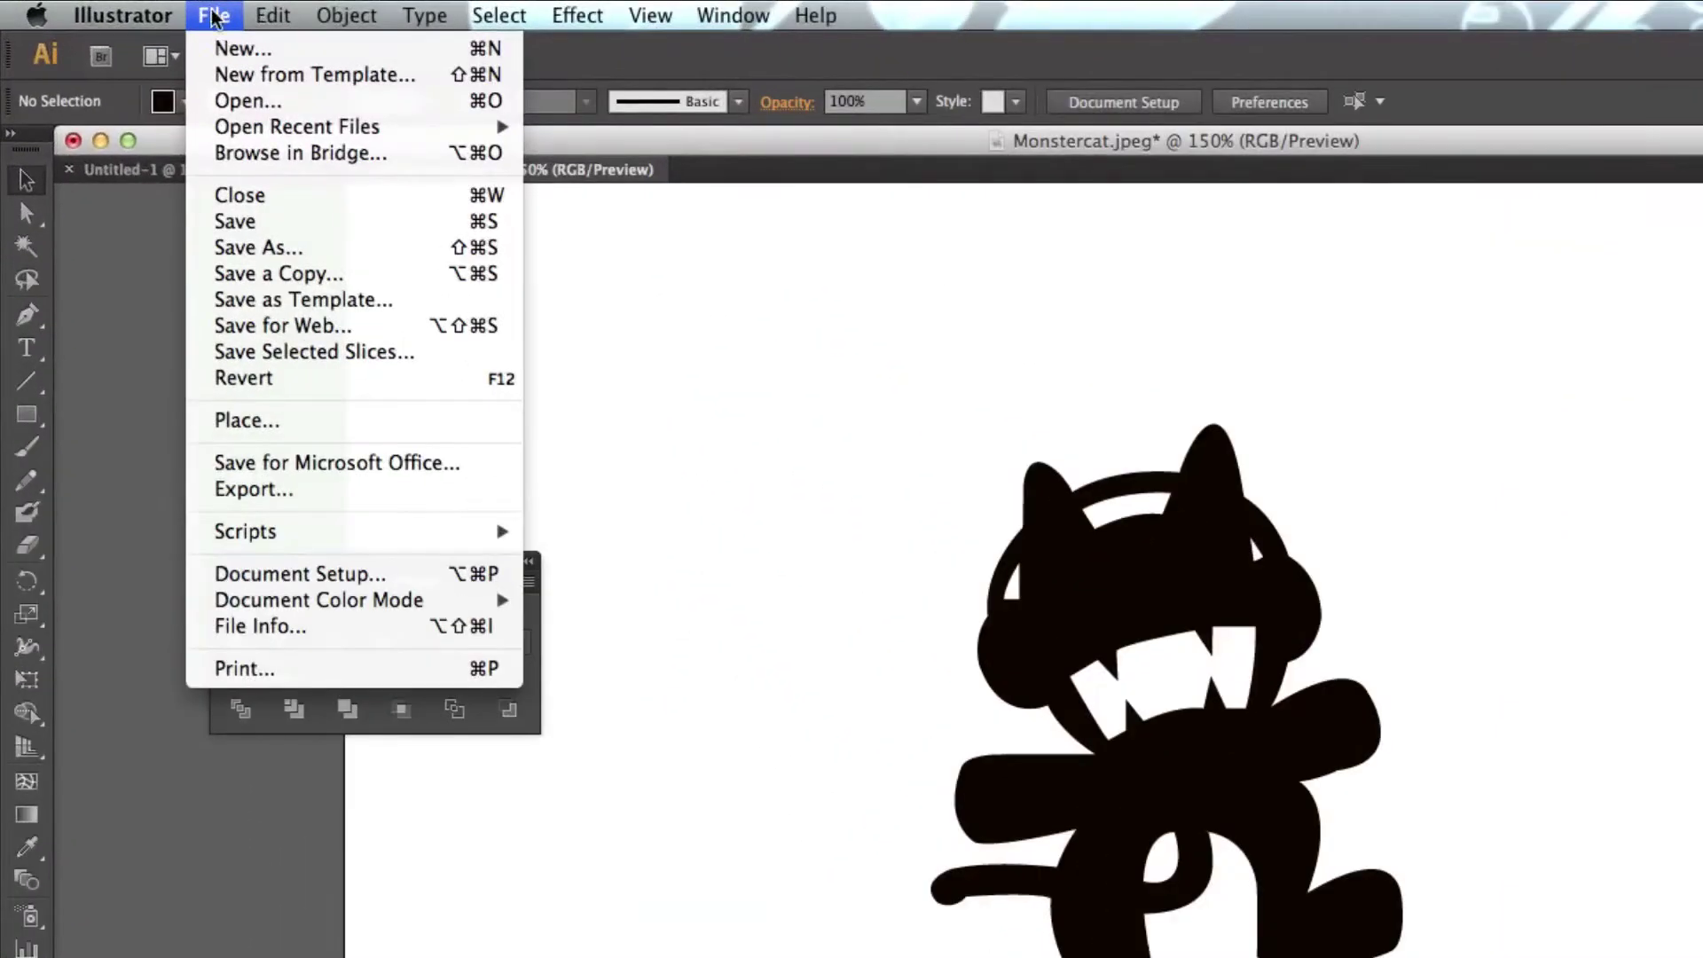
pyautogui.click(263, 492)
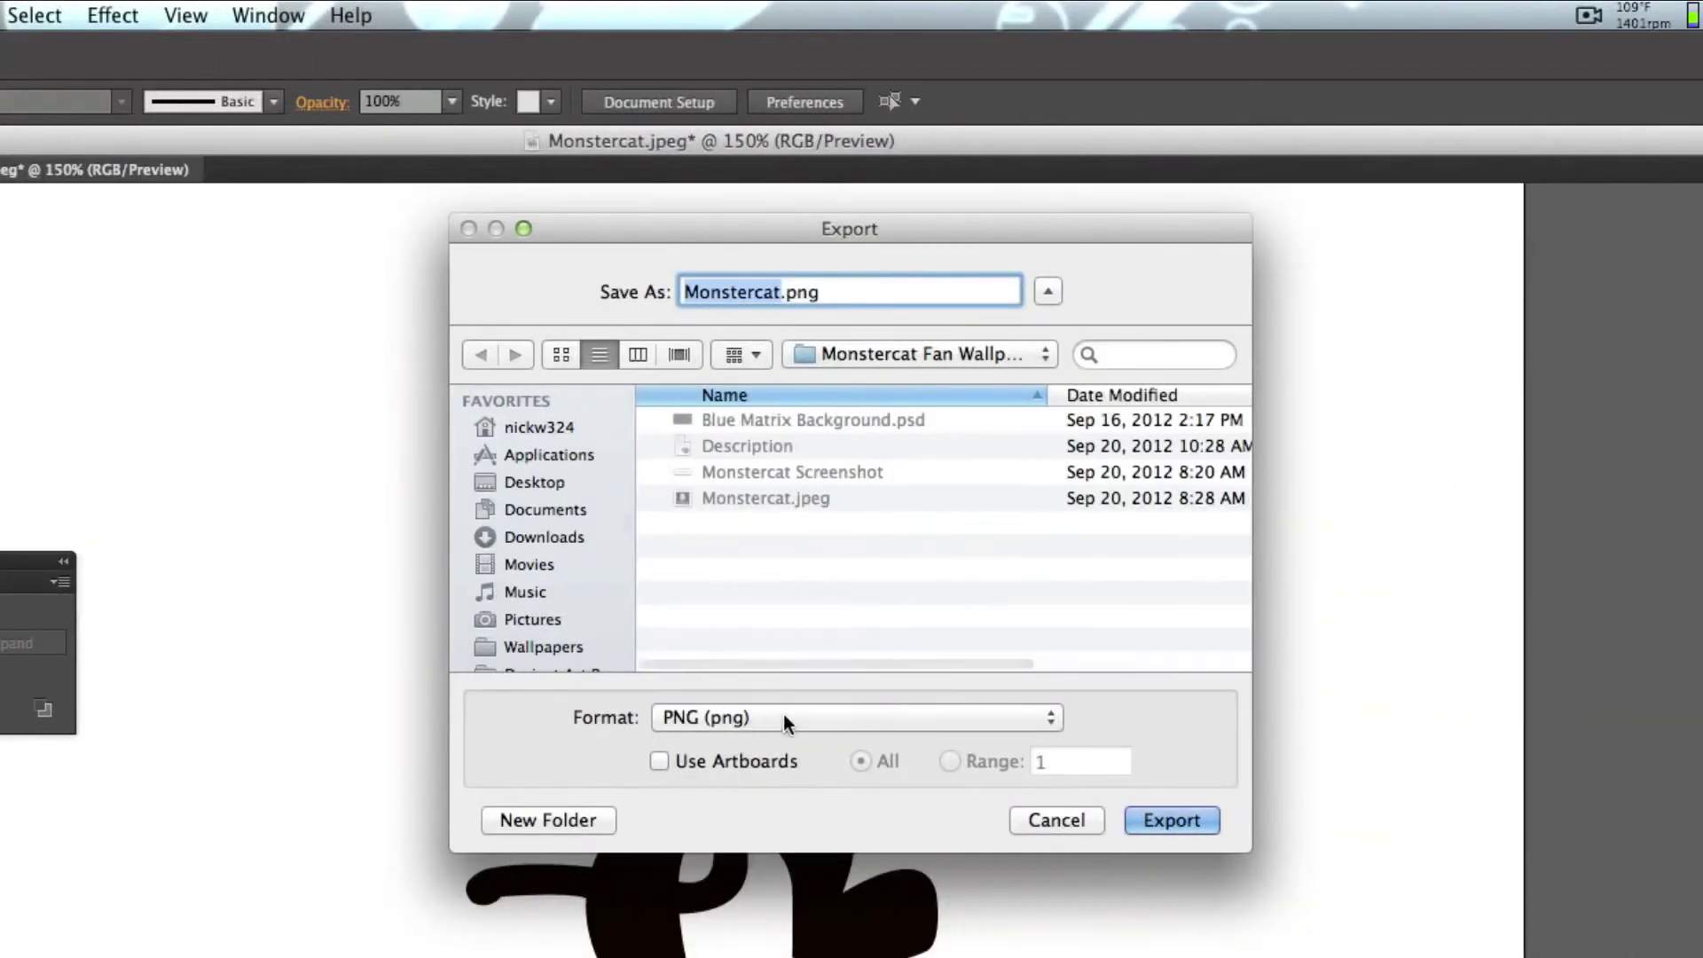
pyautogui.click(535, 484)
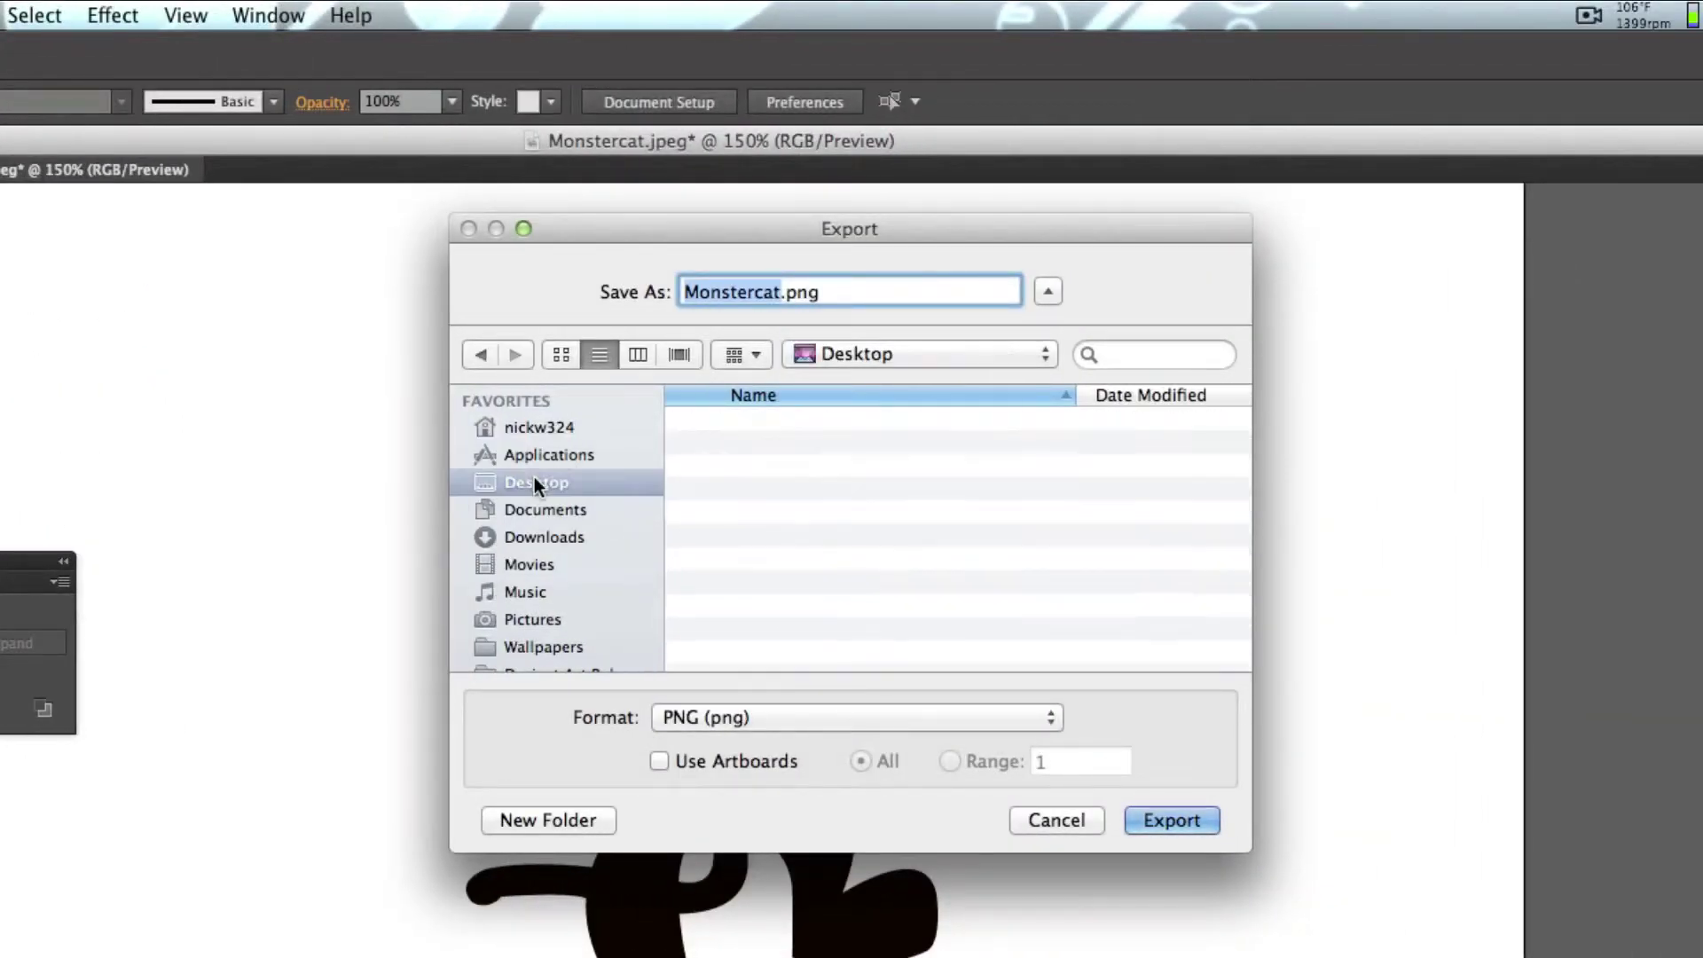
pyautogui.click(1154, 821)
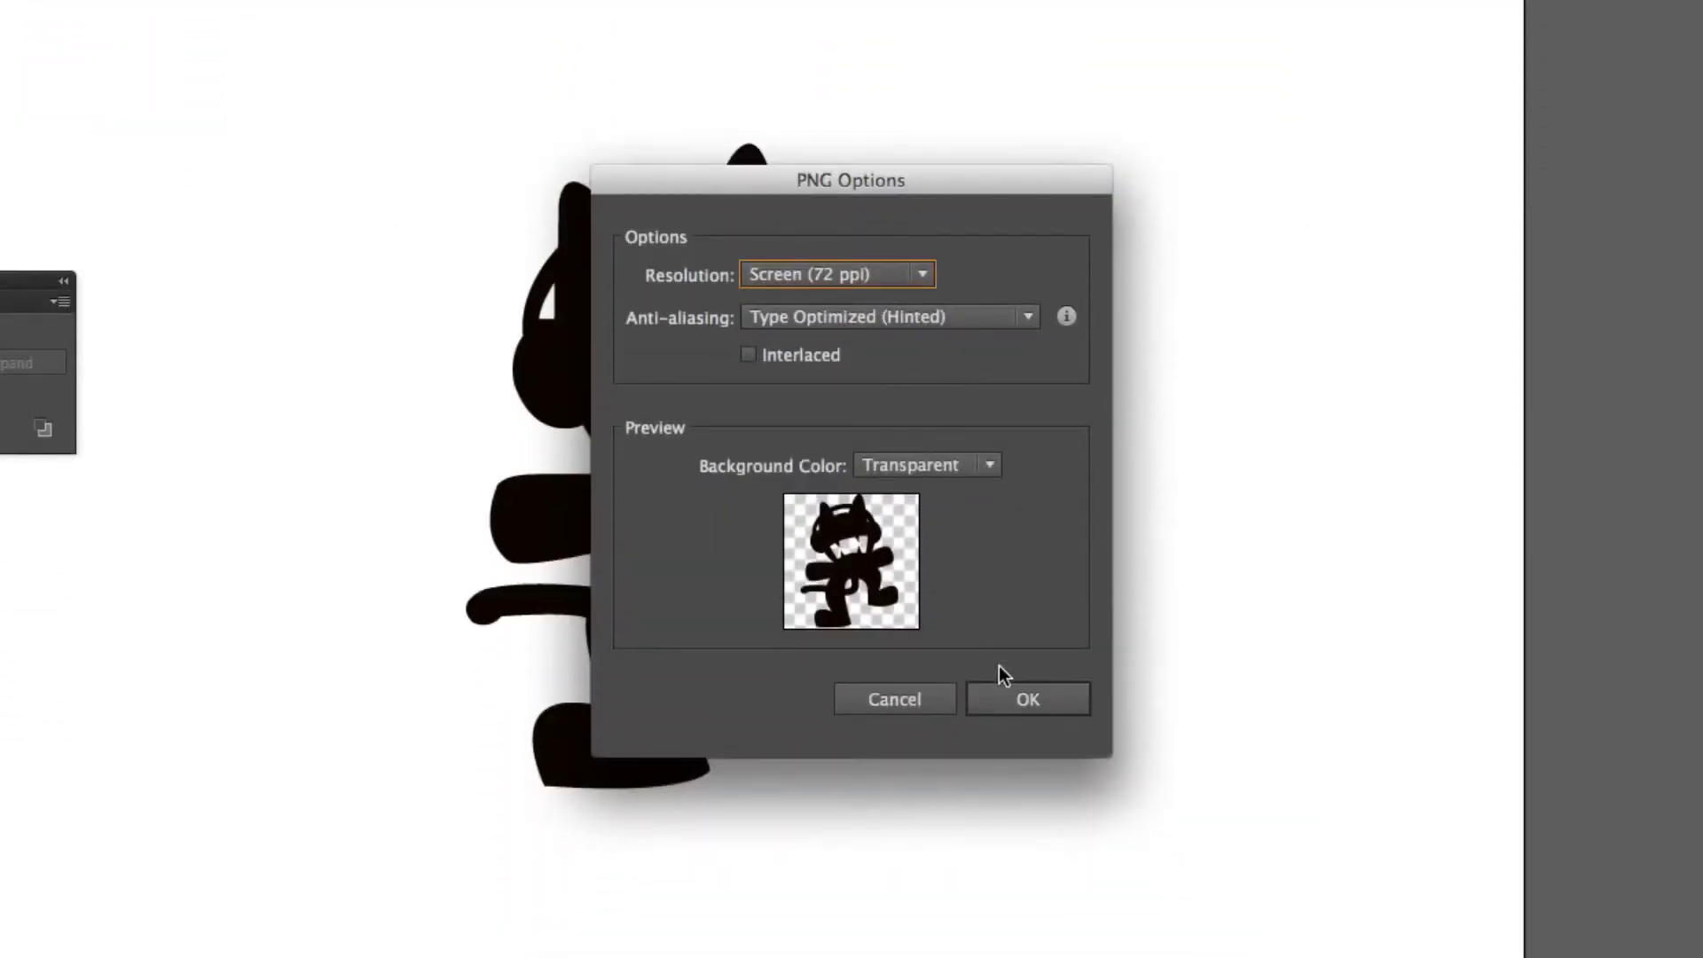
pyautogui.click(1027, 700)
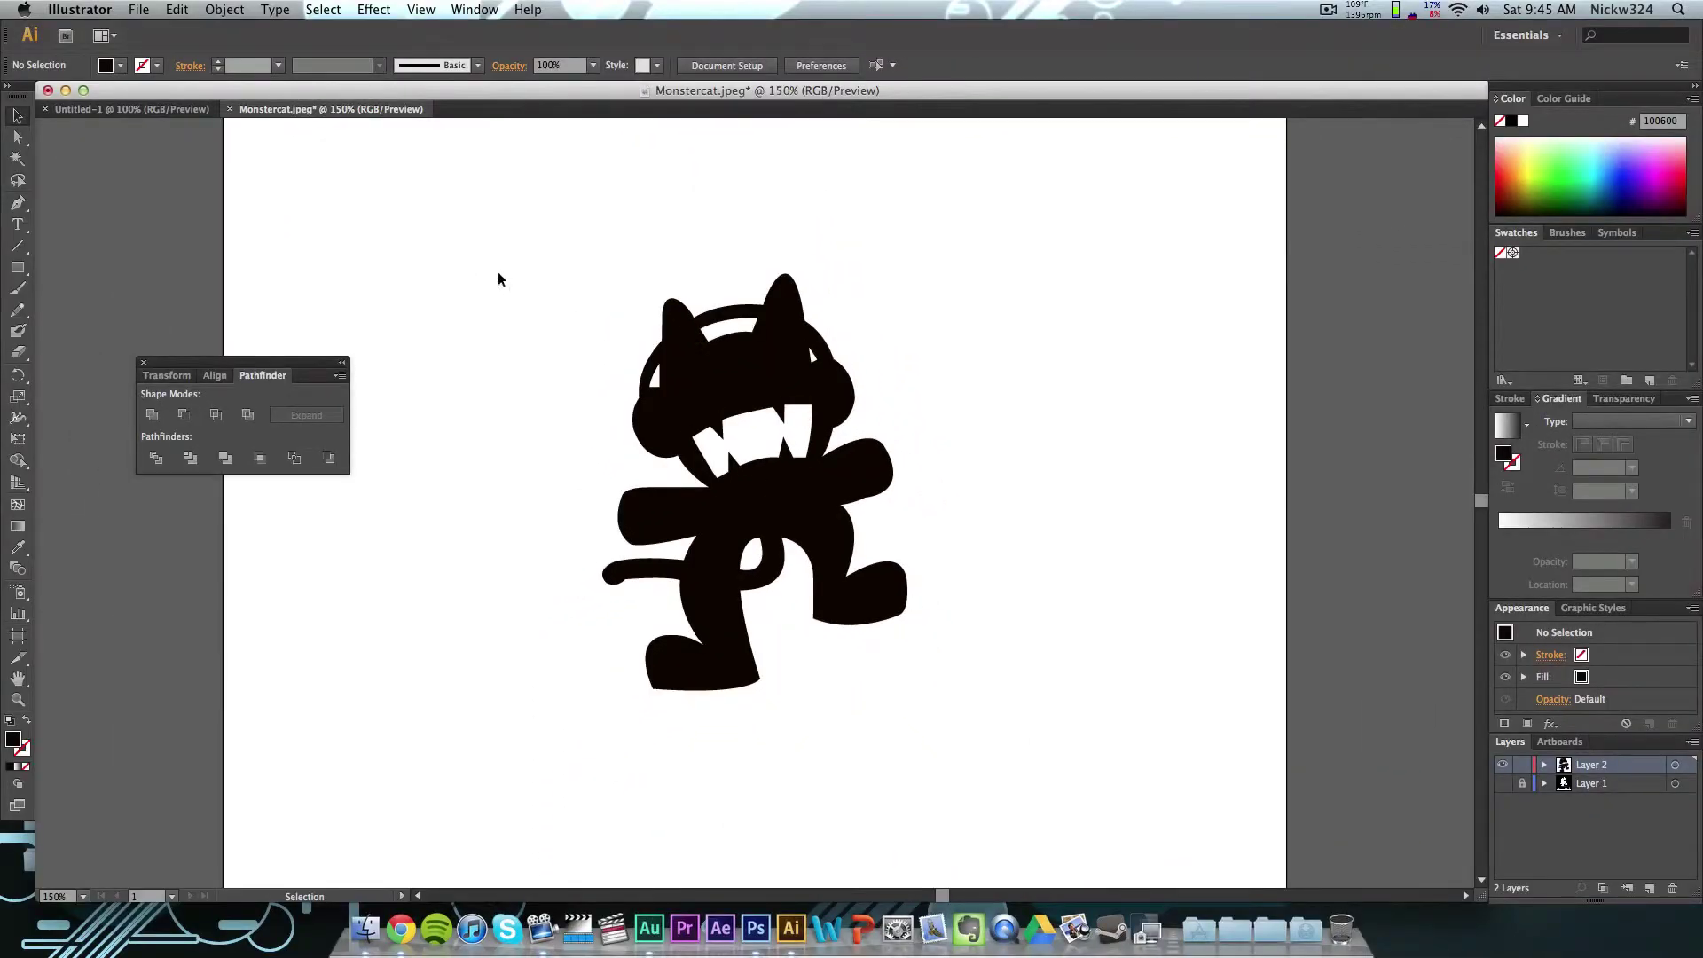
# Step: Close both open documents, discarding the changes to Monstercat.jpeg, and hide Illustrator
pyautogui.click(46, 109)
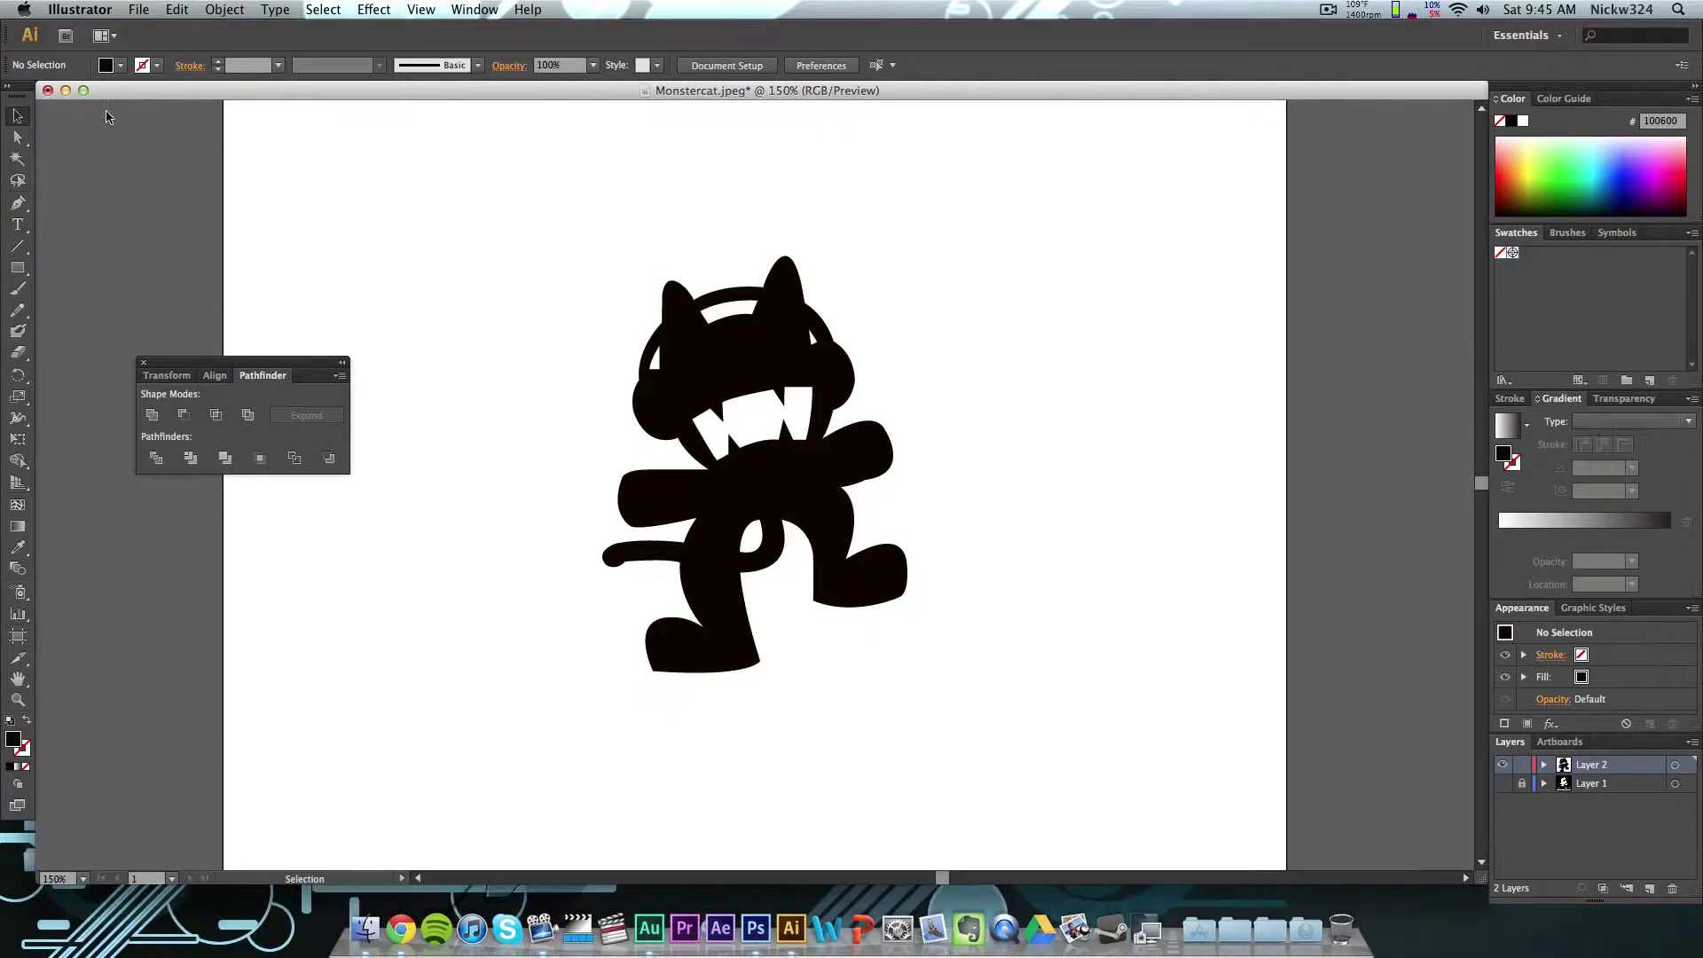
pyautogui.click(47, 91)
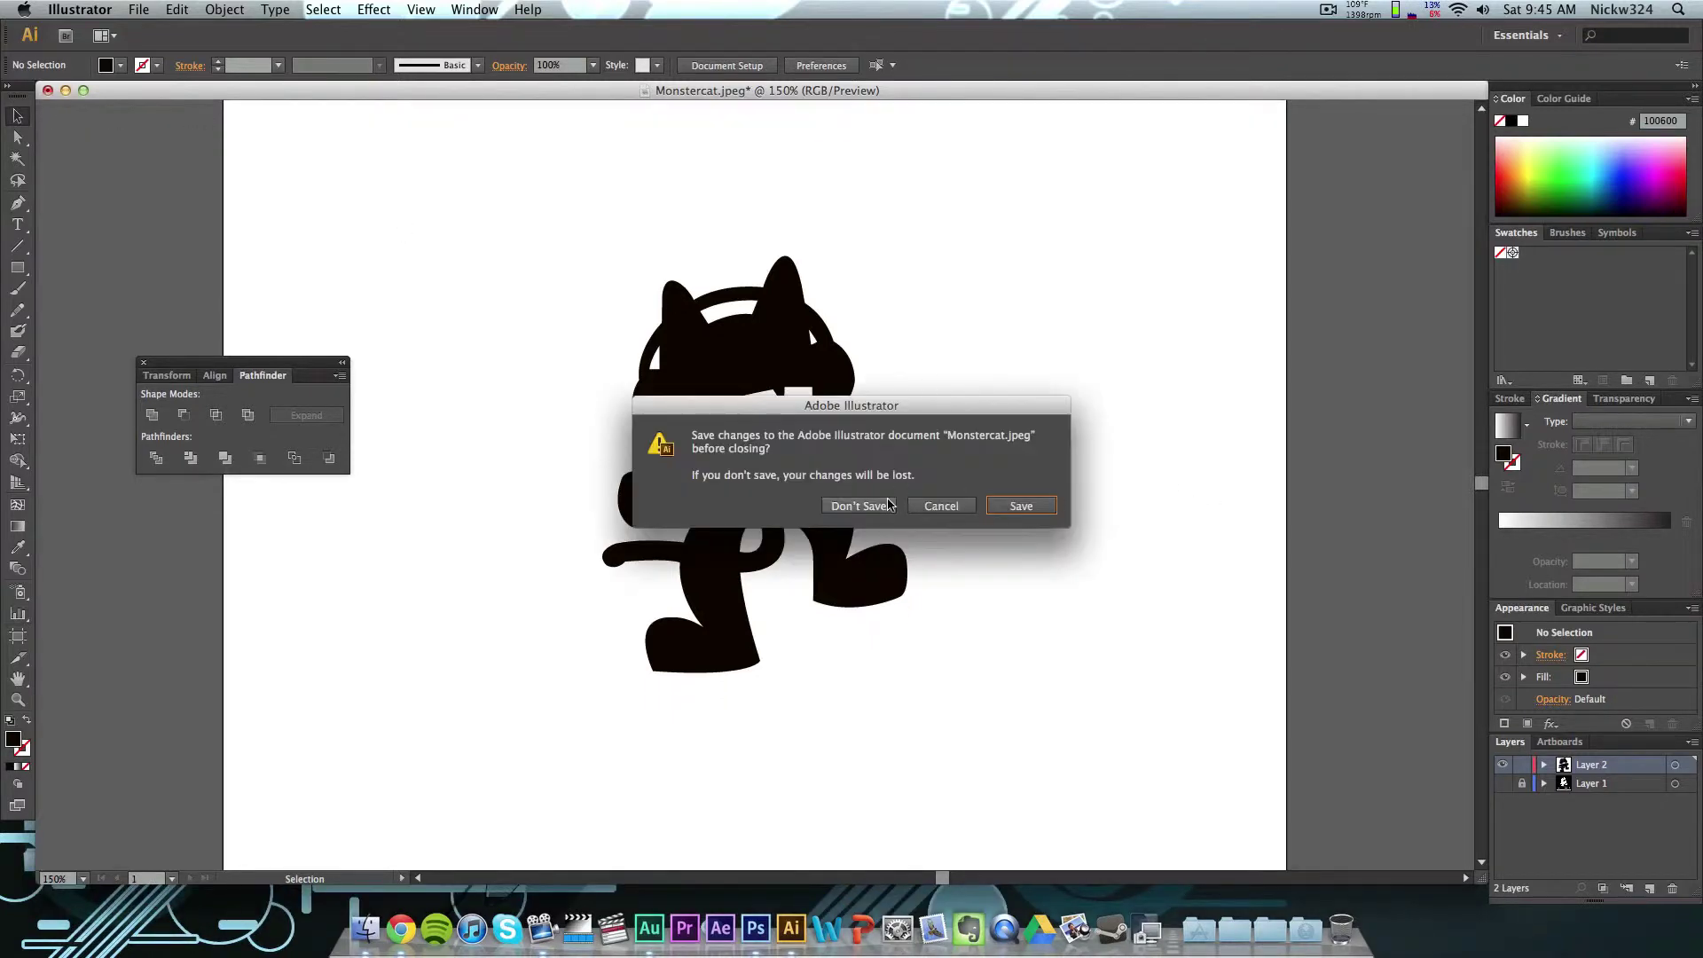
pyautogui.click(860, 507)
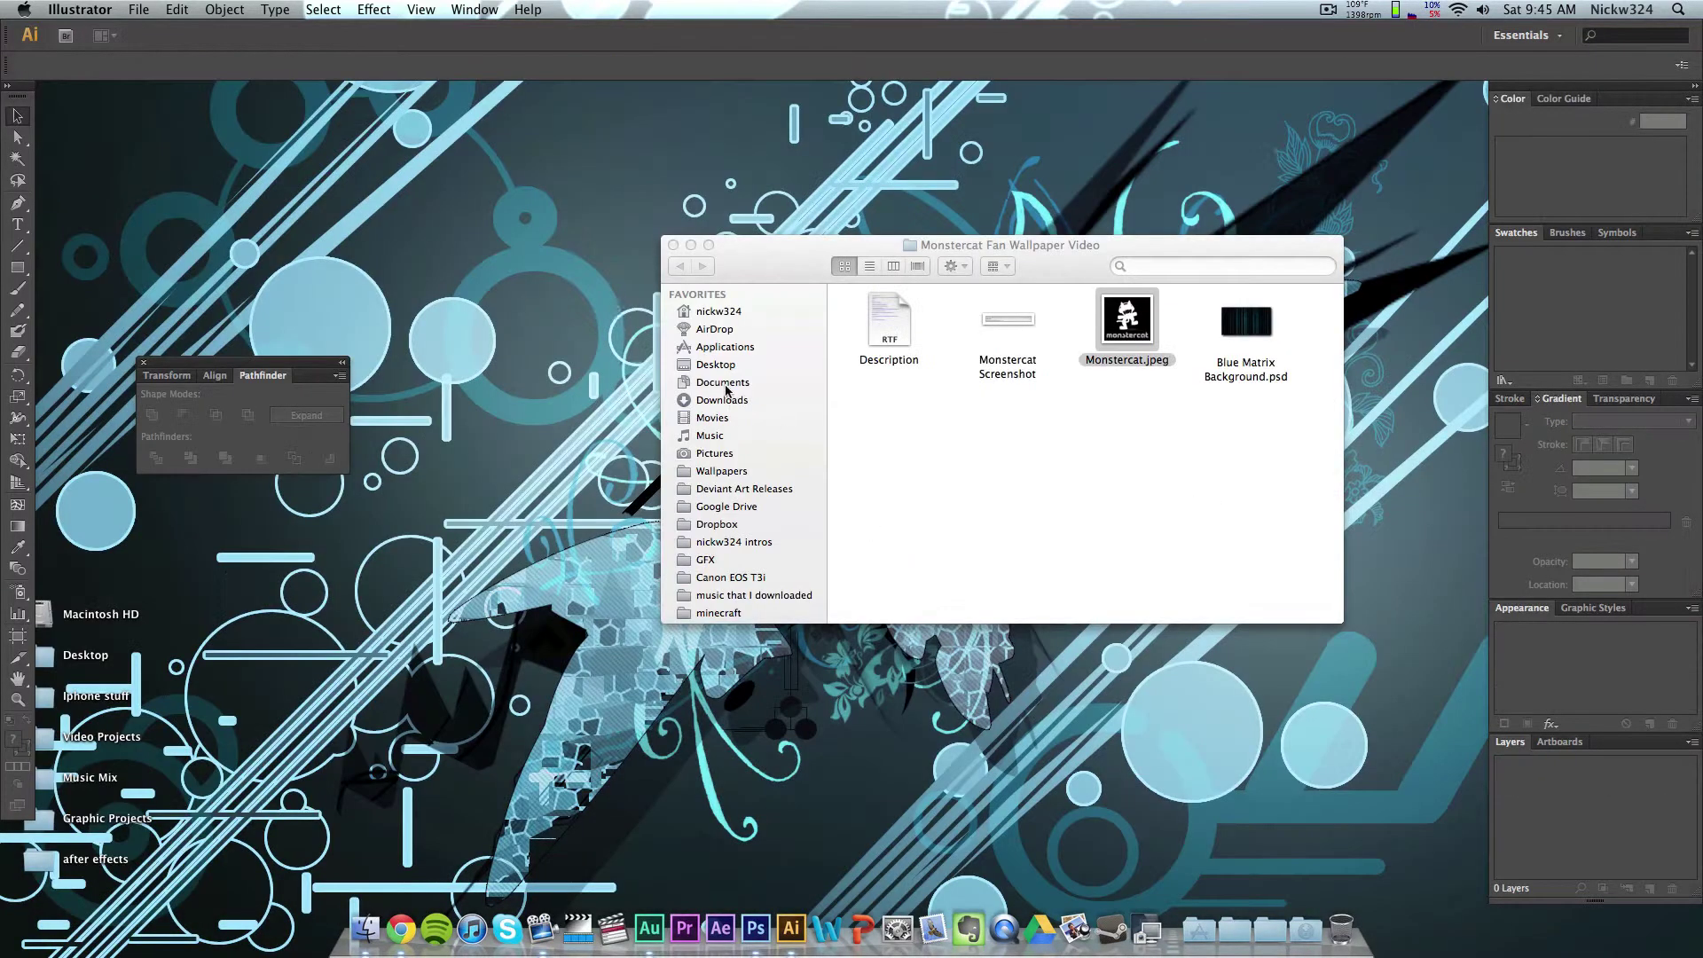
pyautogui.click(110, 9)
pyautogui.press('super+h')
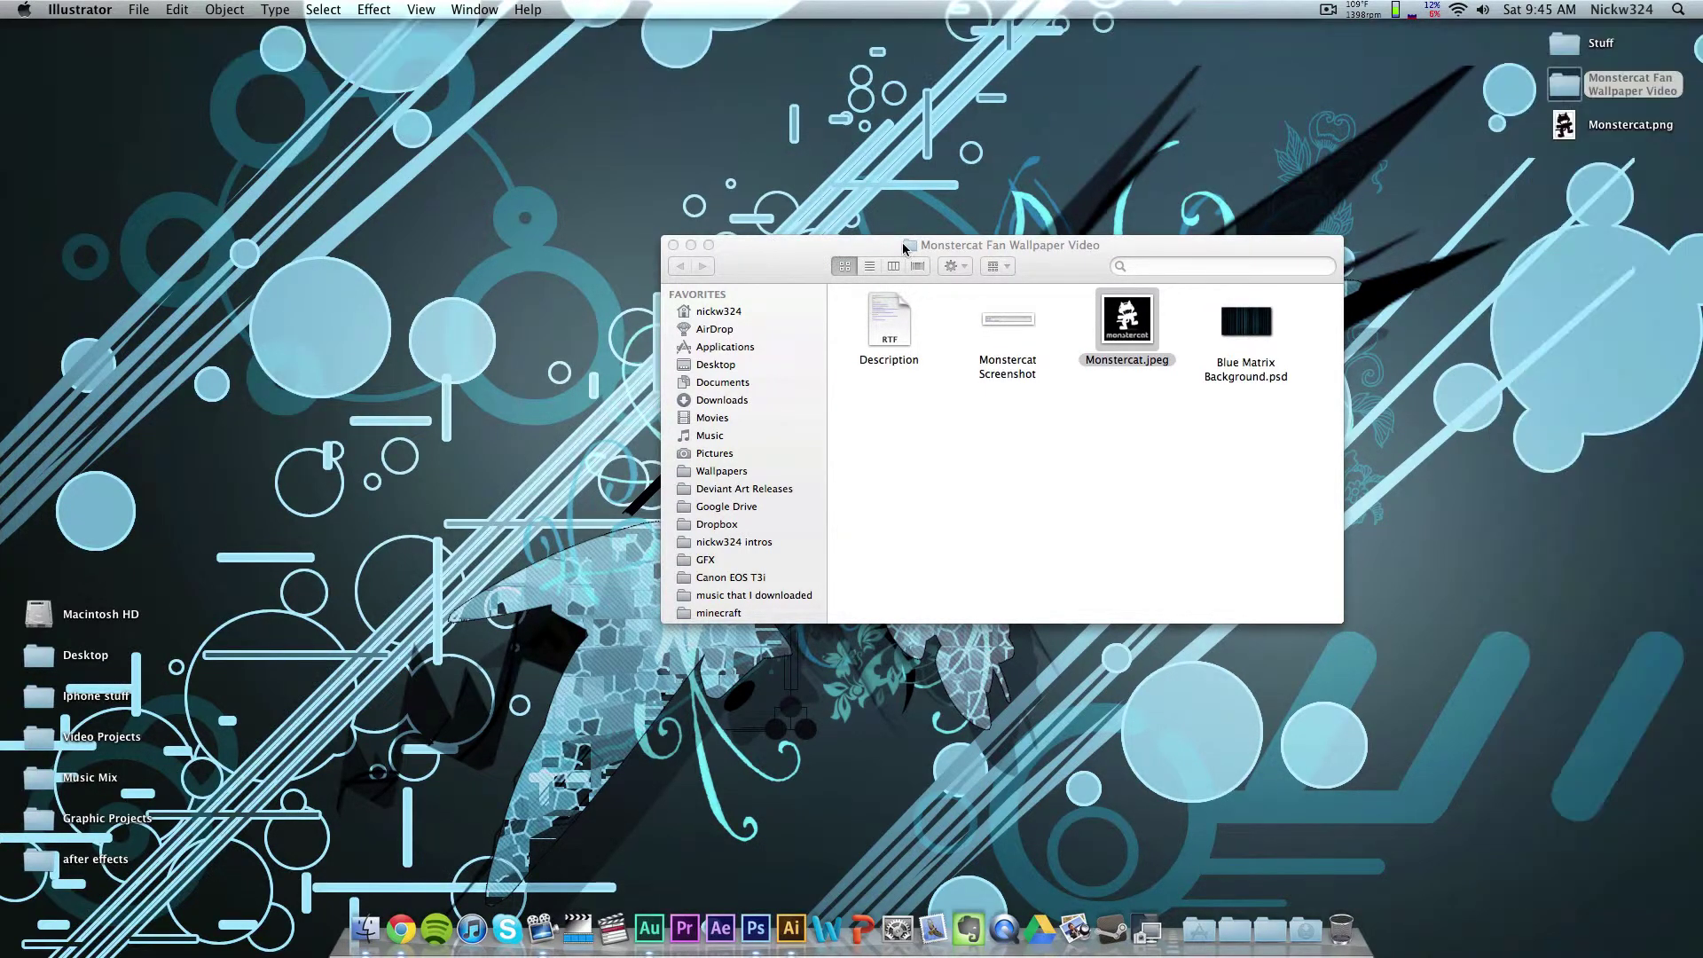
# Step: Preview the exported Monstercat.png on the desktop and close the preview and the open folder window
pyautogui.click(1545, 135)
pyautogui.press('space')
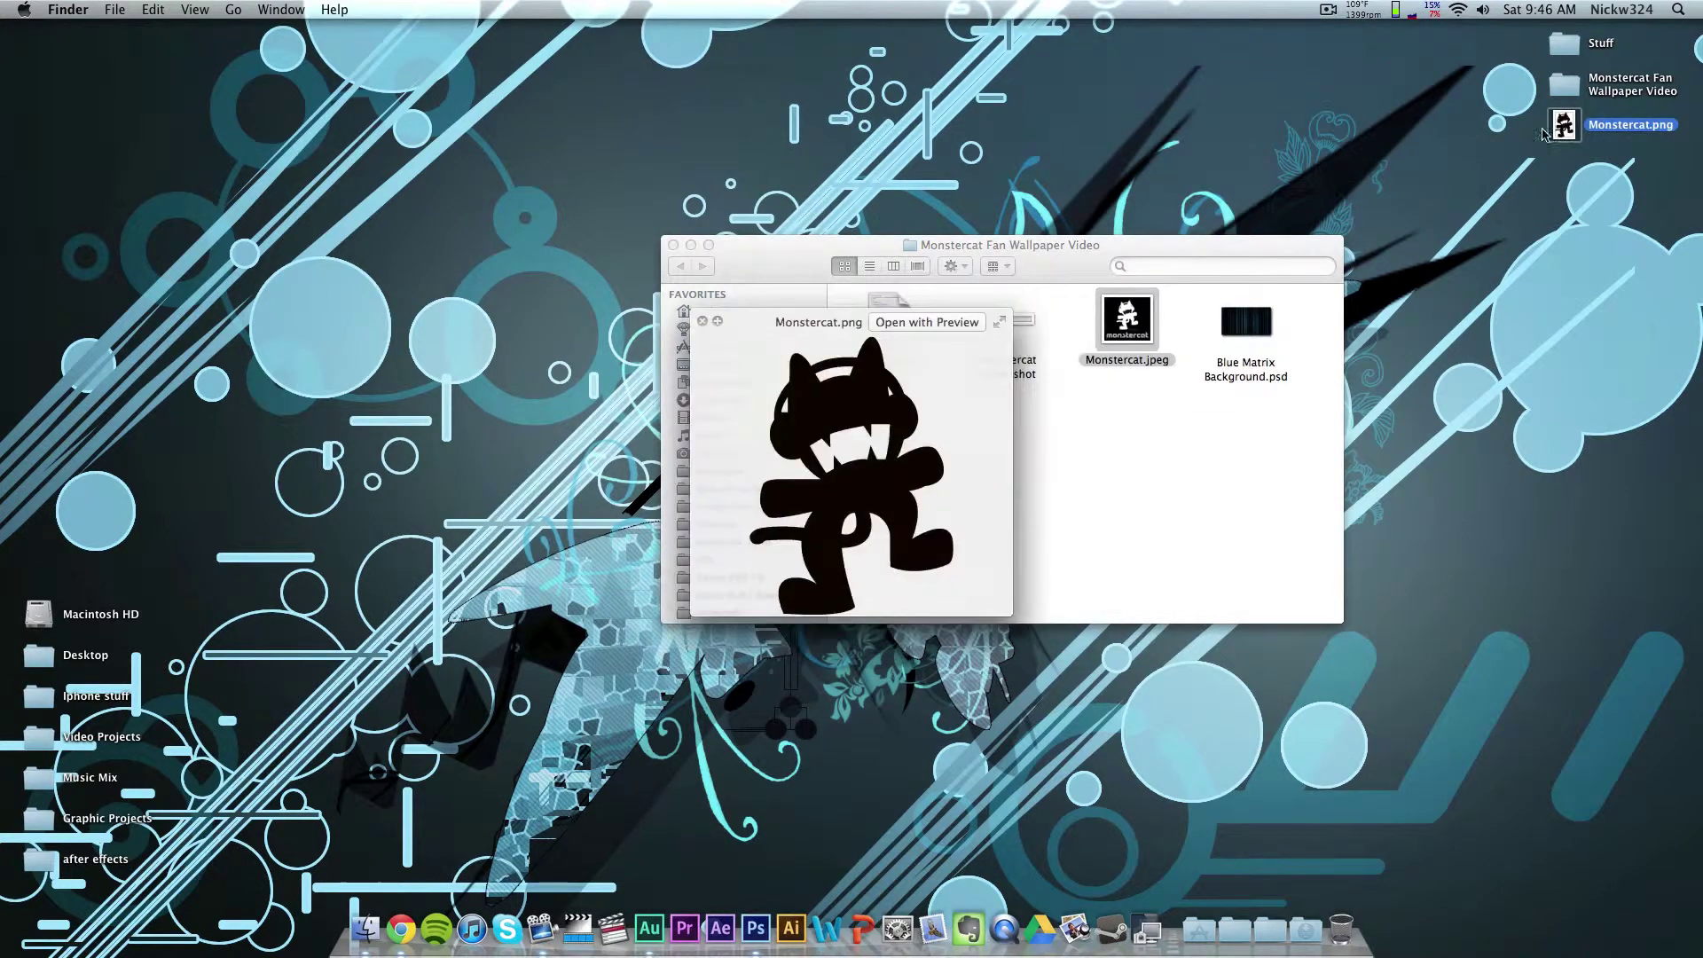
pyautogui.press('space')
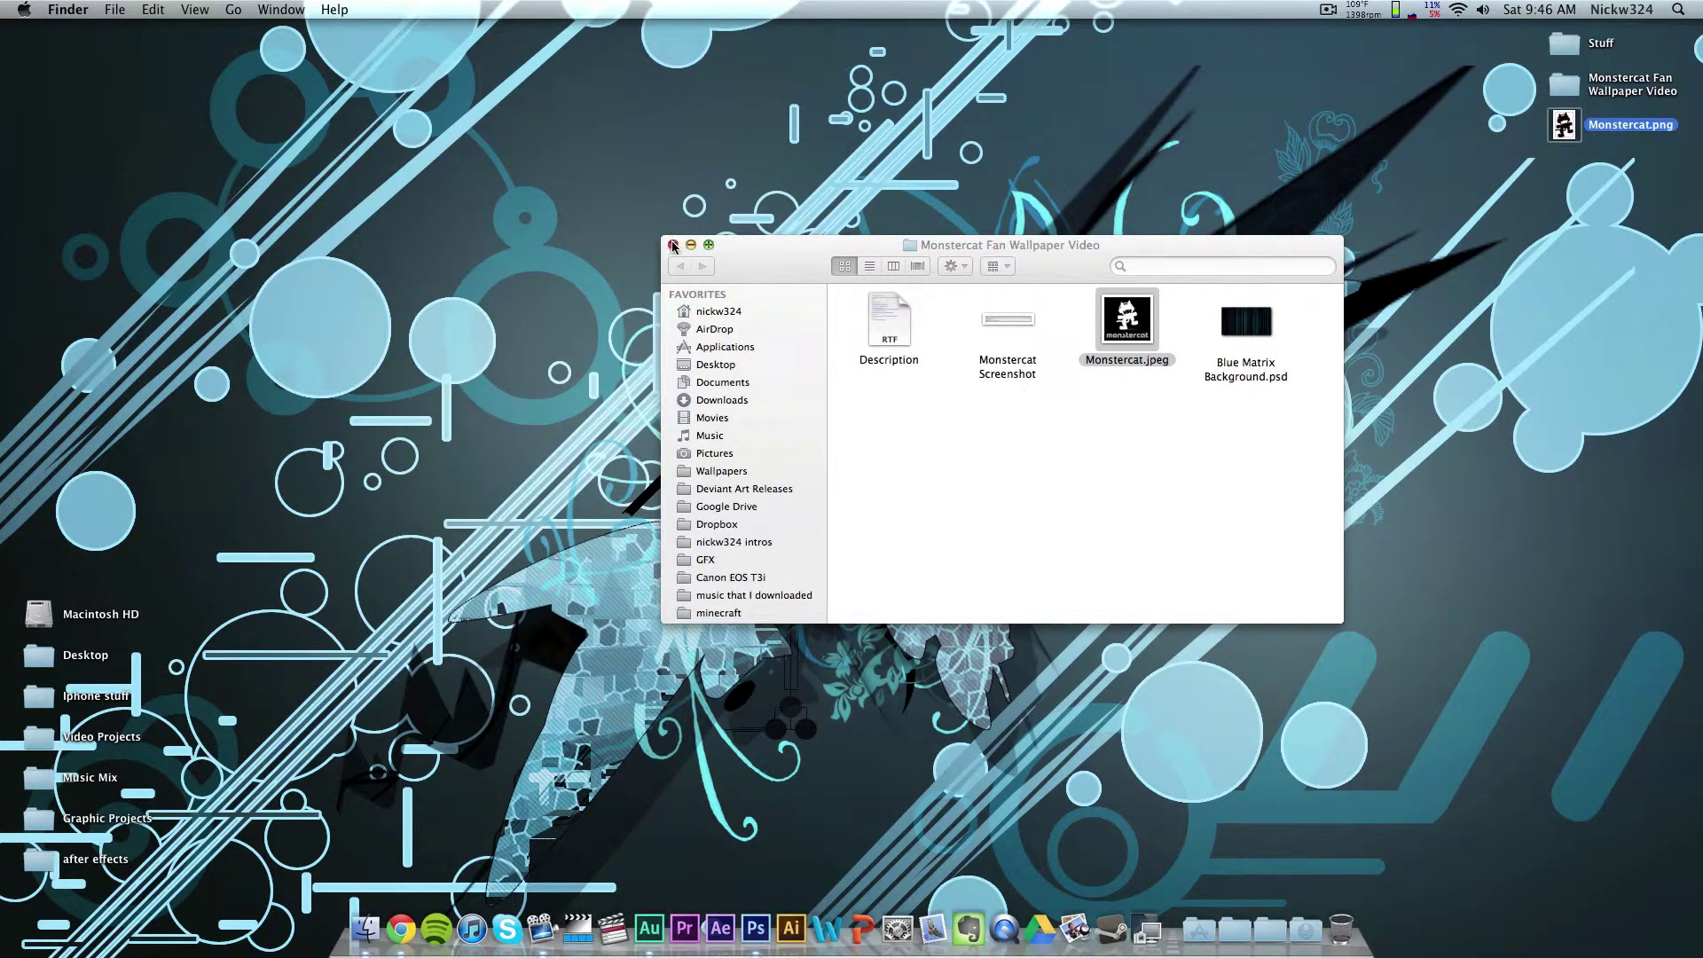
pyautogui.press('super+w')
# Step: Switch to Photoshop and minimise its empty window to expose the desktop
pyautogui.click(759, 952)
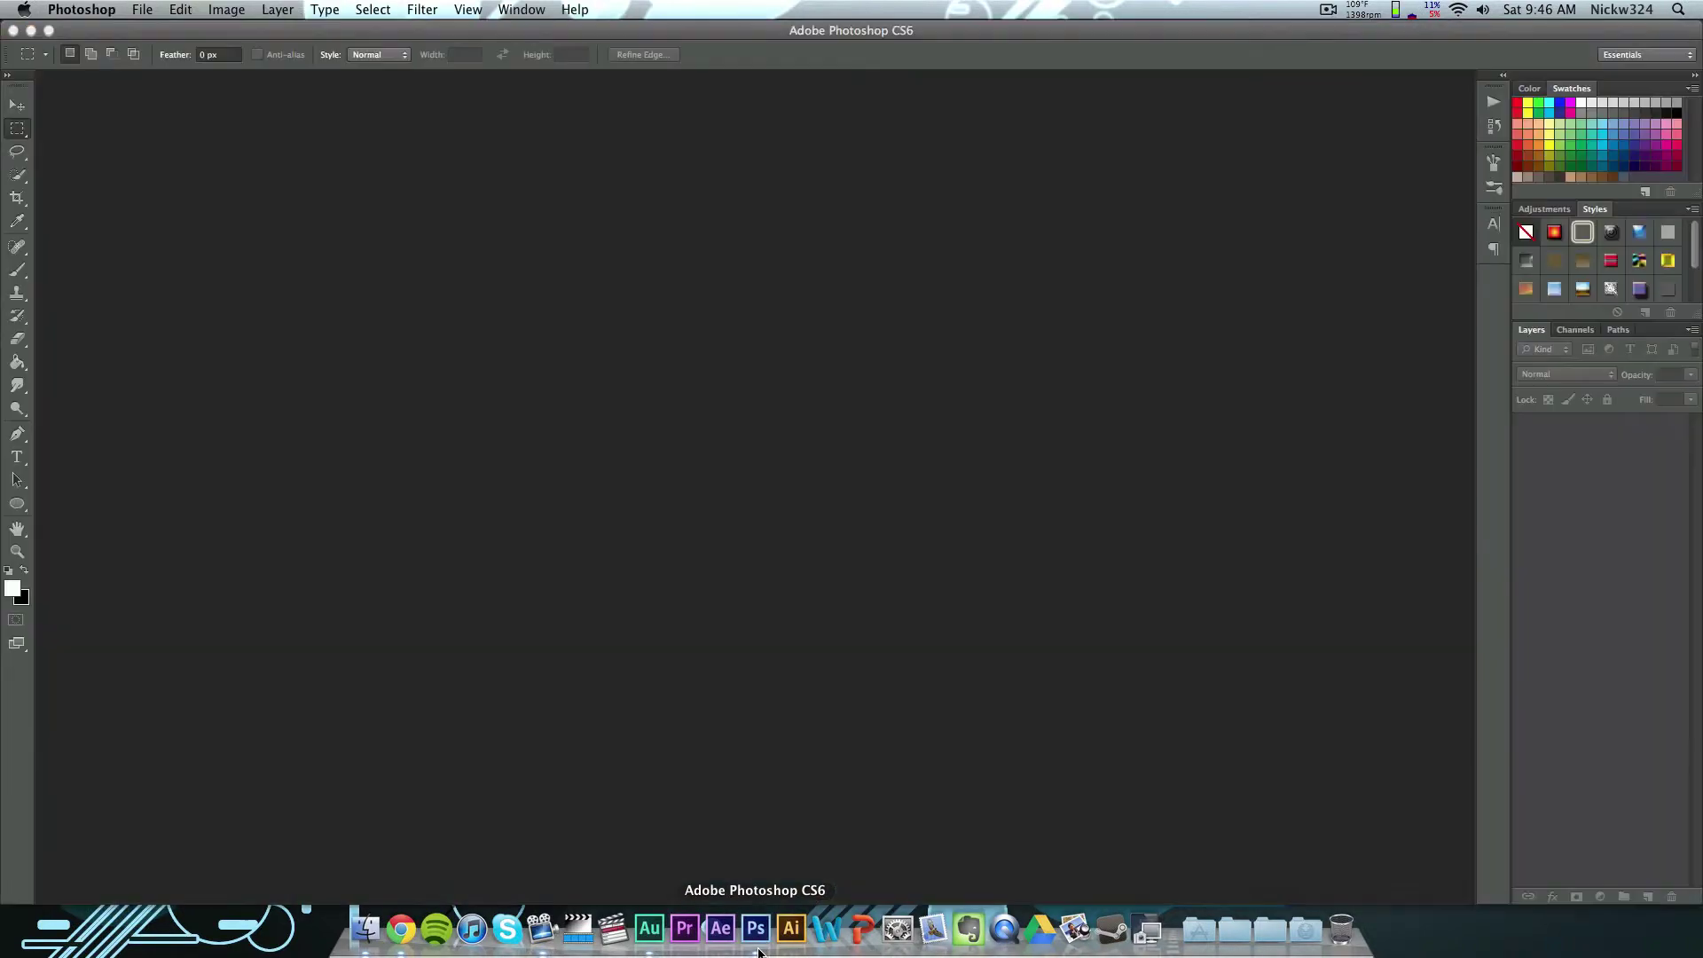
pyautogui.click(29, 31)
pyautogui.press('super+m')
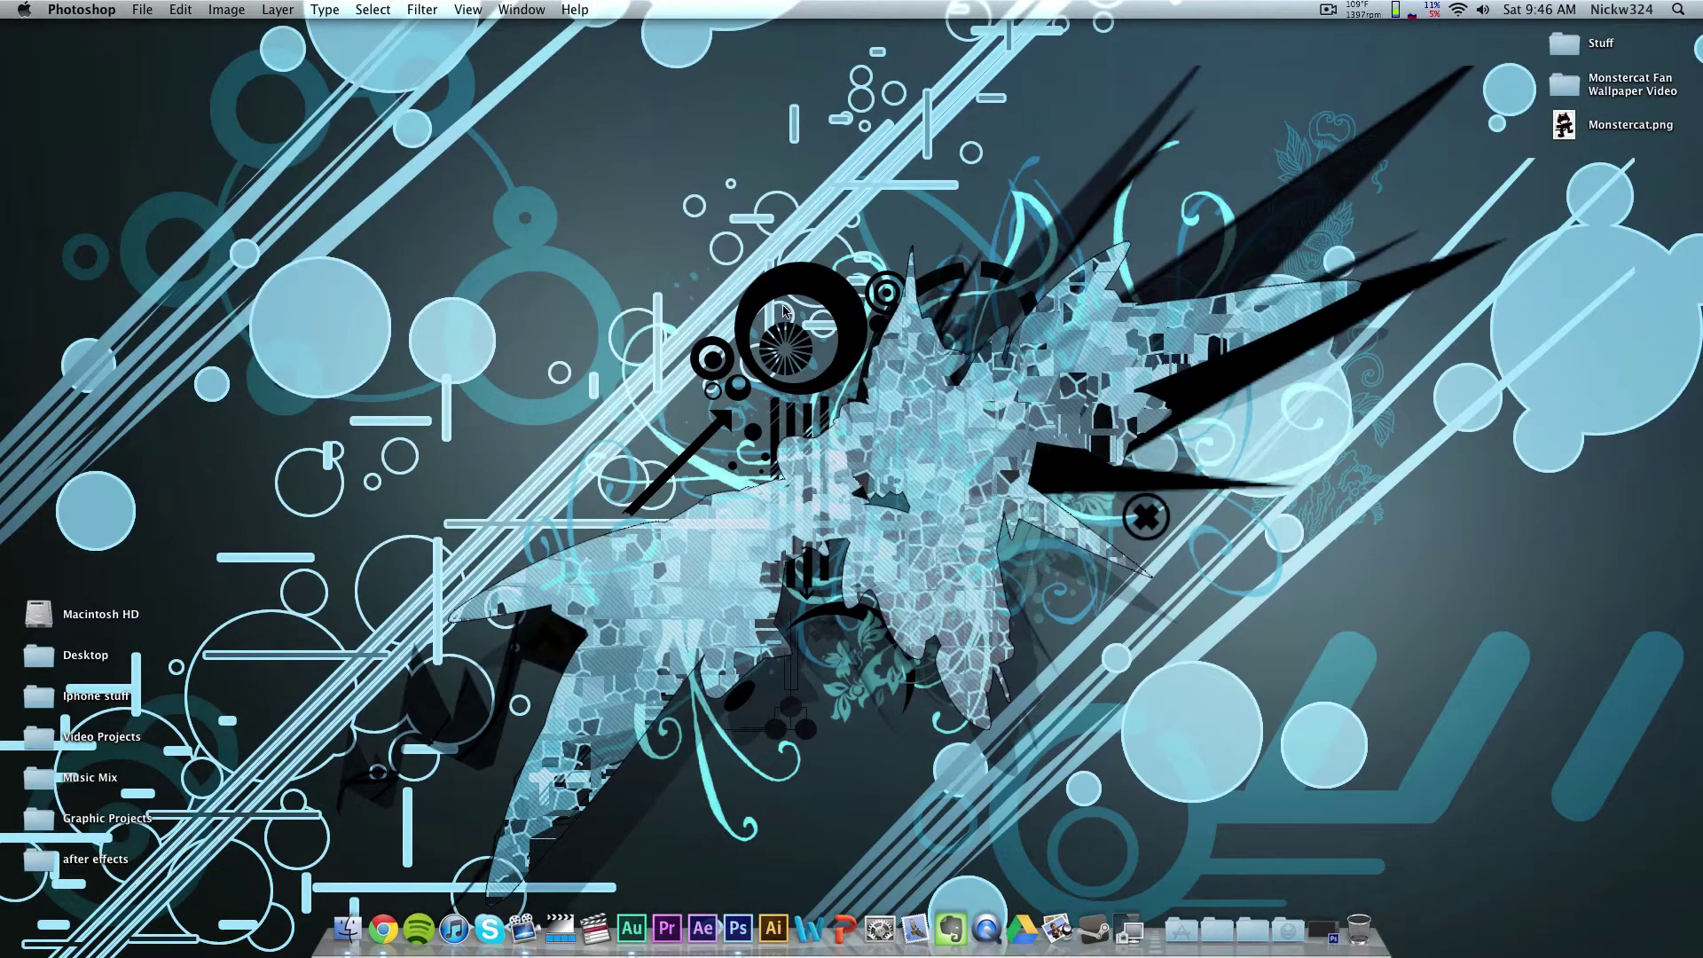
pyautogui.hotkey('ctrl', 'Up')
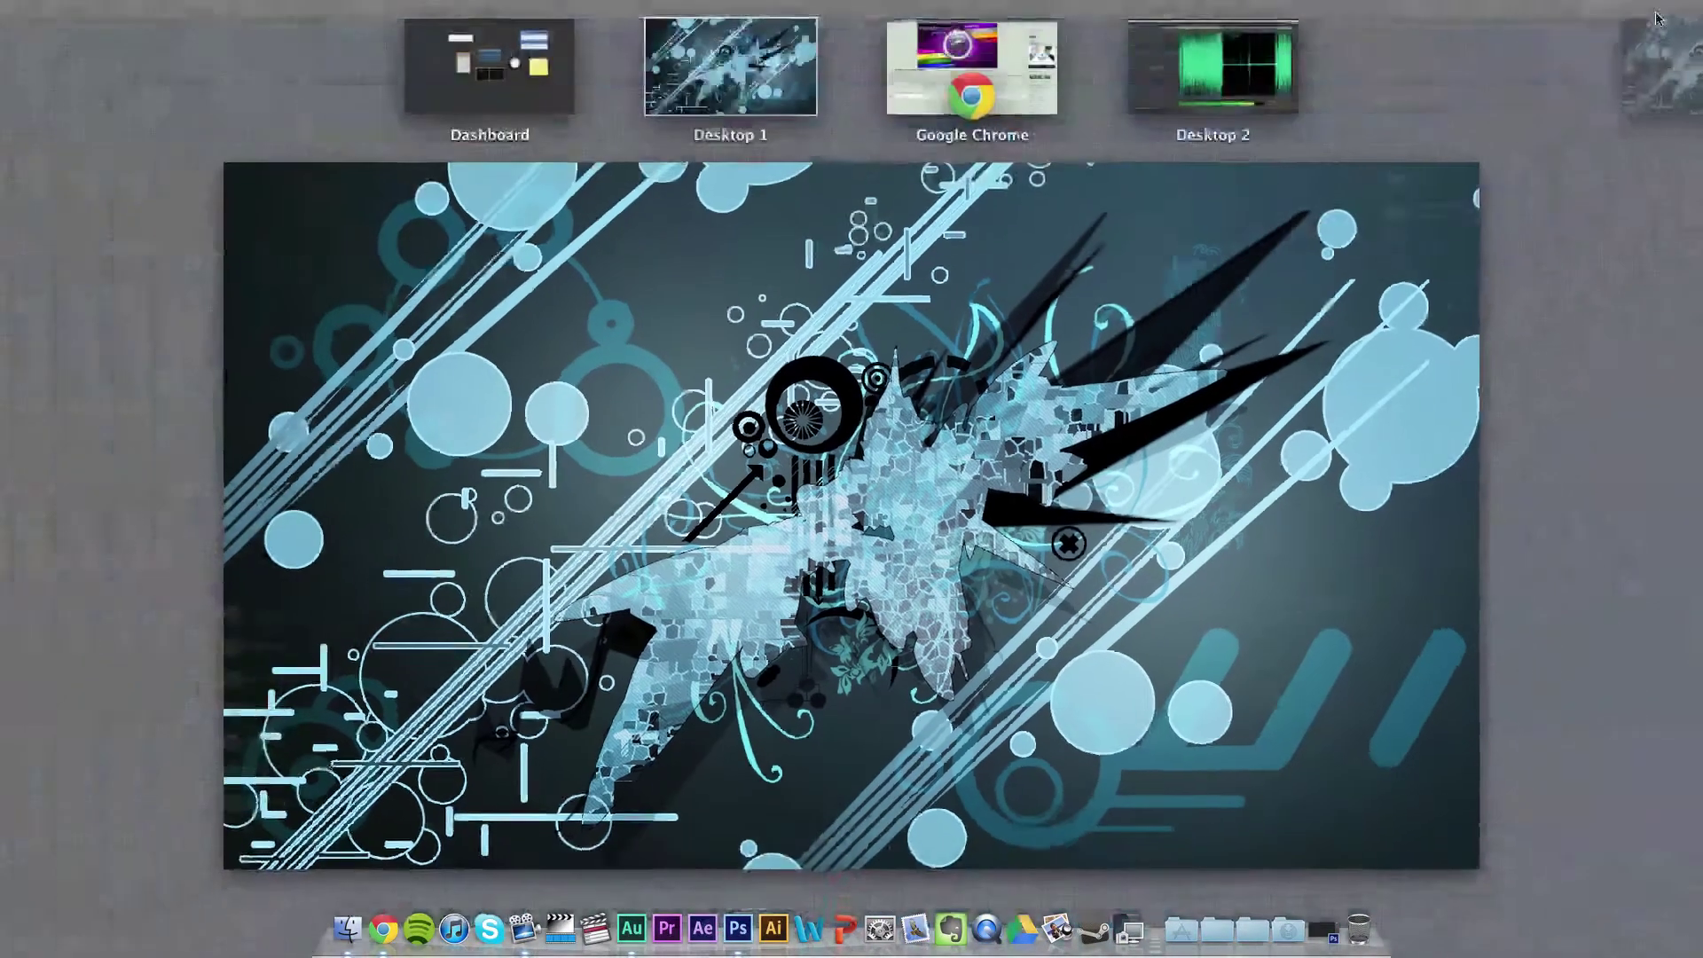
pyautogui.hotkey('ctrl', 'Up')
# Step: Open Blue Matrix Background.psd from the Monstercat Fan Wallpaper Video folder in Photoshop and show the Ellipse 1 copy layer
pyautogui.doubleClick(1597, 80)
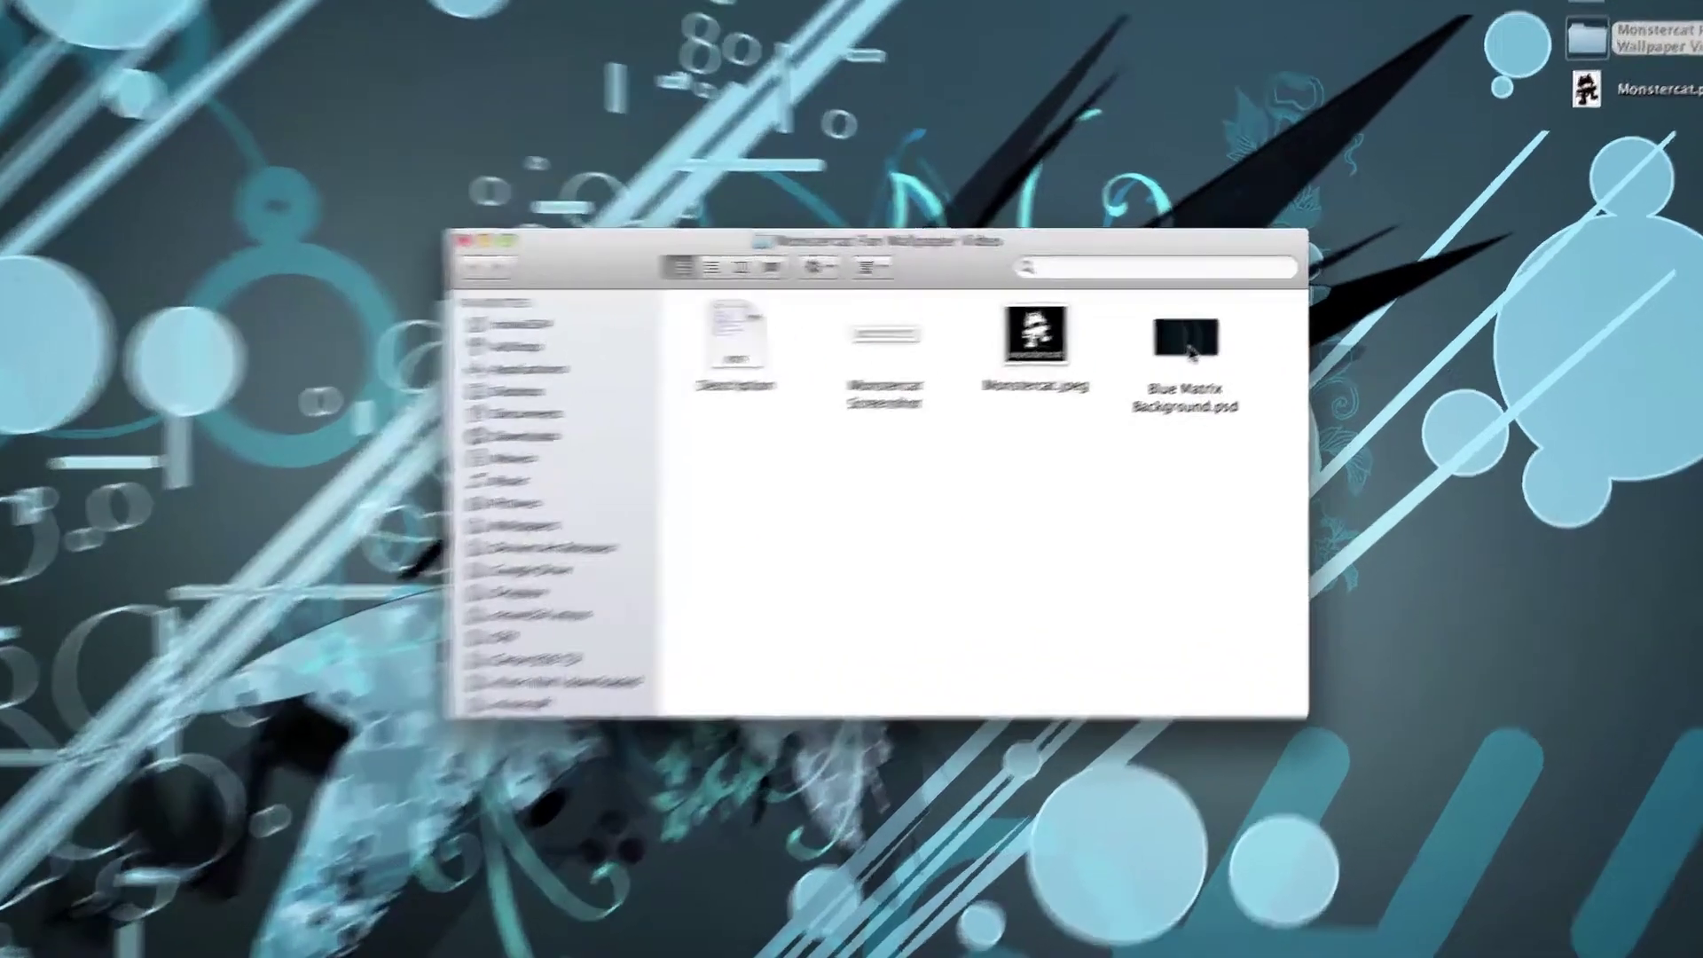
pyautogui.click(1186, 348)
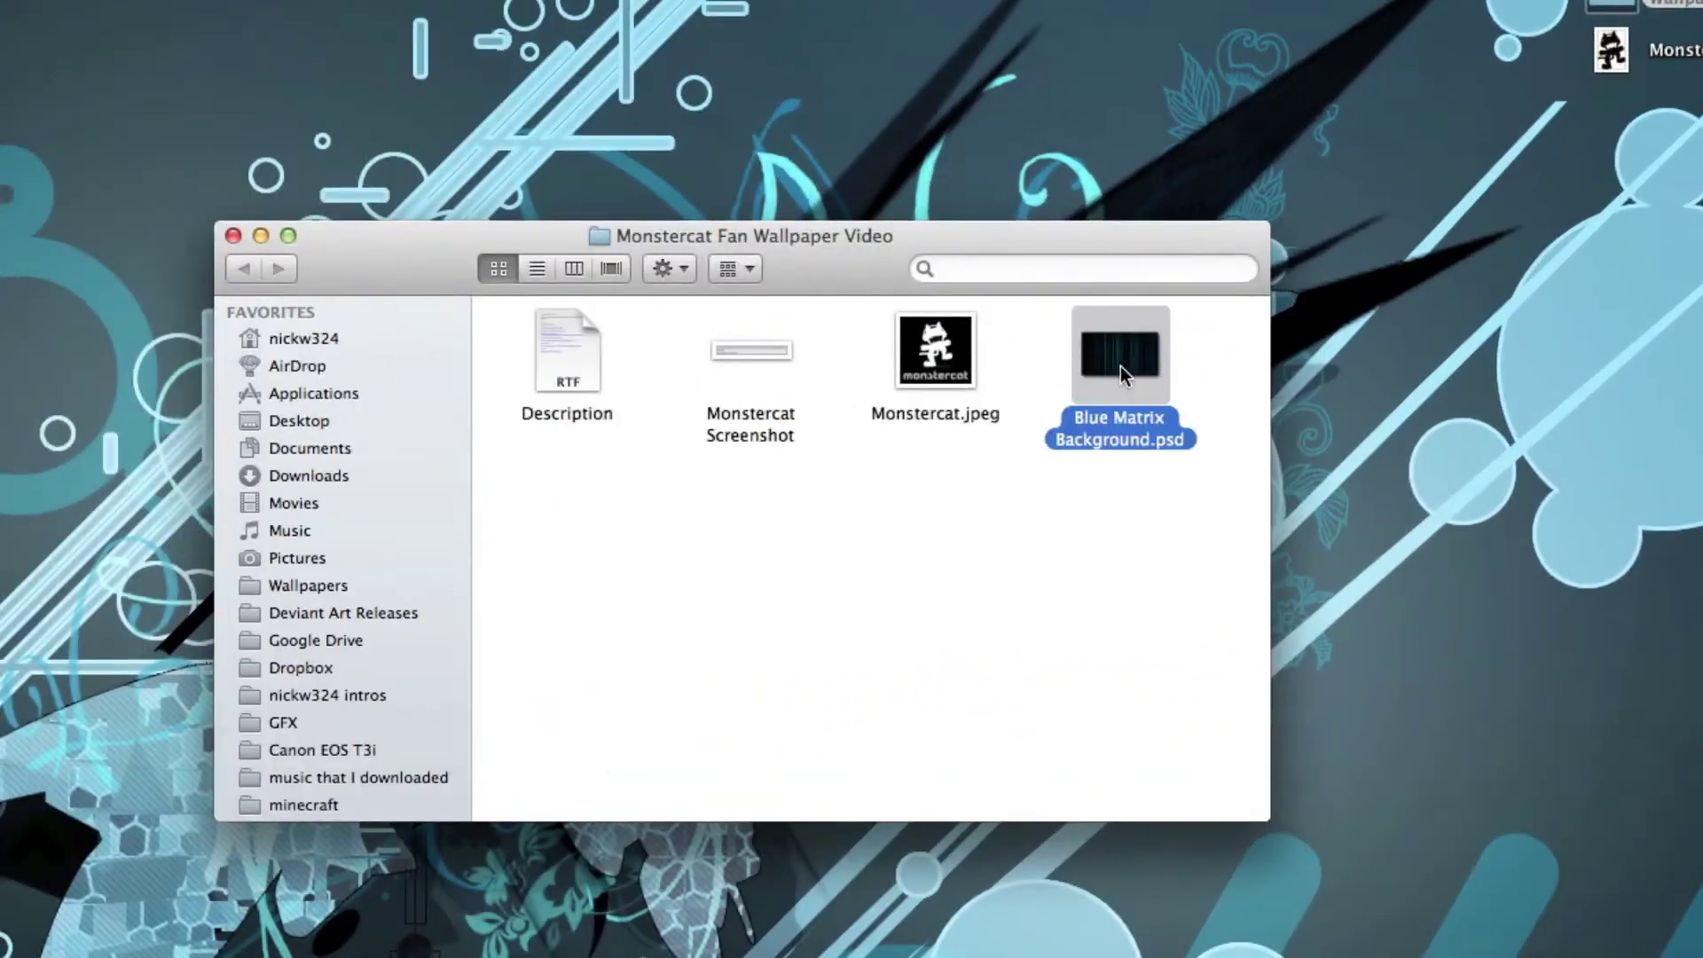
pyautogui.doubleClick(1187, 348)
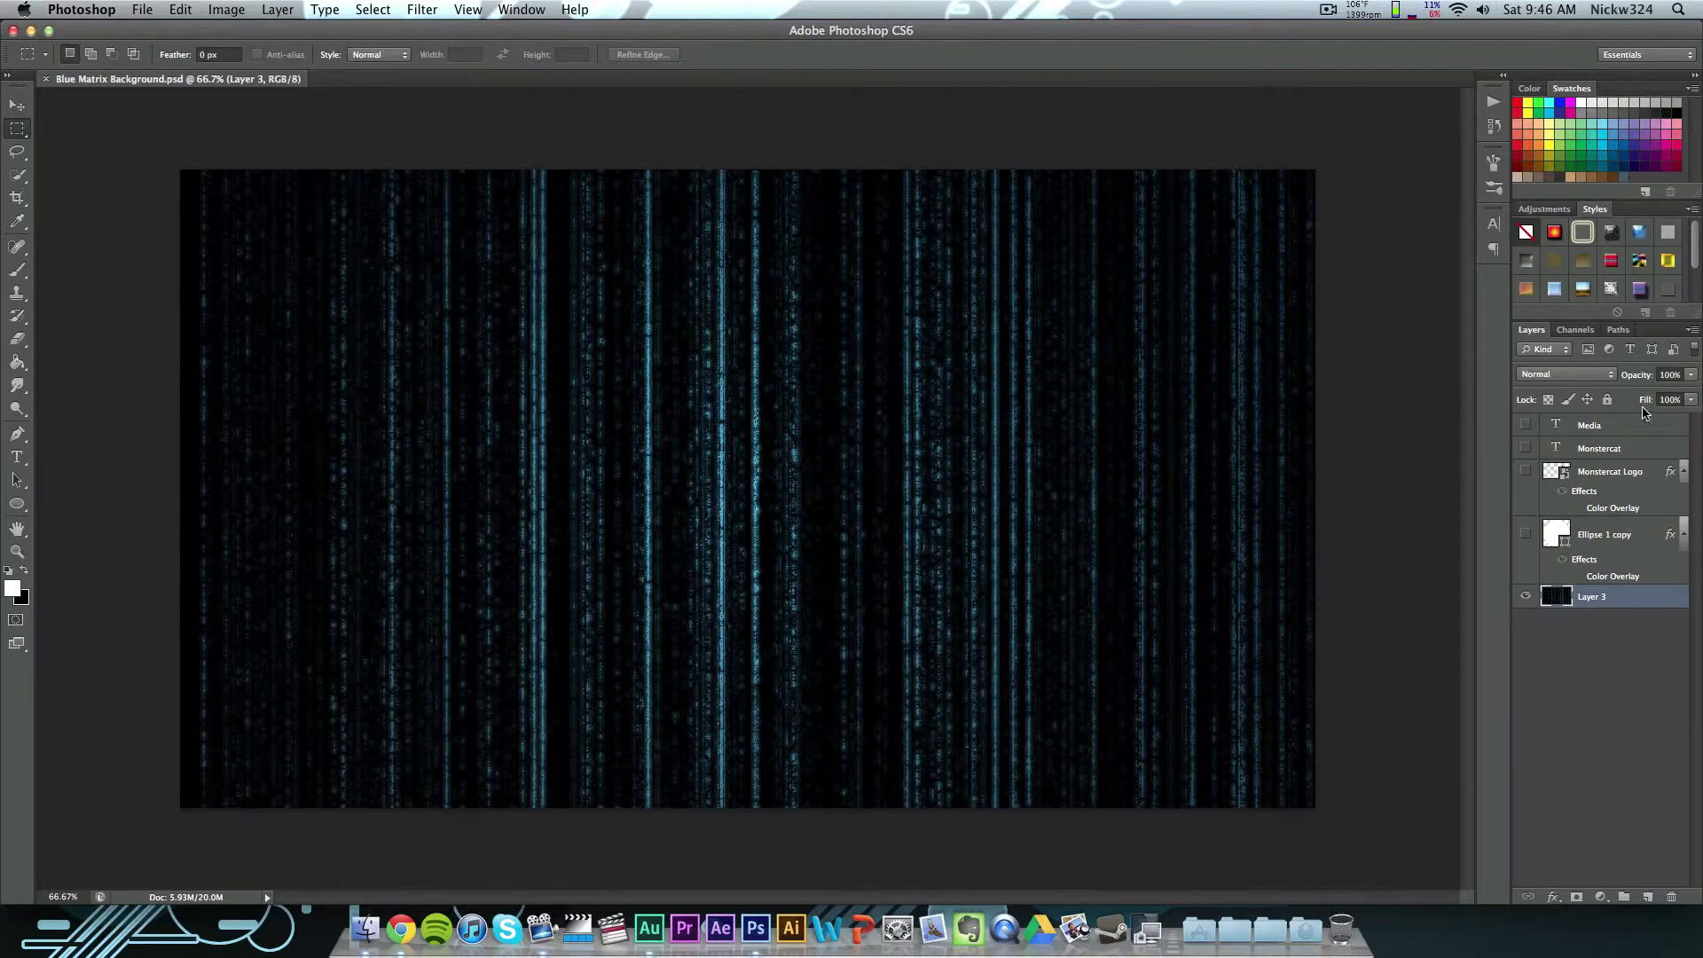
pyautogui.click(1524, 534)
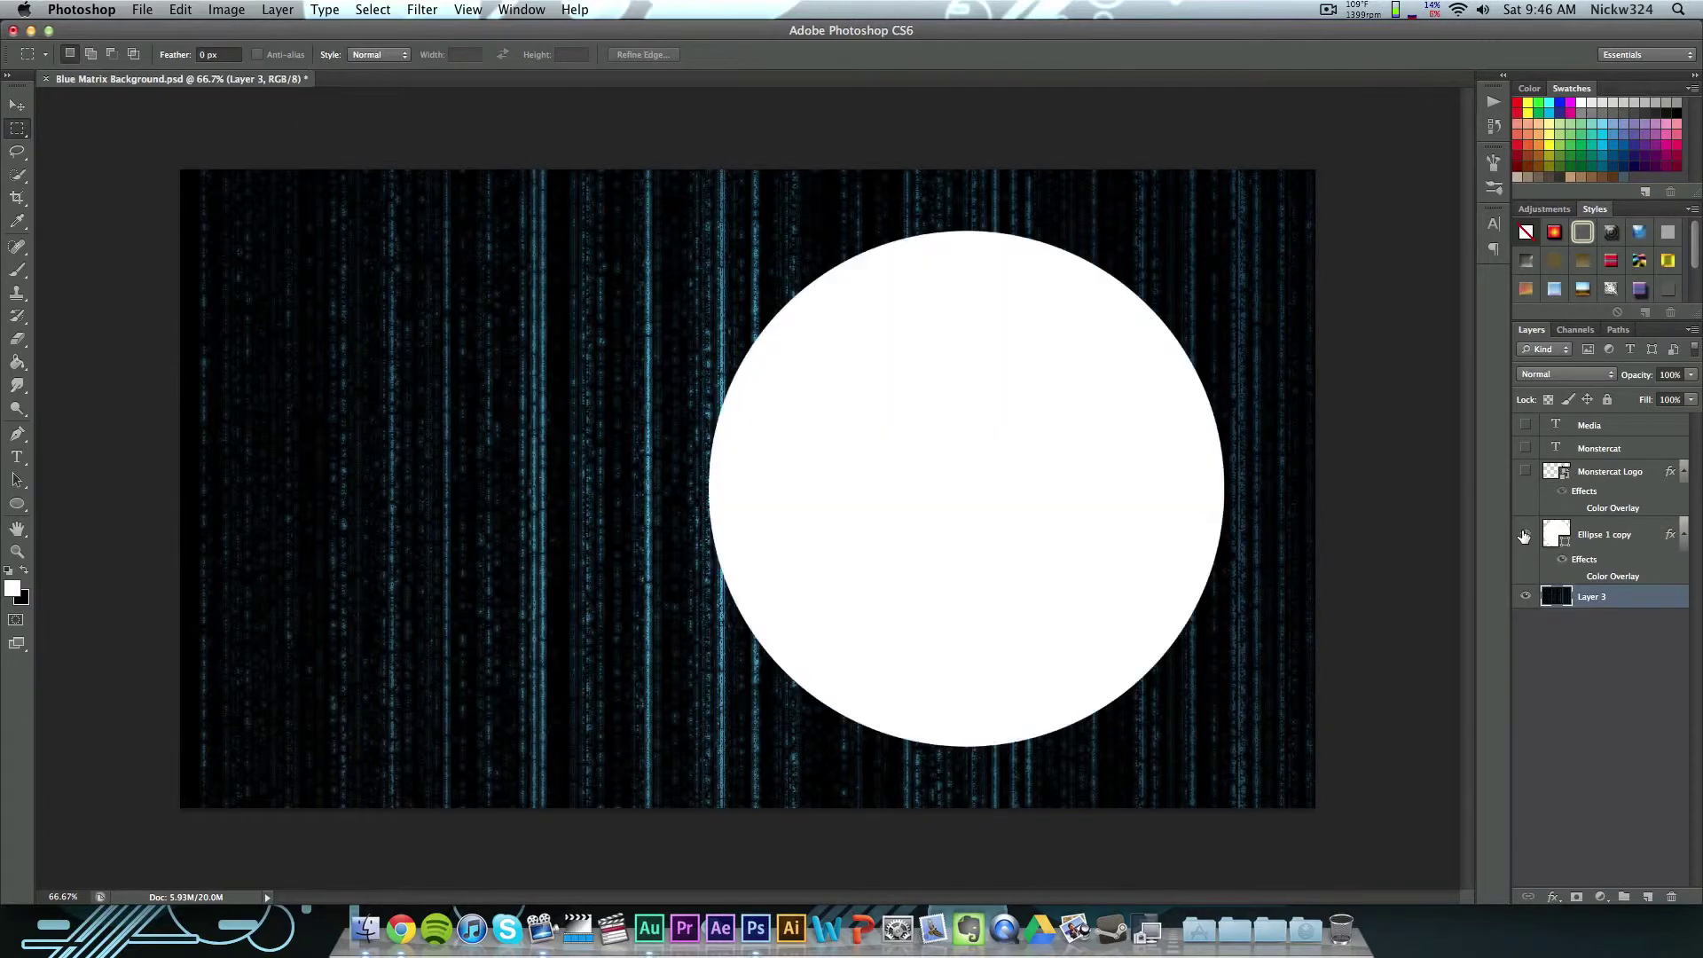
# Step: Show the Monstercat Logo, Monstercat and Media layers
pyautogui.click(1525, 471)
pyautogui.click(1526, 448)
pyautogui.click(1526, 426)
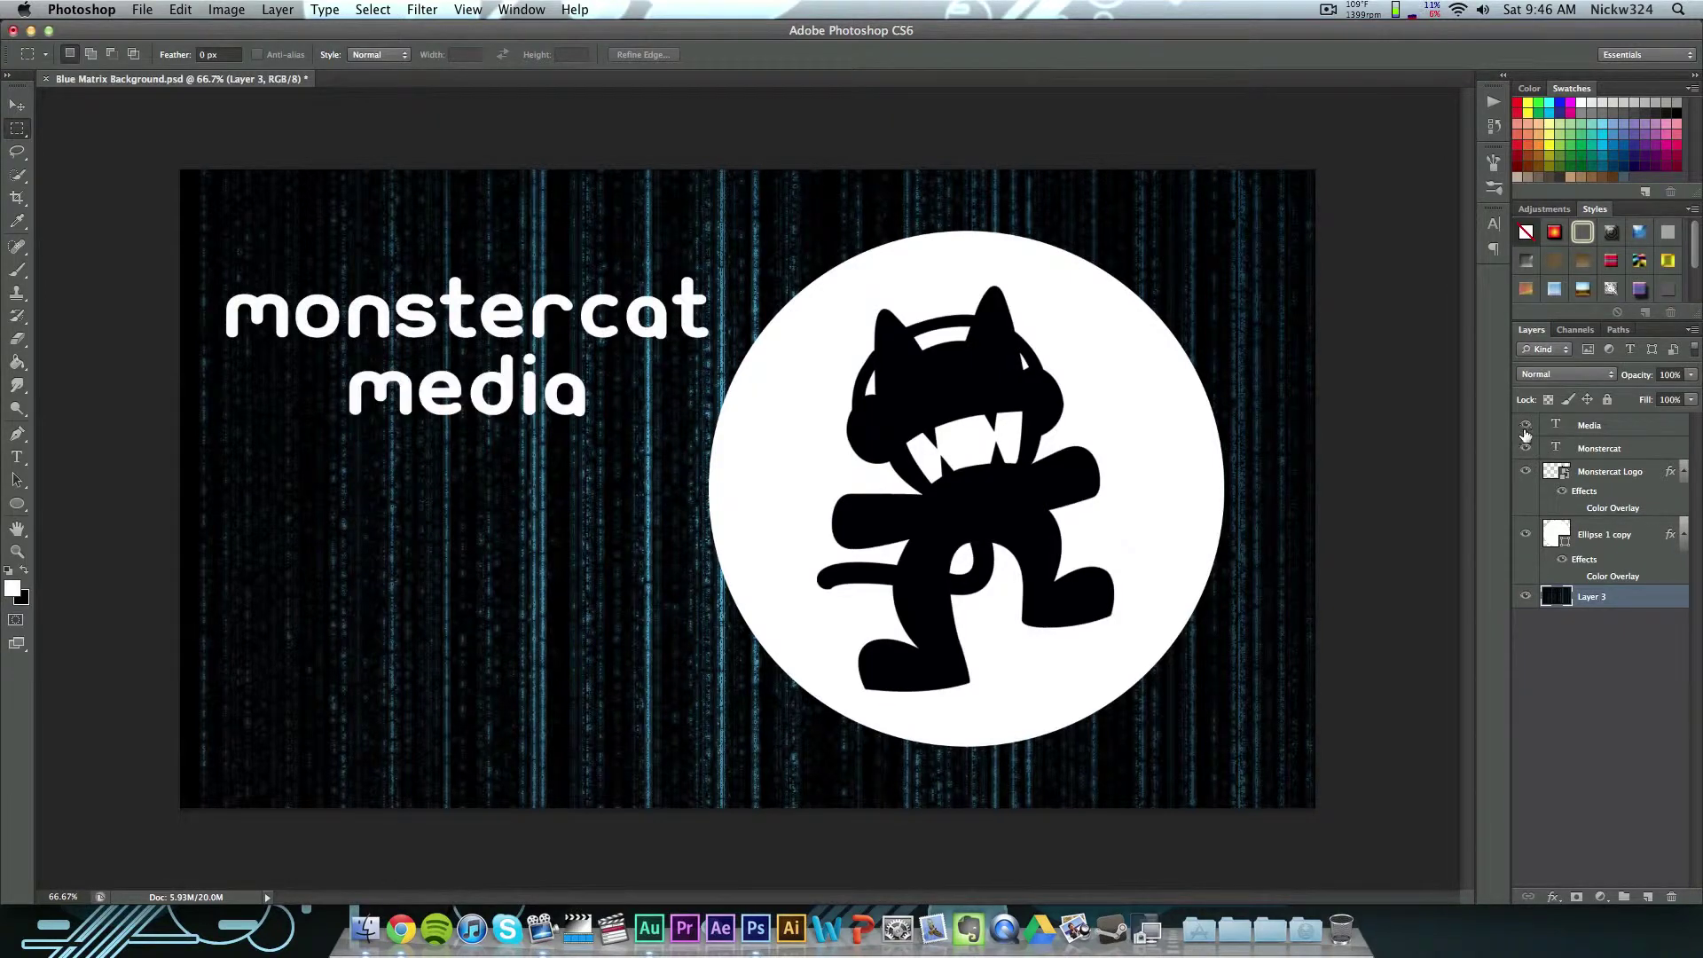
# Step: Delete the Media, Monstercat, Monstercat Logo and Ellipse 1 copy layers, keeping only the Layer 3 background
pyautogui.click(1617, 538)
pyautogui.keyDown('shift'); pyautogui.click(1596, 426); pyautogui.keyUp('shift')
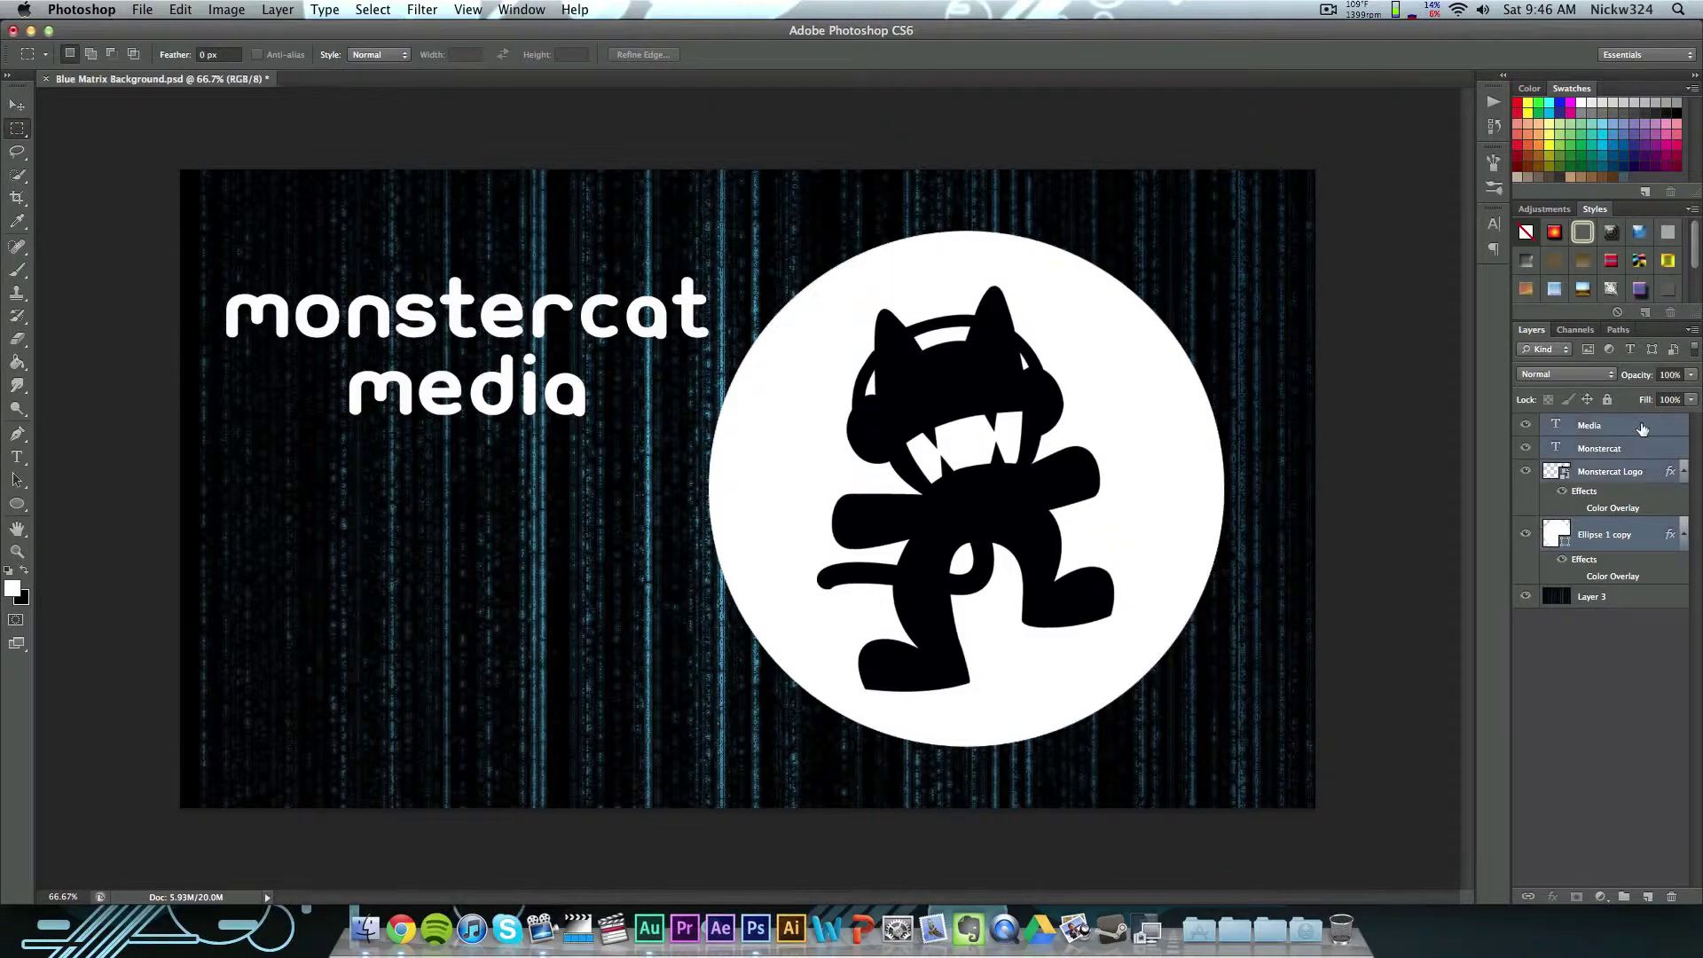
pyautogui.rightClick(1597, 427)
pyautogui.click(1512, 360)
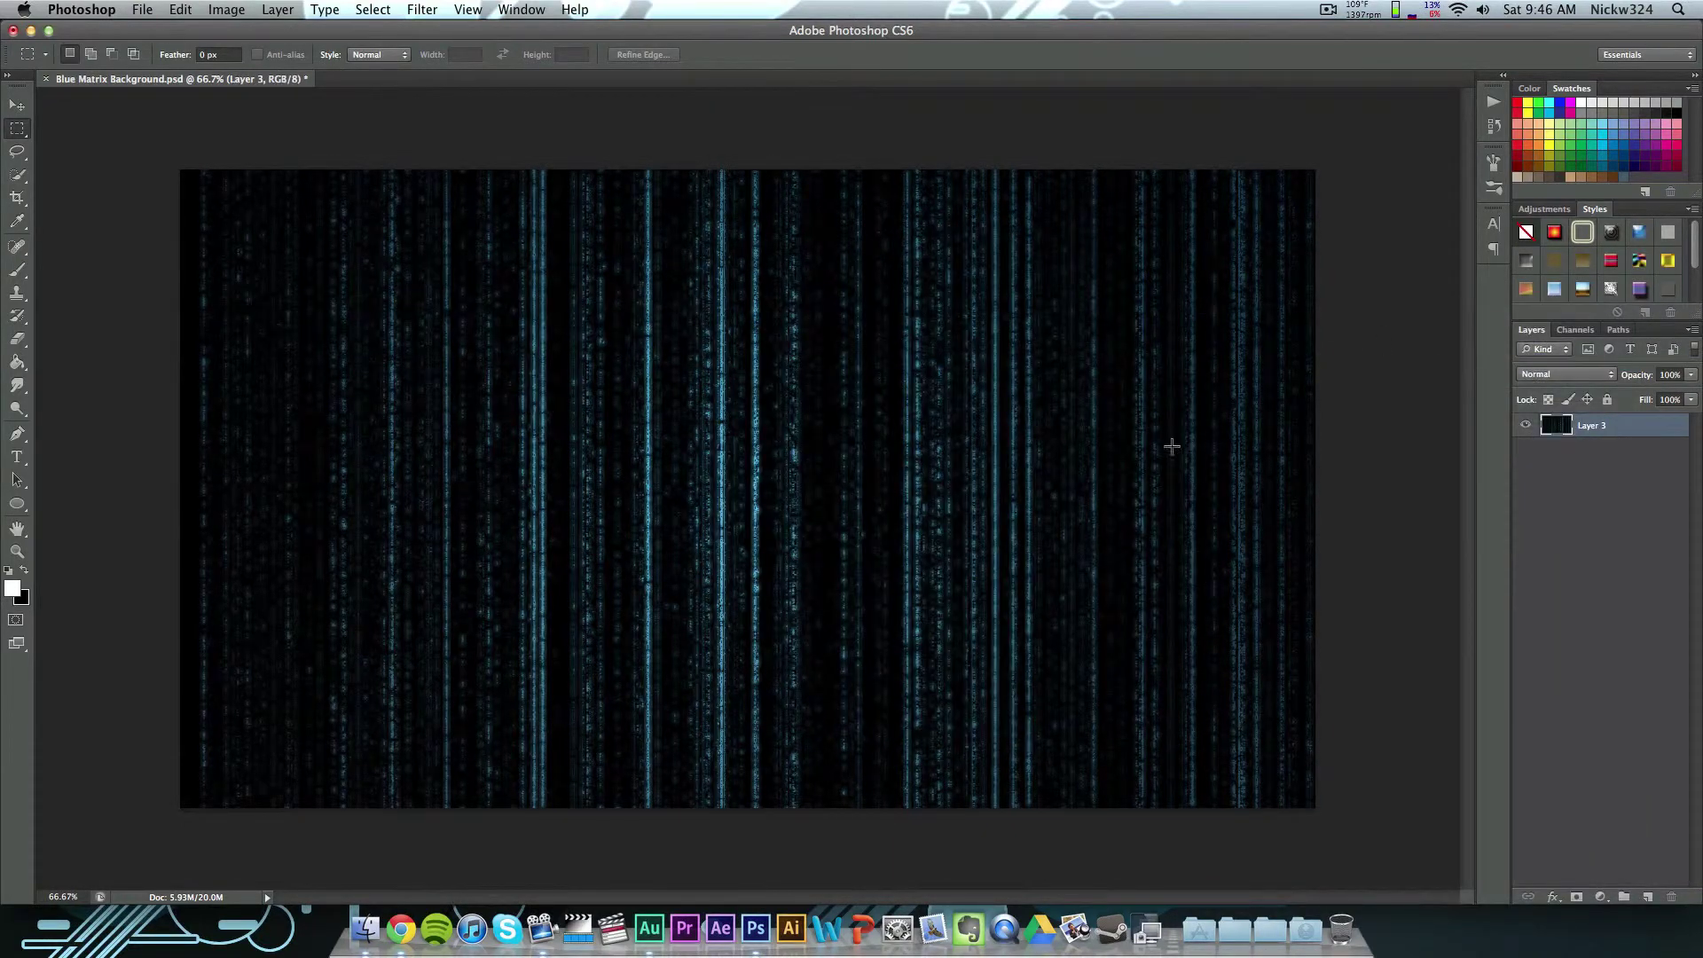
# Step: Place Monstercat.png from the Desktop folder into the wallpaper document and enlarge it to more than twice its size
pyautogui.hotkey('ctrl', 'Up')
pyautogui.click(1361, 281)
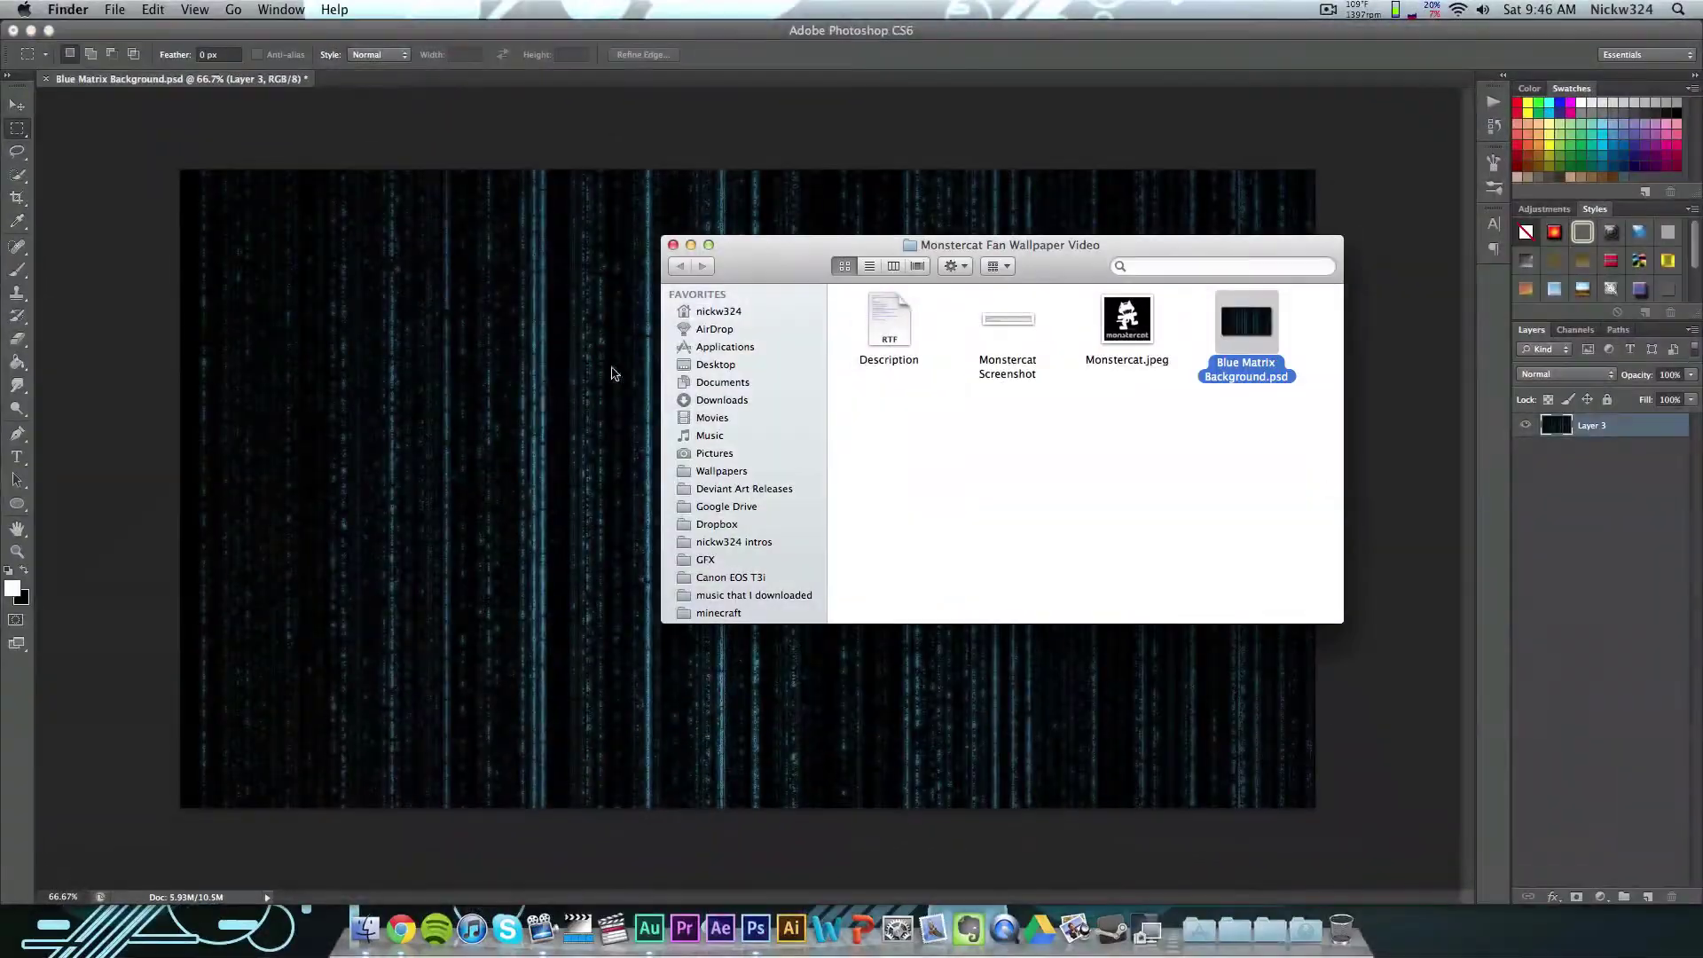
pyautogui.click(715, 365)
pyautogui.moveTo(1009, 419); pyautogui.dragTo(479, 423)
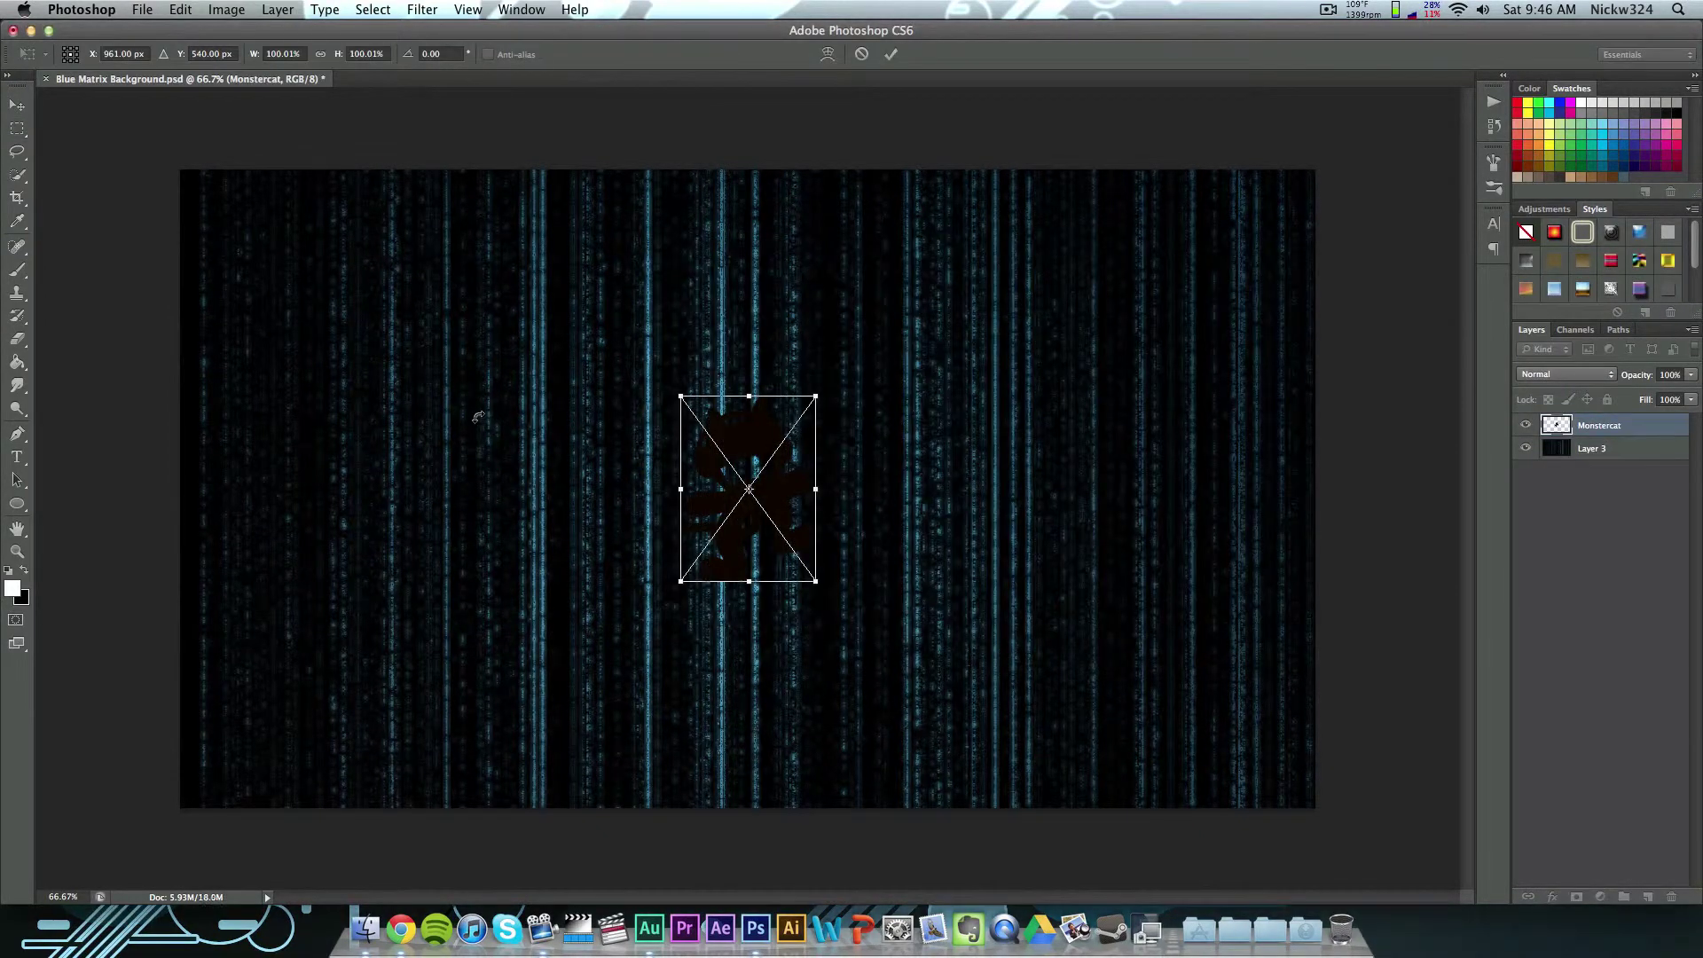
pyautogui.moveTo(819, 395); pyautogui.dragTo(1003, 159)
pyautogui.press('Return')
# Step: Move the cat logo into the right half of the canvas and check it with the Layer 3 background temporarily hidden
pyautogui.moveTo(851, 295); pyautogui.dragTo(922, 395)
pyautogui.click(922, 394)
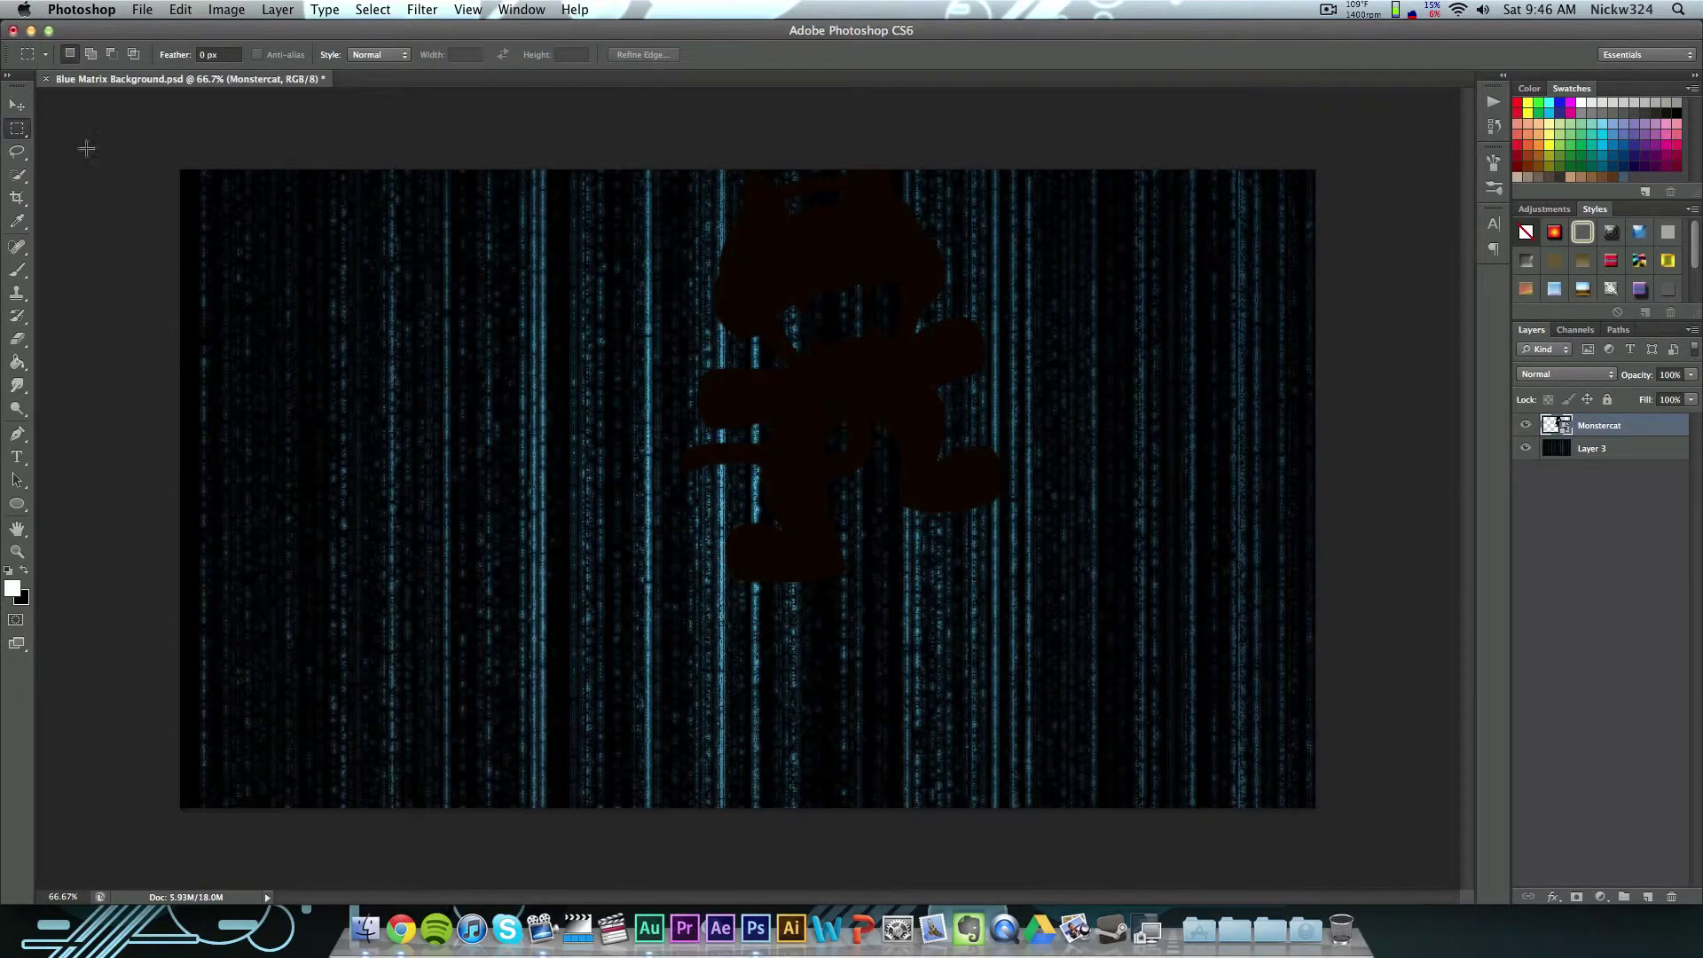
pyautogui.click(16, 104)
pyautogui.moveTo(855, 303); pyautogui.dragTo(976, 383)
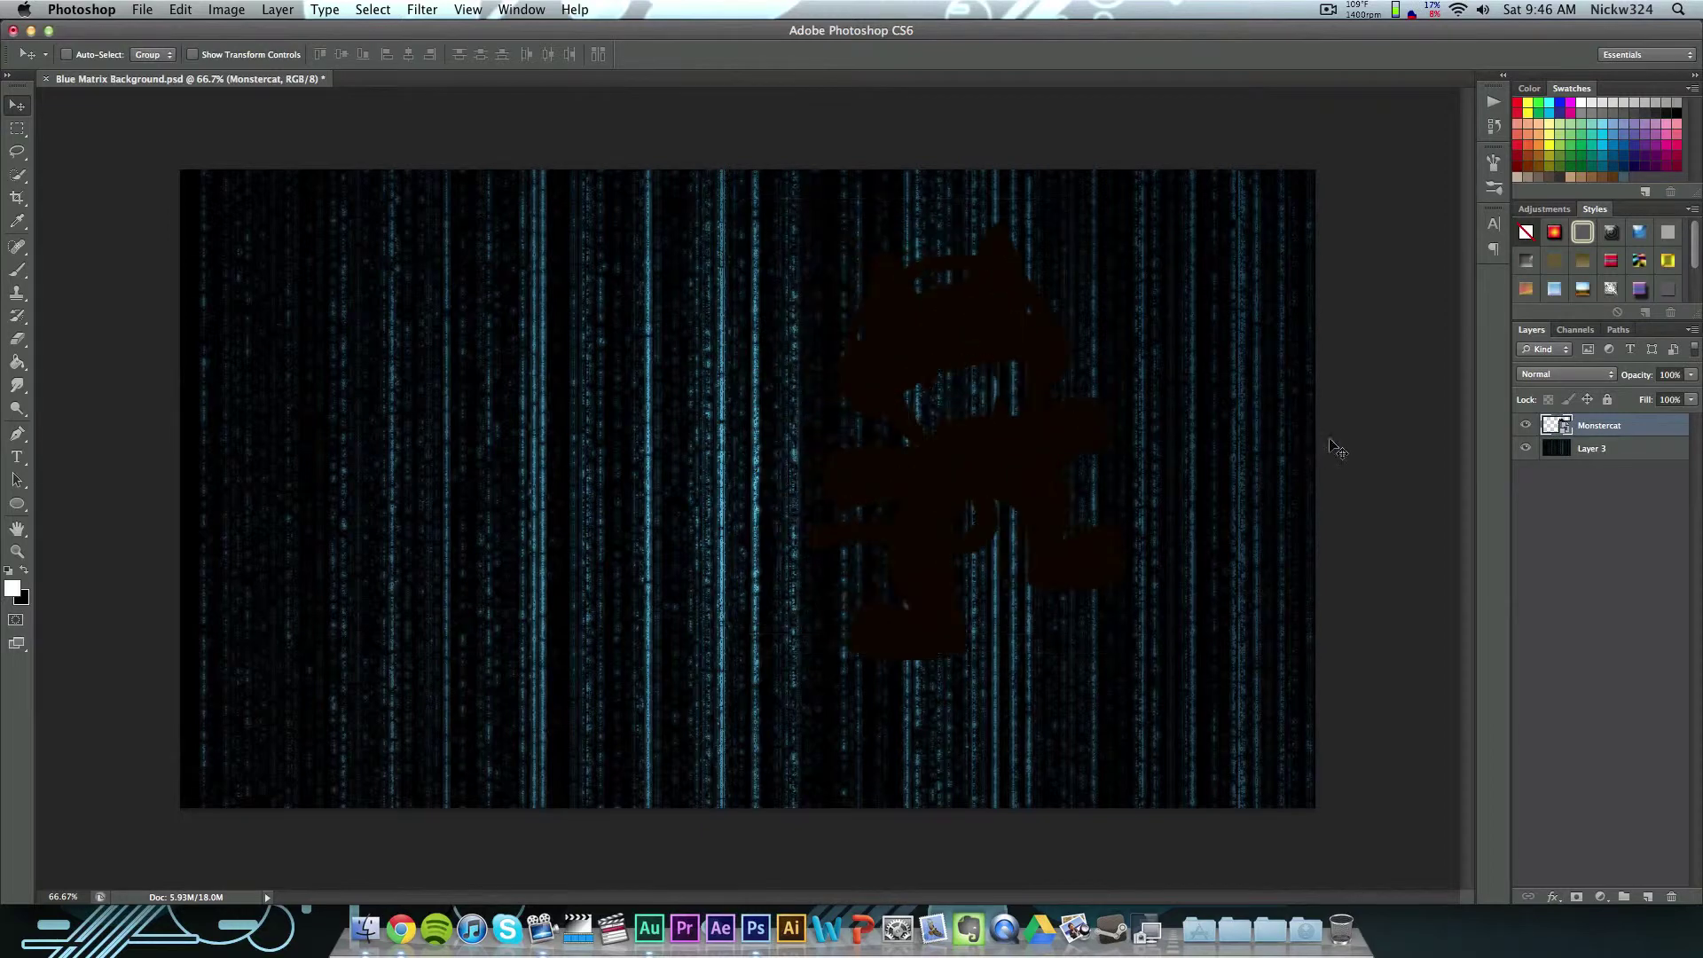
pyautogui.click(1526, 448)
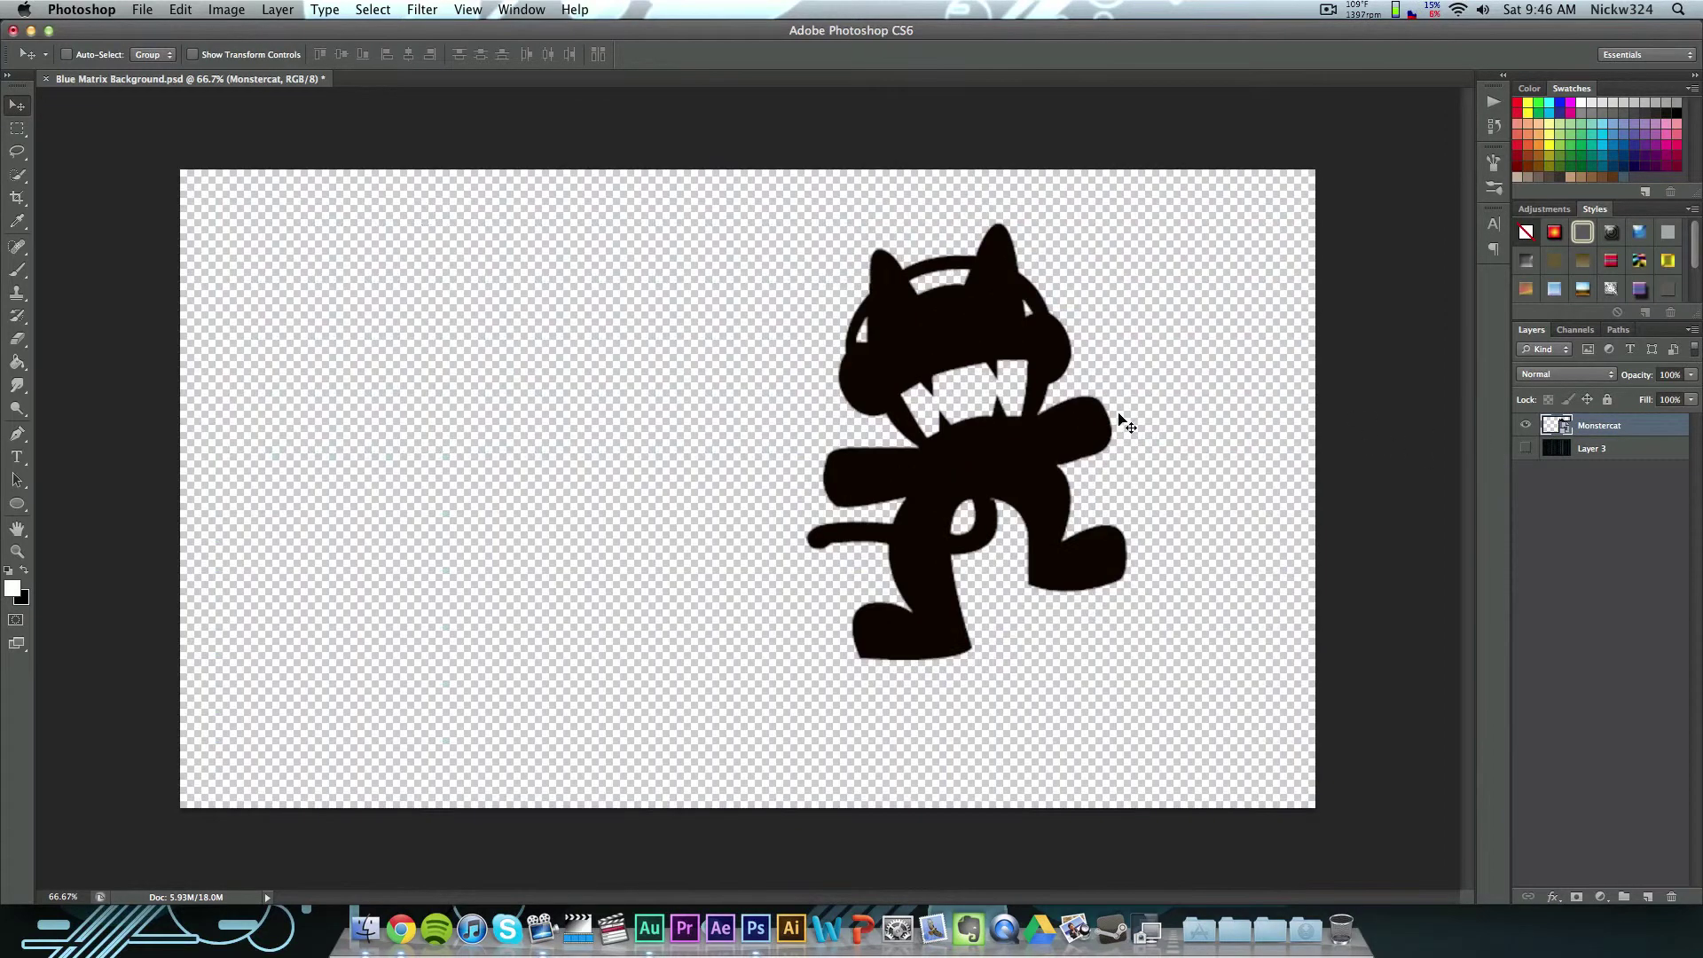
pyautogui.click(1526, 449)
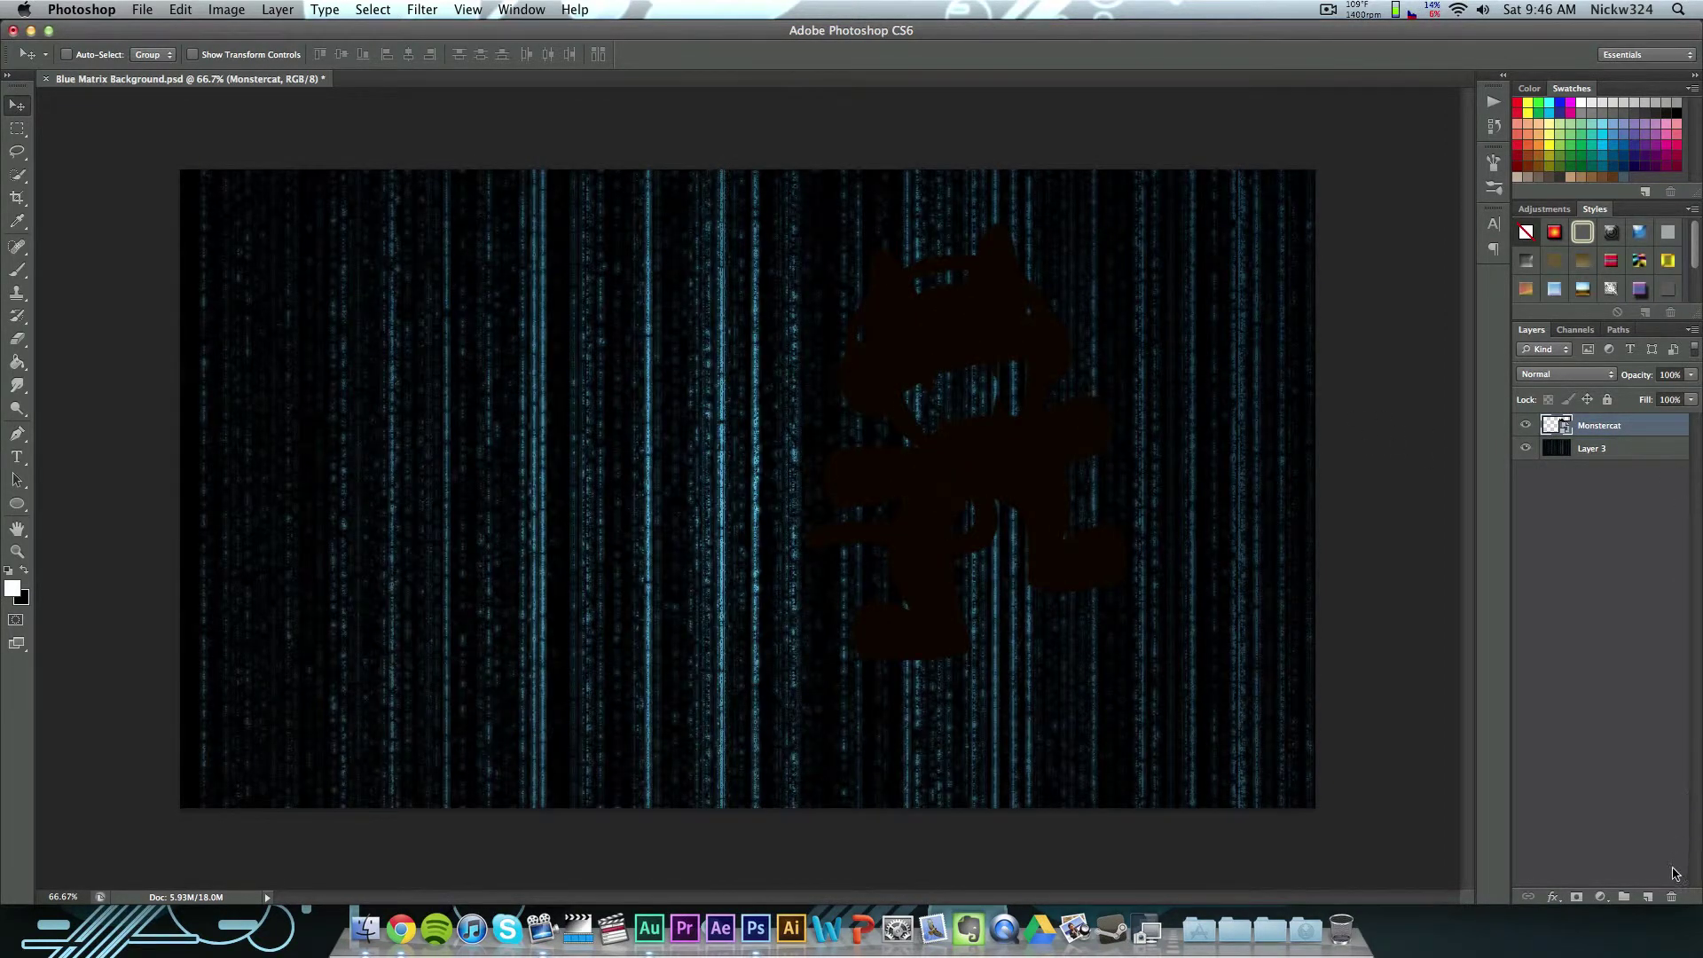
# Step: Add a new layer beneath the Monstercat layer and draw a large white circle on it with the Ellipse tool
pyautogui.click(1648, 896)
pyautogui.moveTo(1610, 428); pyautogui.dragTo(1613, 457)
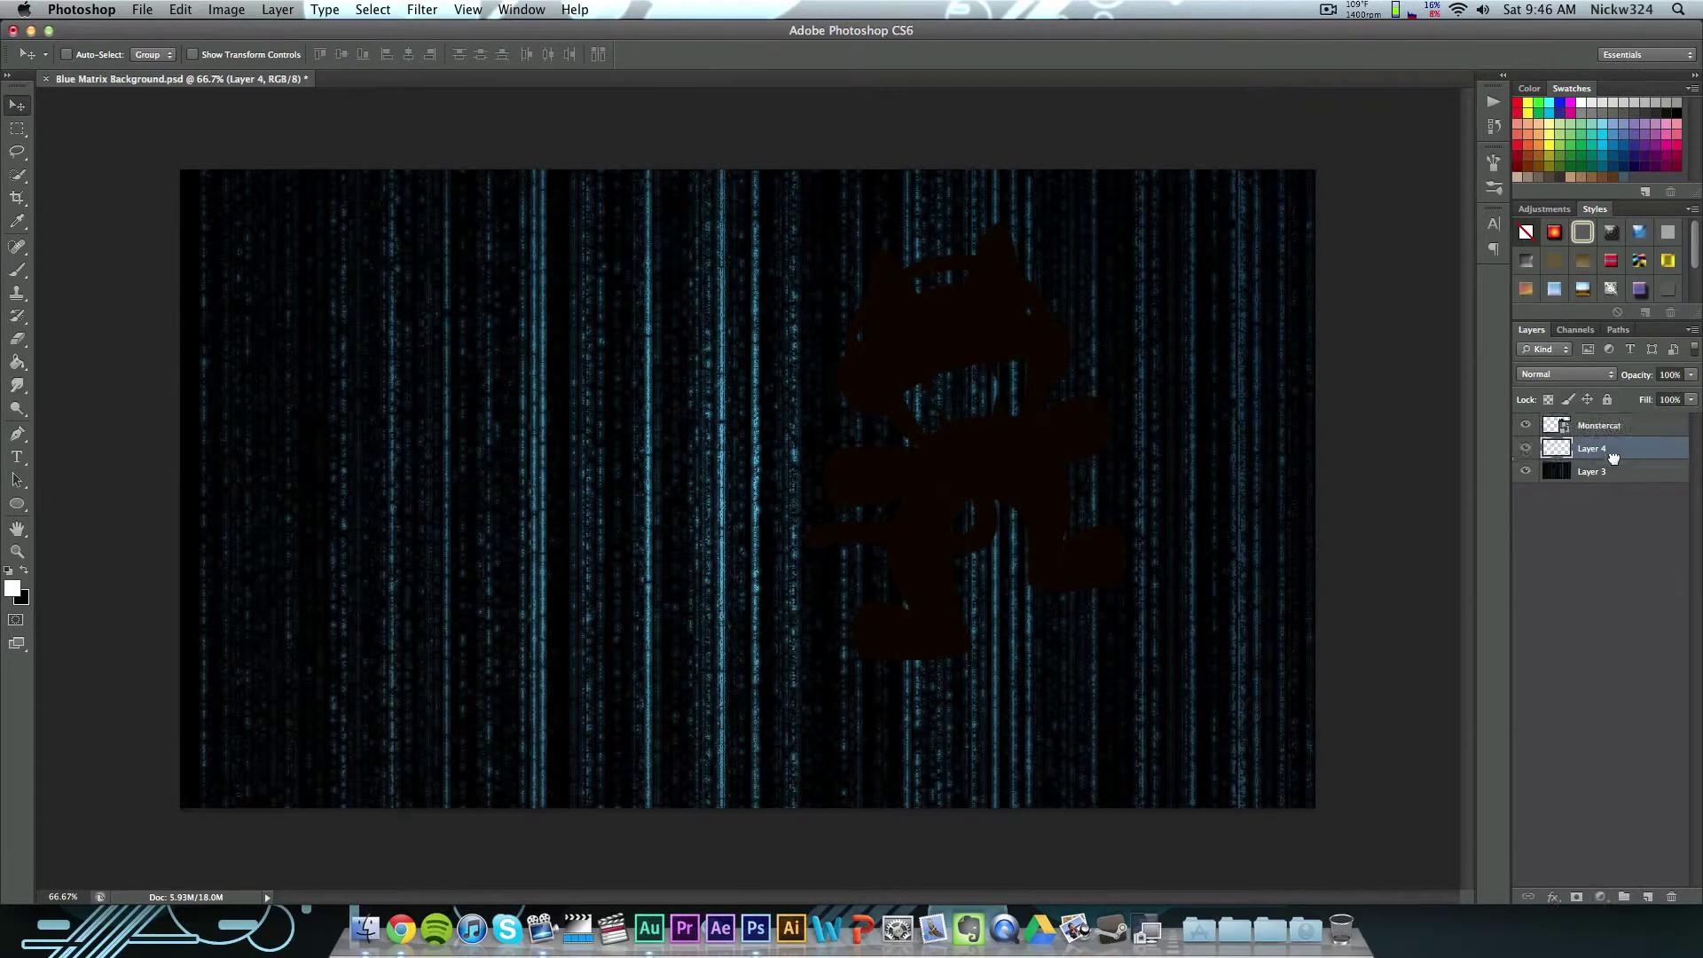
pyautogui.click(17, 503)
pyautogui.moveTo(379, 300); pyautogui.dragTo(1055, 812)
# Step: Move the white circle behind the cat logo and centre the logo within the circle
pyautogui.click(21, 106)
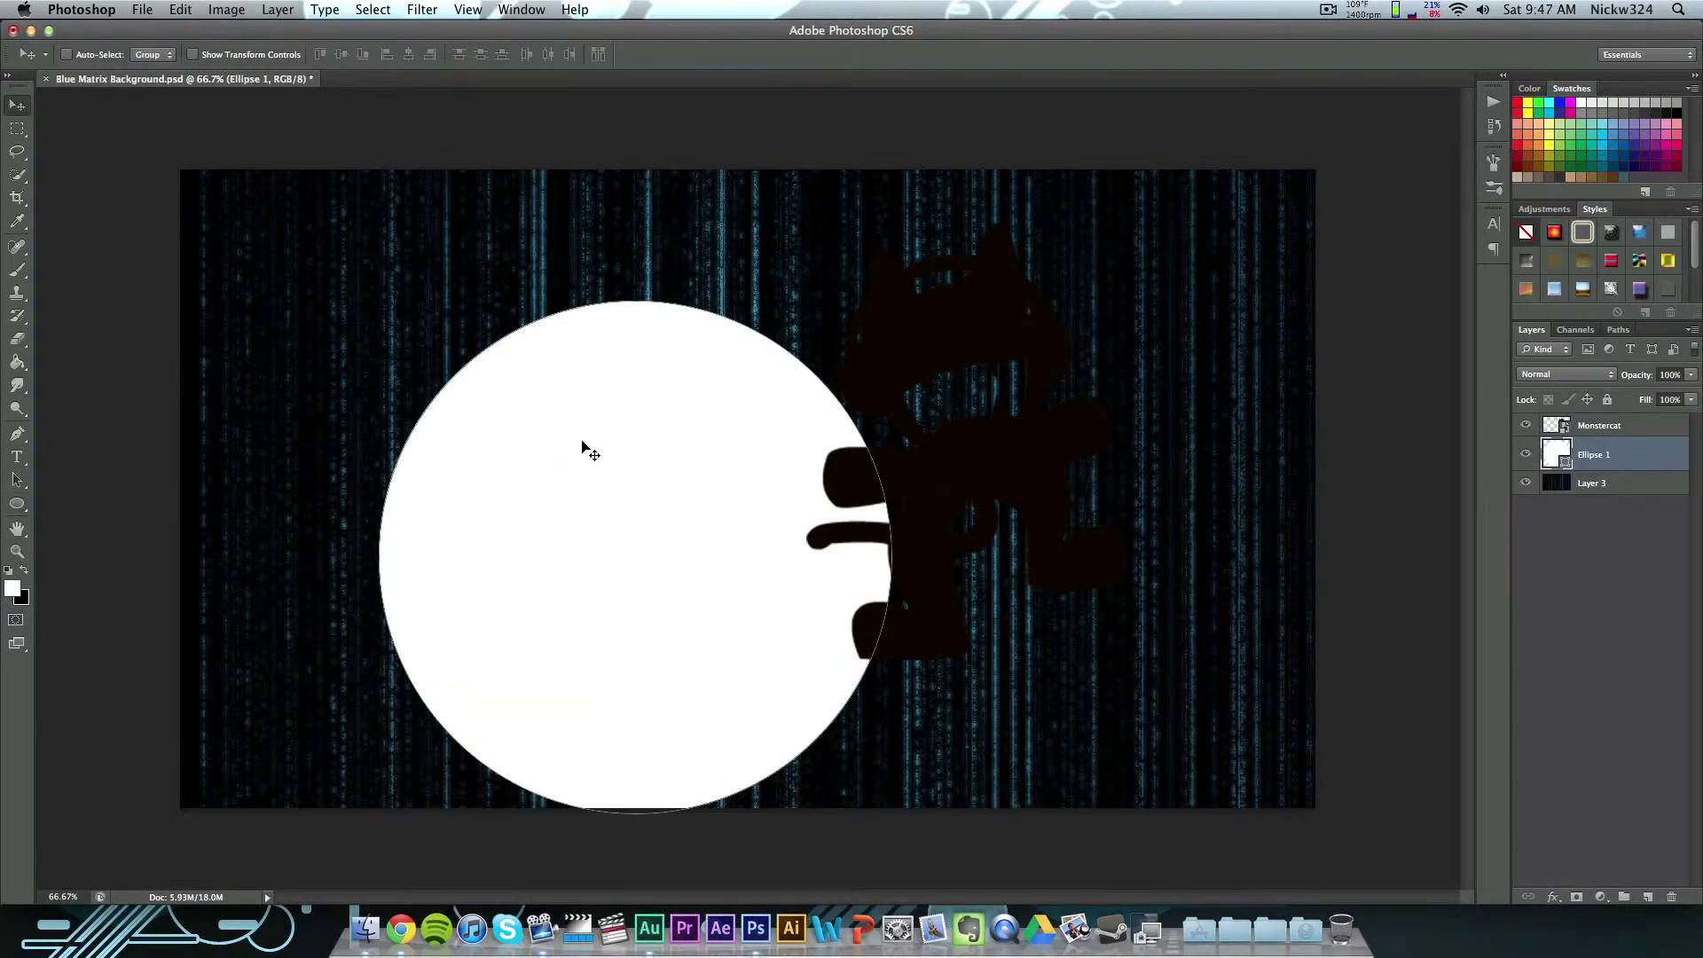
pyautogui.moveTo(590, 451); pyautogui.dragTo(951, 391)
pyautogui.keyDown('super'); pyautogui.click(1057, 406); pyautogui.keyUp('super')
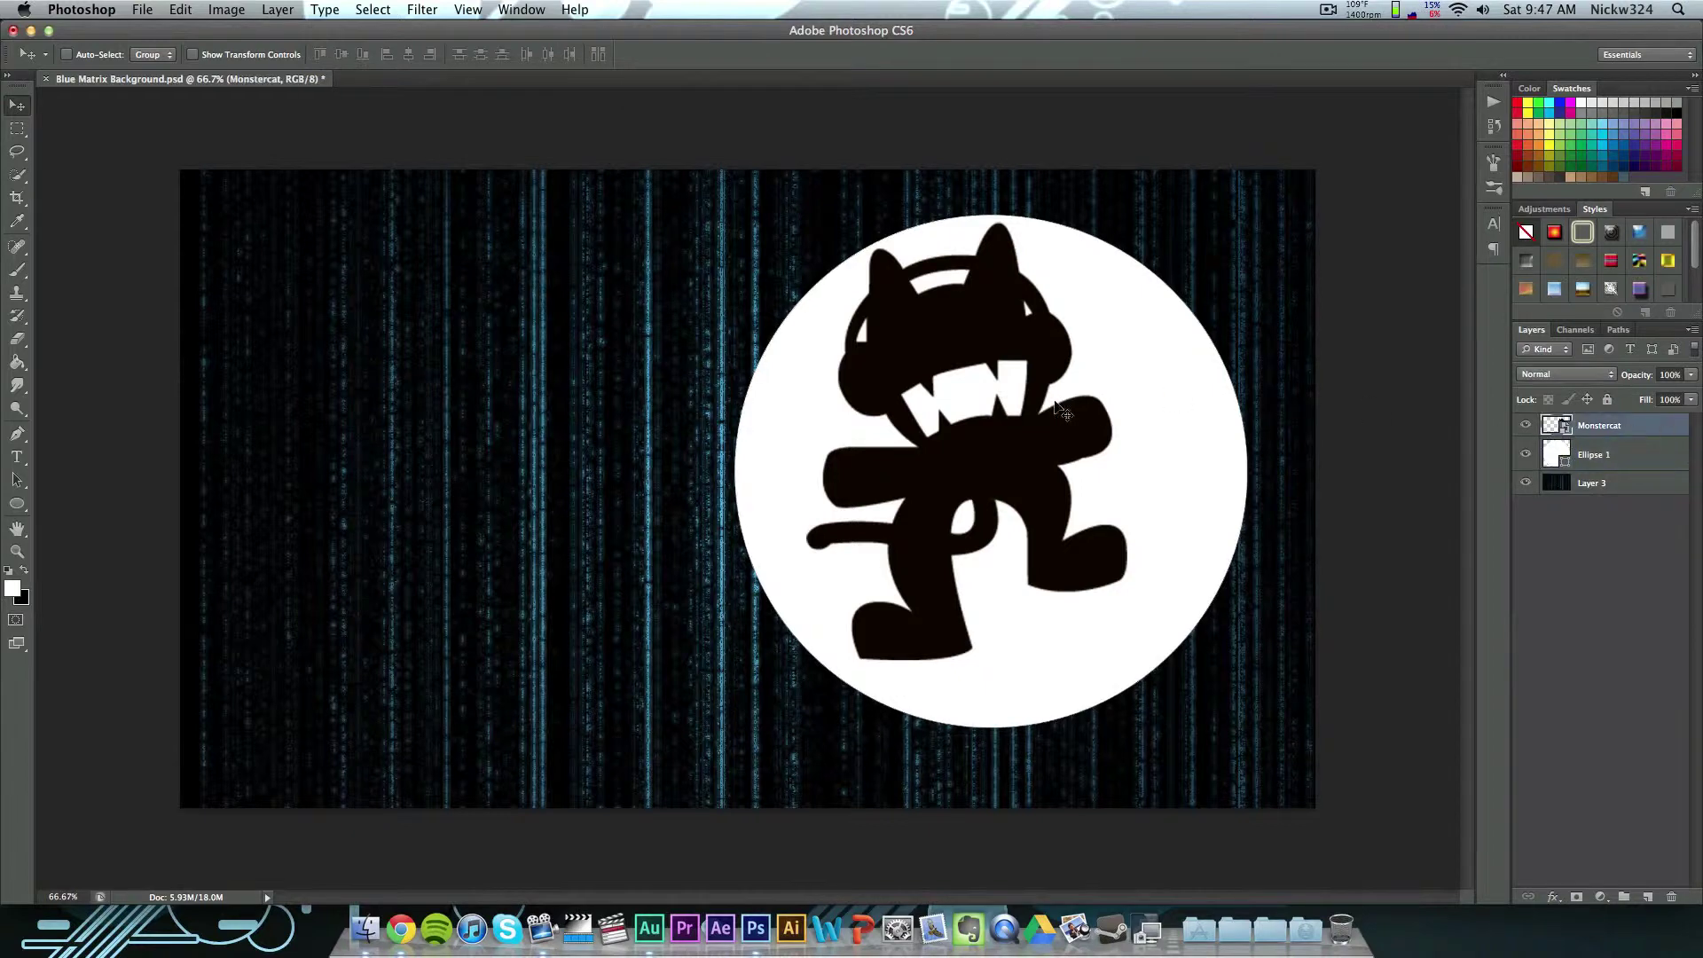
pyautogui.moveTo(1055, 407); pyautogui.dragTo(1045, 423)
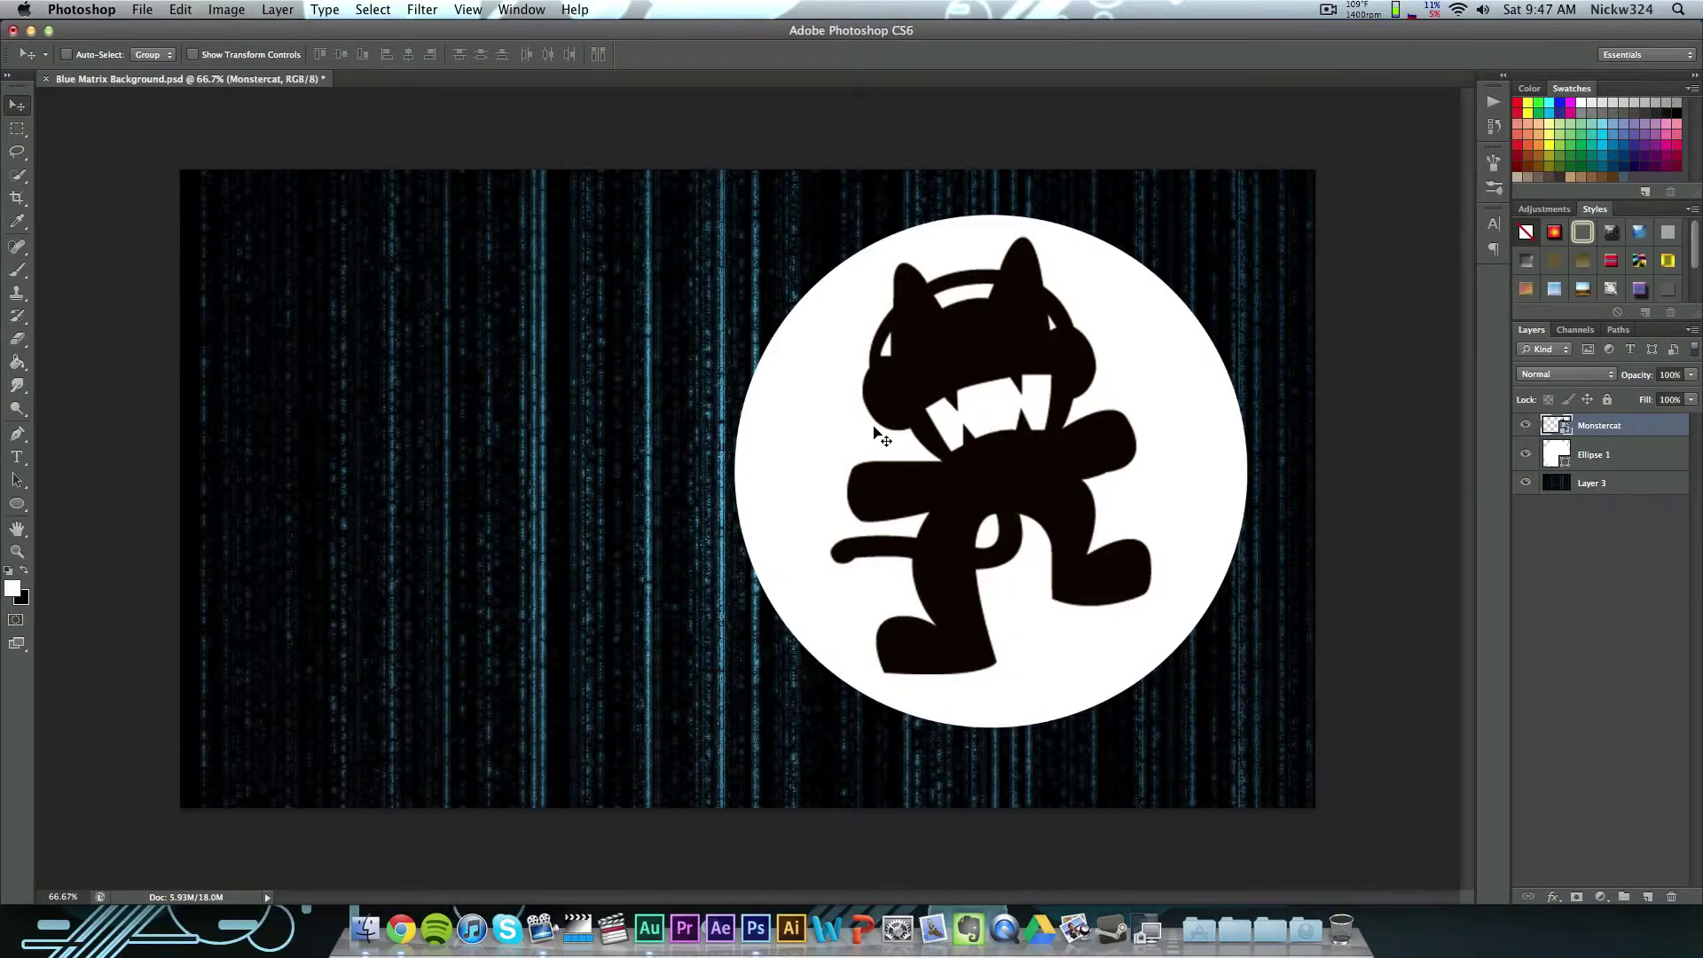
# Step: Switch to Chrome to view the finished Monstercat Media wallpaper on deviantART, and return to Photoshop
pyautogui.hotkey('ctrl', 'Up')
pyautogui.click(934, 106)
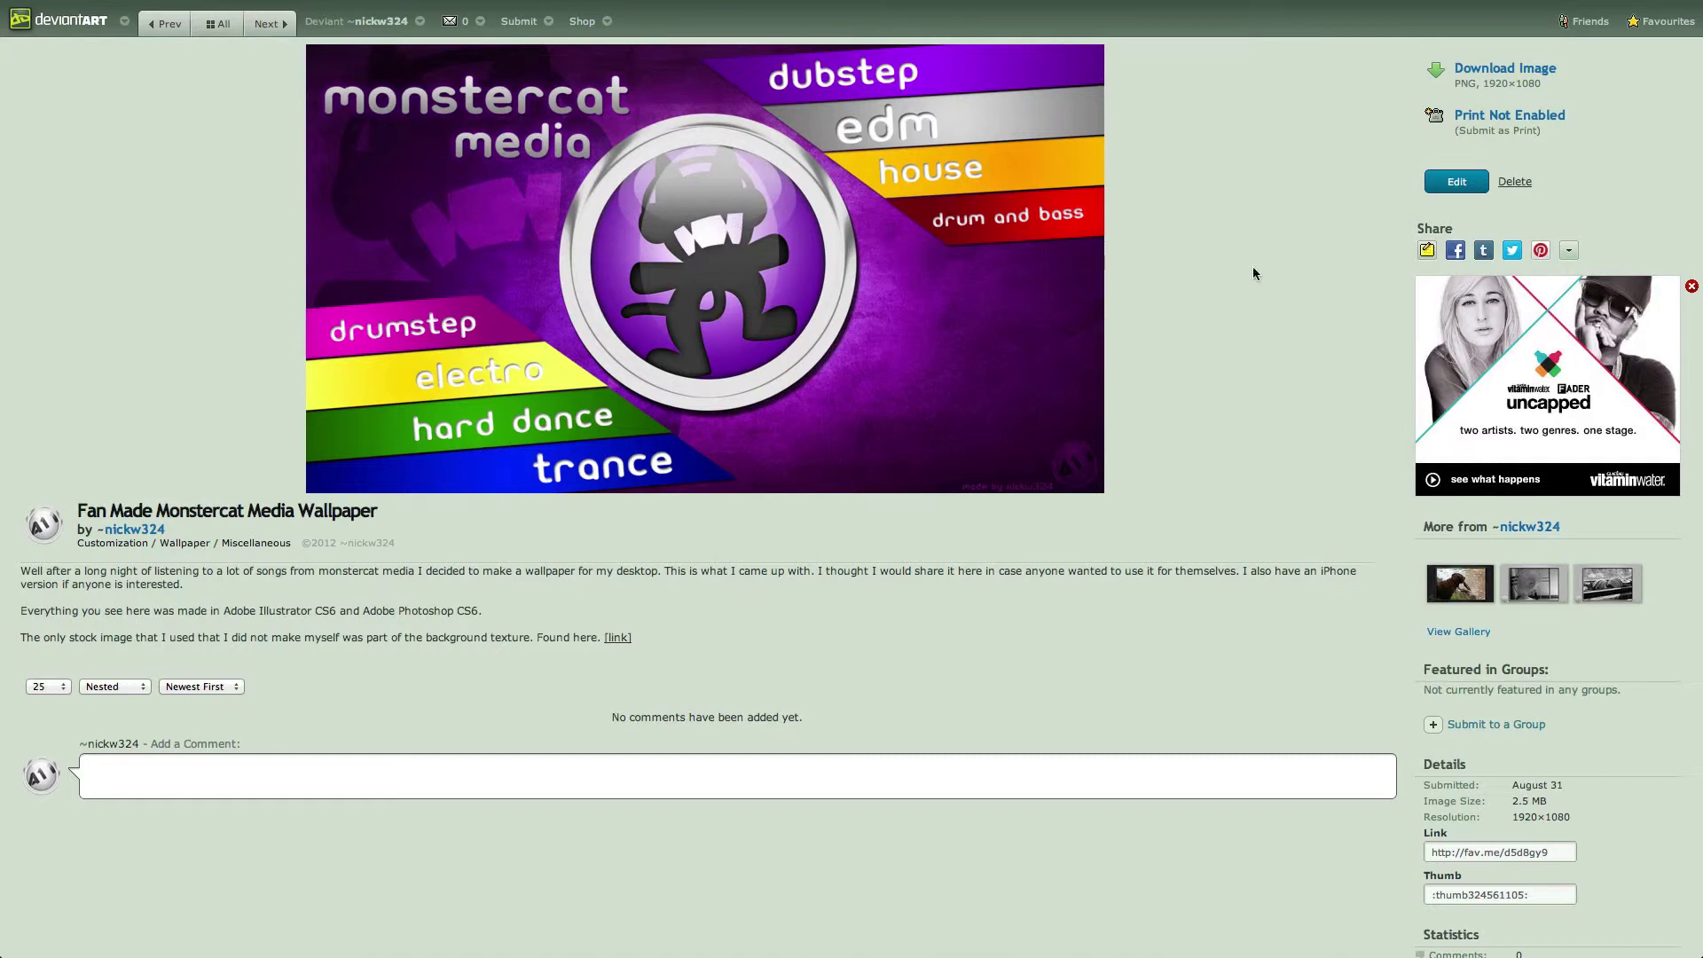
pyautogui.hotkey('ctrl', 'Up')
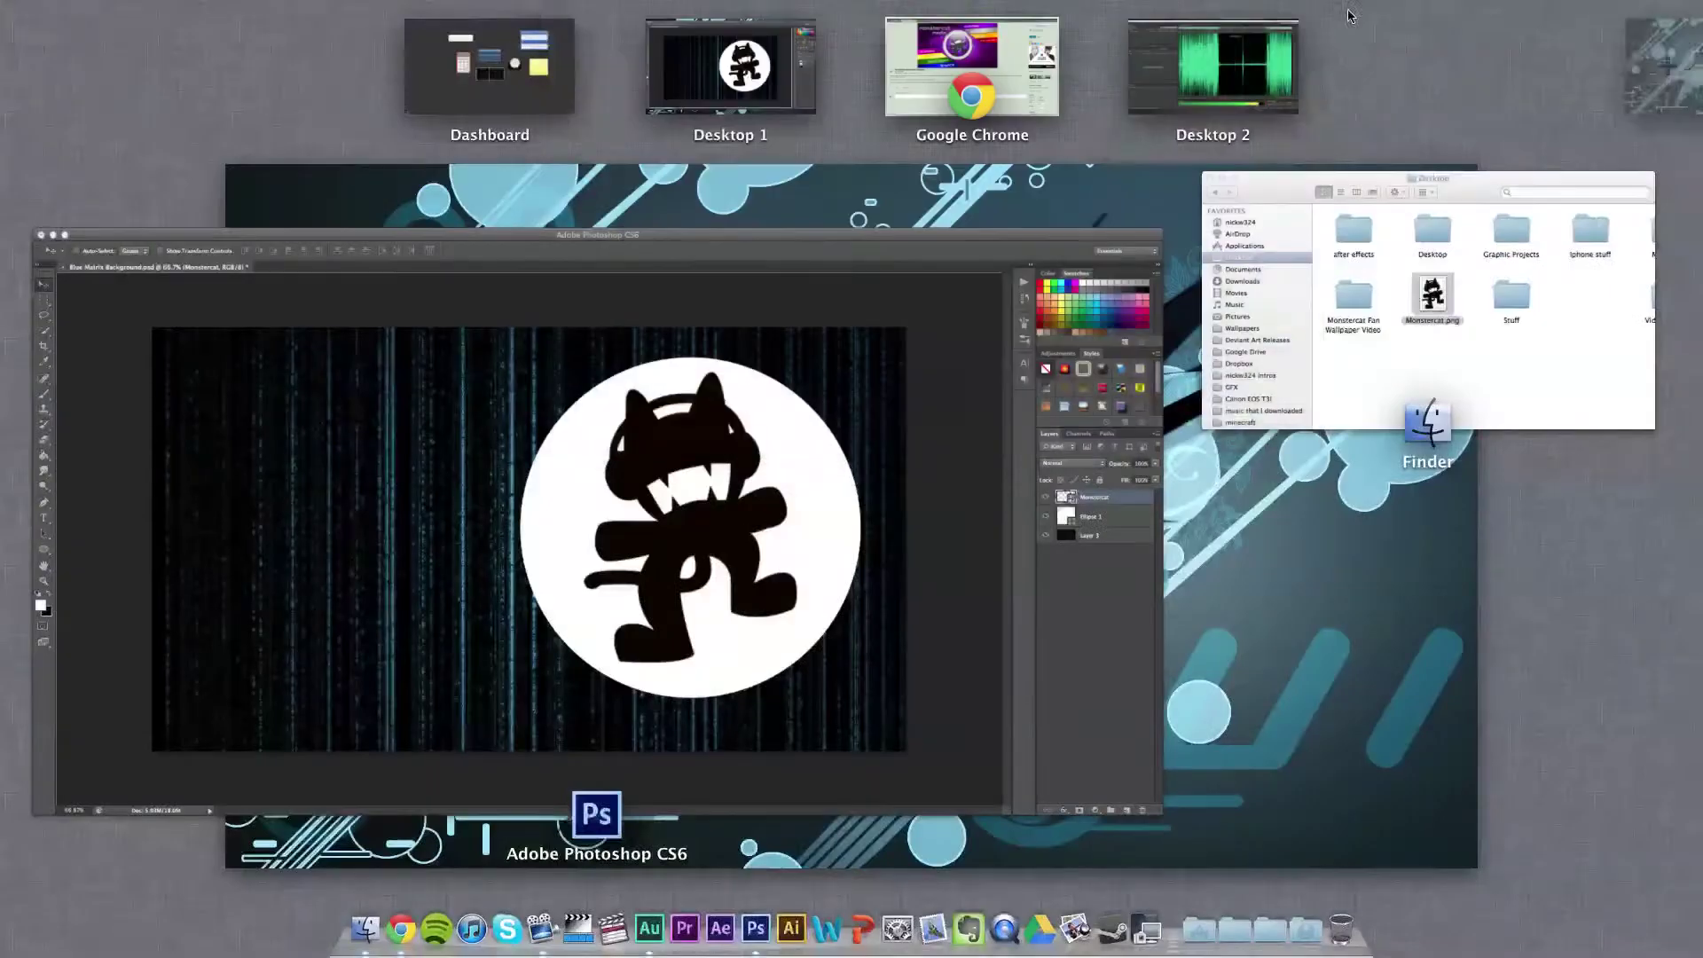
pyautogui.click(701, 76)
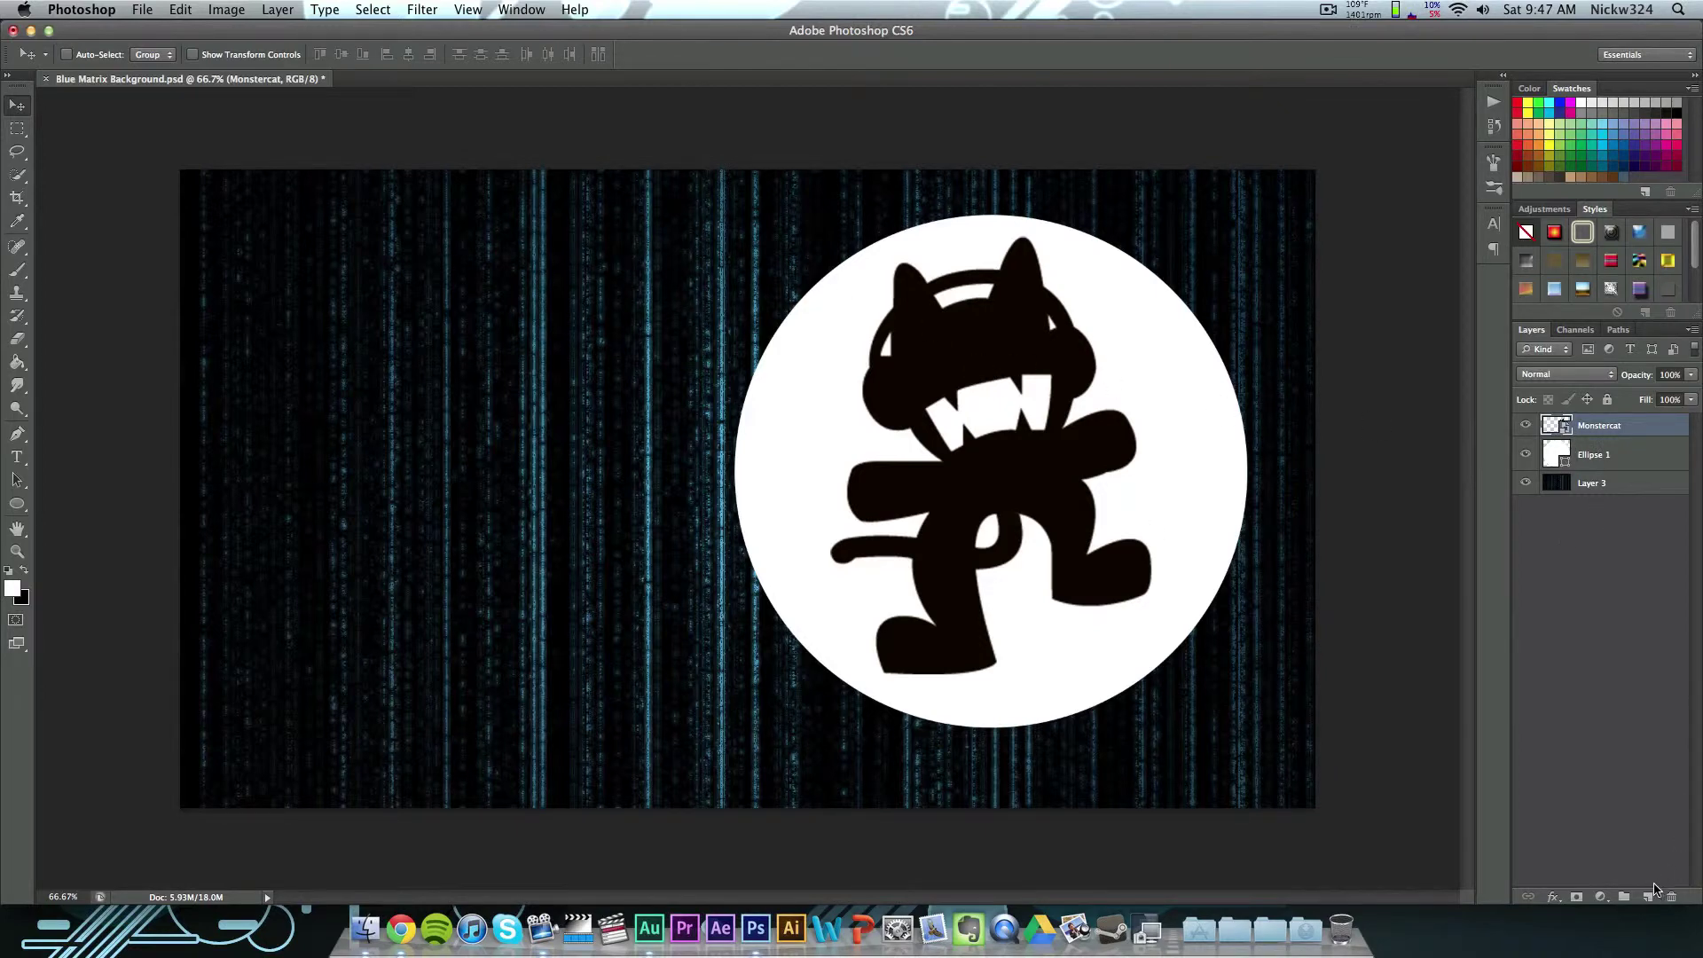
# Step: Draw a white rectangle of about 944 × 173 px on a new top layer, extending from the canvas's left edge towards the circle
pyautogui.click(1649, 896)
pyautogui.click(17, 505)
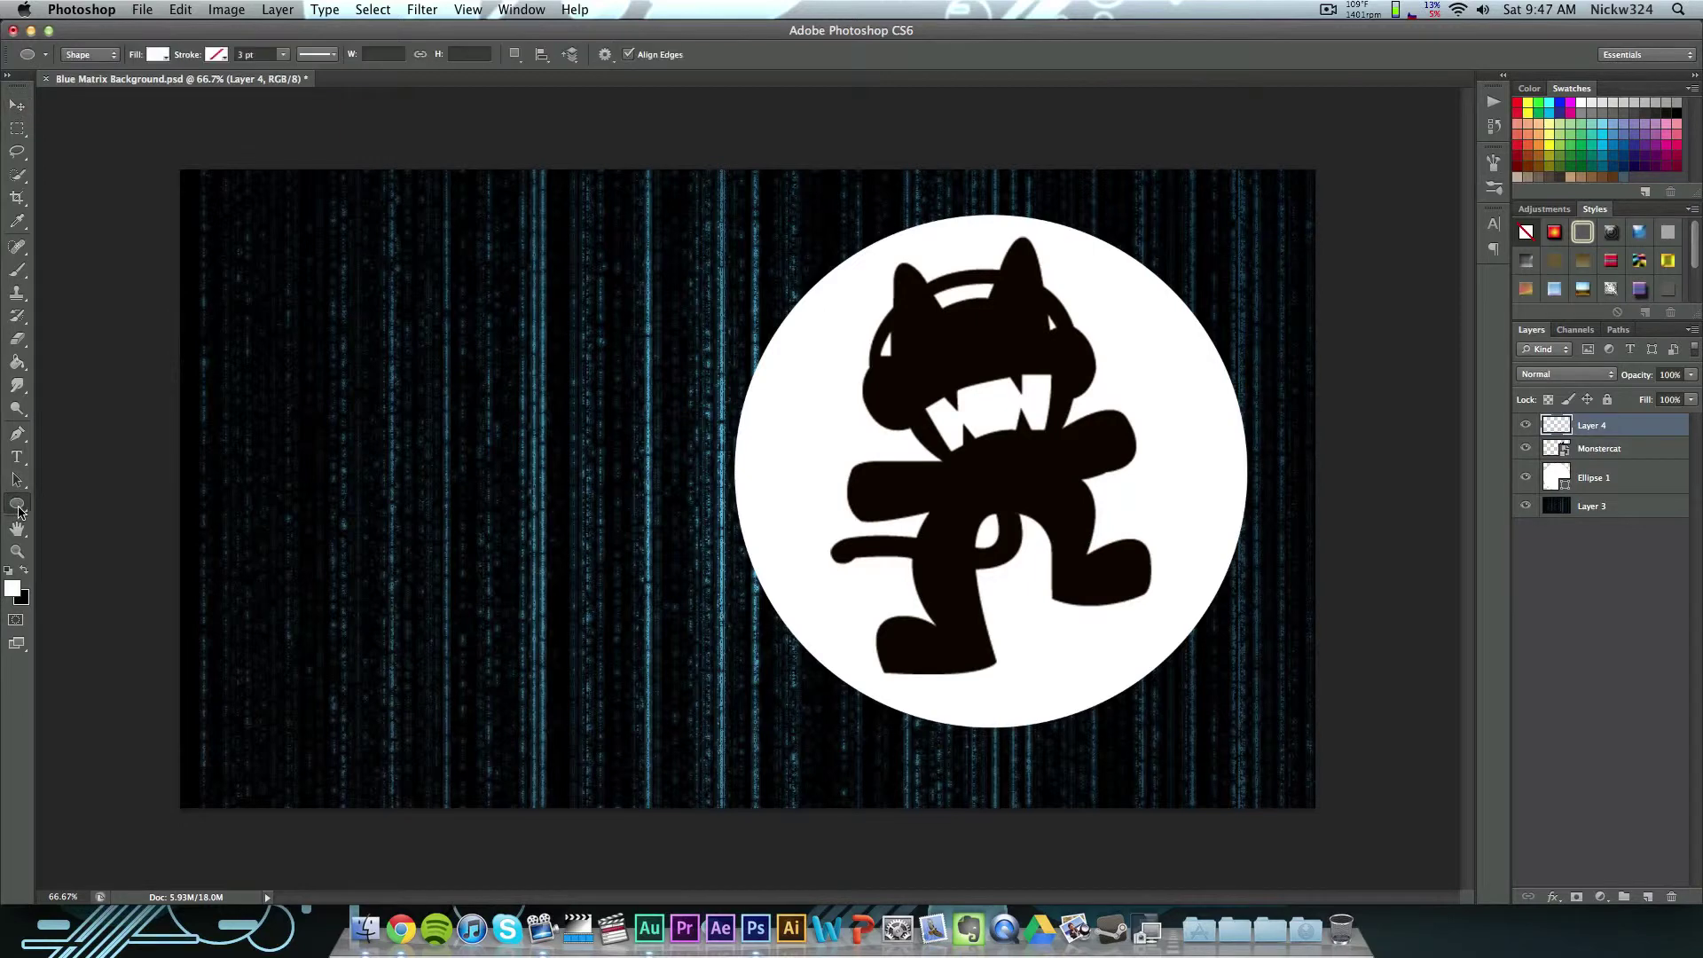
pyautogui.moveTo(17, 512); pyautogui.dragTo(71, 503)
pyautogui.click(80, 499)
pyautogui.moveTo(160, 273); pyautogui.dragTo(718, 374)
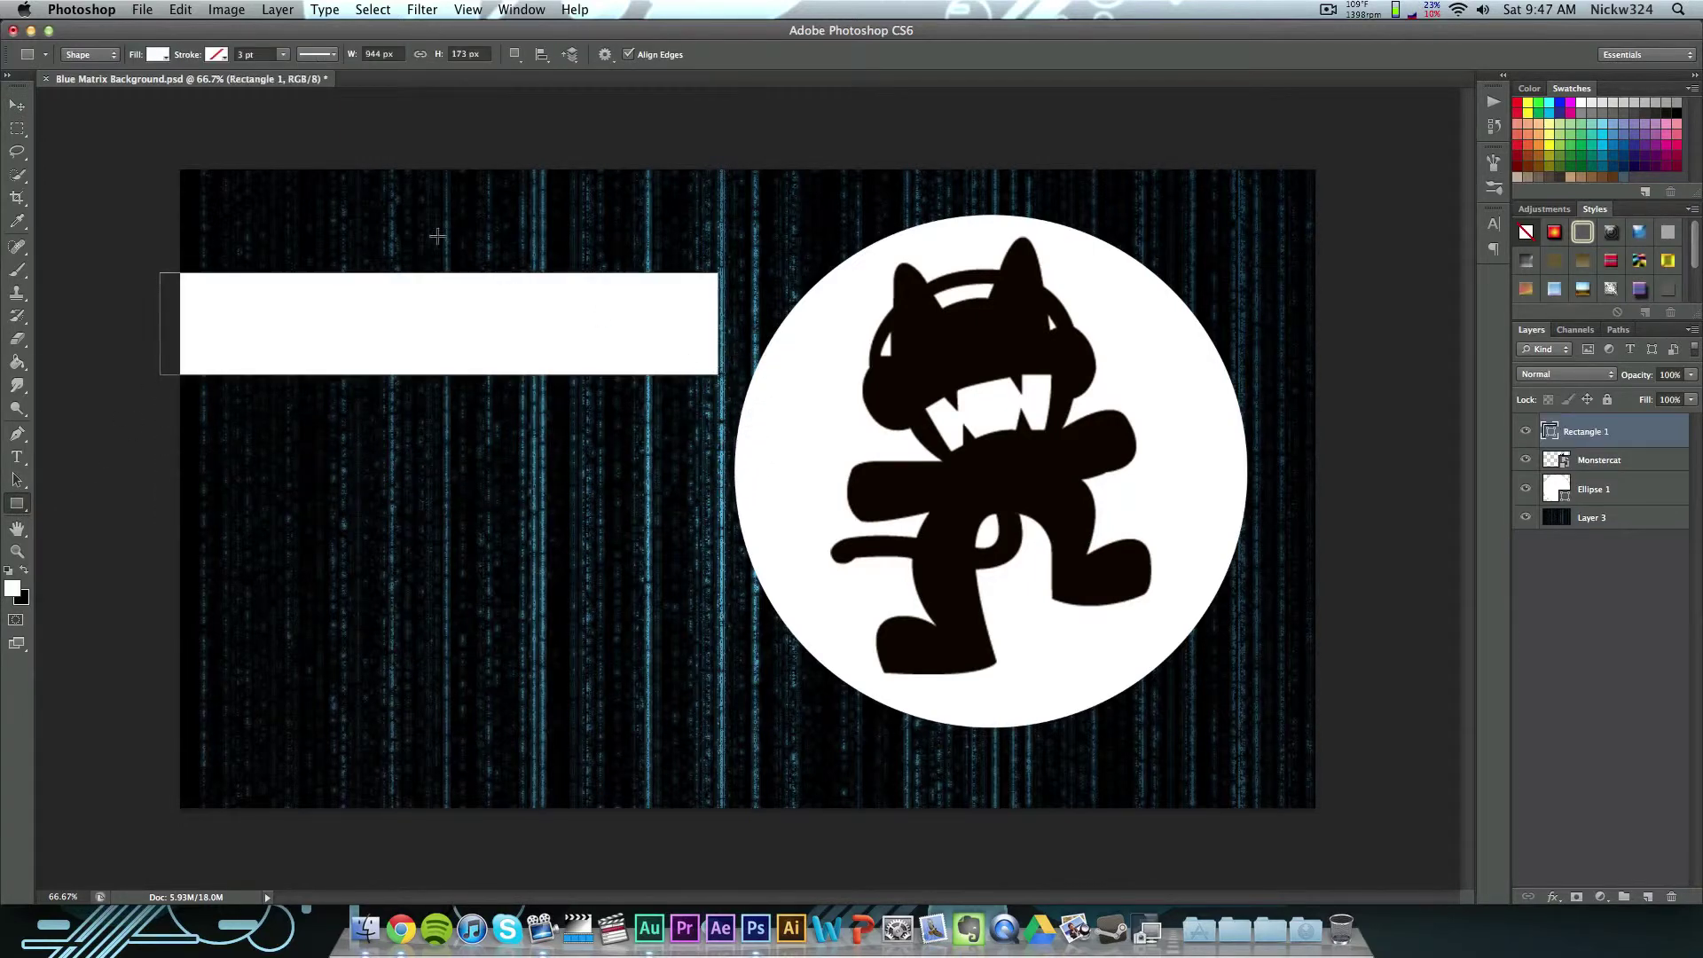
pyautogui.click(24, 108)
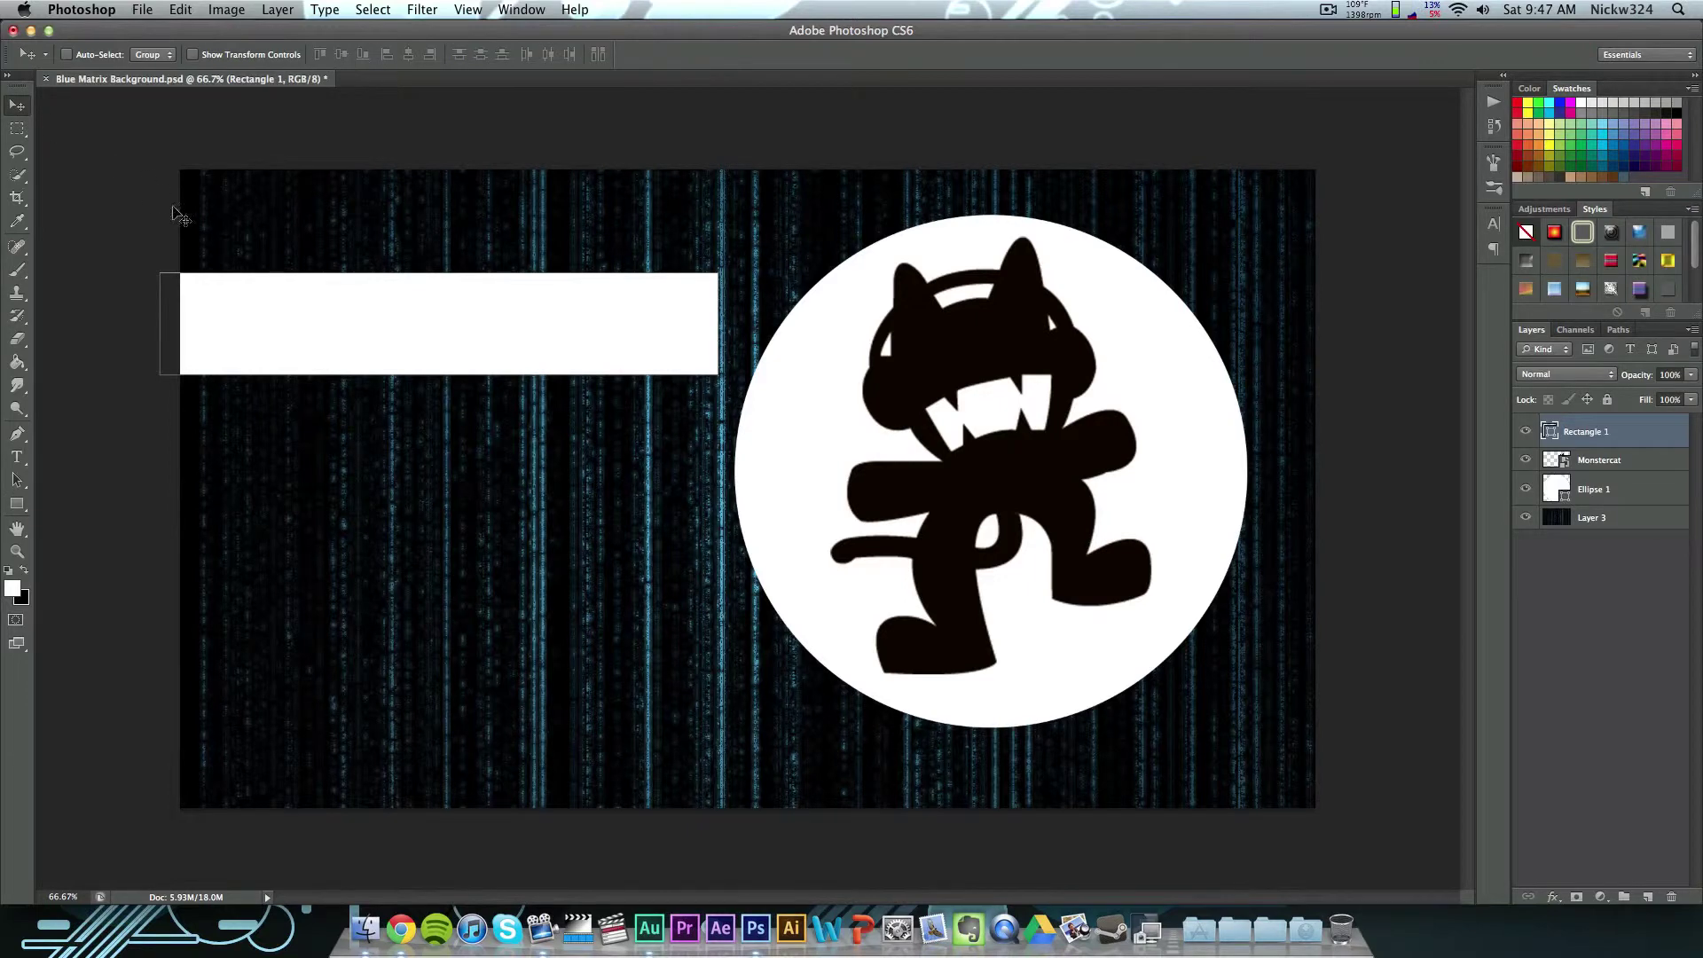
pyautogui.moveTo(542, 352); pyautogui.dragTo(546, 351)
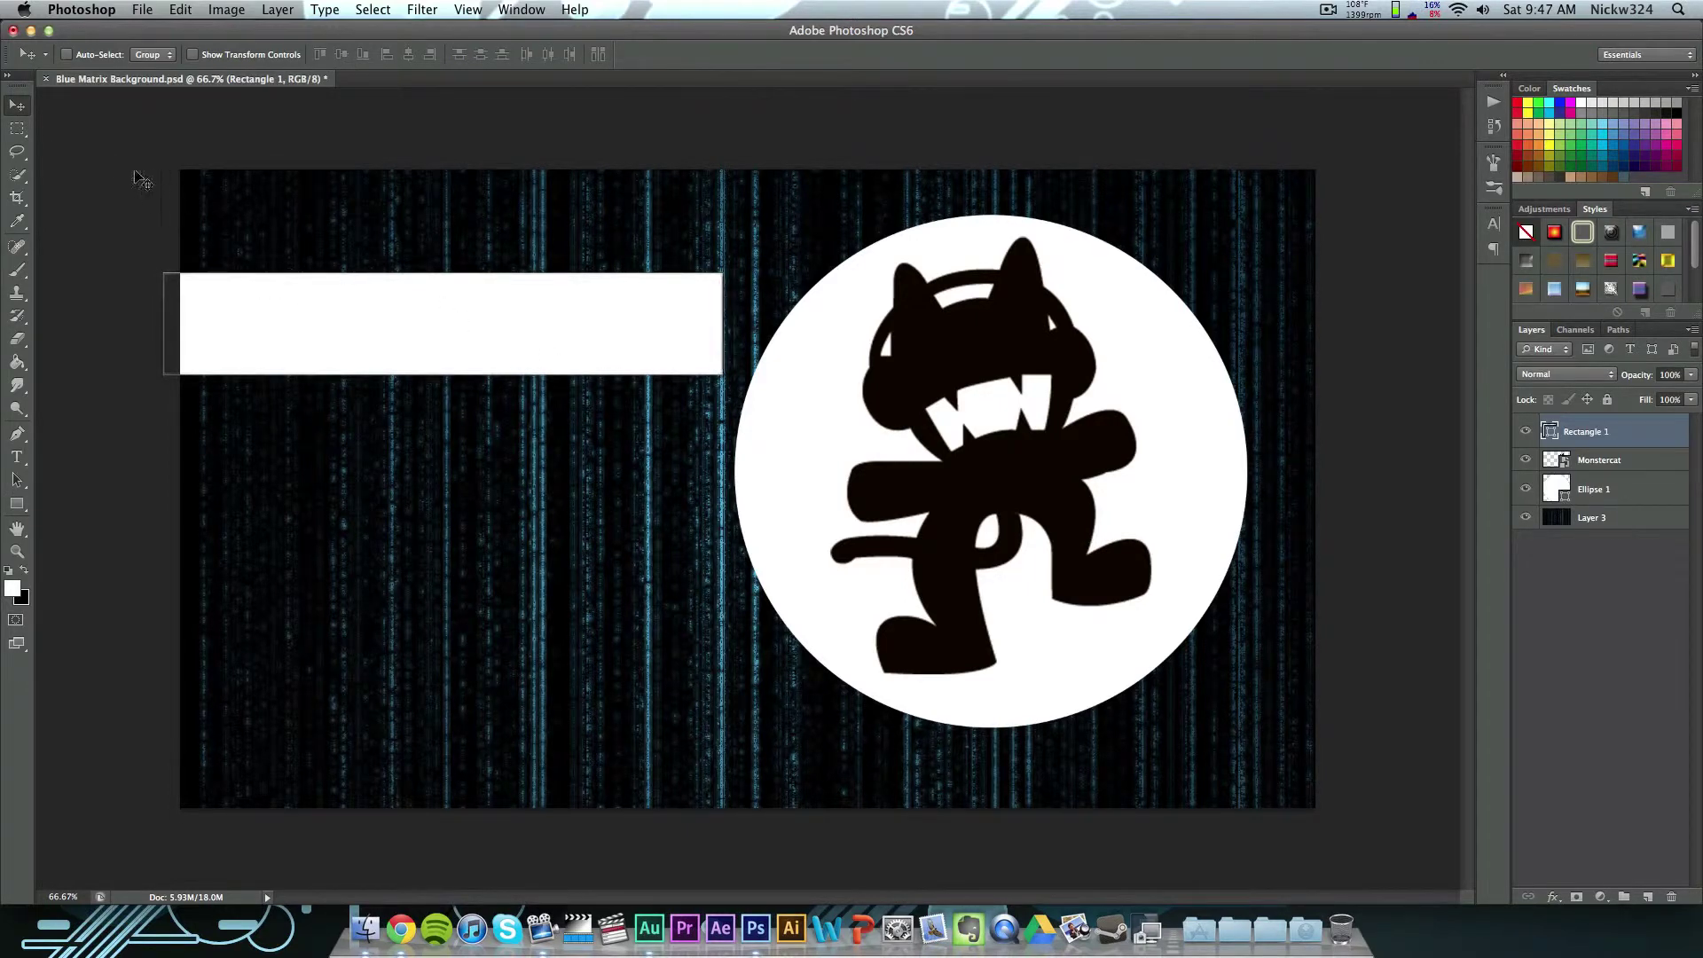
# Step: Add the text "MonsterCat" below the white bar in the Ubuntu-Title-fr font at 36 pt
pyautogui.press('t')
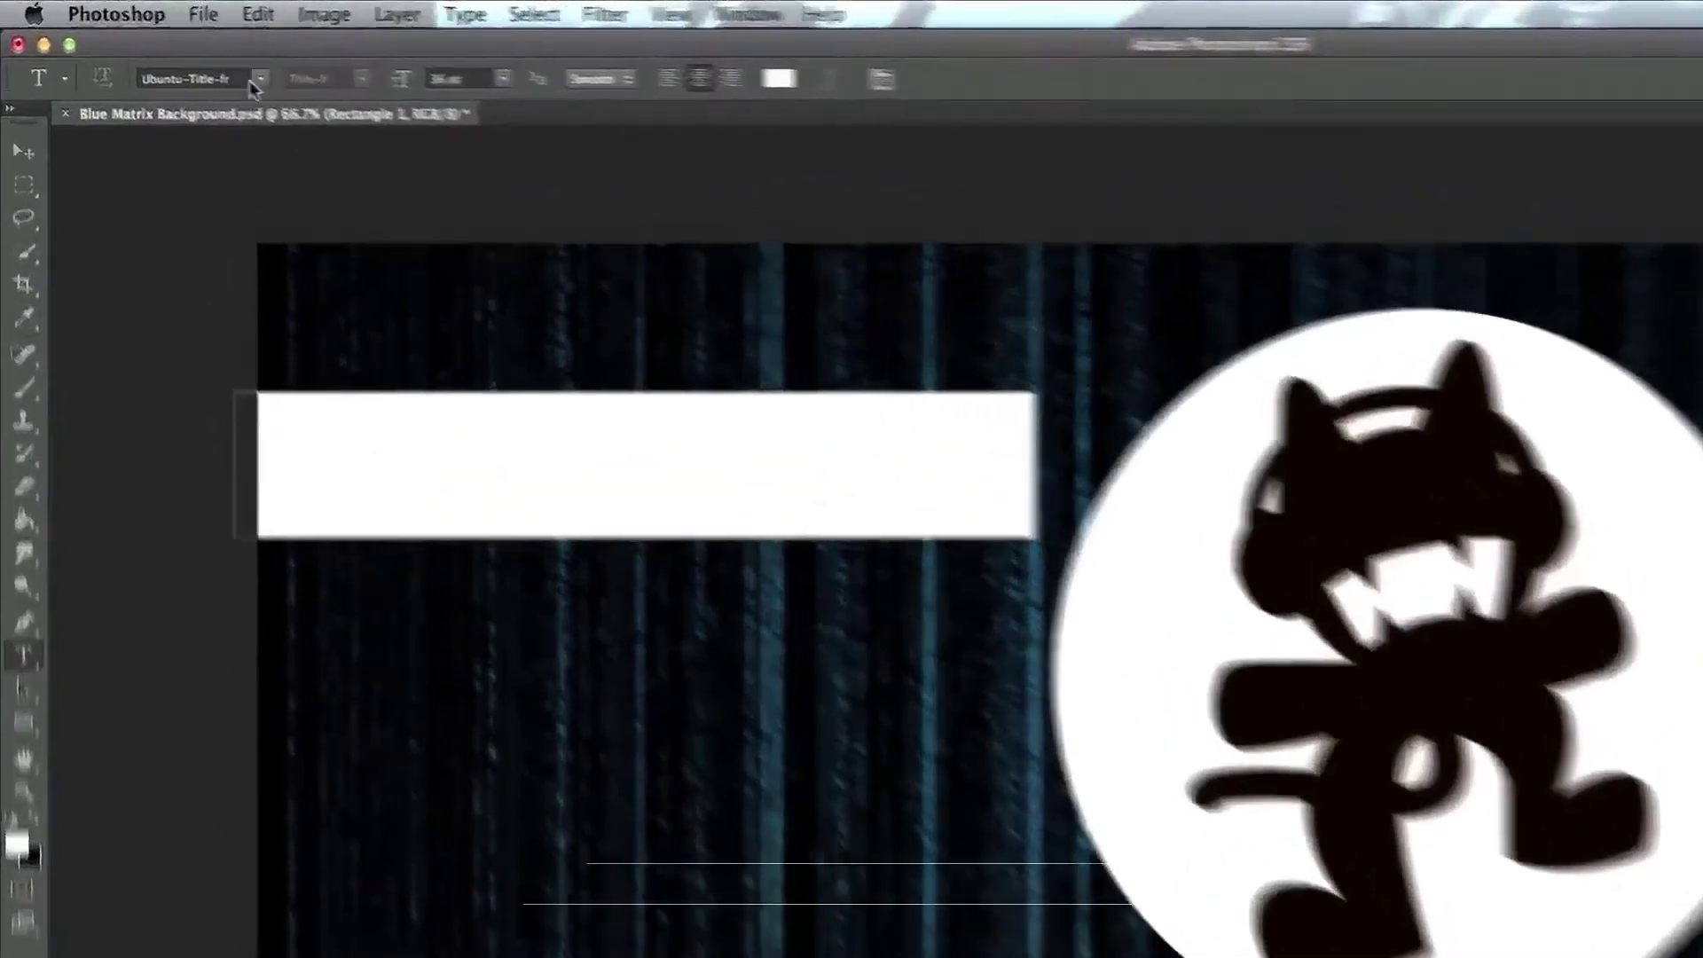
pyautogui.click(257, 80)
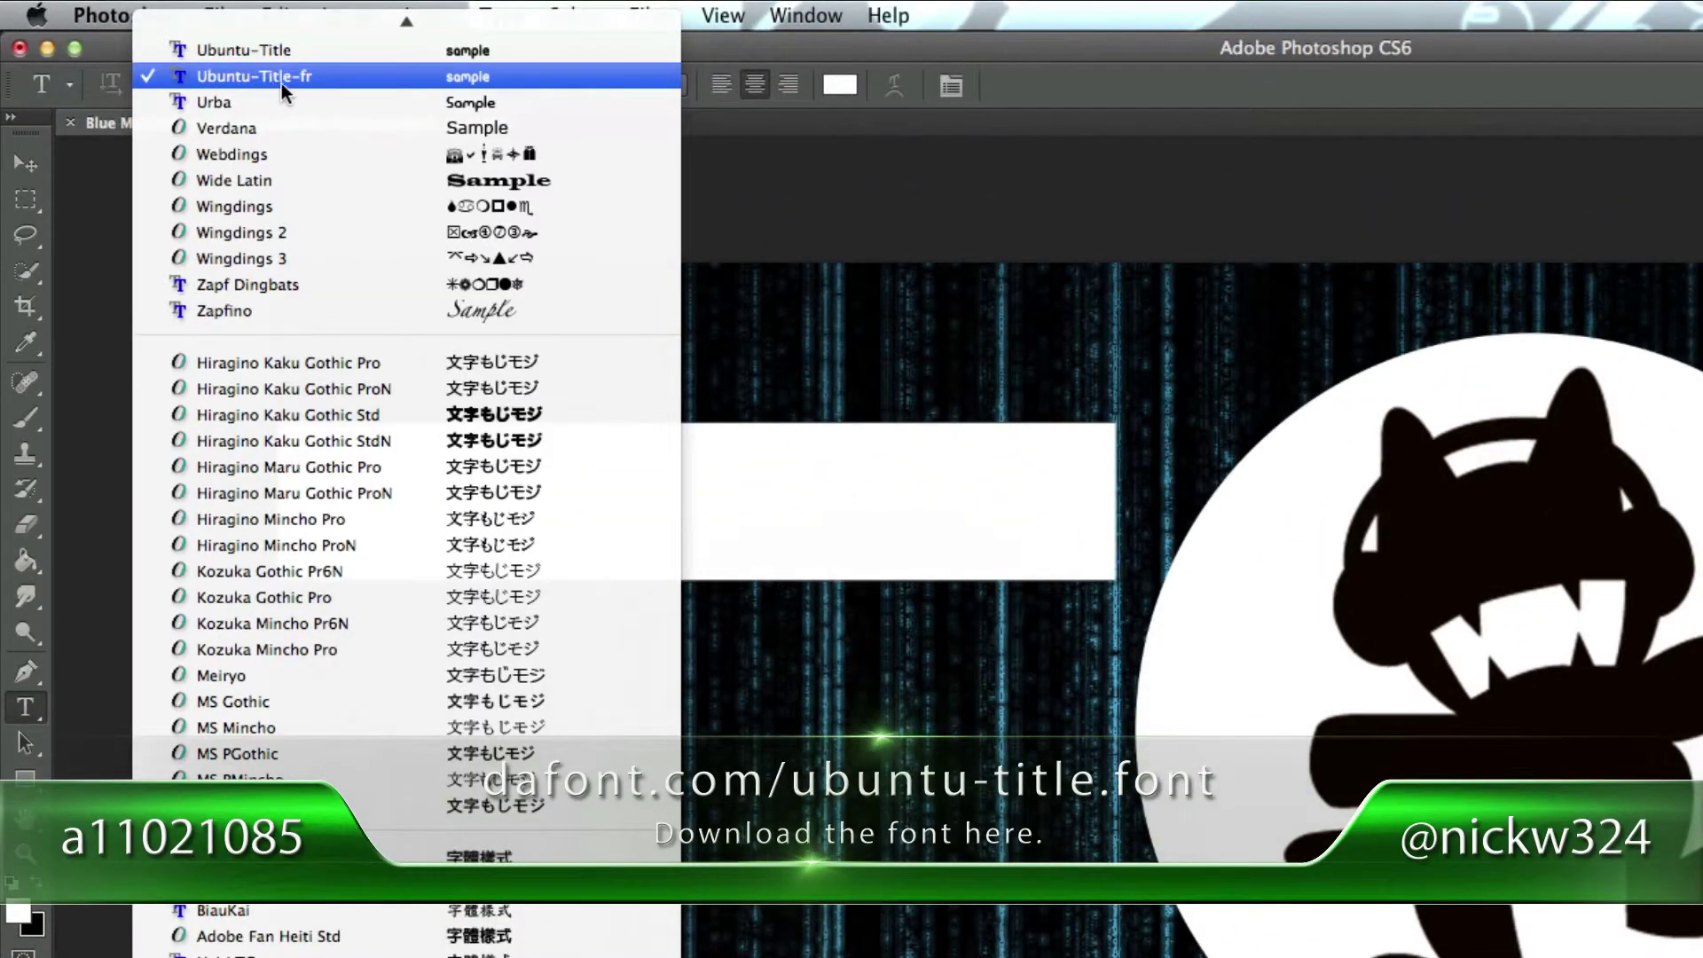
pyautogui.click(266, 80)
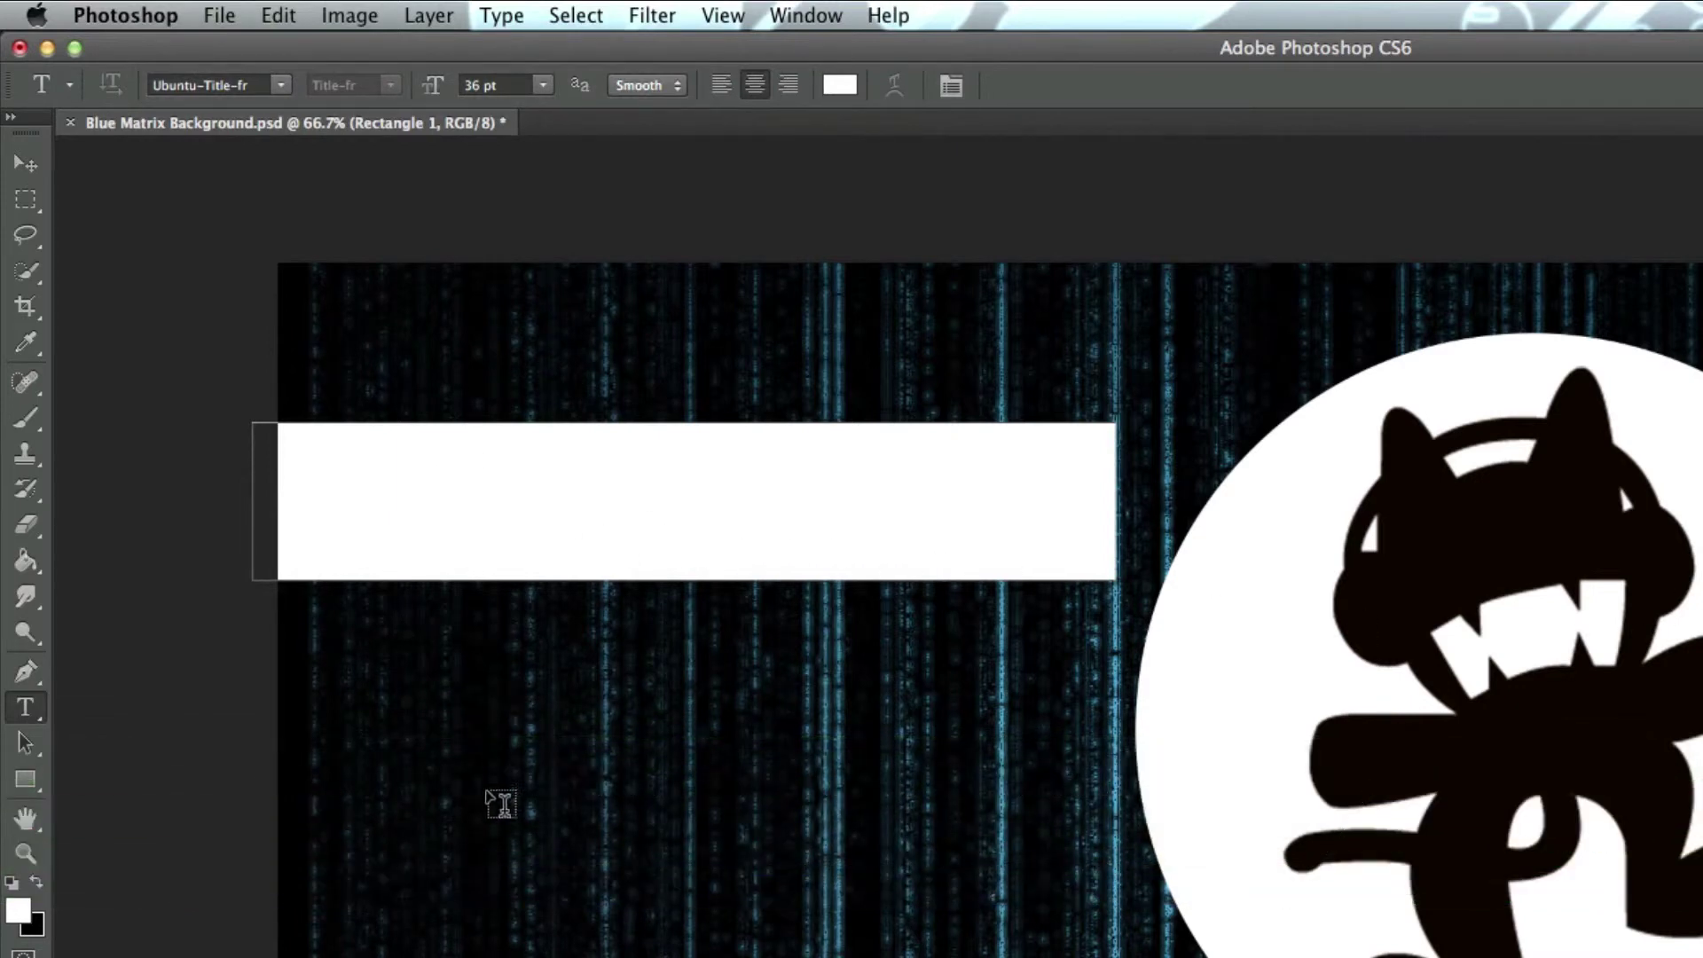
pyautogui.click(493, 798)
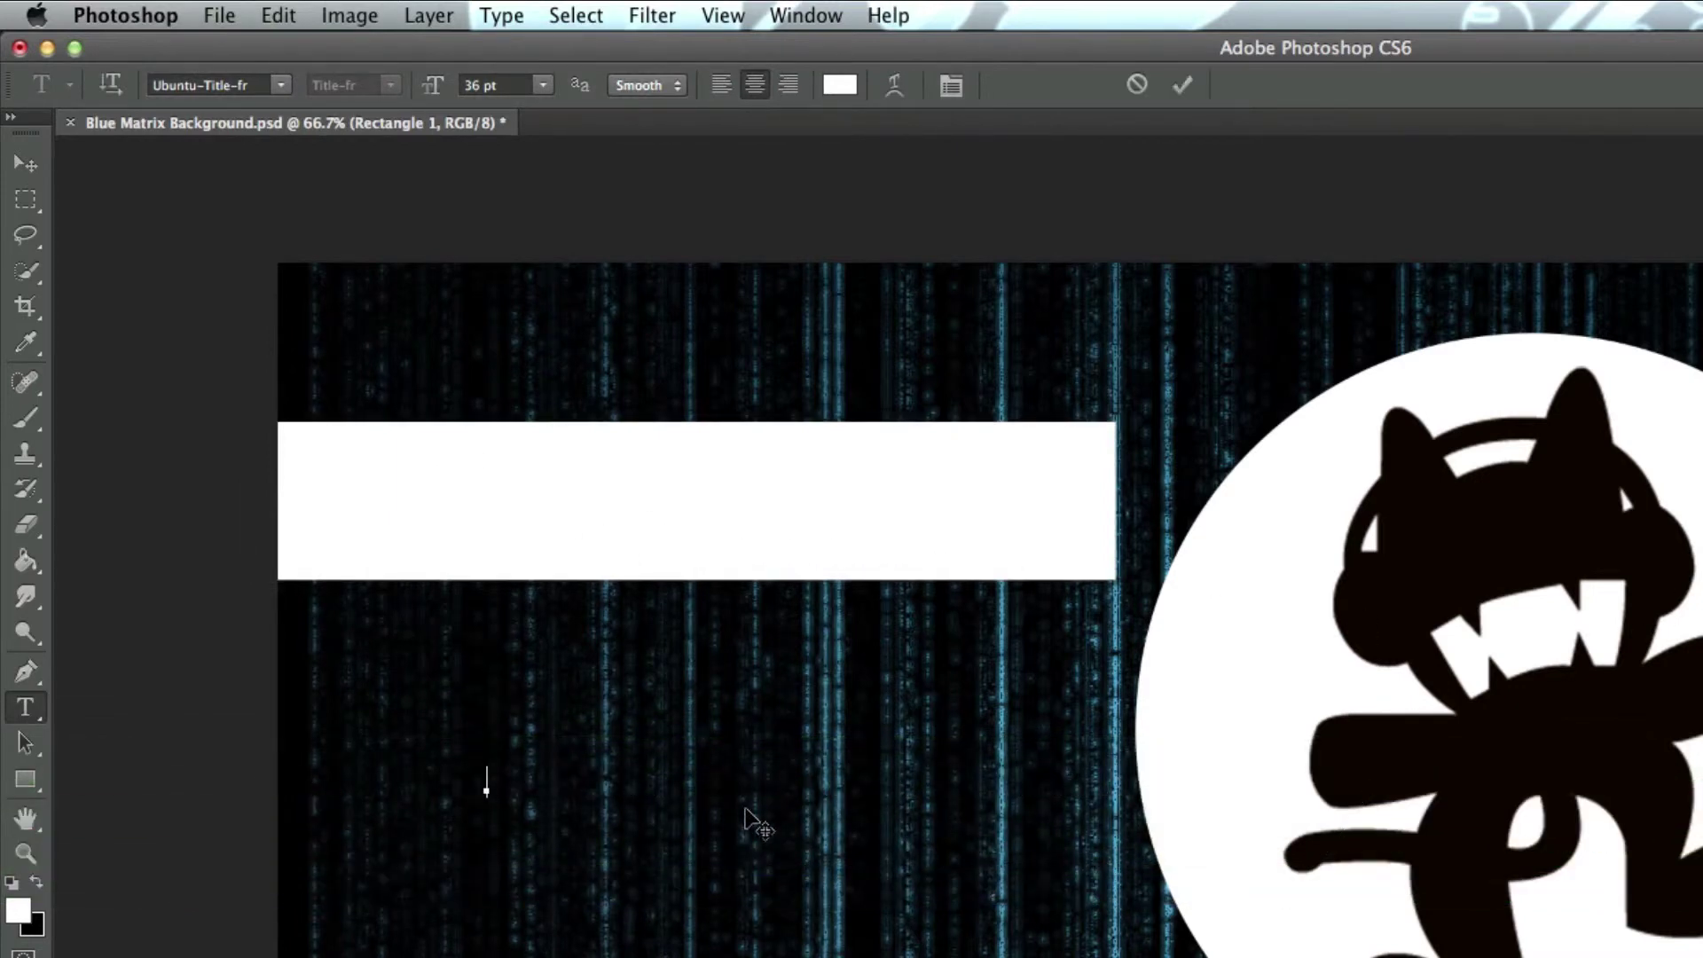
pyautogui.write('monster')
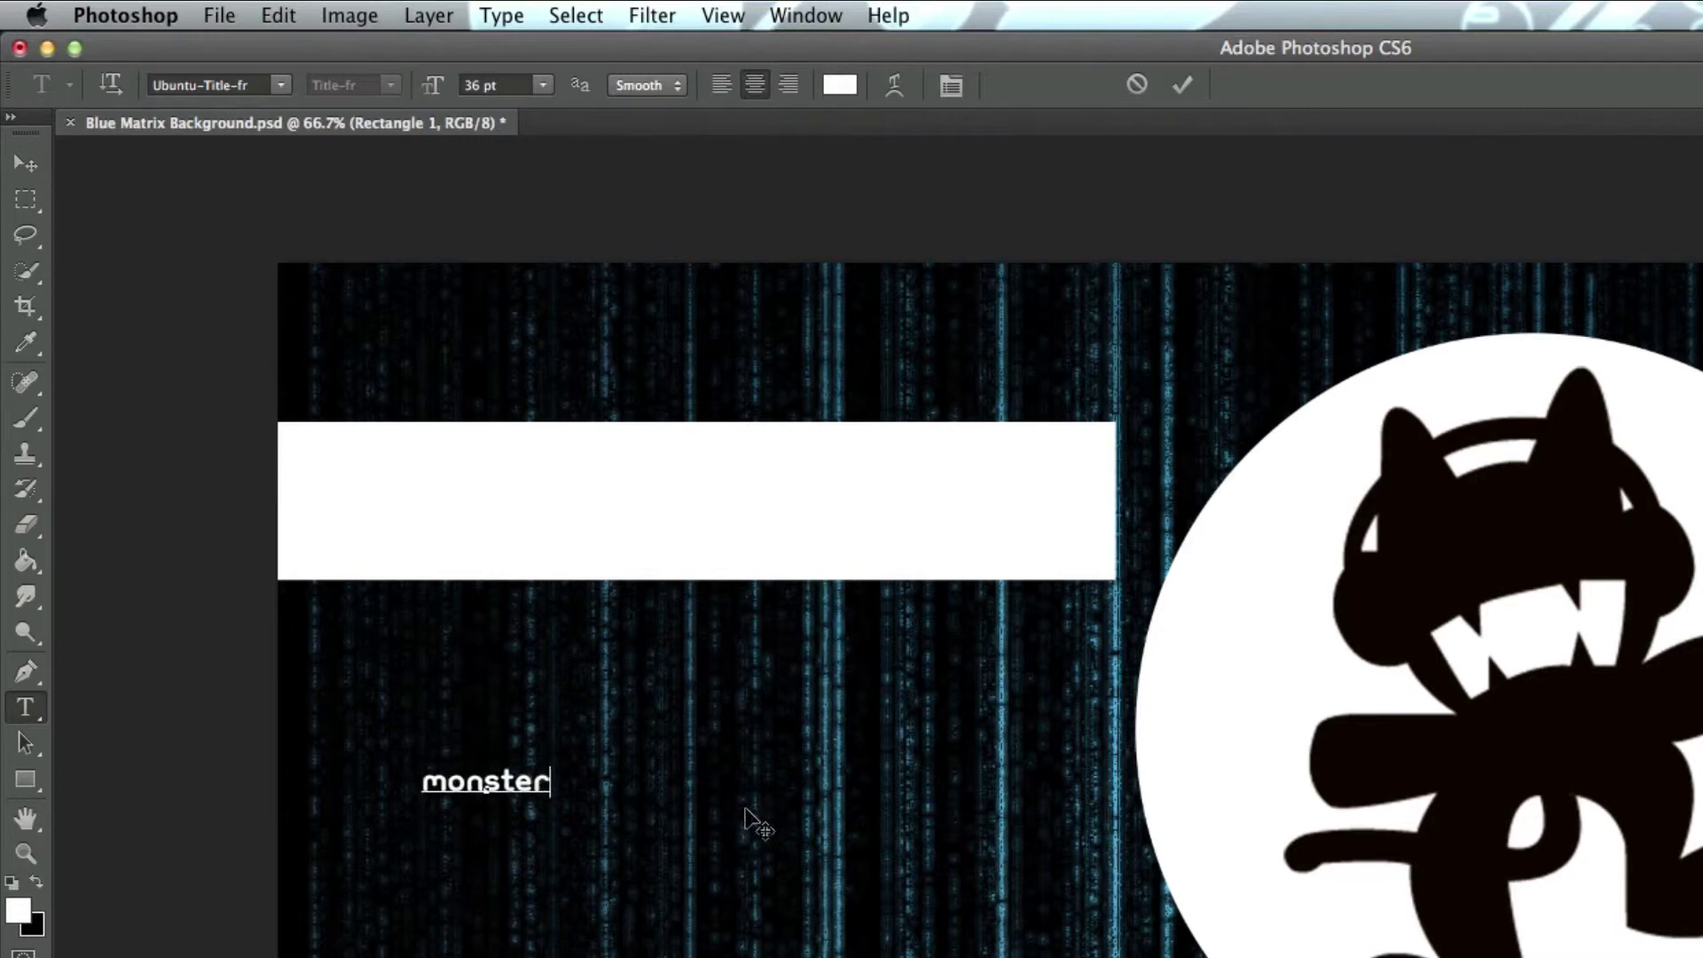
pyautogui.write('cat')
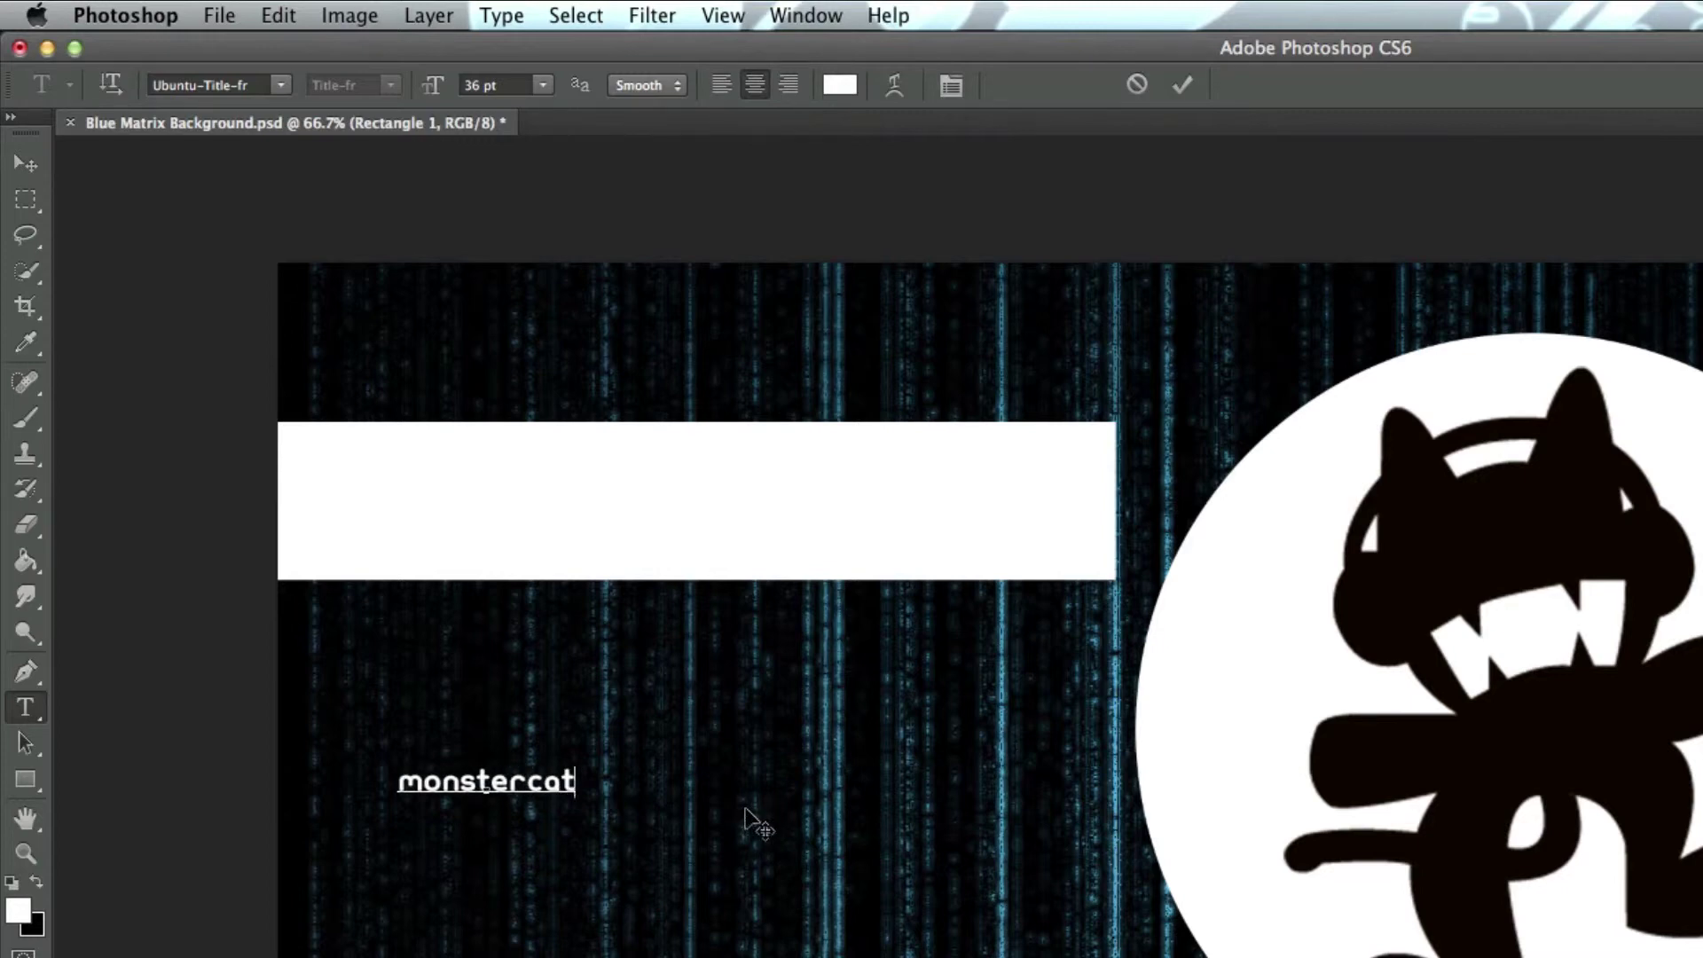
# Step: Change the colour of the MonsterCat text to black
pyautogui.doubleClick(532, 783)
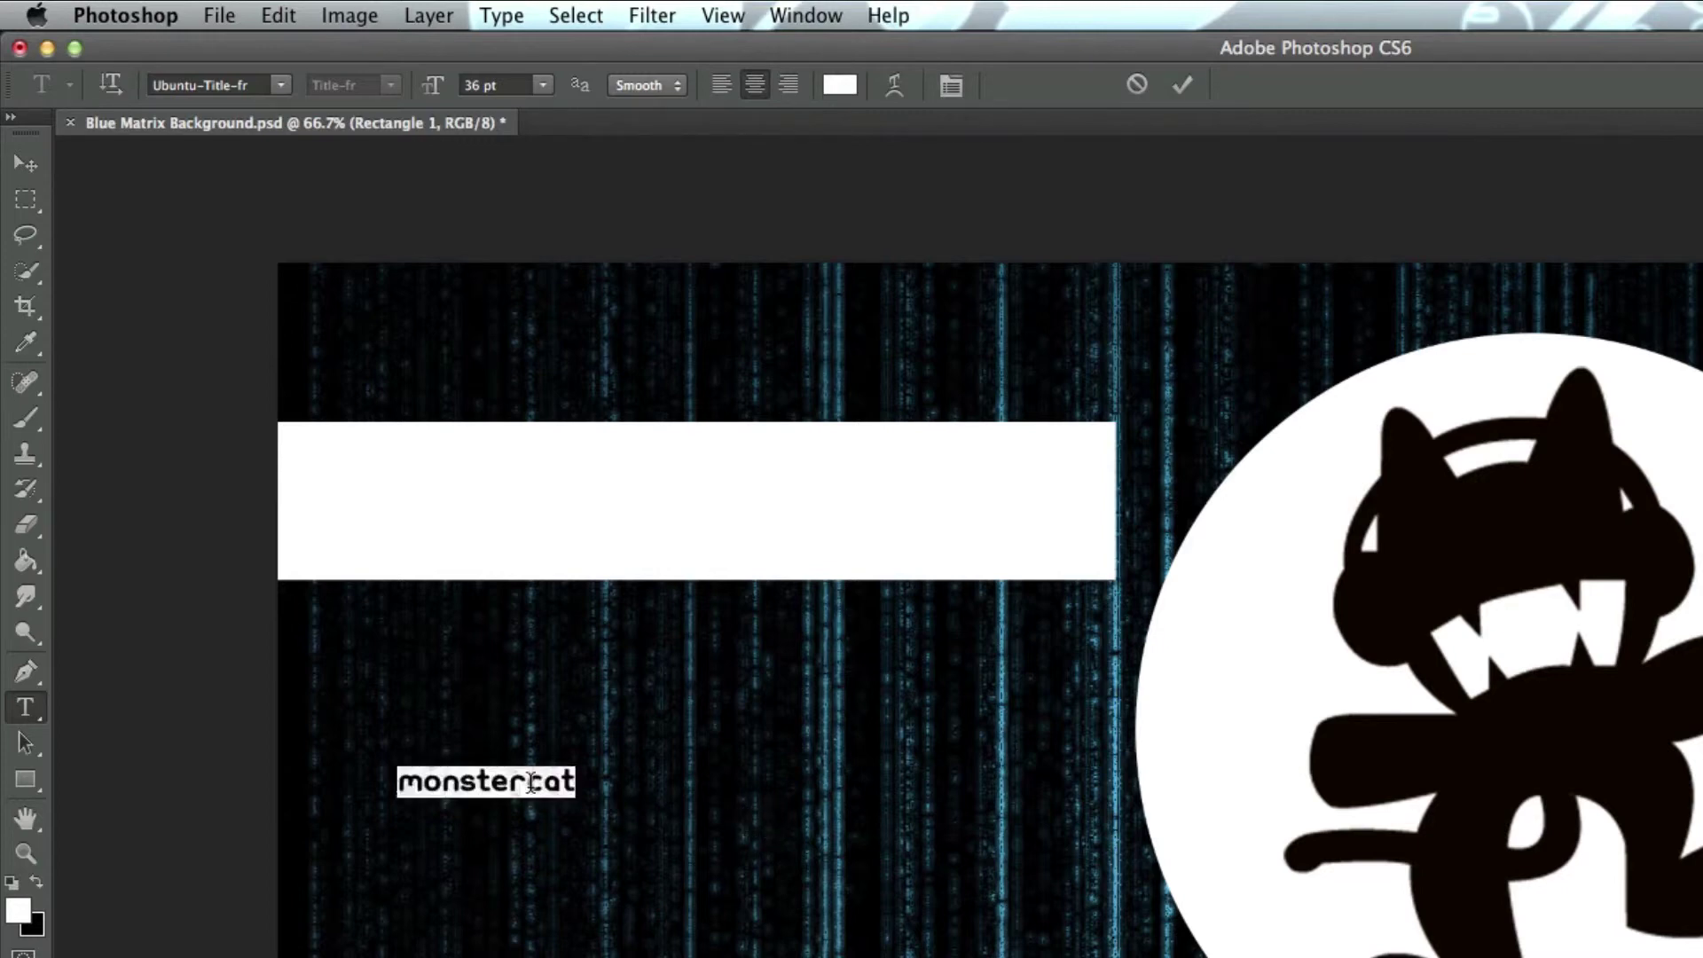
pyautogui.click(829, 88)
pyautogui.moveTo(1580, 720); pyautogui.dragTo(1591, 817)
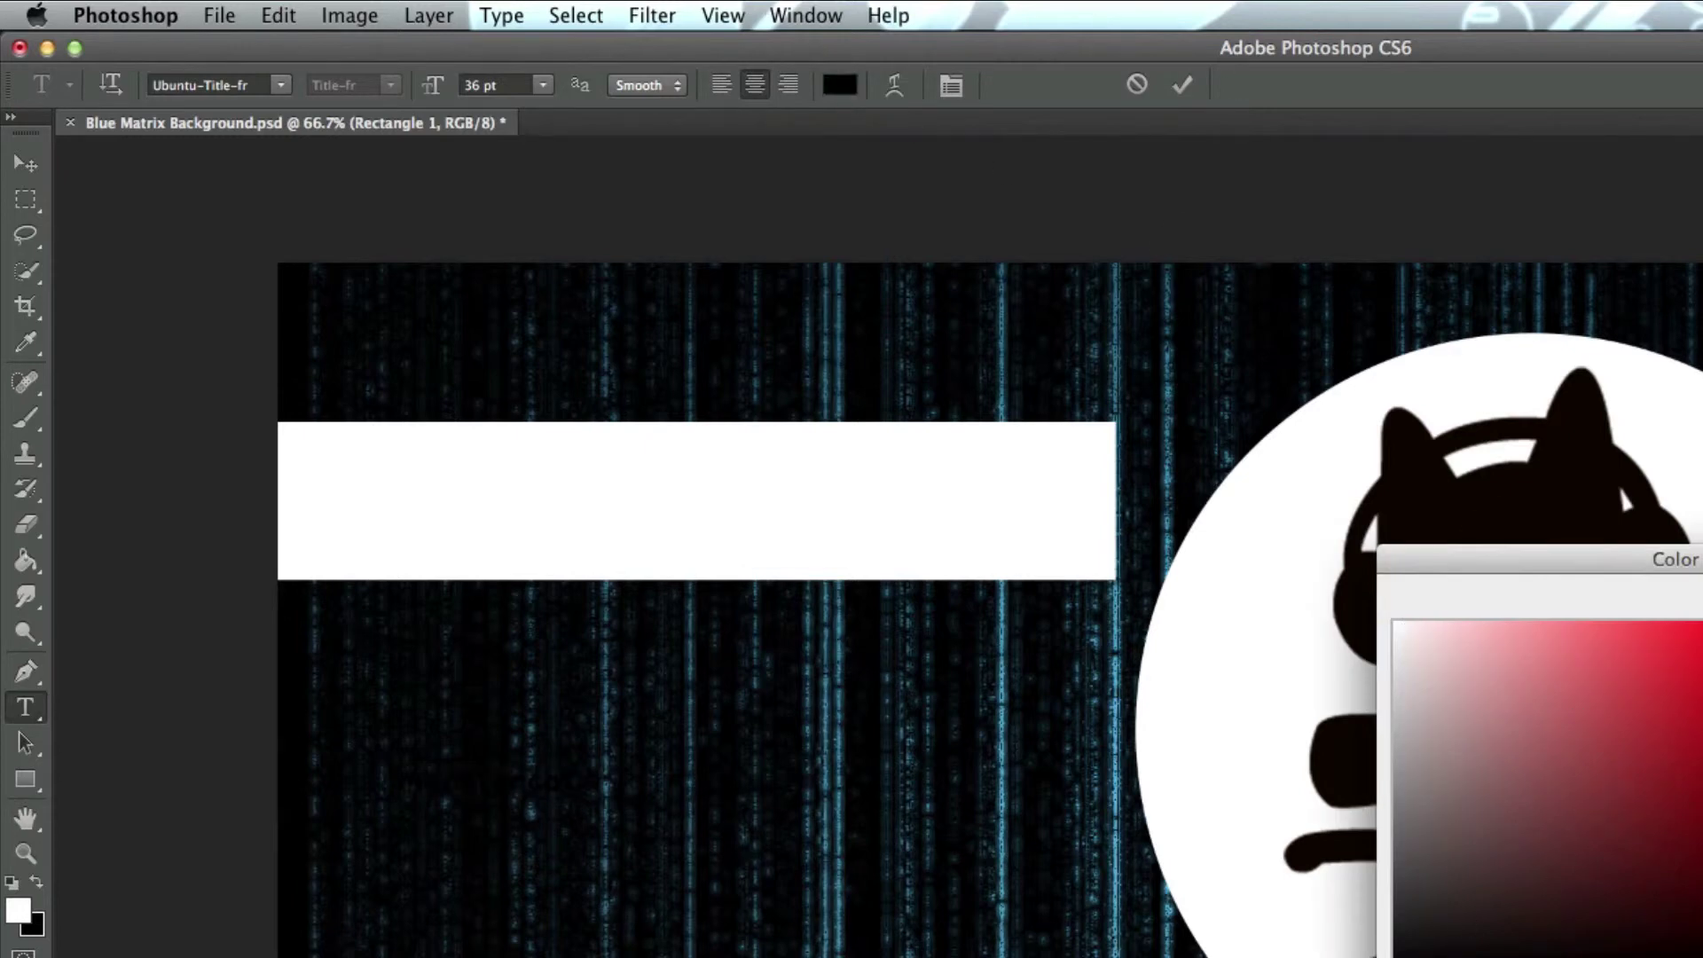
pyautogui.press('Return')
# Step: Move the MonsterCat text onto the white bar, scale it to about 360% and centre it there
pyautogui.click(25, 164)
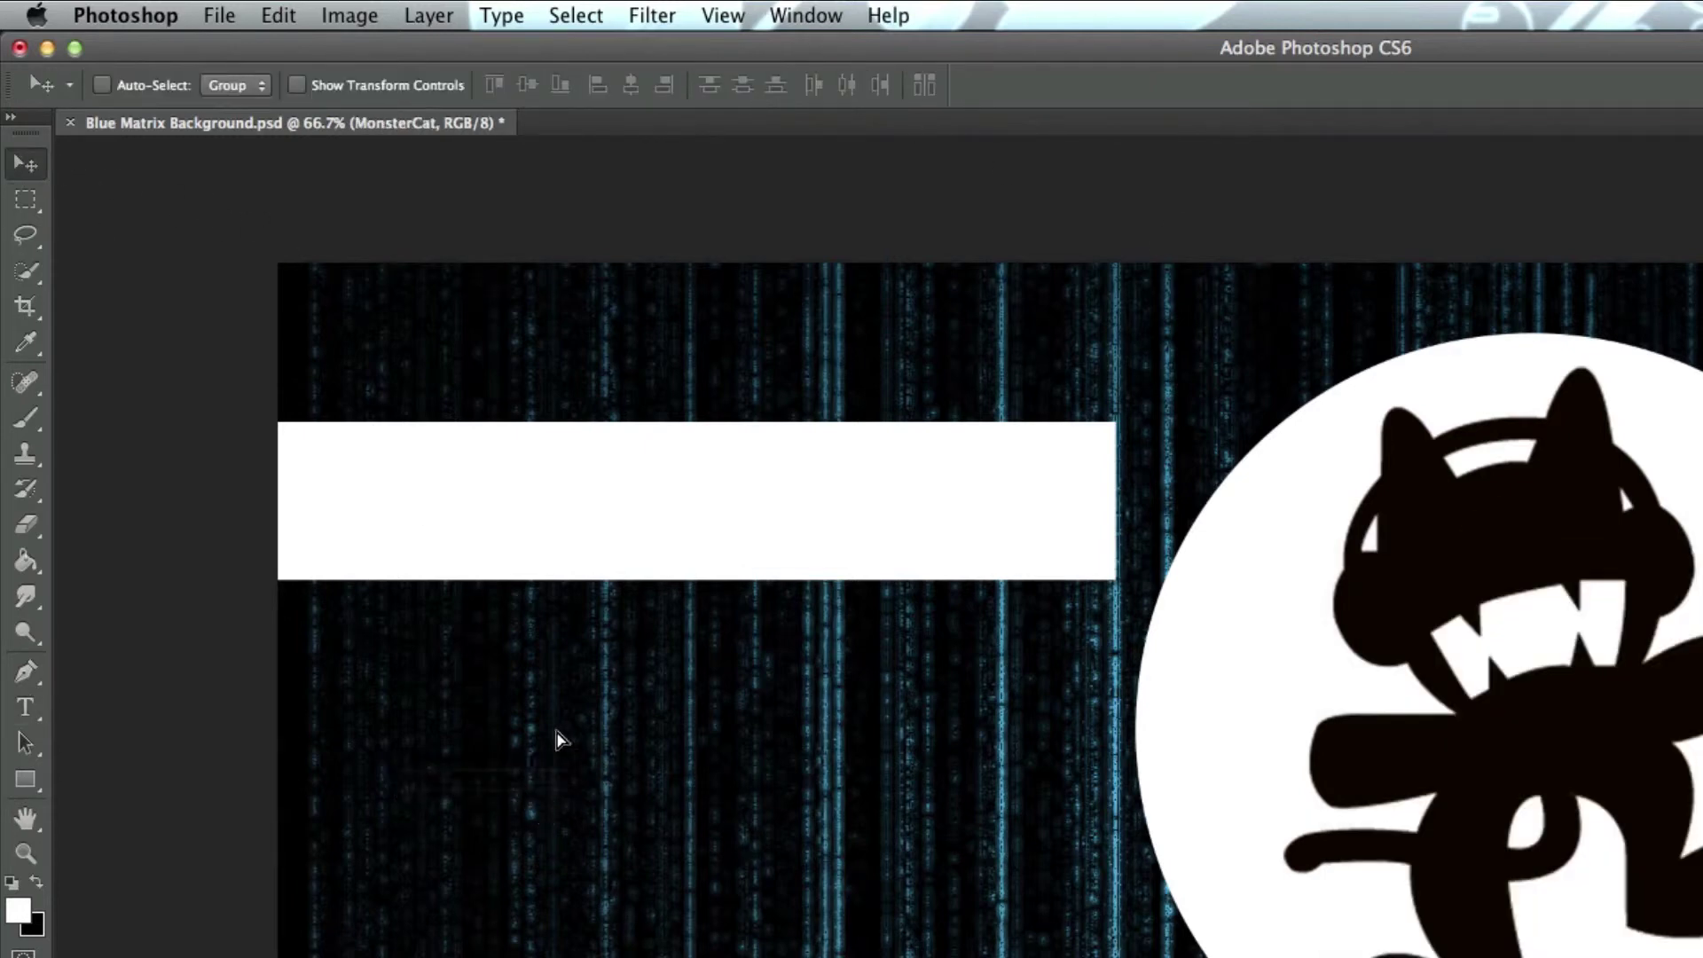
pyautogui.moveTo(561, 740); pyautogui.dragTo(1145, 593)
pyautogui.press('super+t')
pyautogui.moveTo(965, 543); pyautogui.dragTo(837, 512)
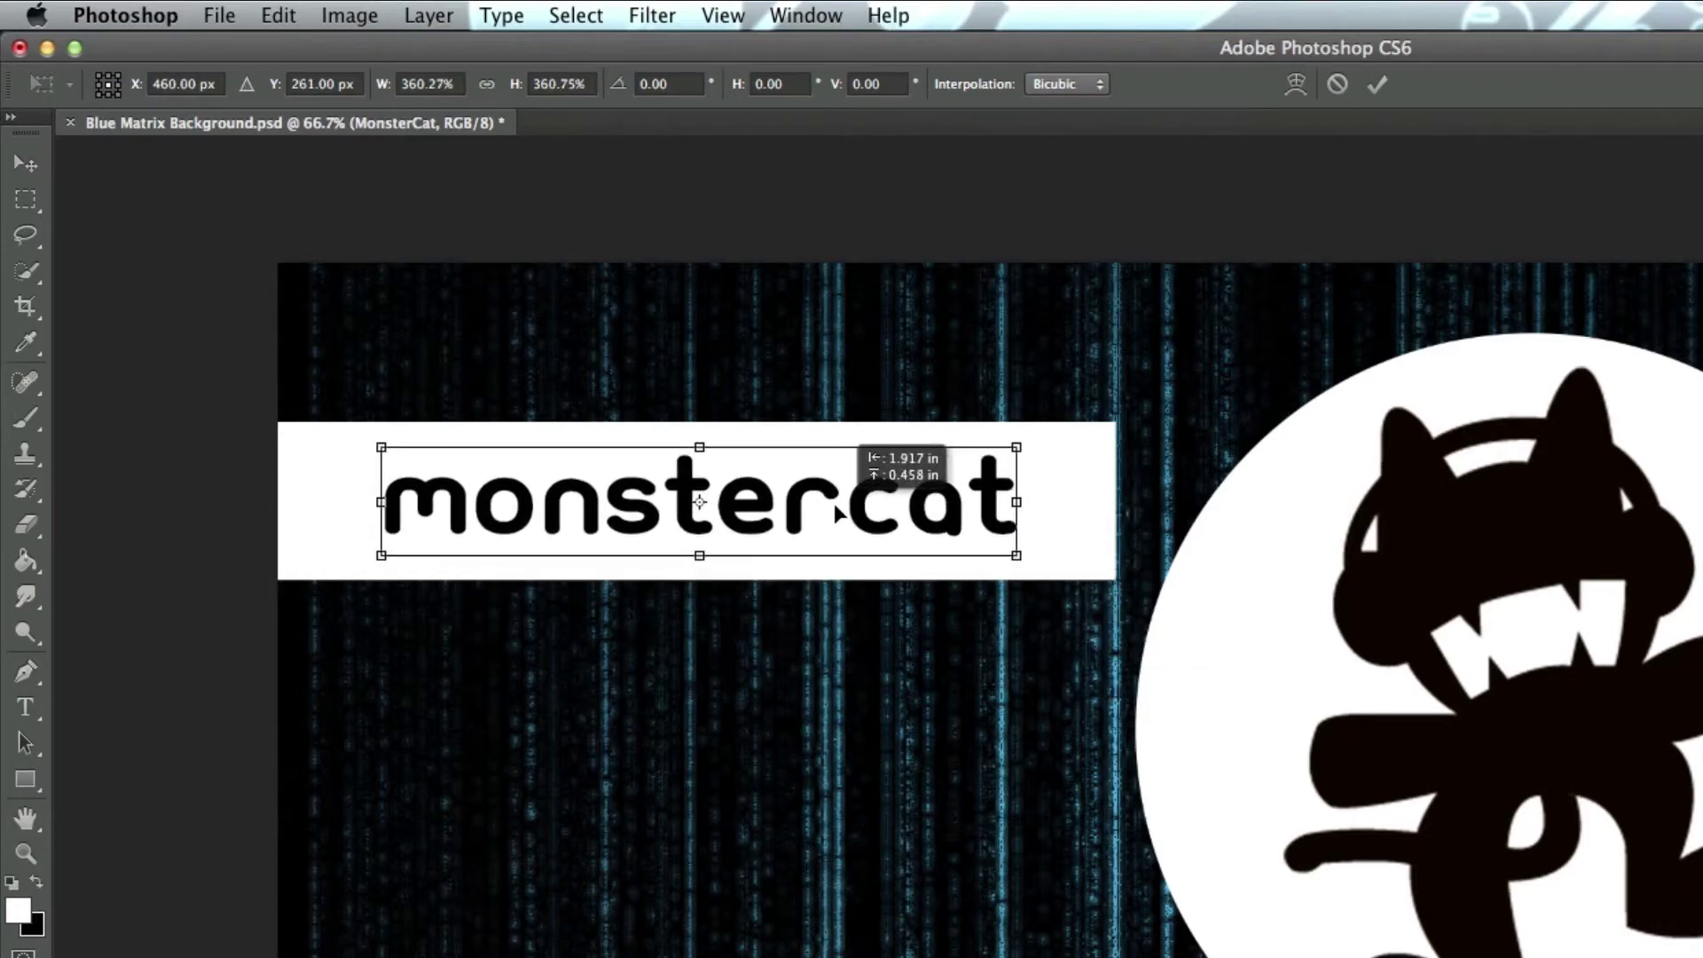
pyautogui.press('Return')
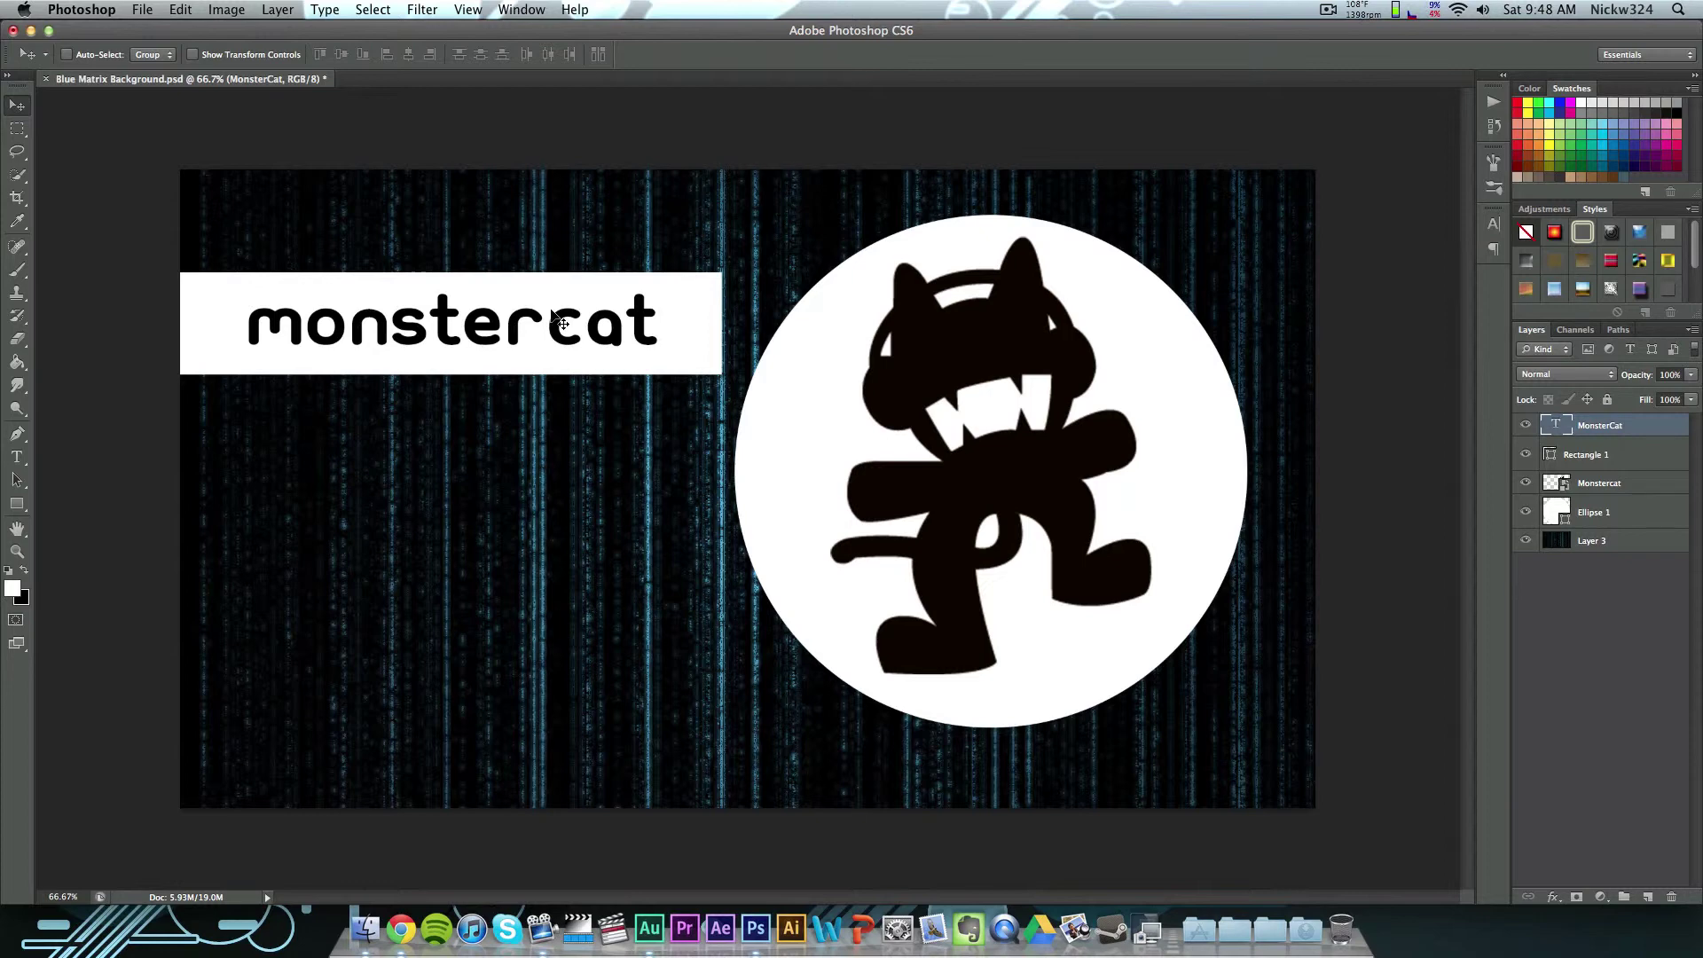
# Step: Minimise the Photoshop window and switch to Chrome to view the original wallpaper on deviantART
pyautogui.click(29, 31)
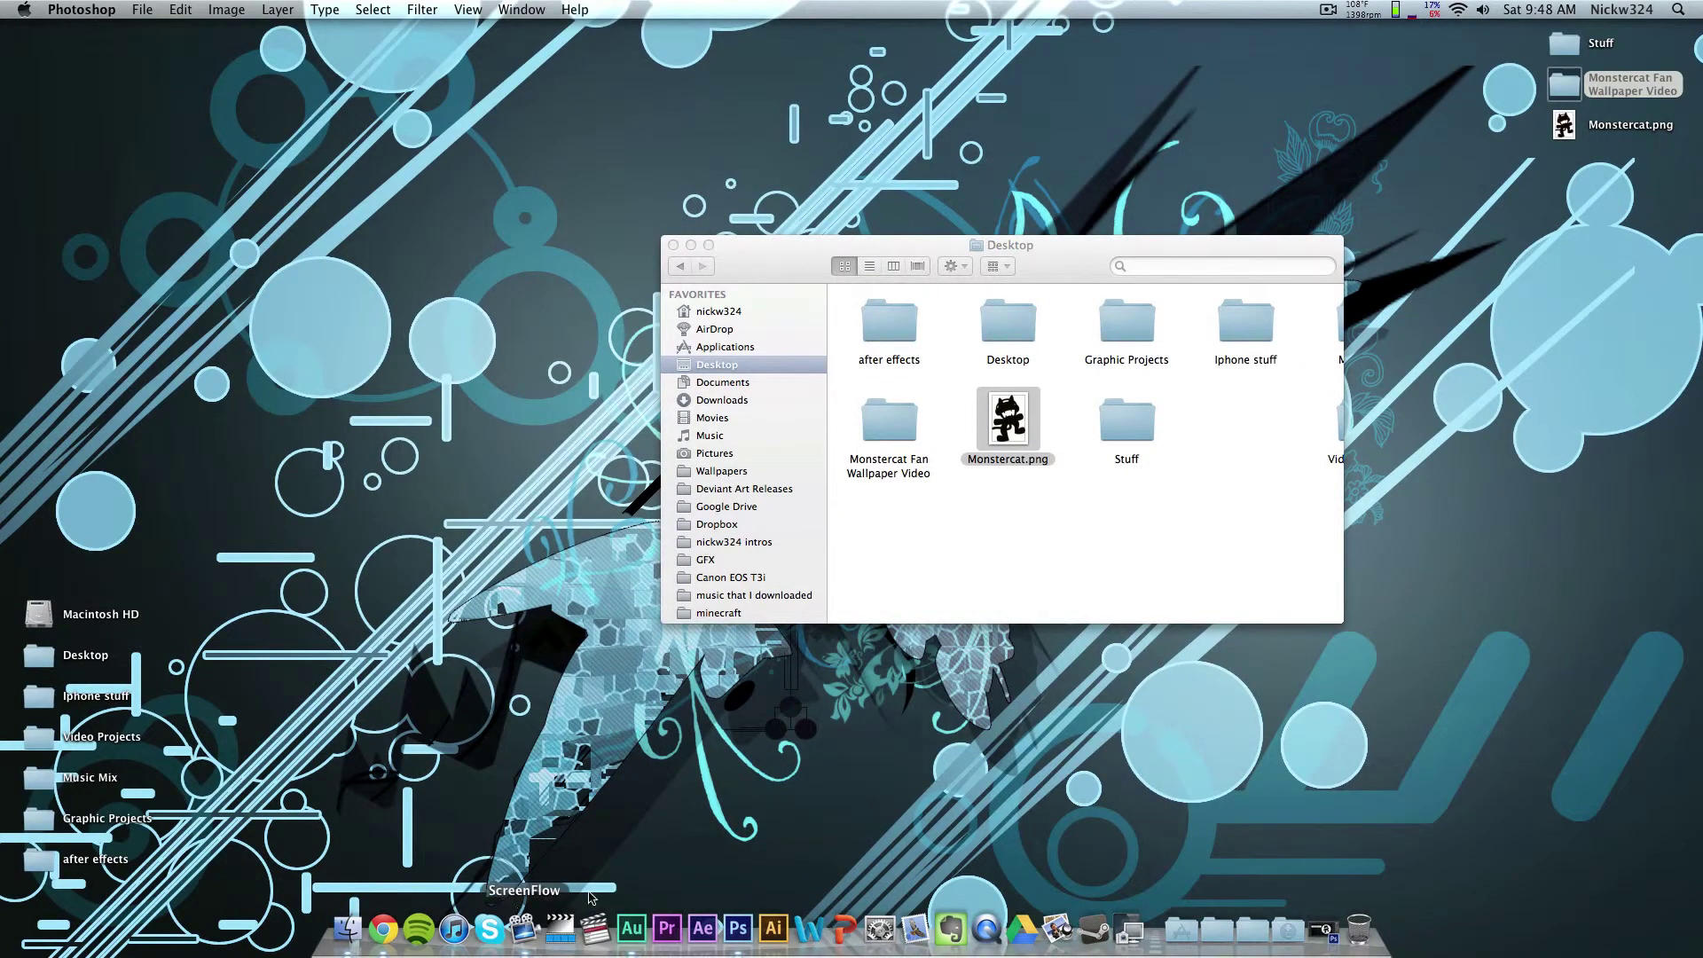
pyautogui.hotkey('ctrl', 'Up')
pyautogui.click(972, 71)
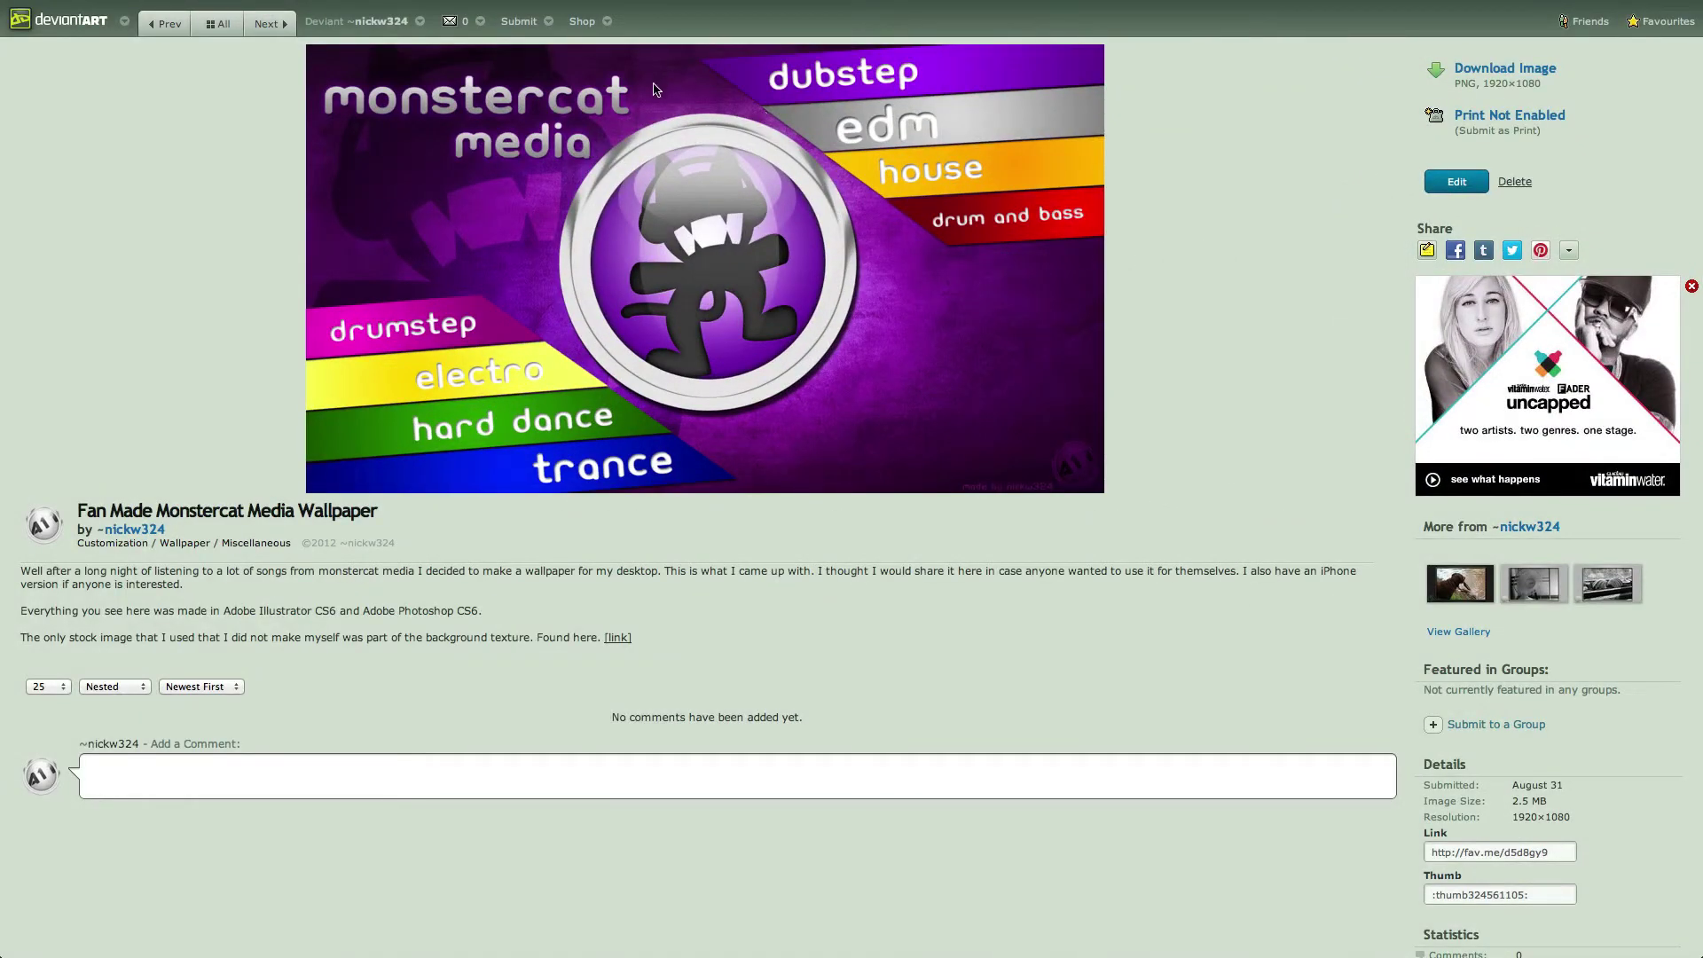
# Step: Open the YouTube page of the Mission Control background video and read the comments requesting a Monstercat tutorial
pyautogui.click(106, 41)
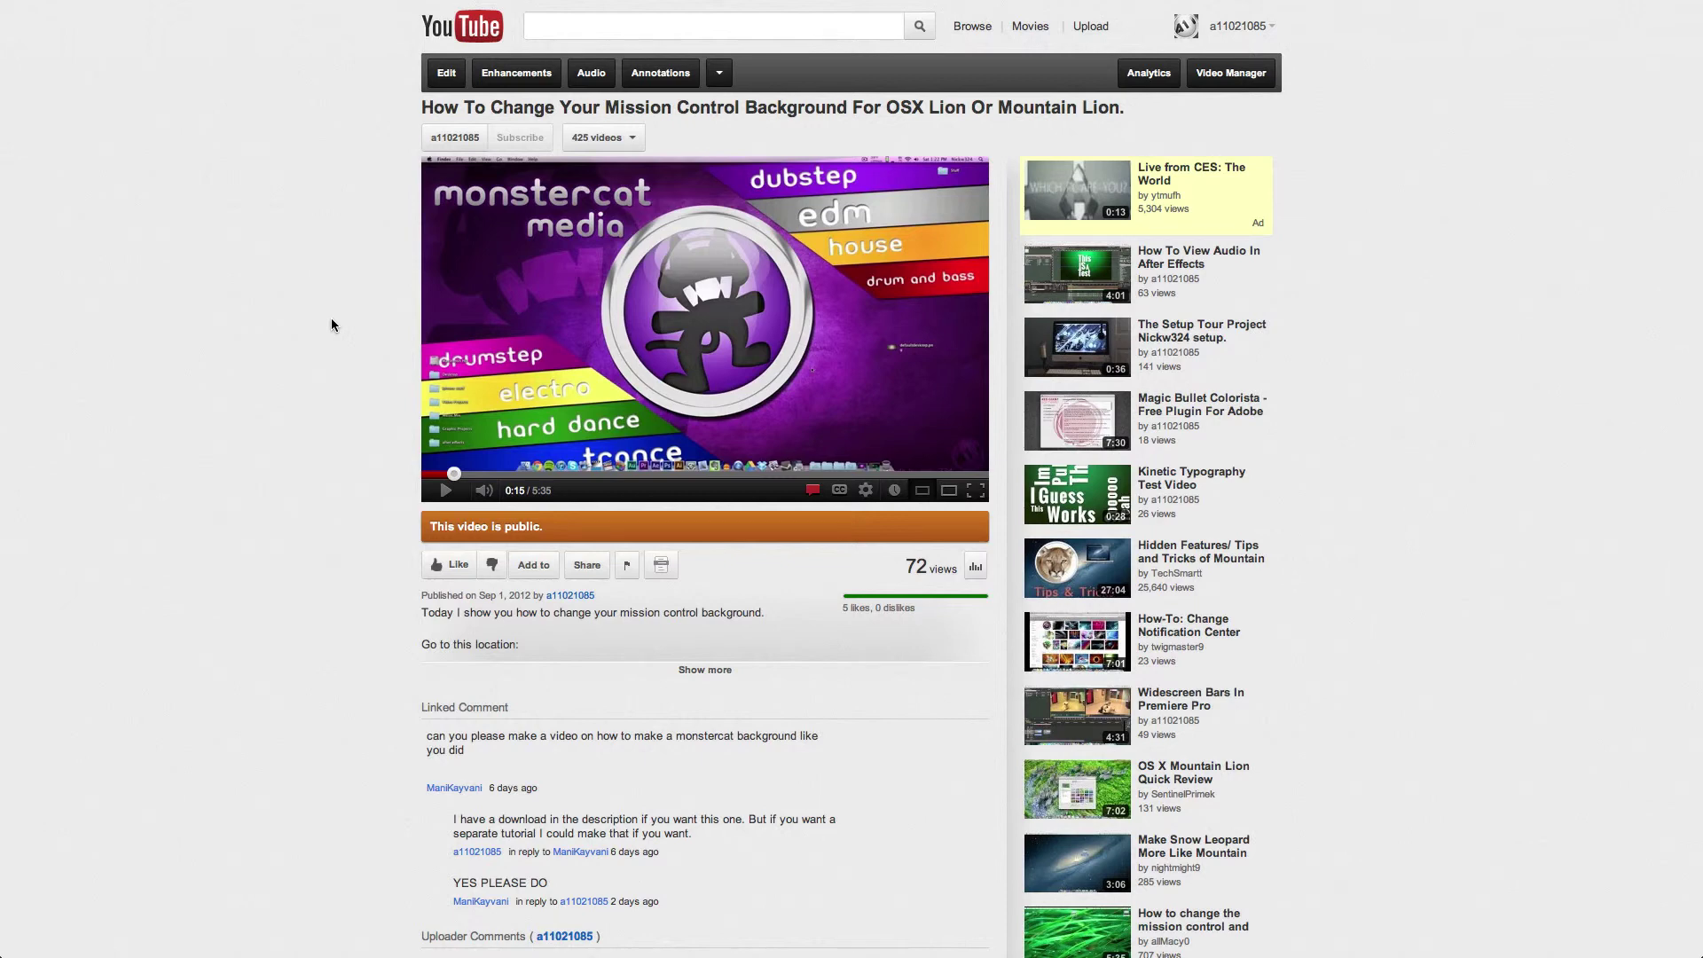
pyautogui.scroll(-3, 253, 361)
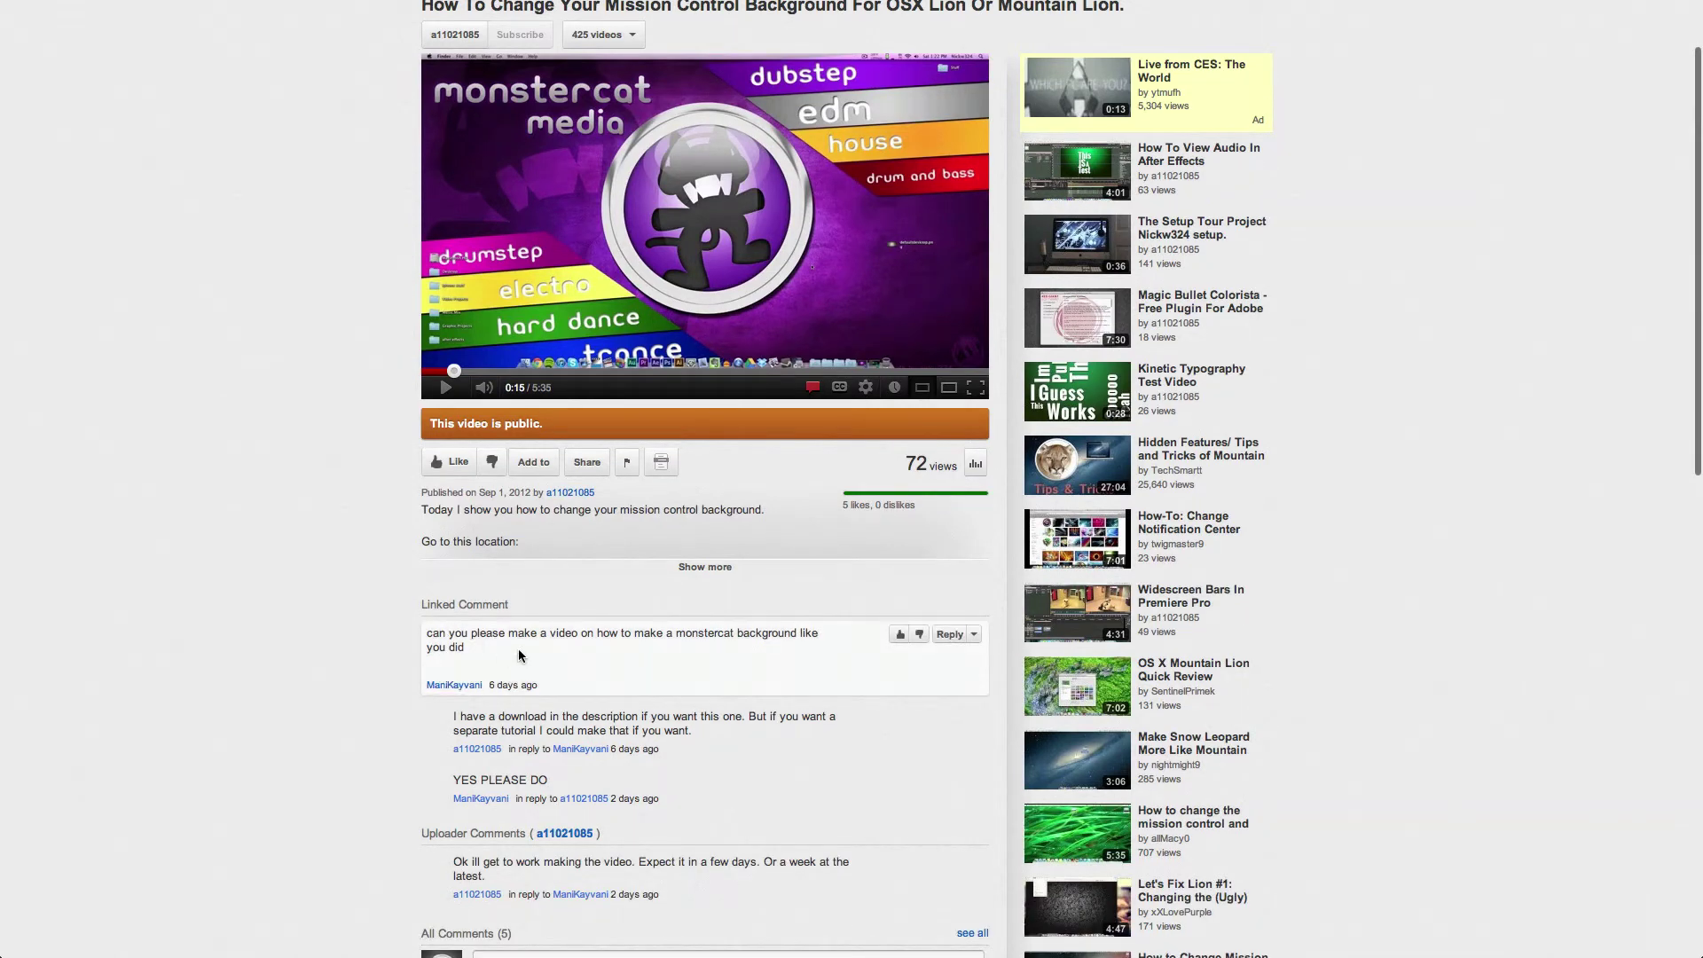
pyautogui.scroll(3, 695, 643)
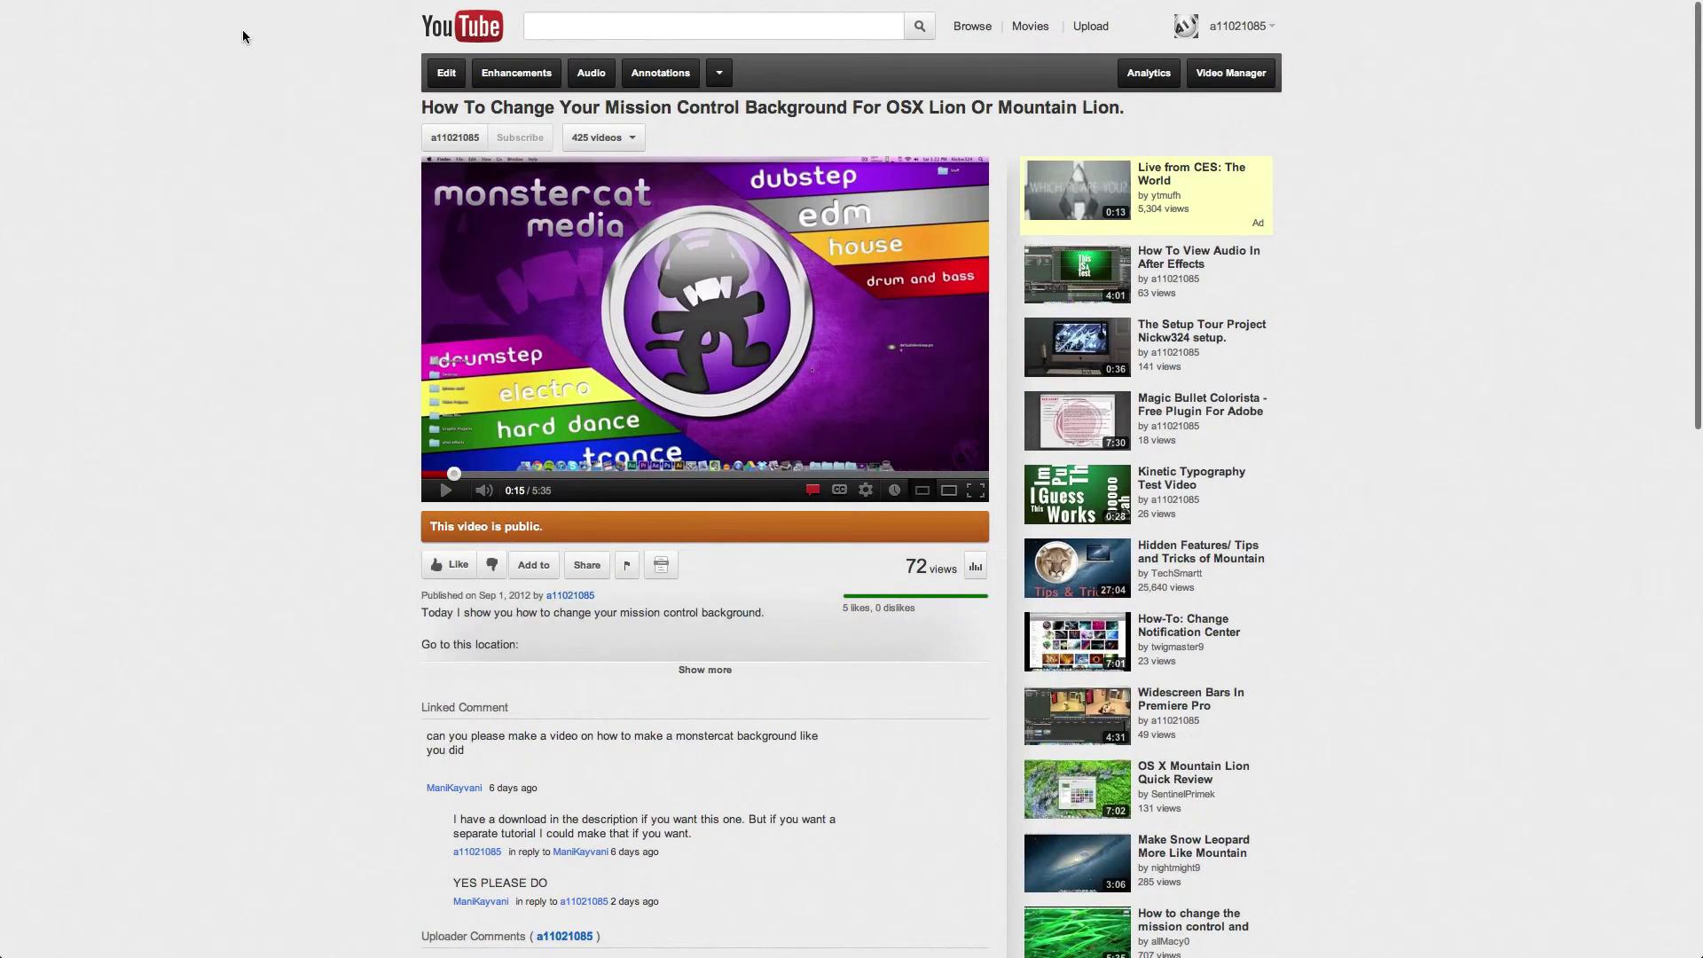